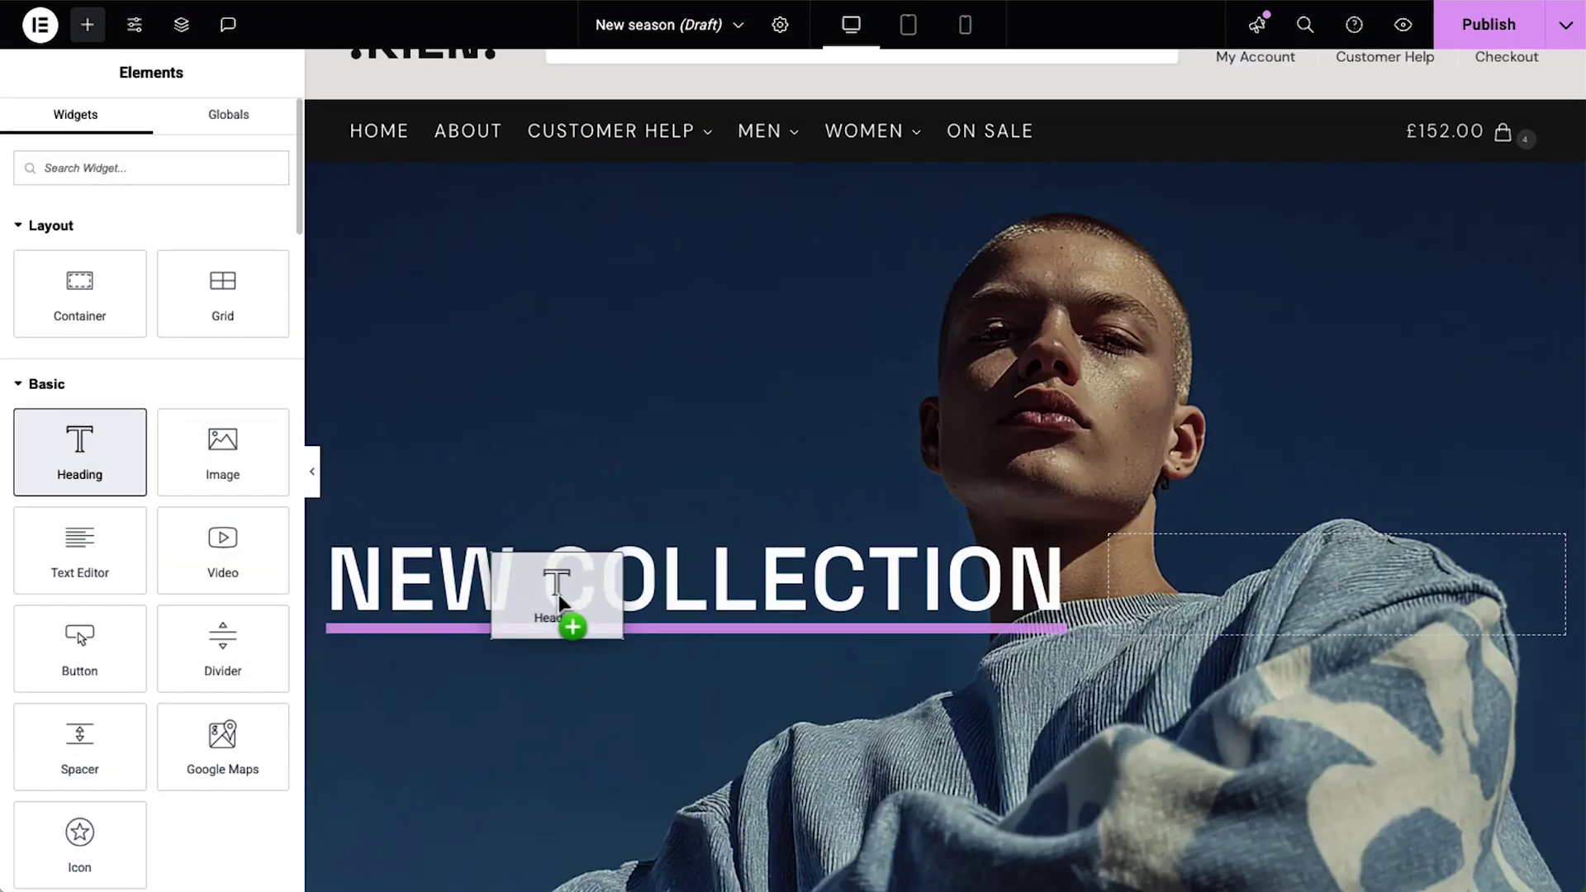
Step: Add a second heading and a button to the hero, then choose a different site logo
left_click_drag(81, 450, 559, 605)
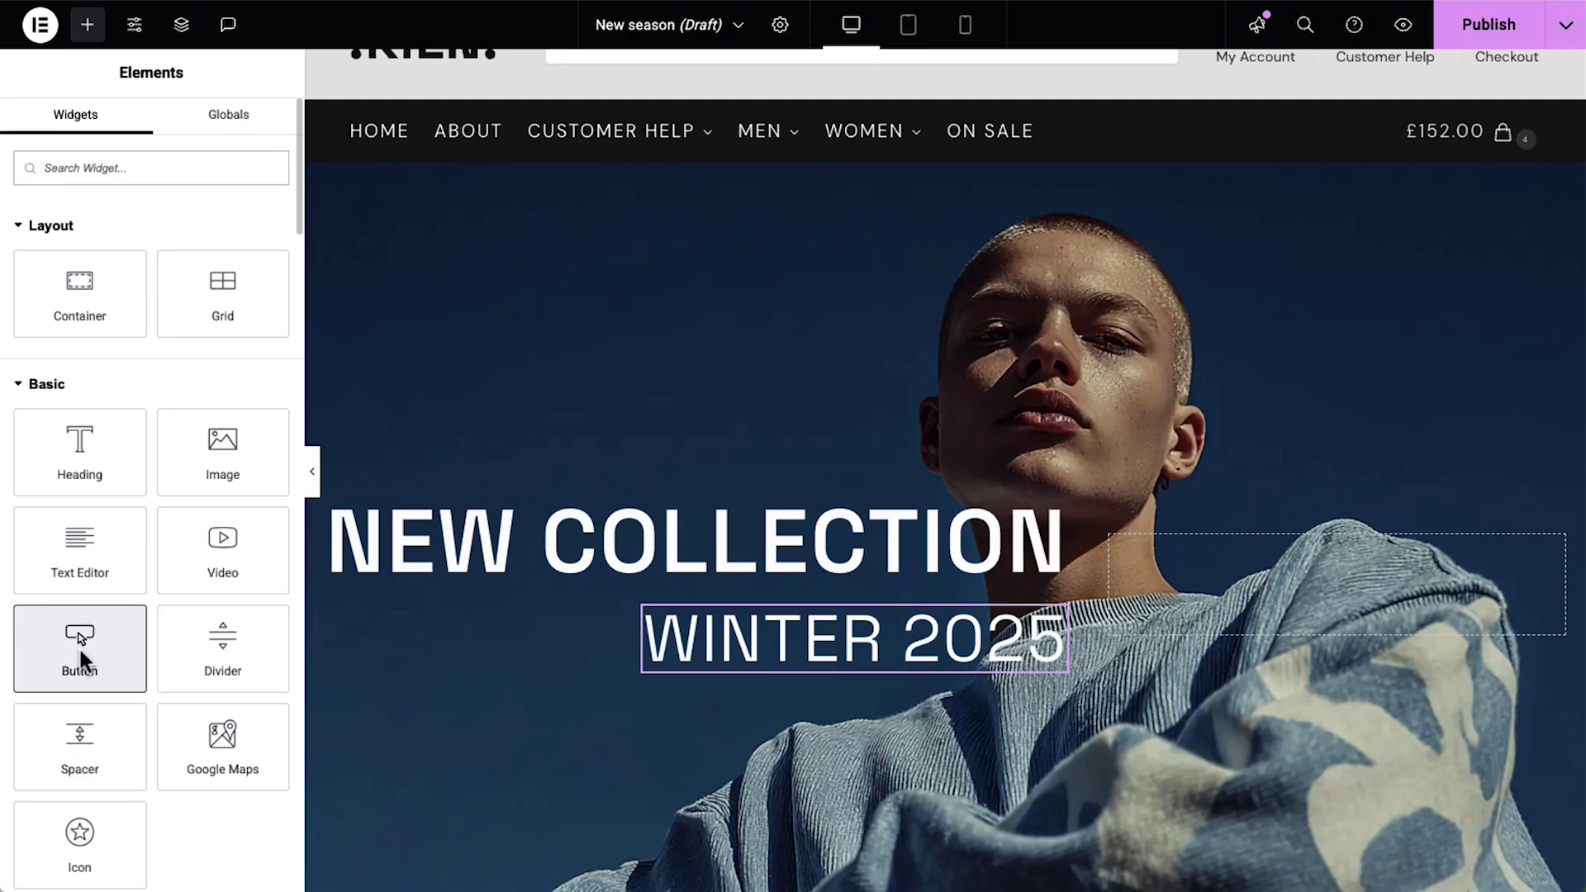
left_click_drag(78, 646, 1156, 592)
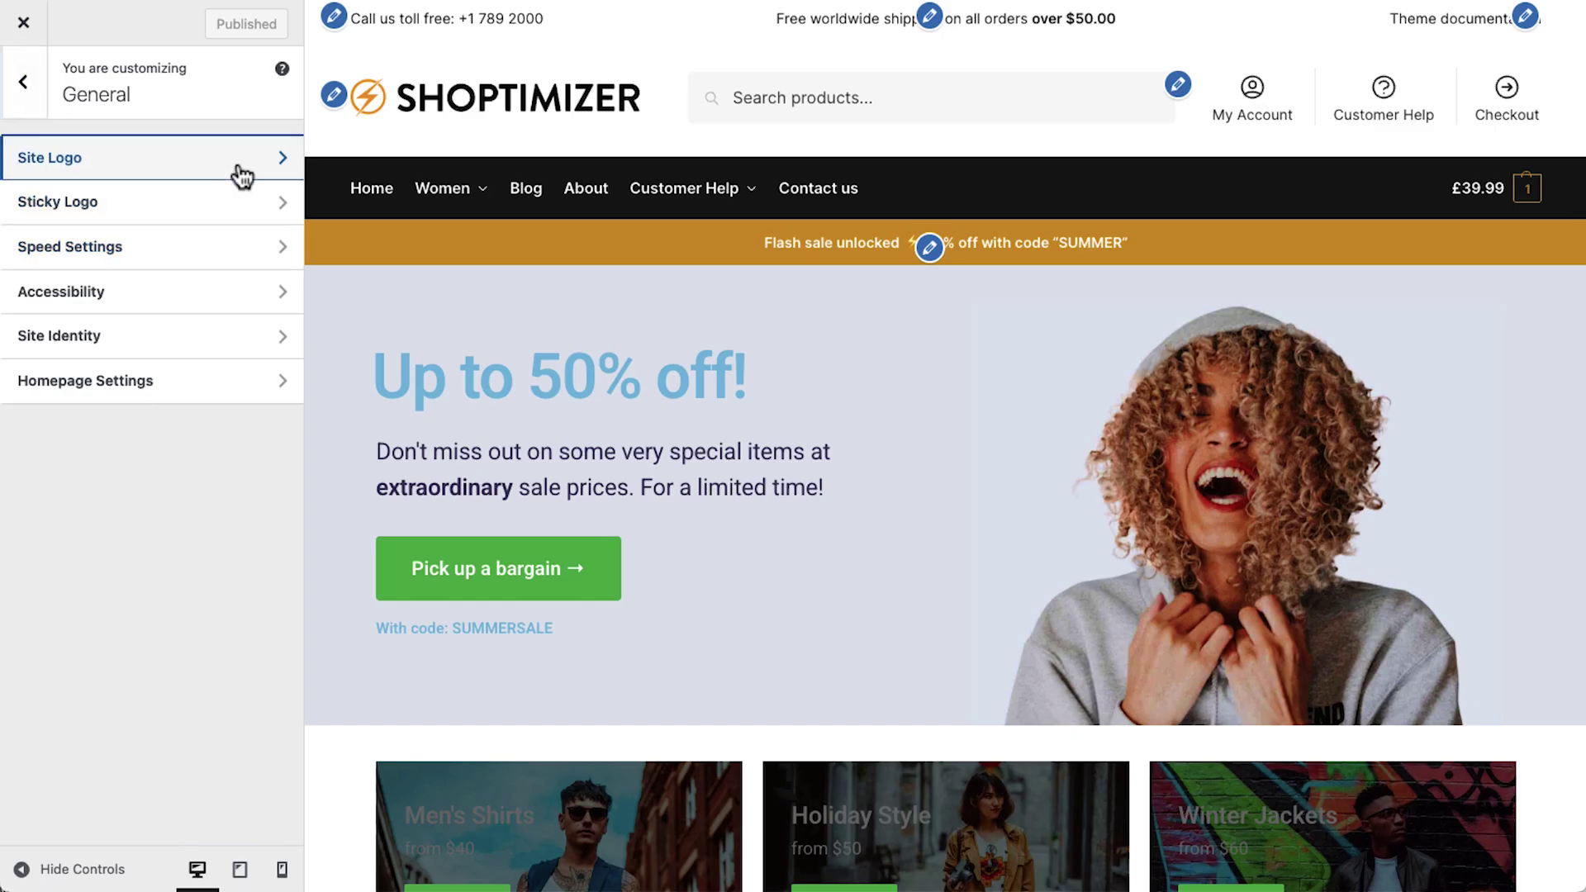
left_click(240, 170)
left_click(335, 93)
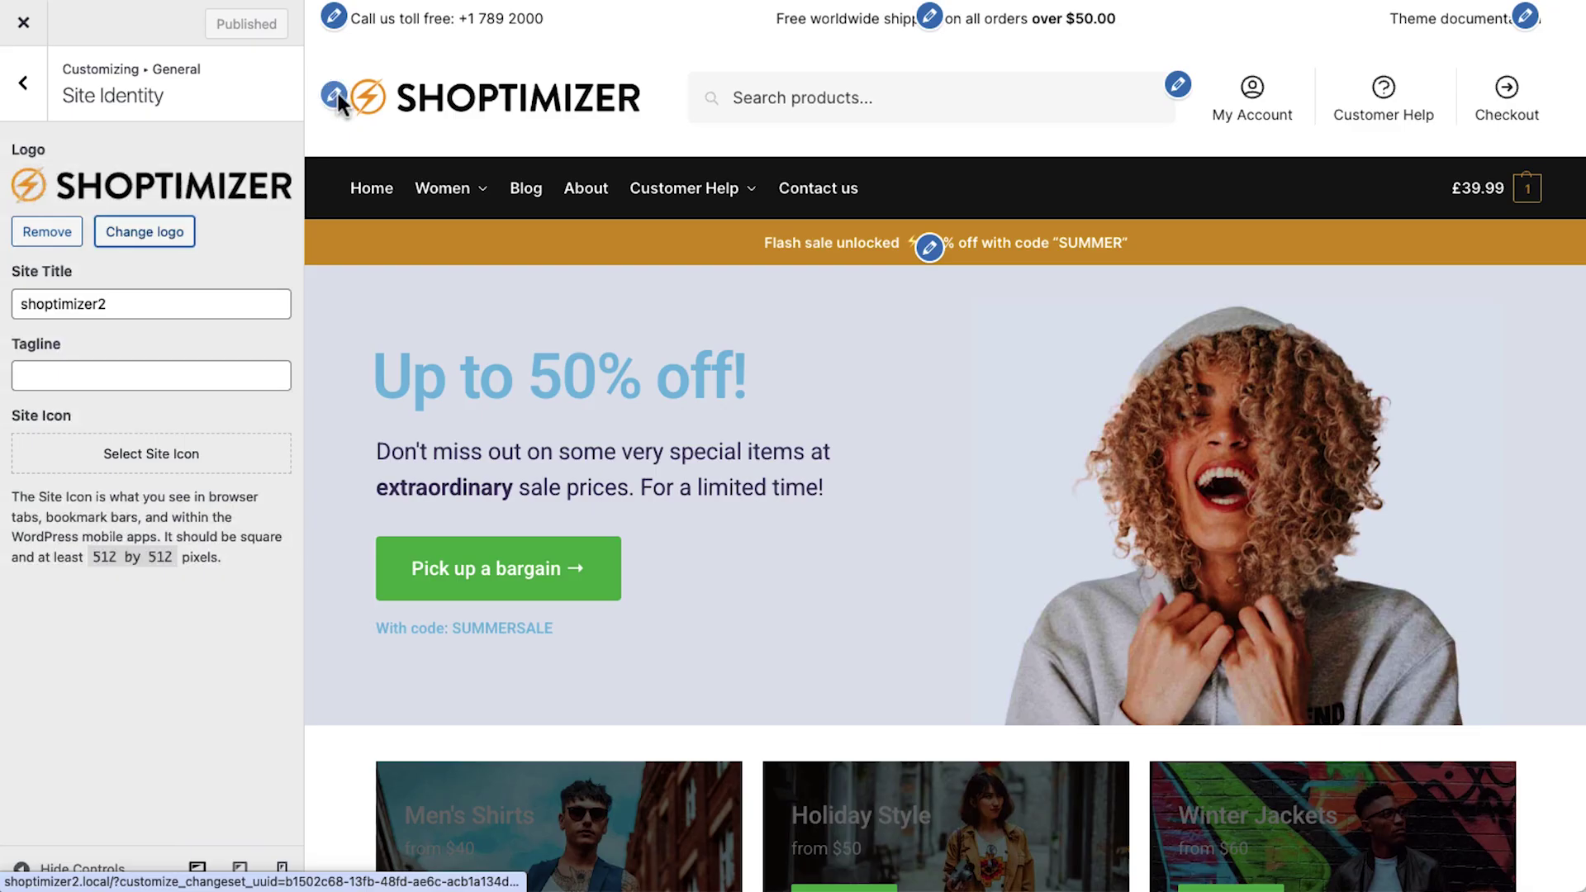
left_click(129, 235)
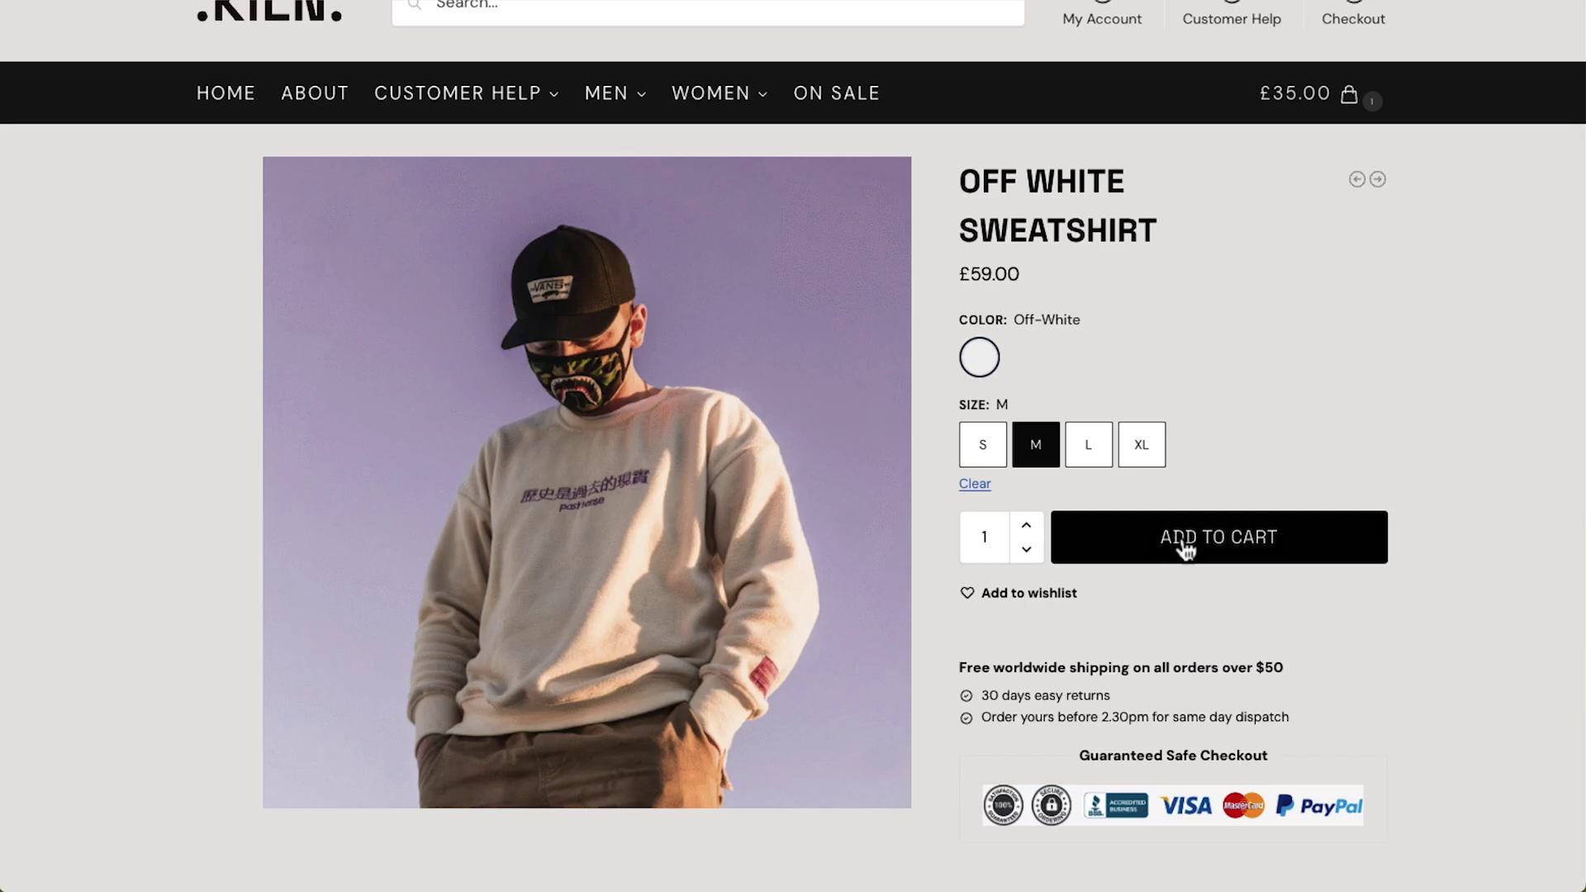
Step: Add the off-white sweatshirt and cap to the cart, and place a one-column Cart widget
left_click(1185, 544)
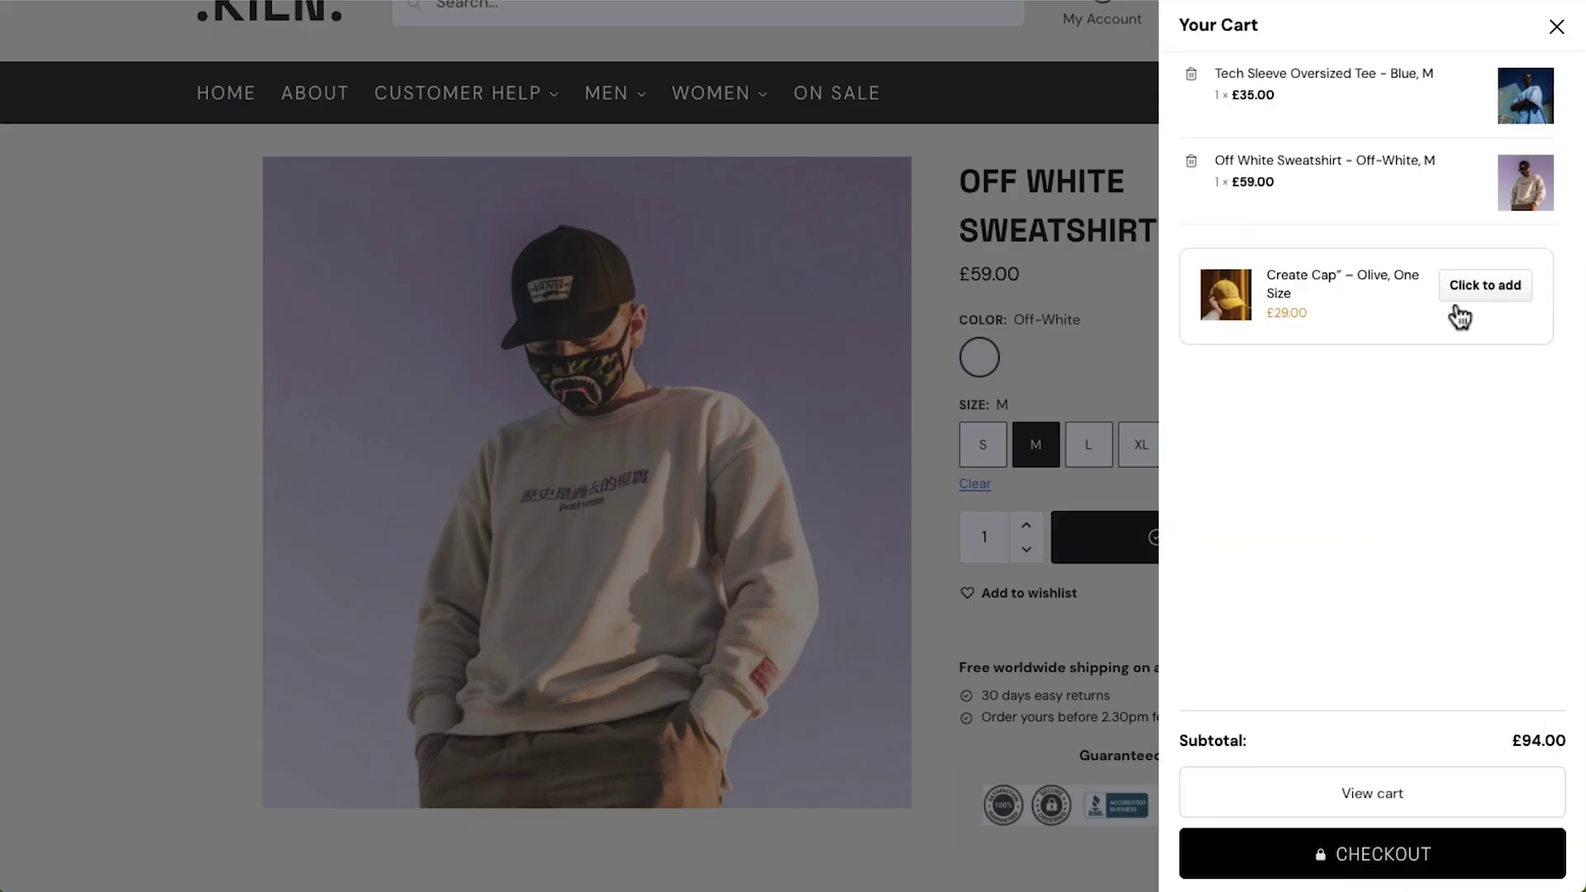
left_click(1483, 290)
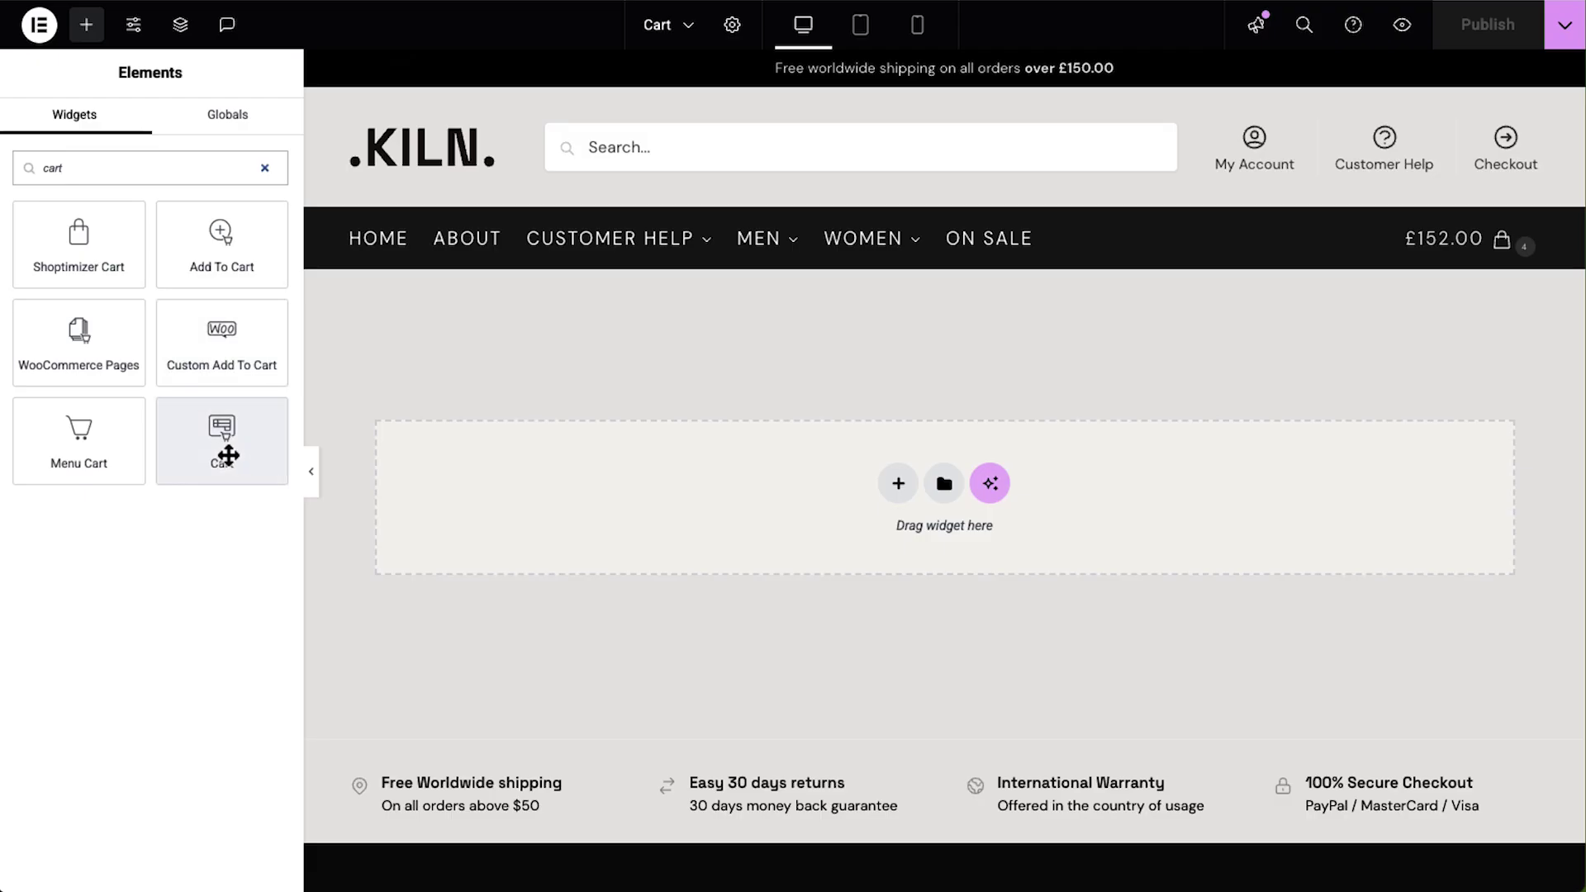
left_click_drag(226, 449, 529, 495)
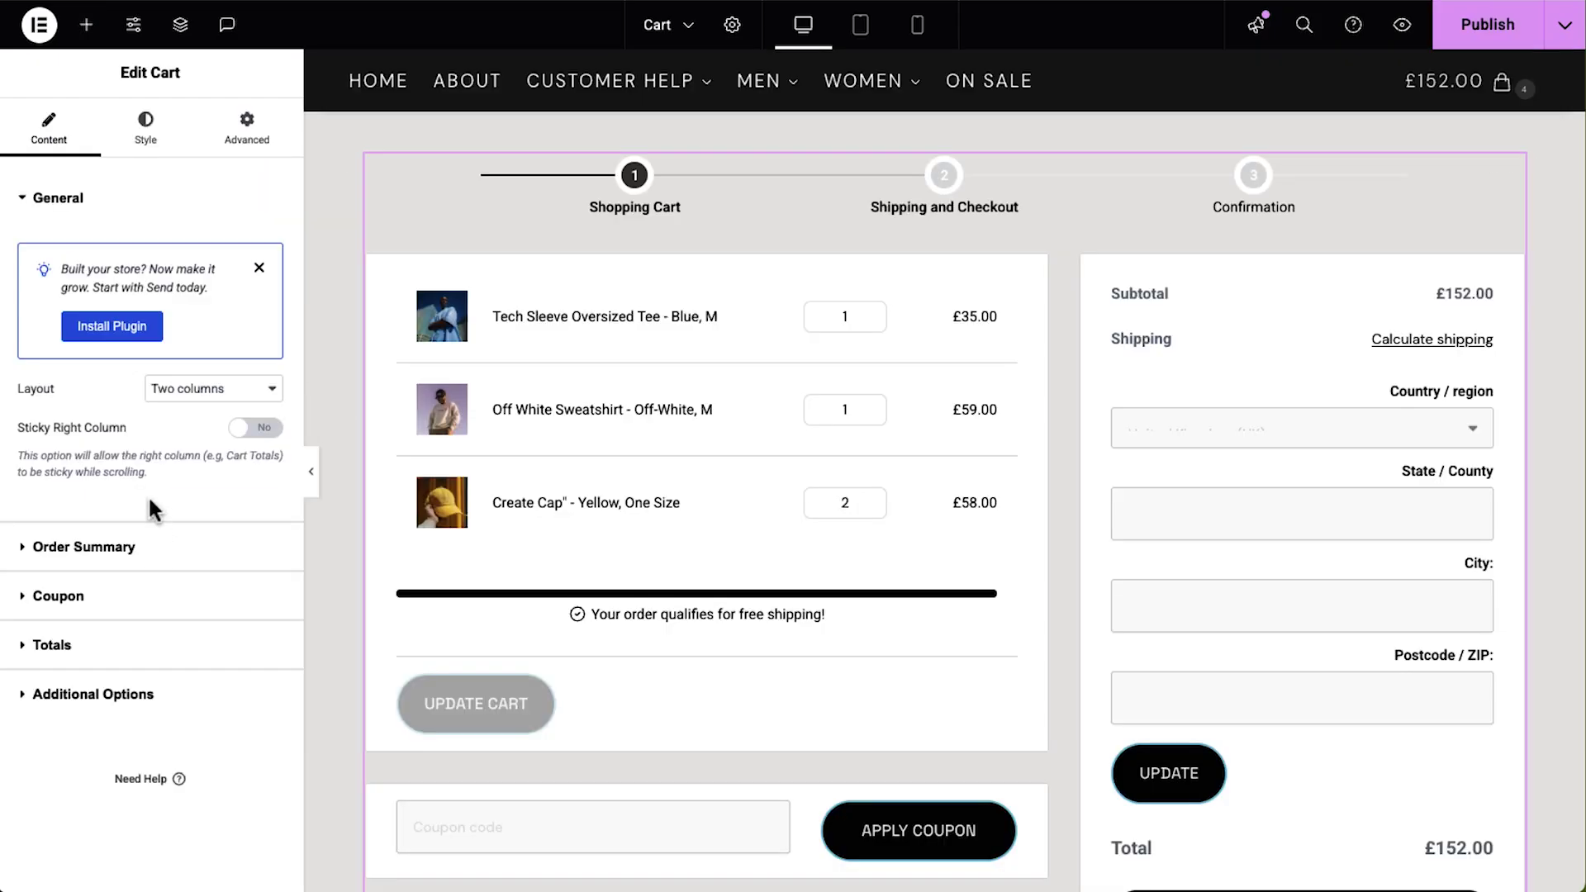
left_click(205, 405)
scroll(844, 552, "down", 2)
scroll(844, 552, "down", 3)
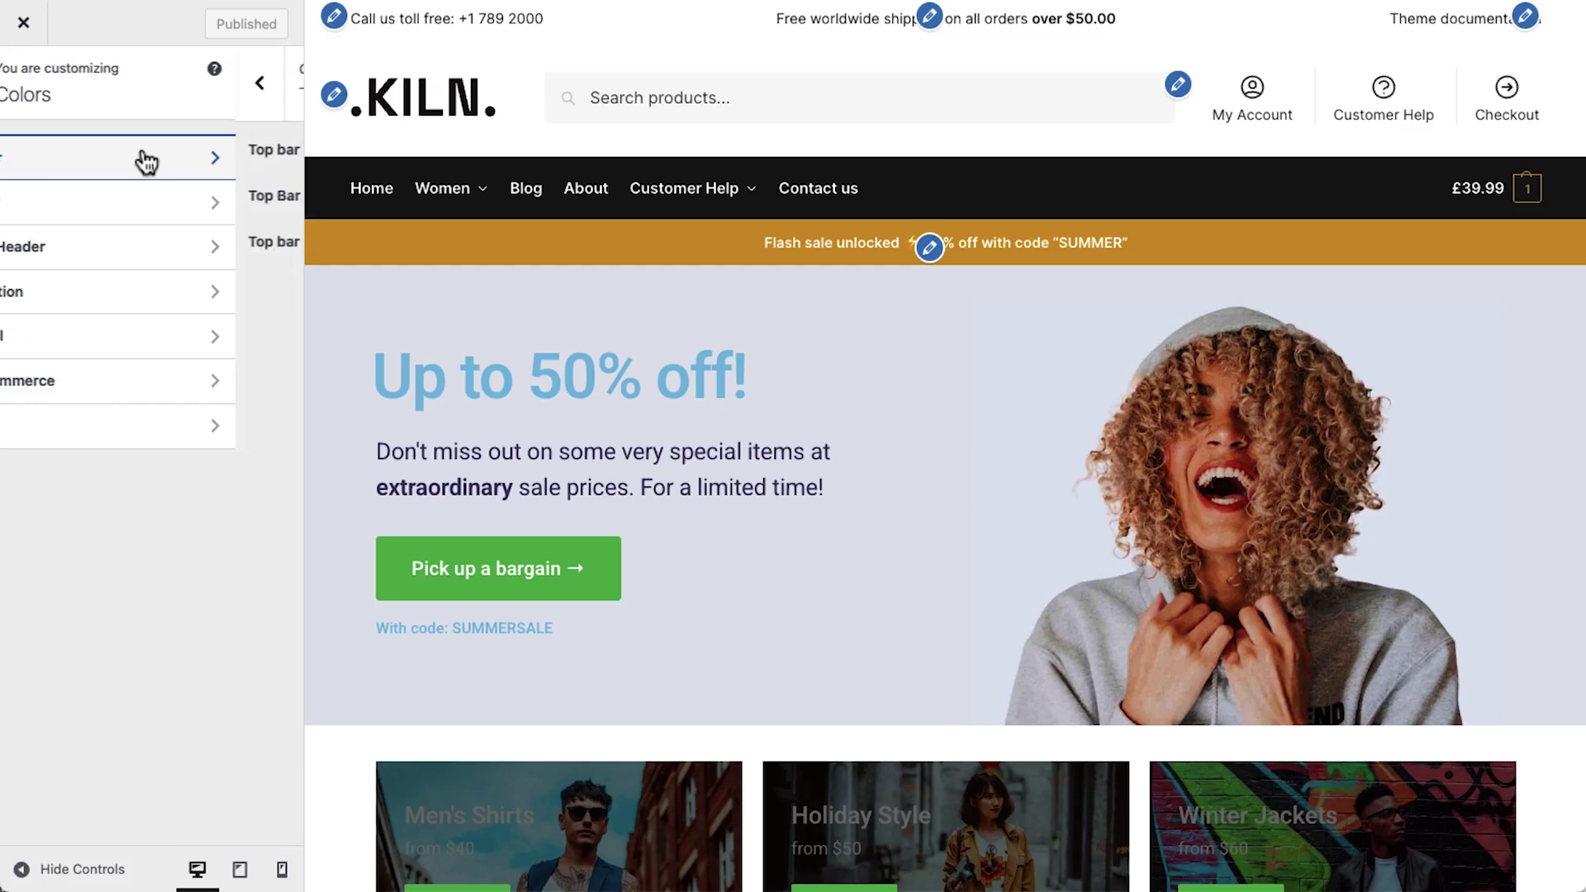
Step: Give the top bar a dark red background and scroll through the storefront
left_click(141, 159)
left_click(274, 151)
left_click(211, 299)
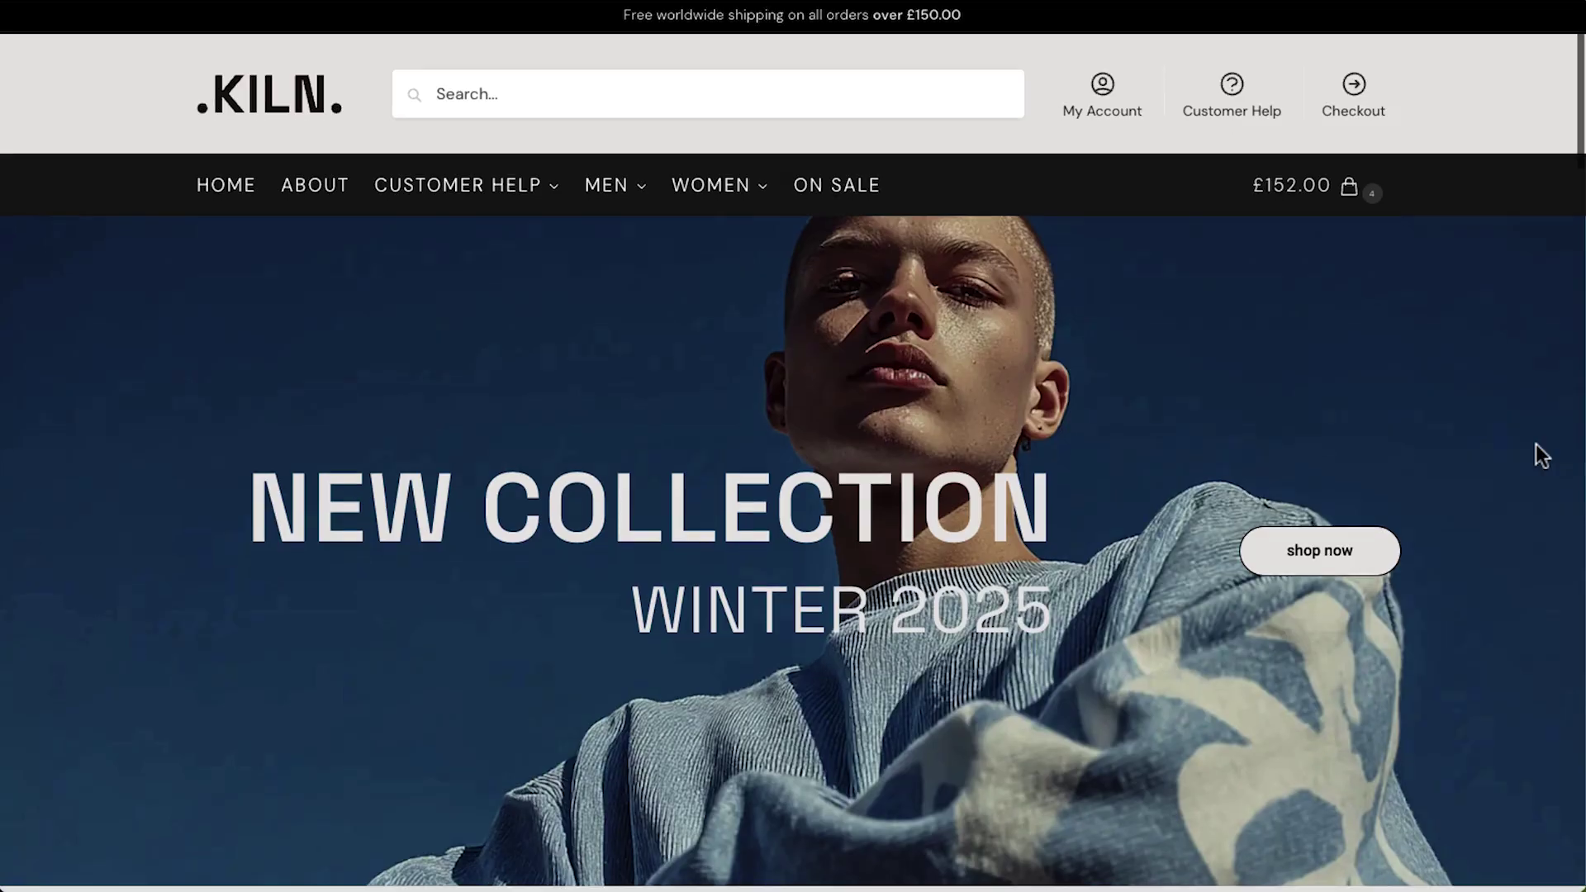
scroll(1535, 446, "down", 3)
scroll(1536, 444, "down", 10)
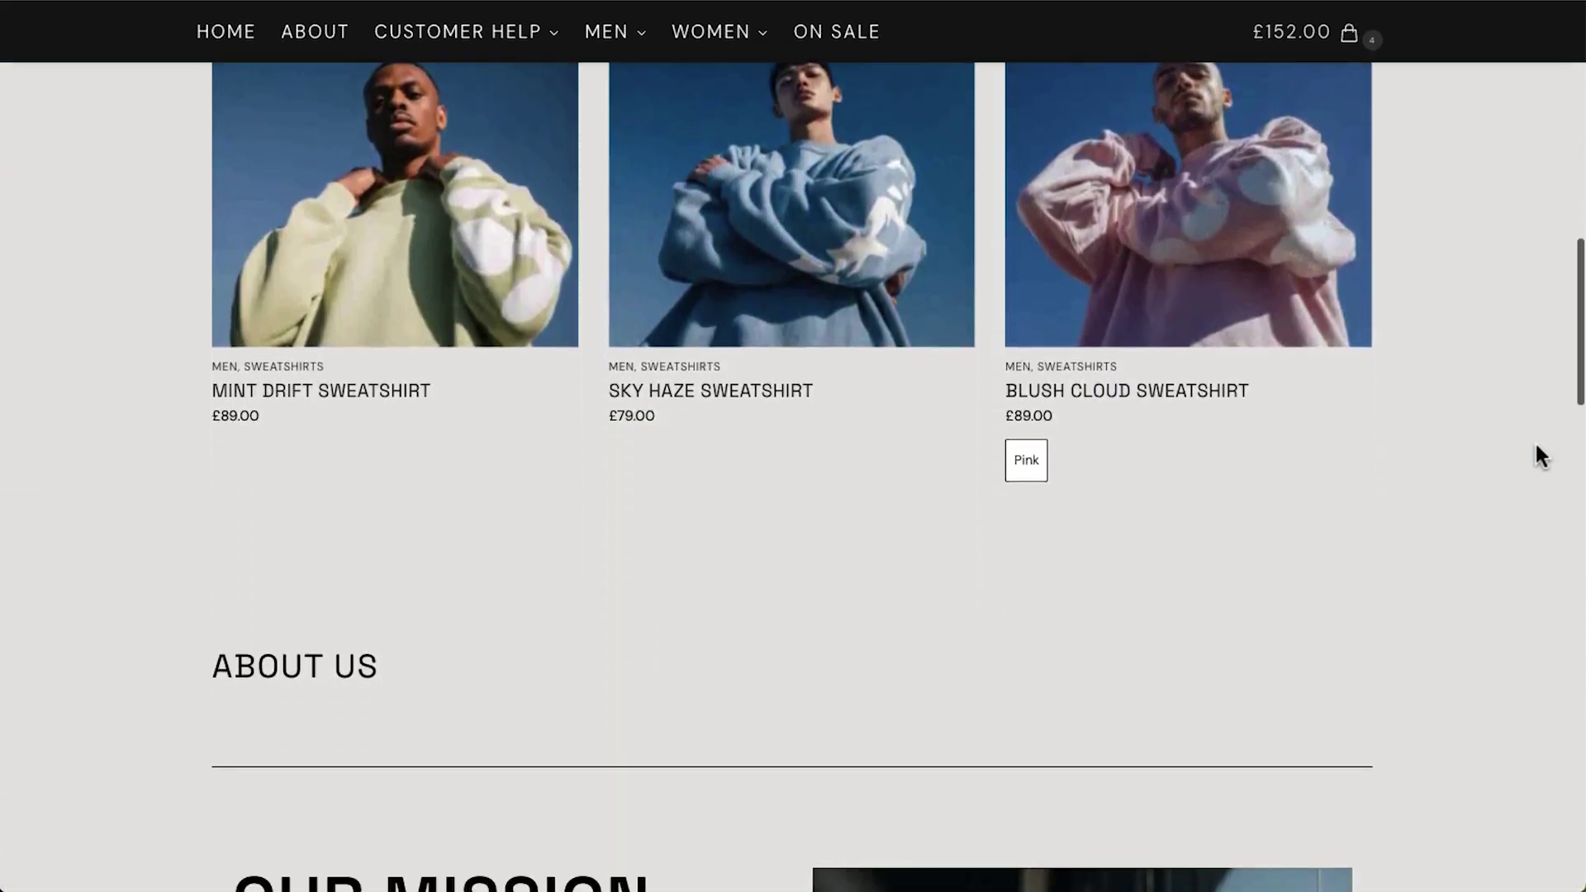
scroll(1535, 446, "down", 10)
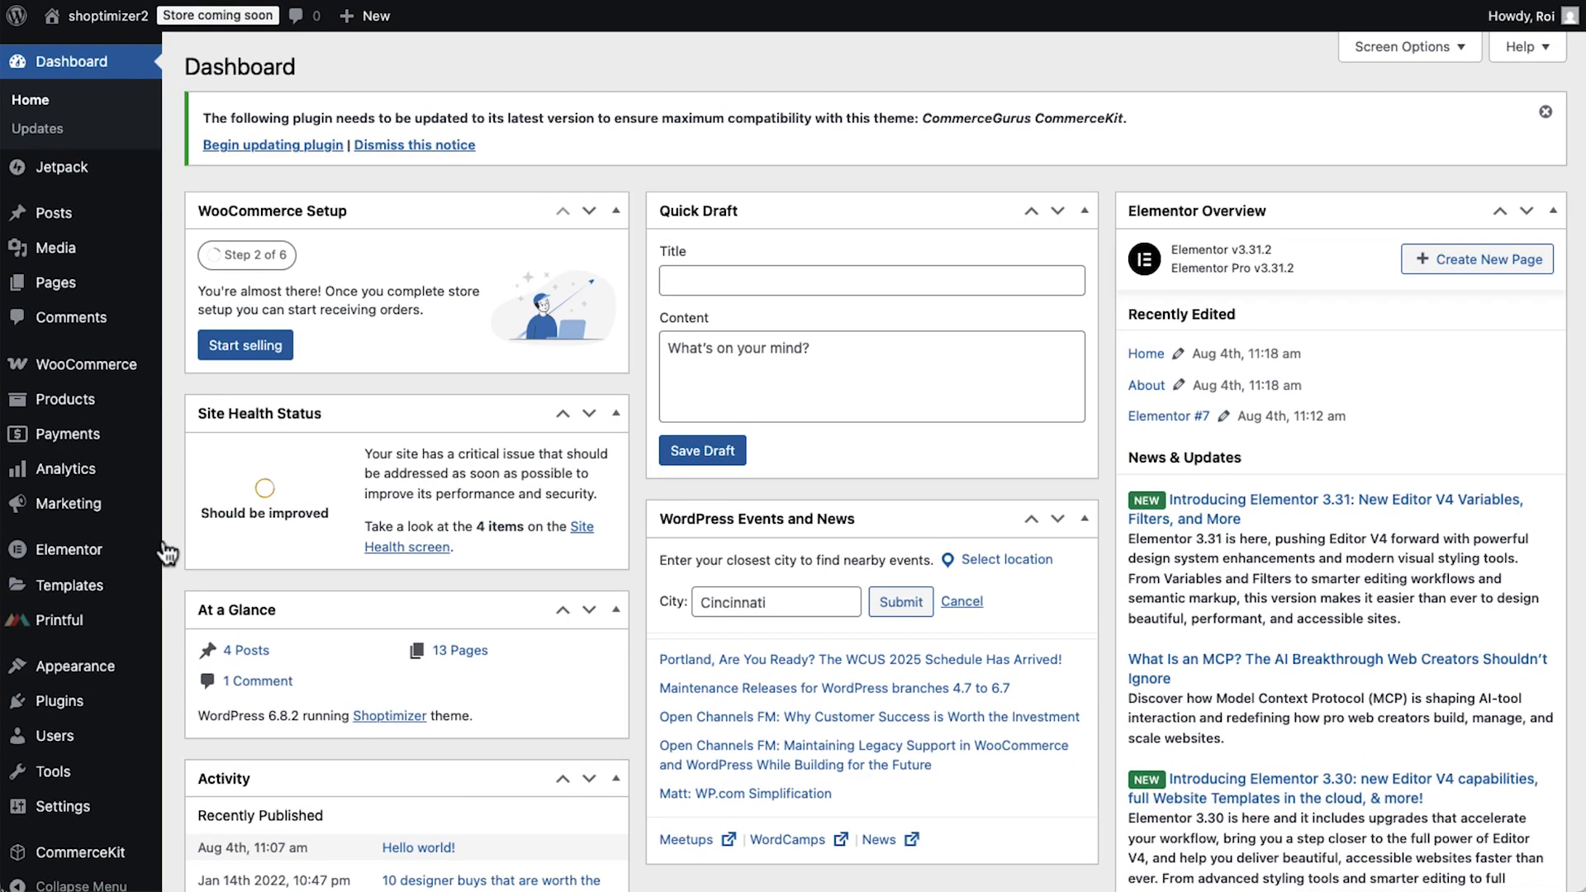
Step: Replace the store logo with KILN, set the site title to Kiln Studio, and publish
mouse_move(122, 684)
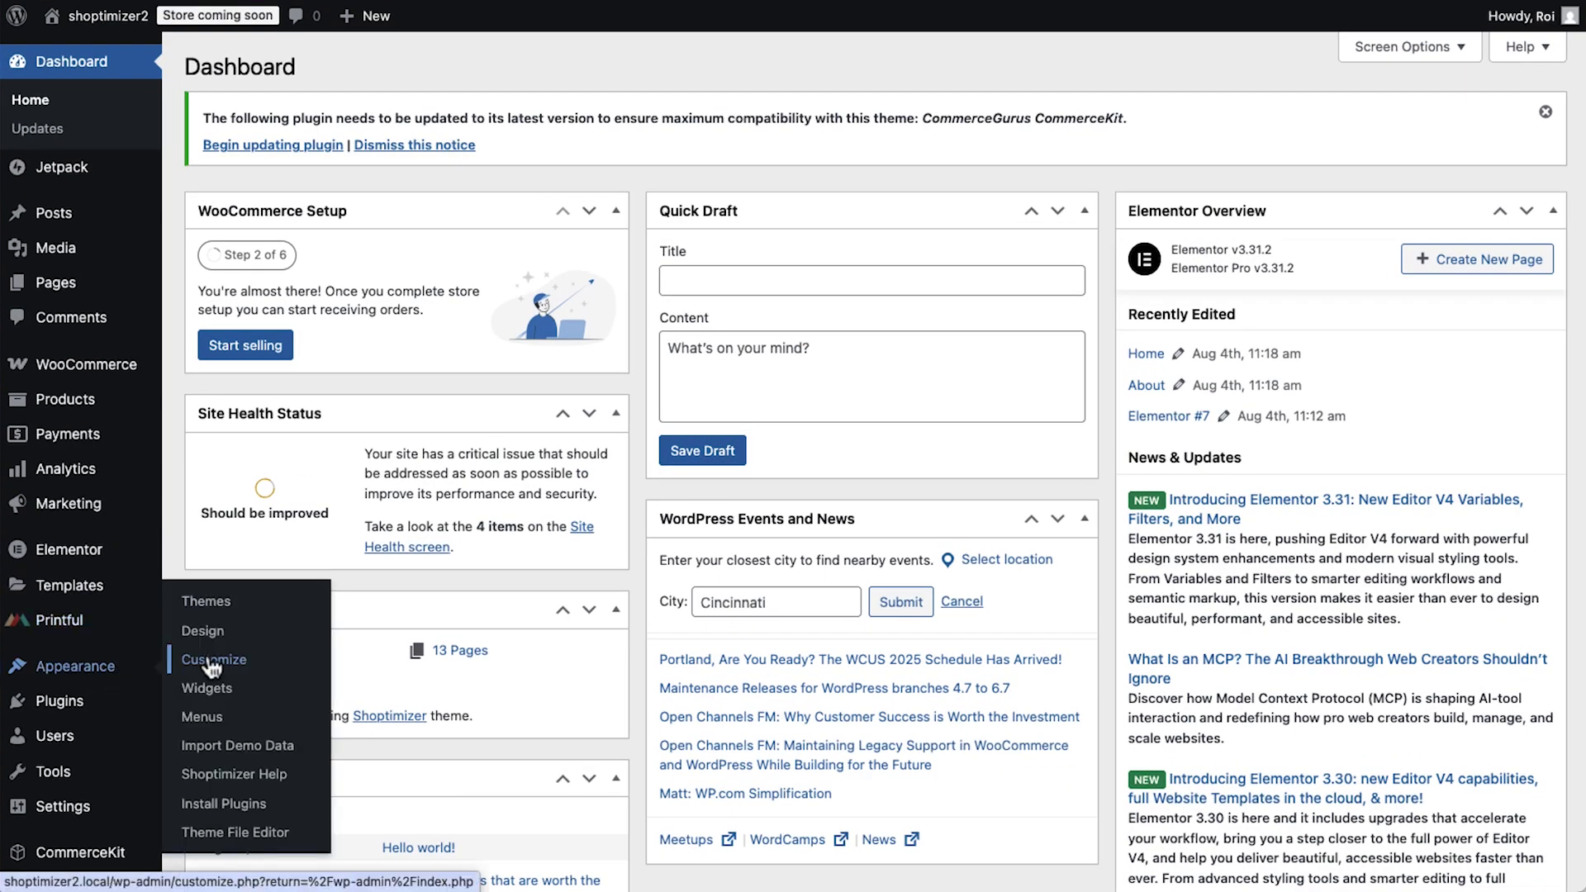
left_click(213, 661)
left_click(243, 241)
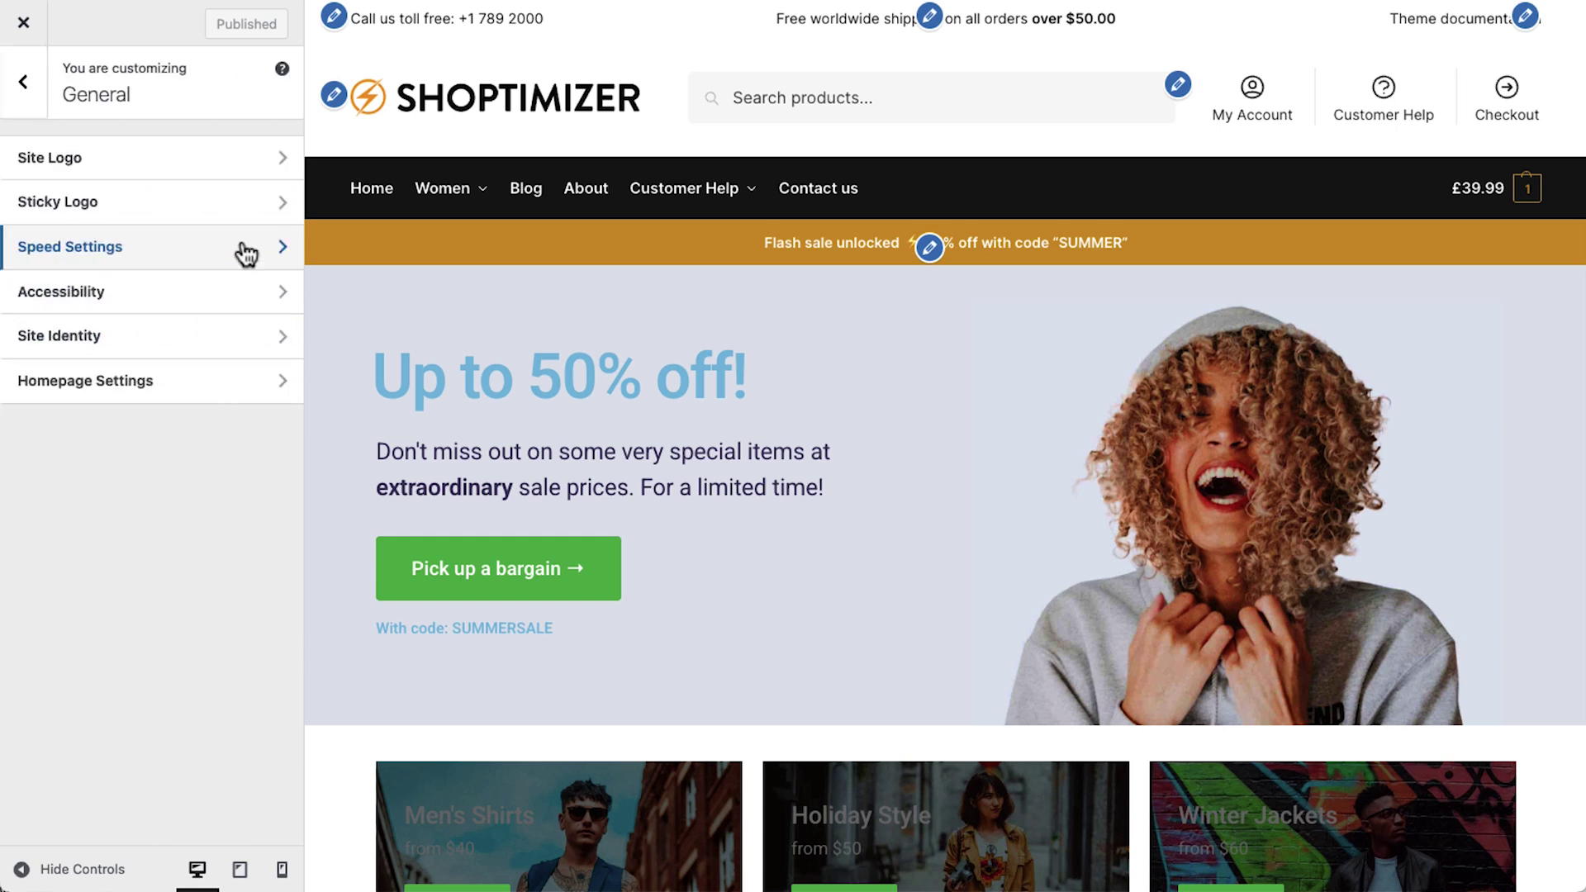
left_click(240, 166)
left_click(334, 93)
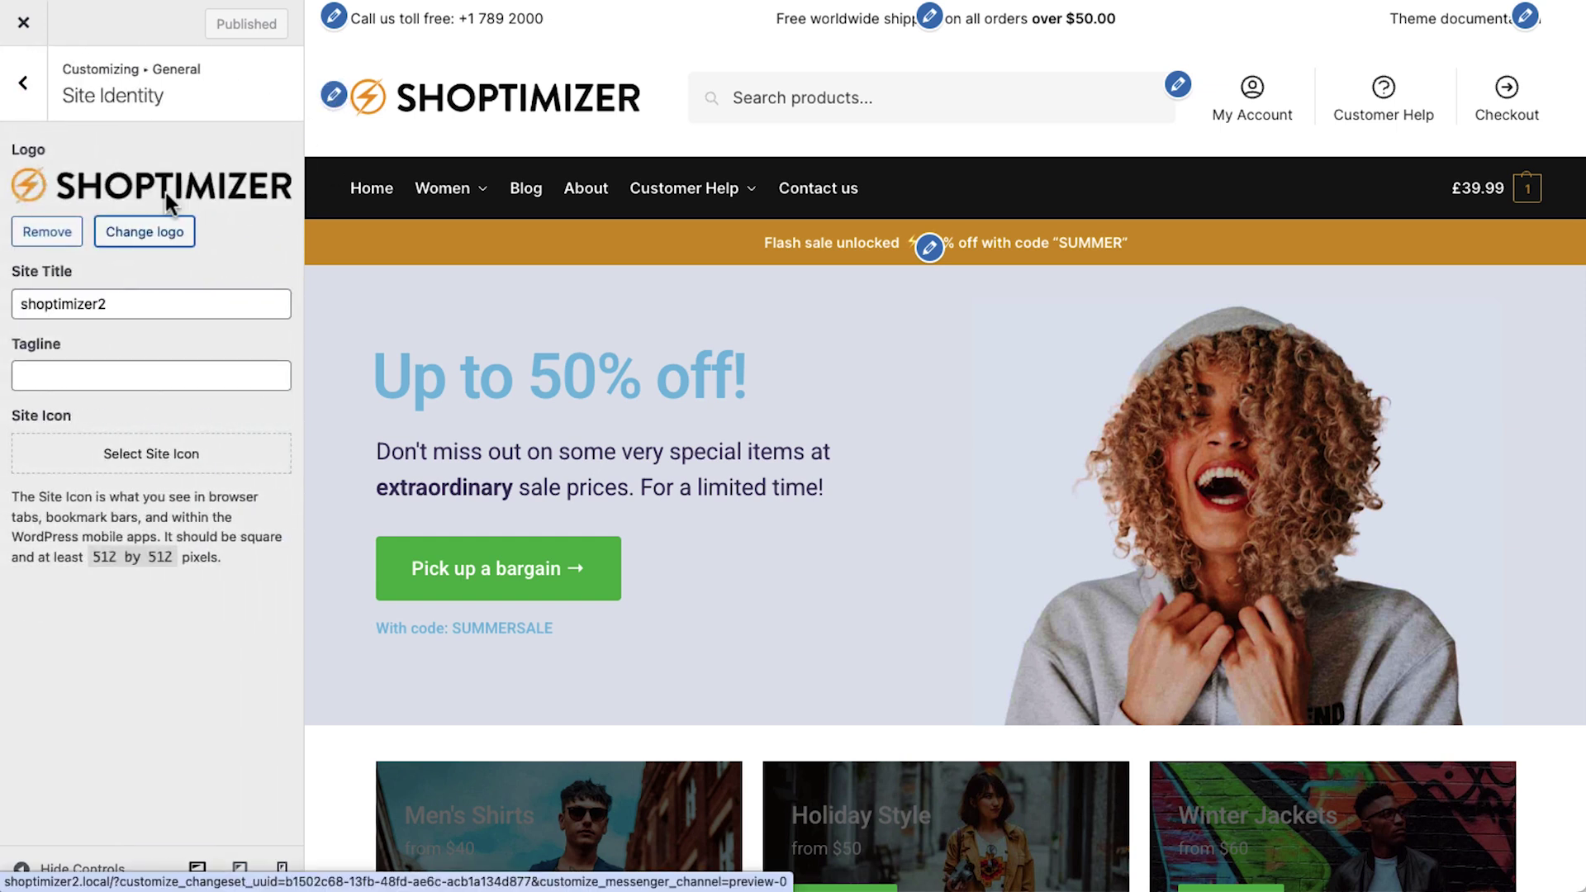
left_click(142, 232)
left_click(1505, 832)
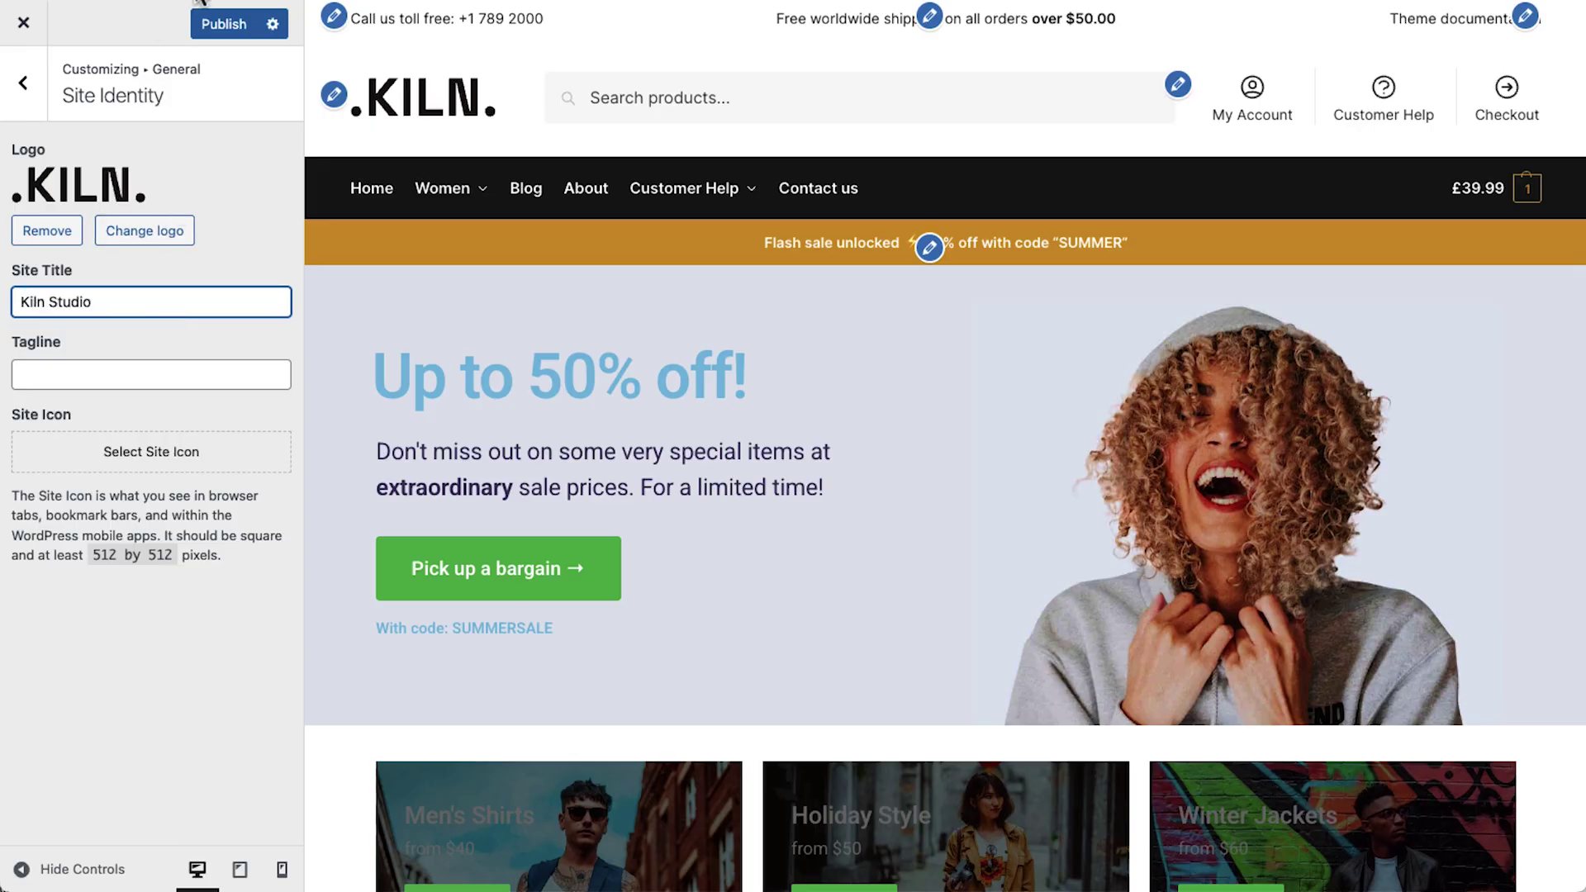
left_click(207, 23)
left_click(25, 98)
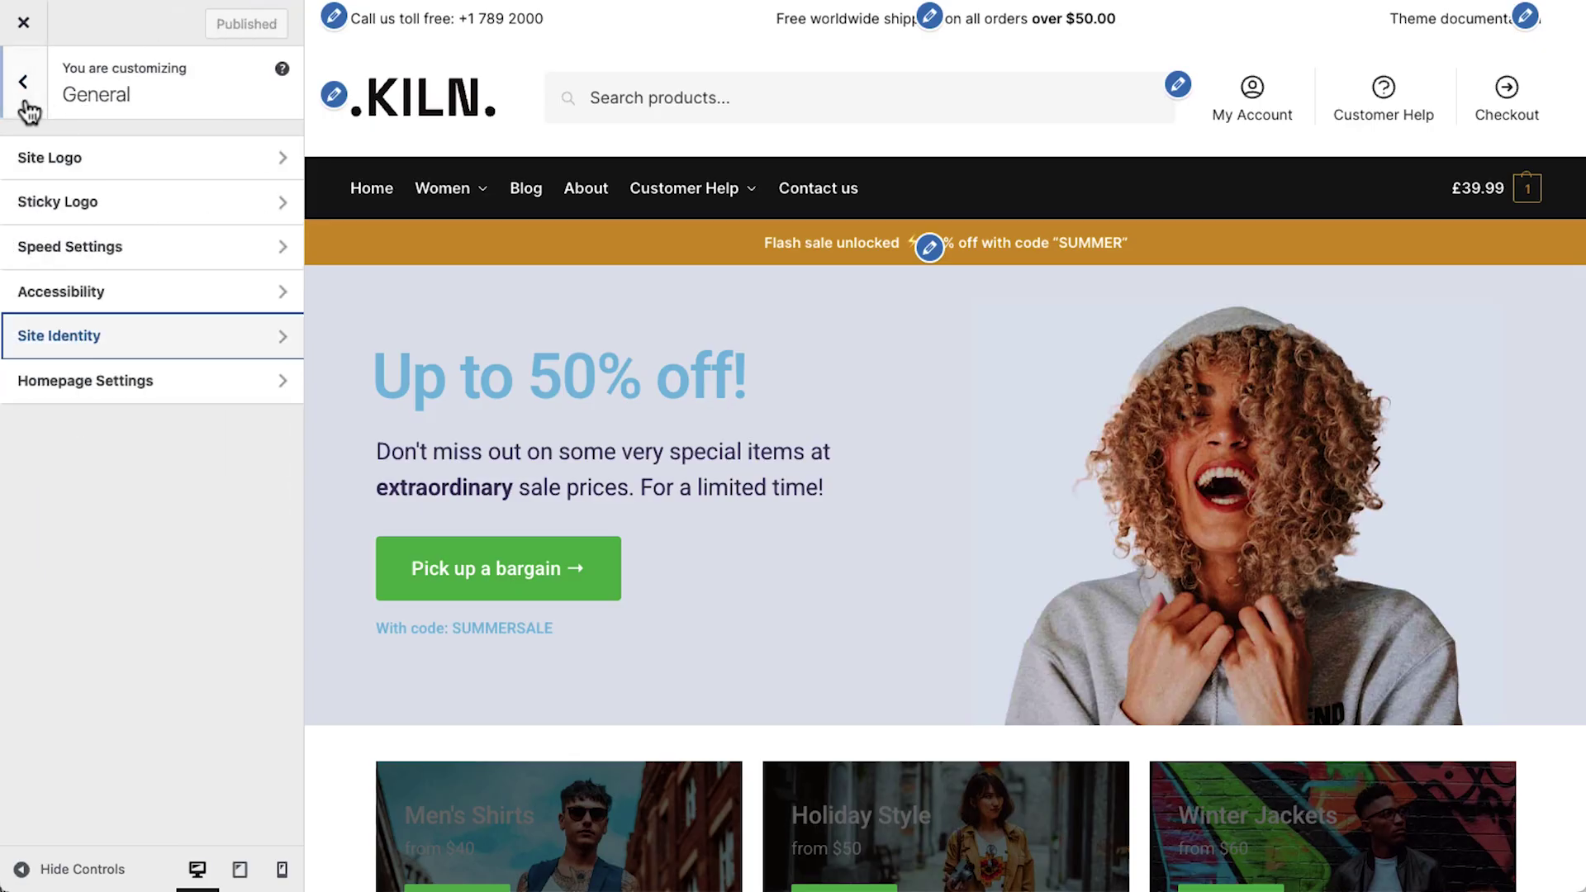
left_click(26, 100)
Step: Give the top bar a black #000000 background and light #e9e8e6 text
left_click(111, 289)
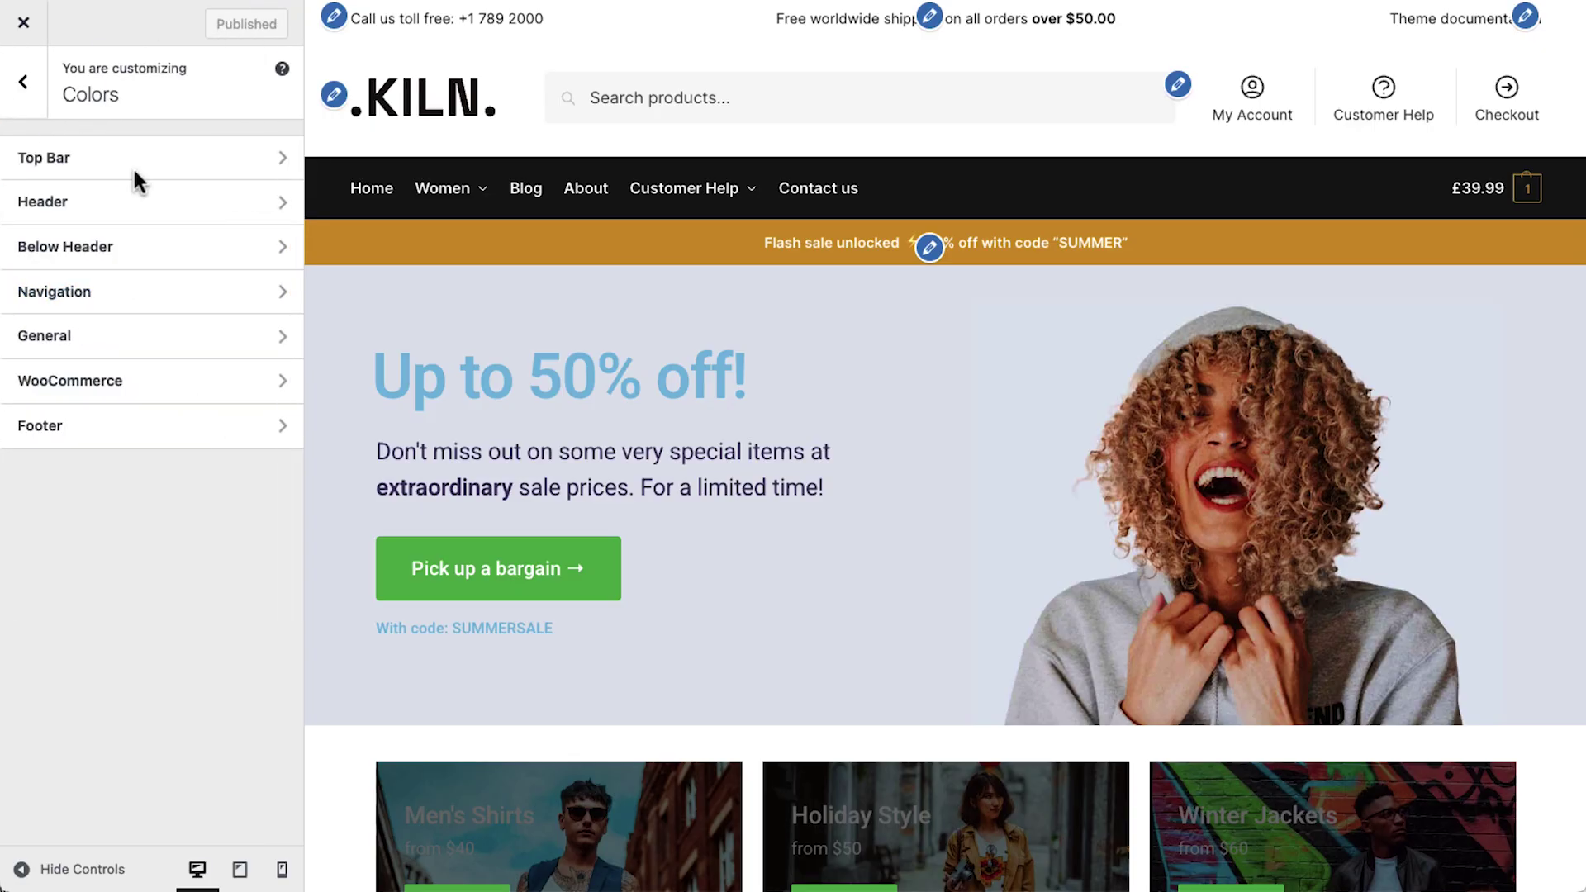
left_click(145, 159)
left_click(275, 151)
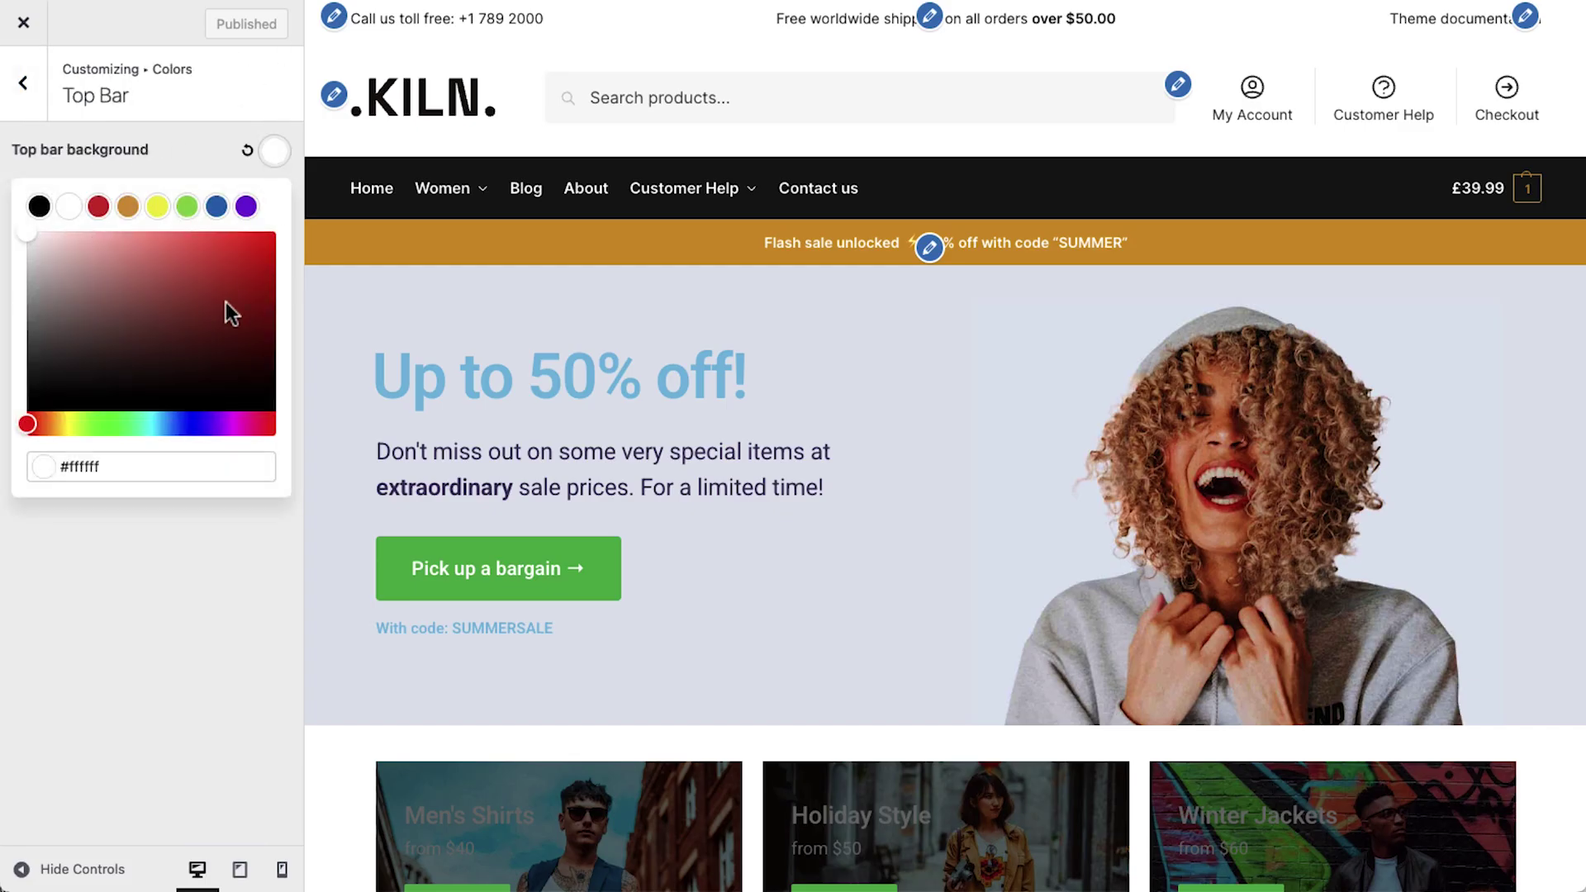
left_click(76, 376)
left_click_drag(77, 375, 15, 435)
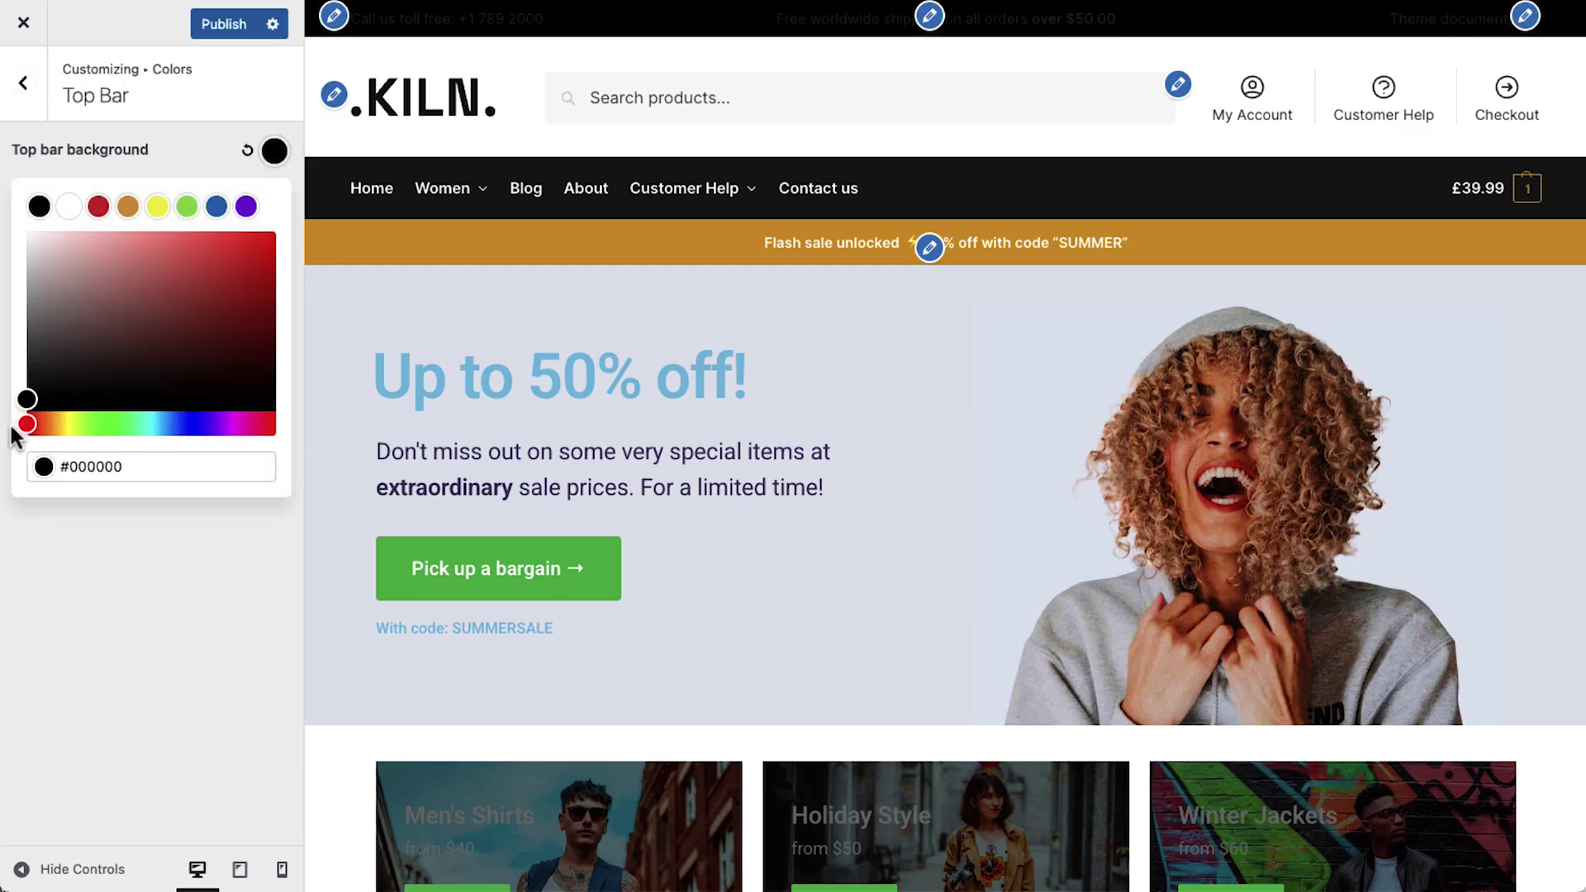
left_click(119, 150)
left_click(275, 200)
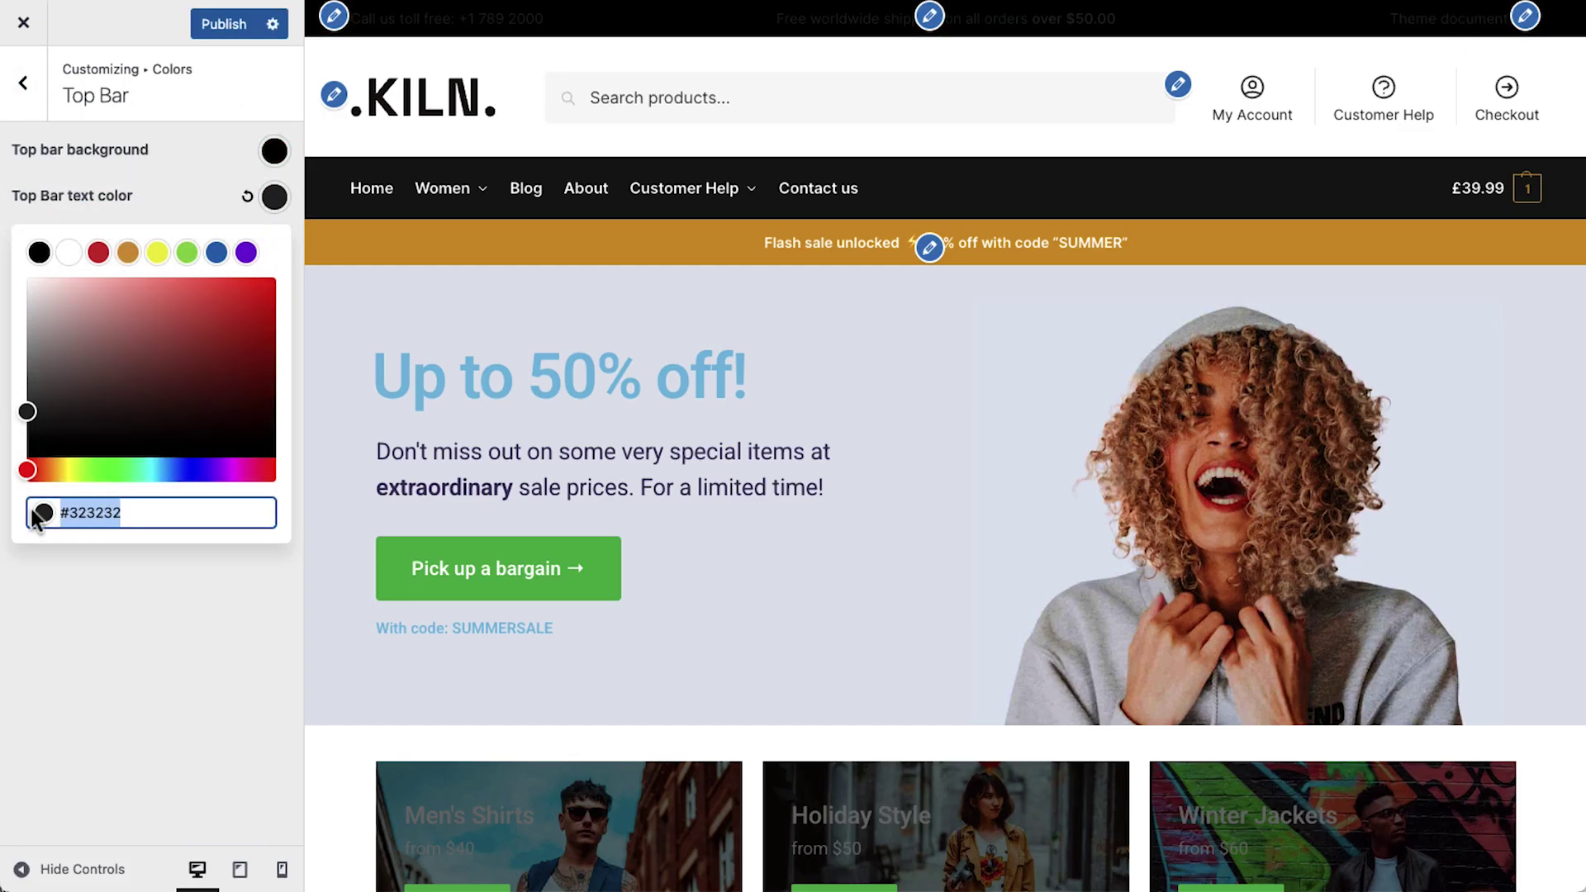
type("#e9e8e6")
left_click(149, 208)
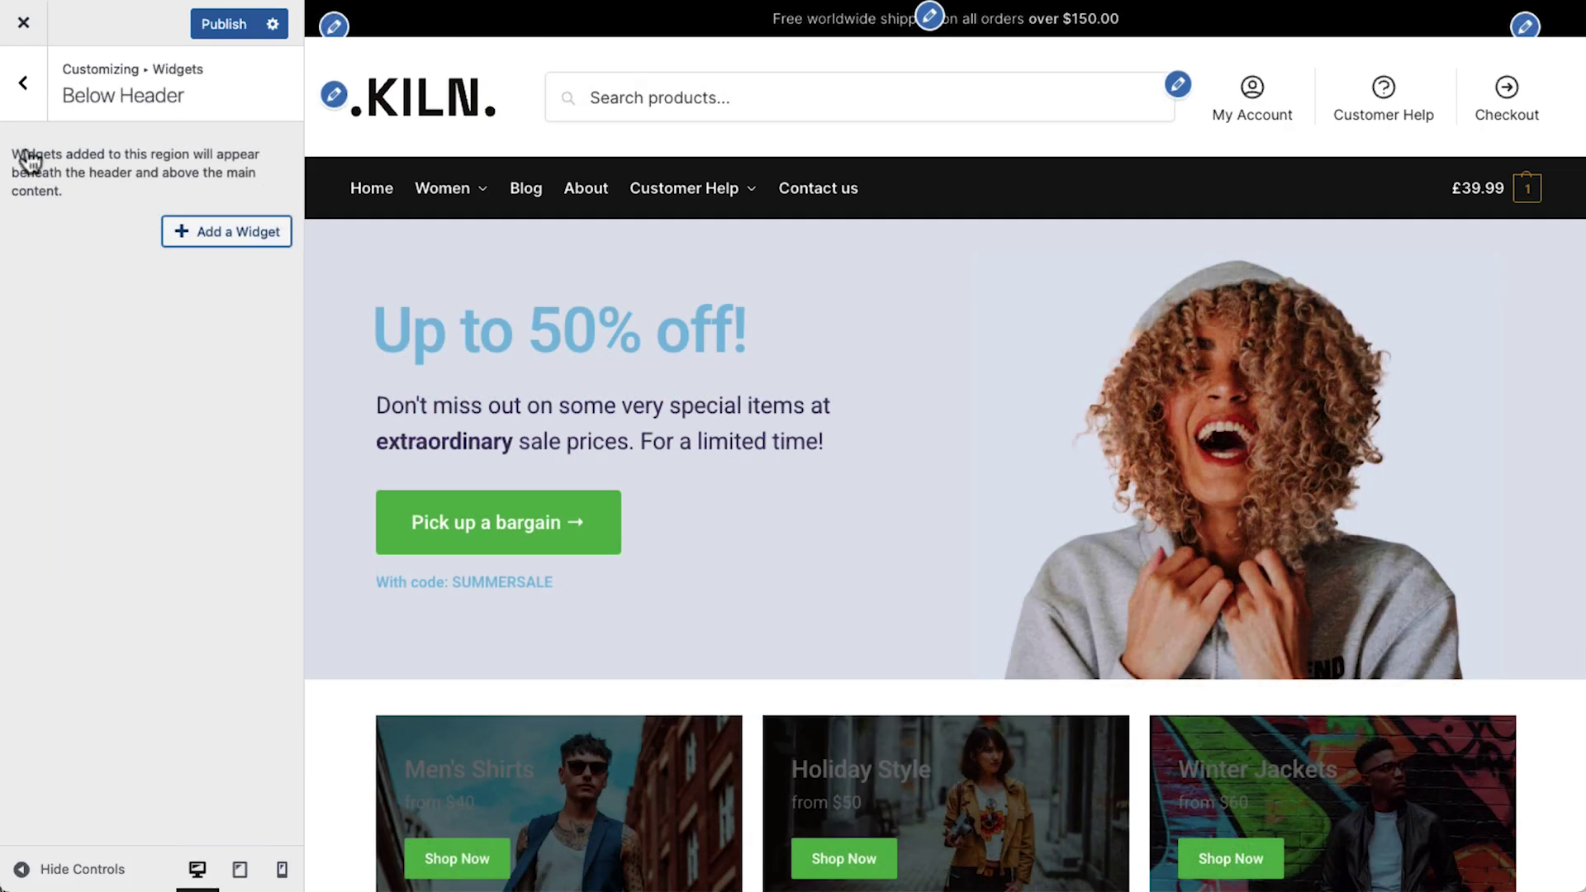
left_click(26, 106)
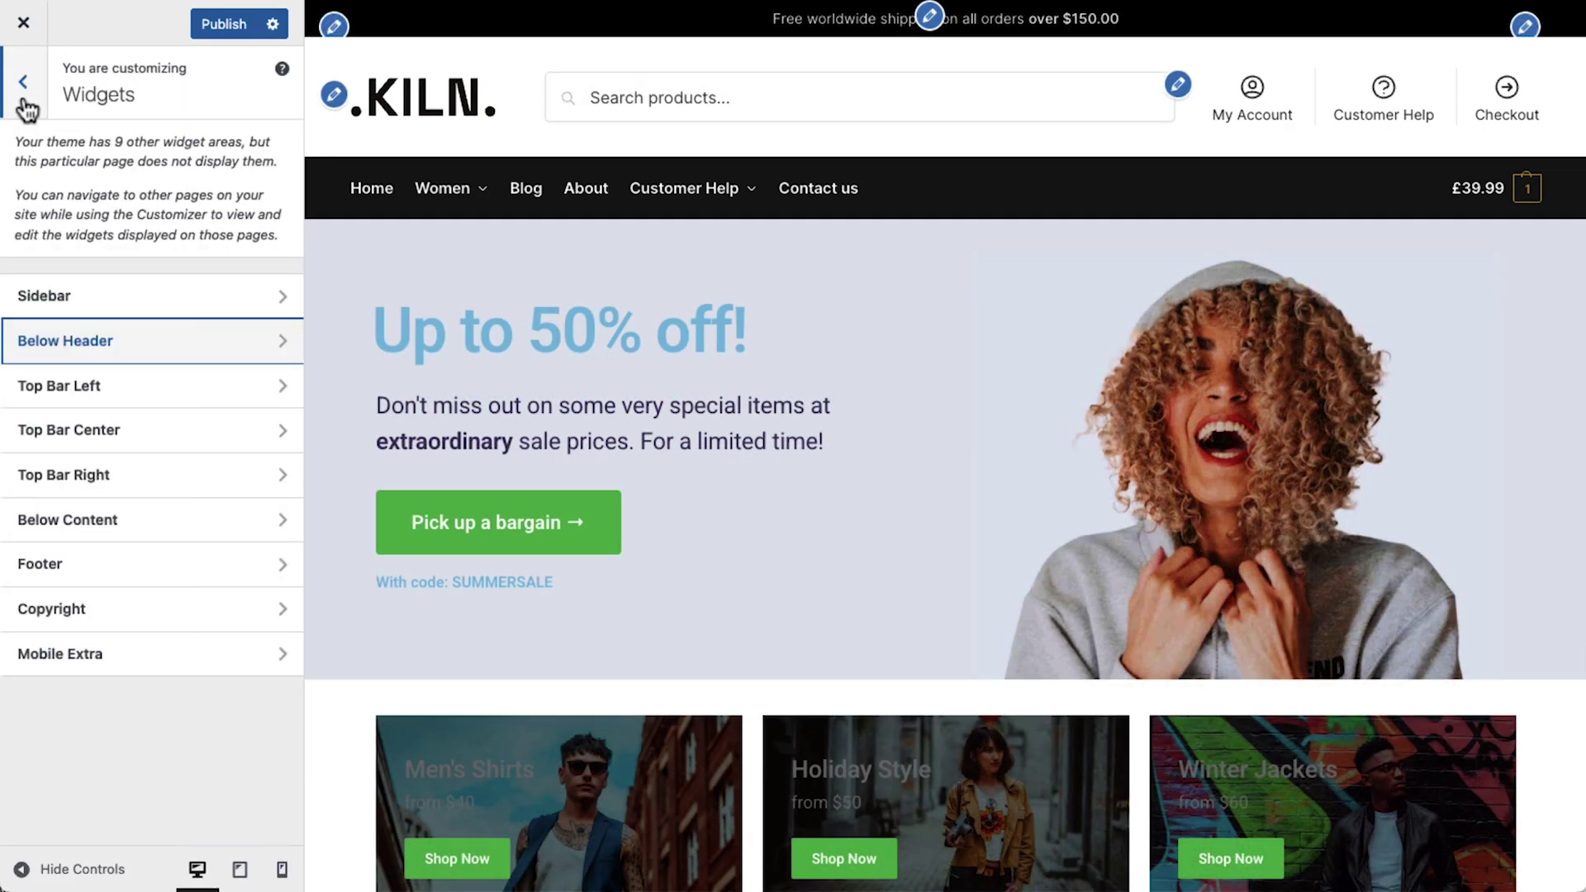
left_click(24, 83)
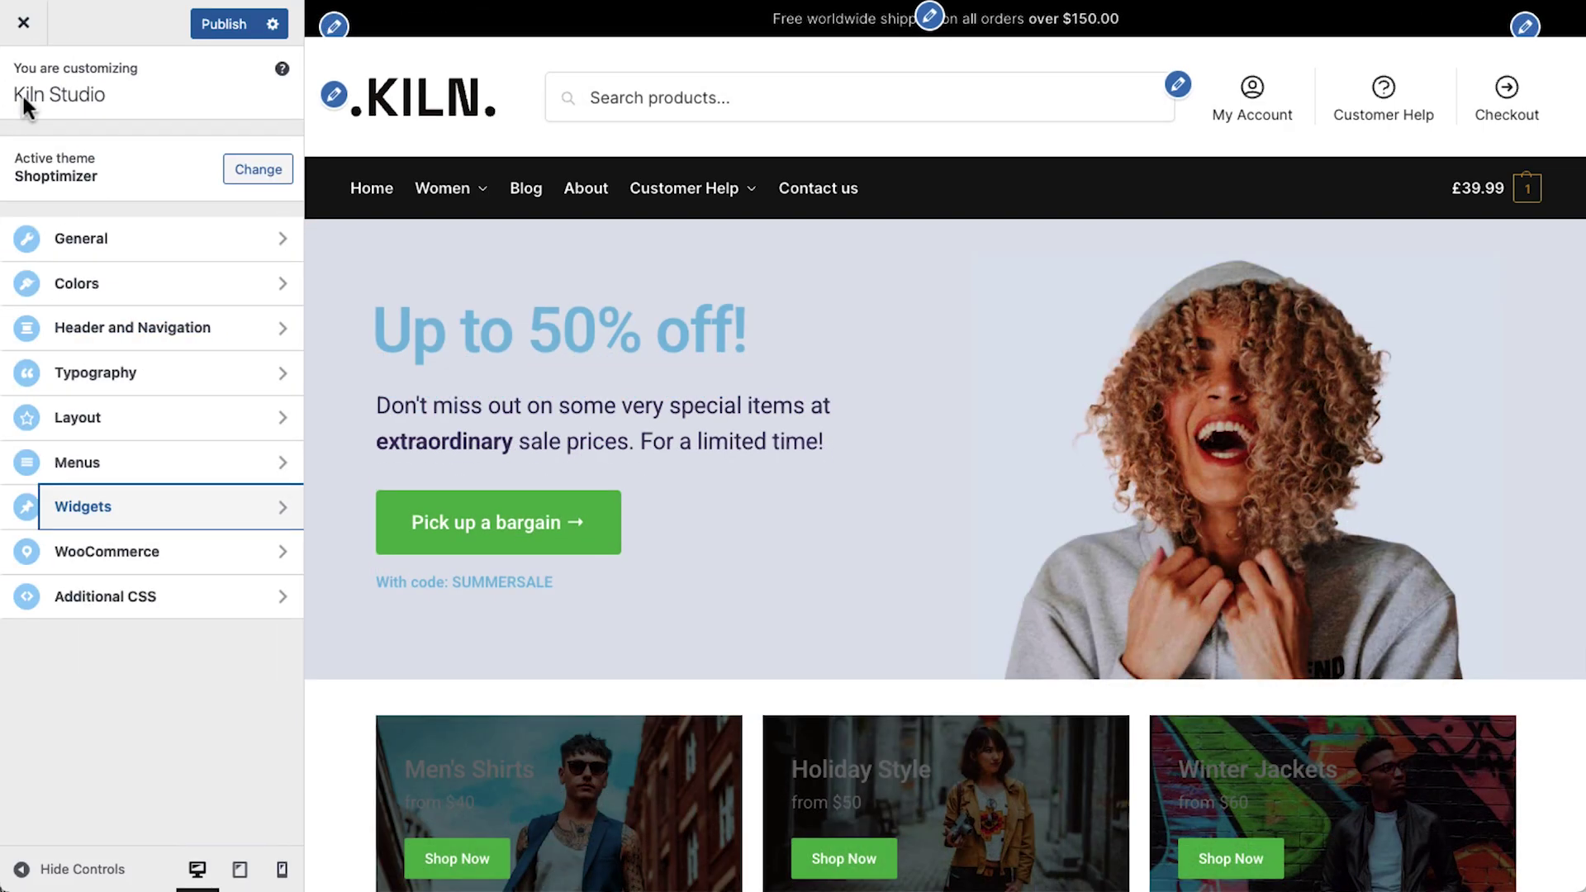
Step: Set the main body font to DM Sans and enter 24 as its size value
left_click(126, 381)
left_click(185, 218)
left_click(188, 217)
type("DM")
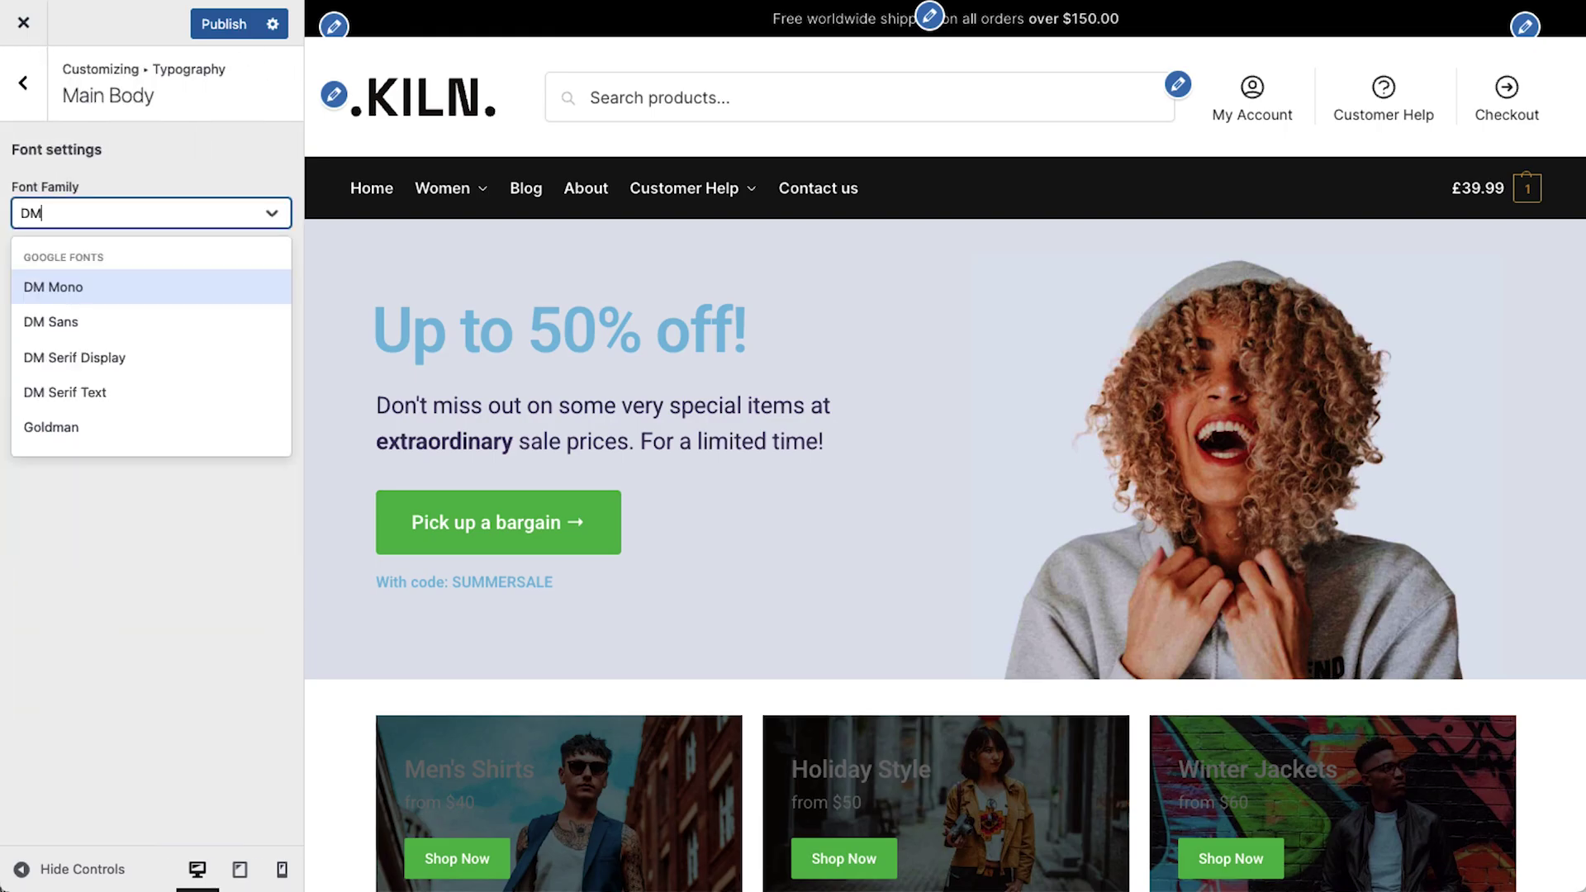
left_click(107, 323)
left_click(49, 411)
left_click_drag(49, 410, 17, 405)
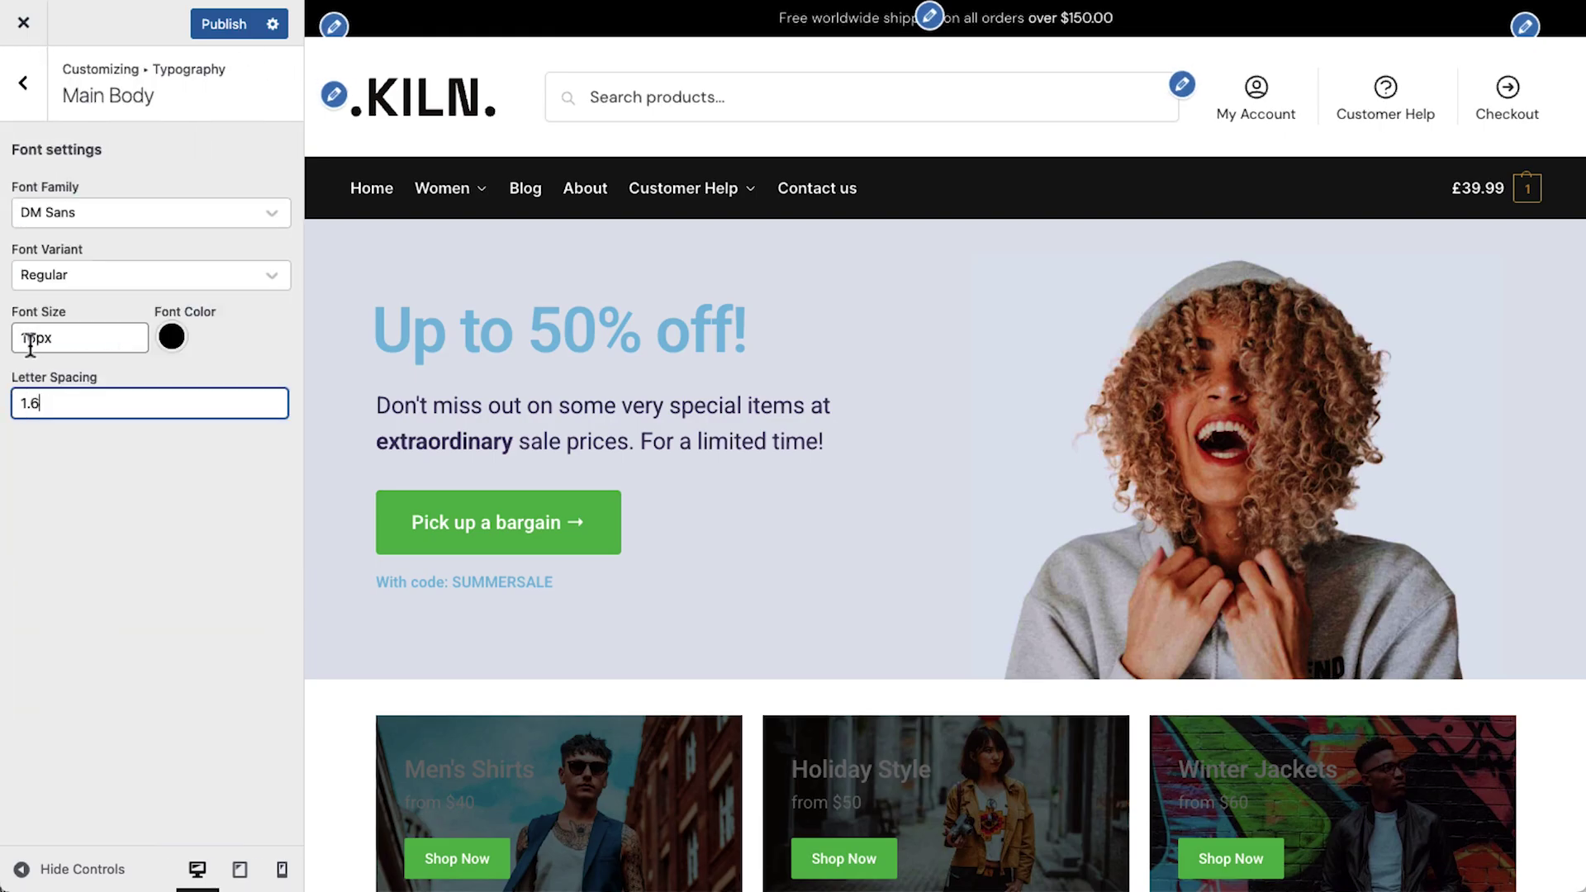
type("24")
left_click(25, 87)
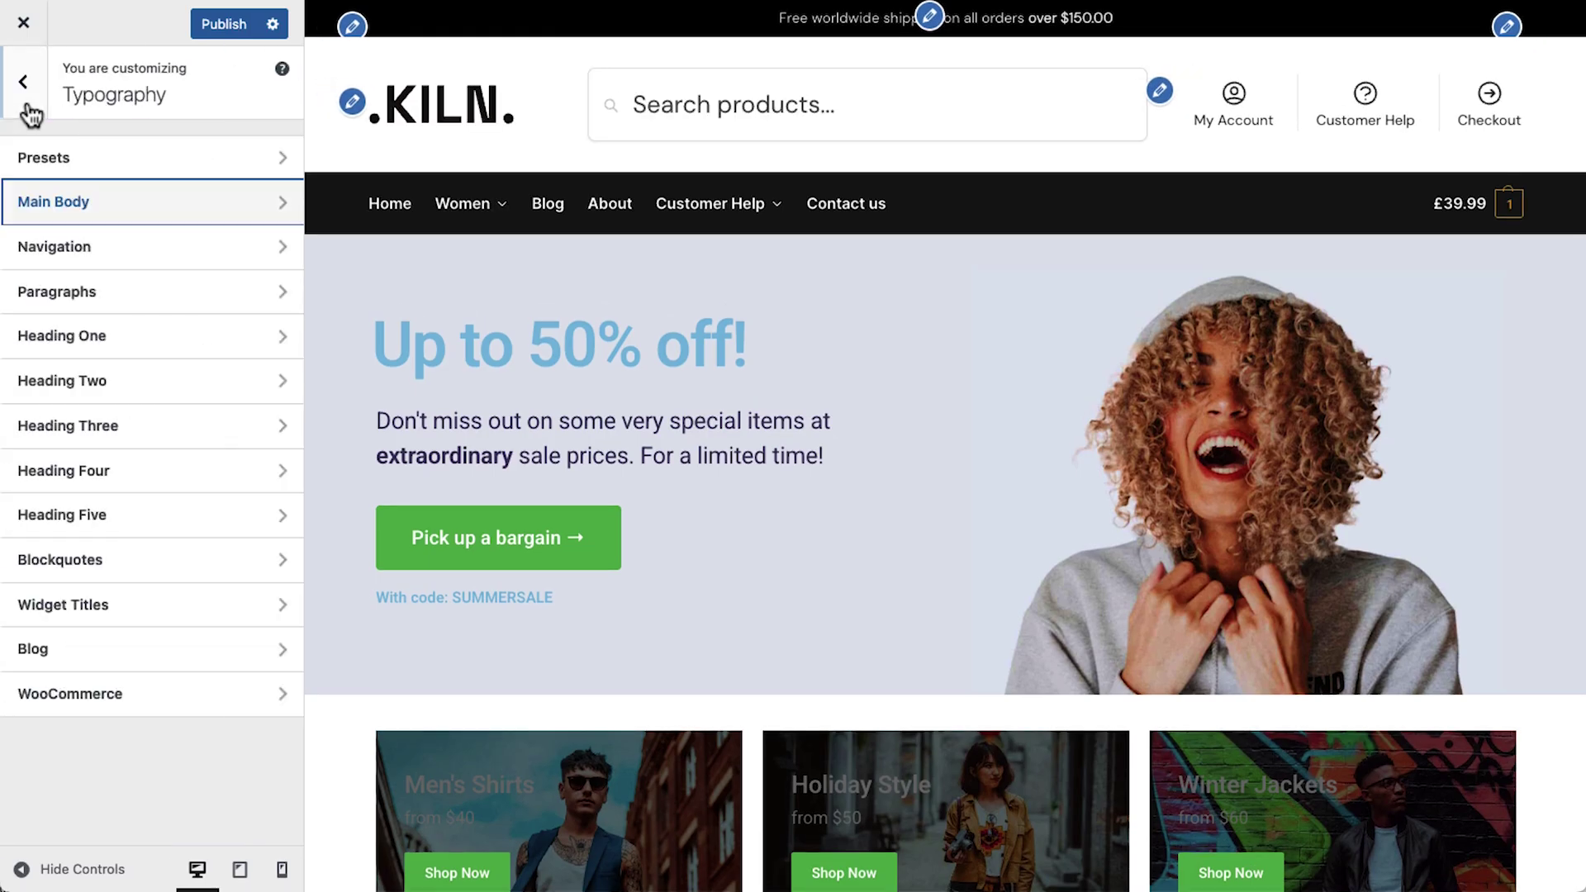
Step: Review the WooCommerce product title typography and publish the changes
left_click(127, 694)
scroll(101, 566, "down", 2)
scroll(101, 553, "down", 3)
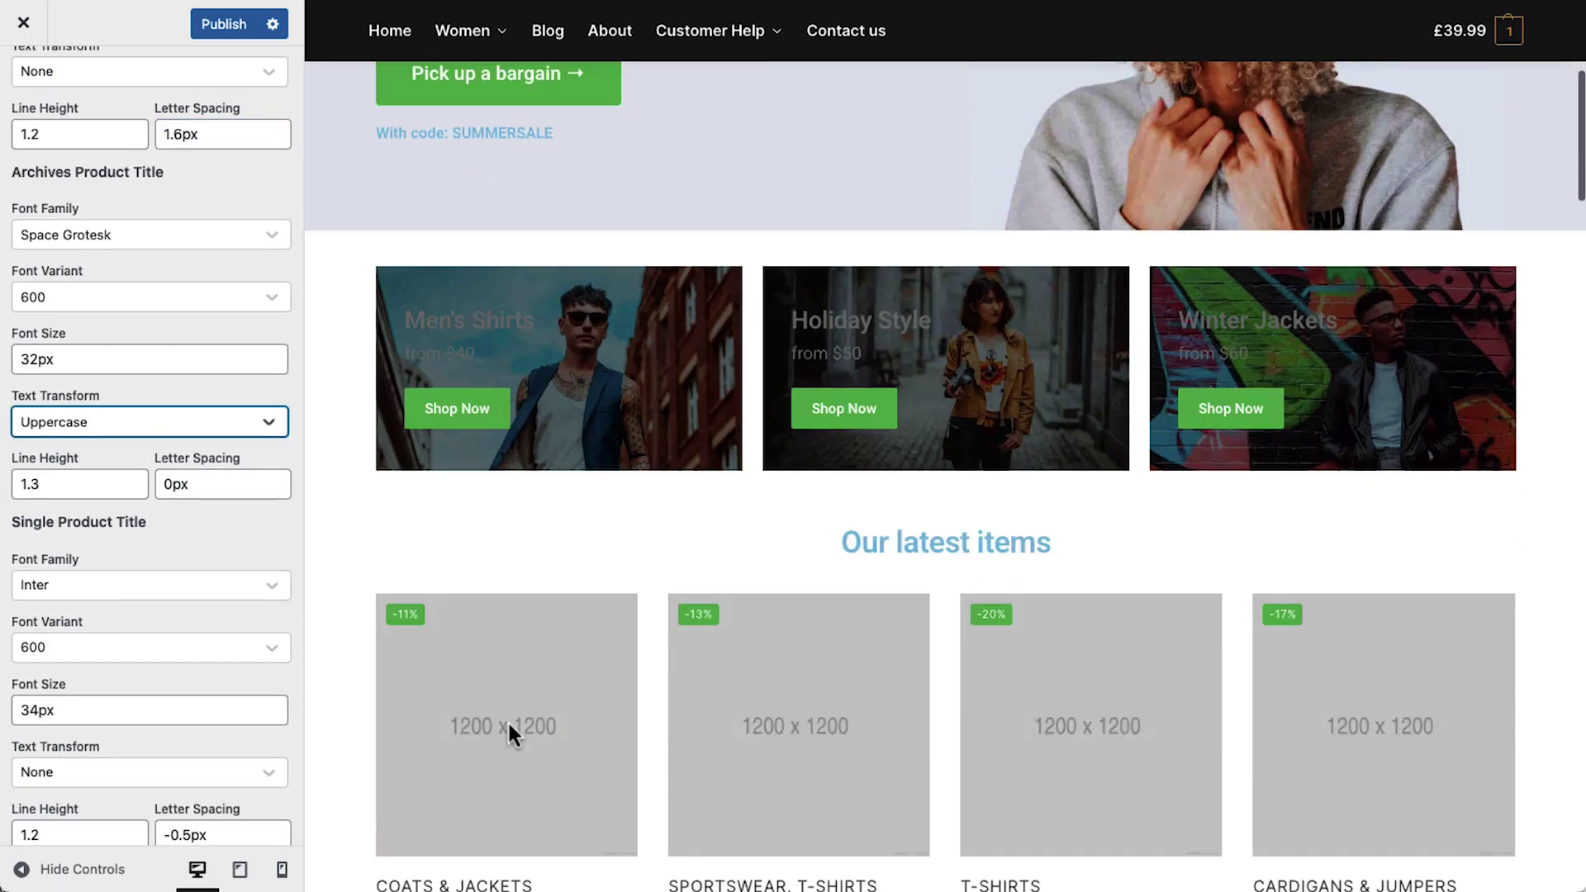
scroll(510, 728, "down", 3)
scroll(512, 736, "down", 1)
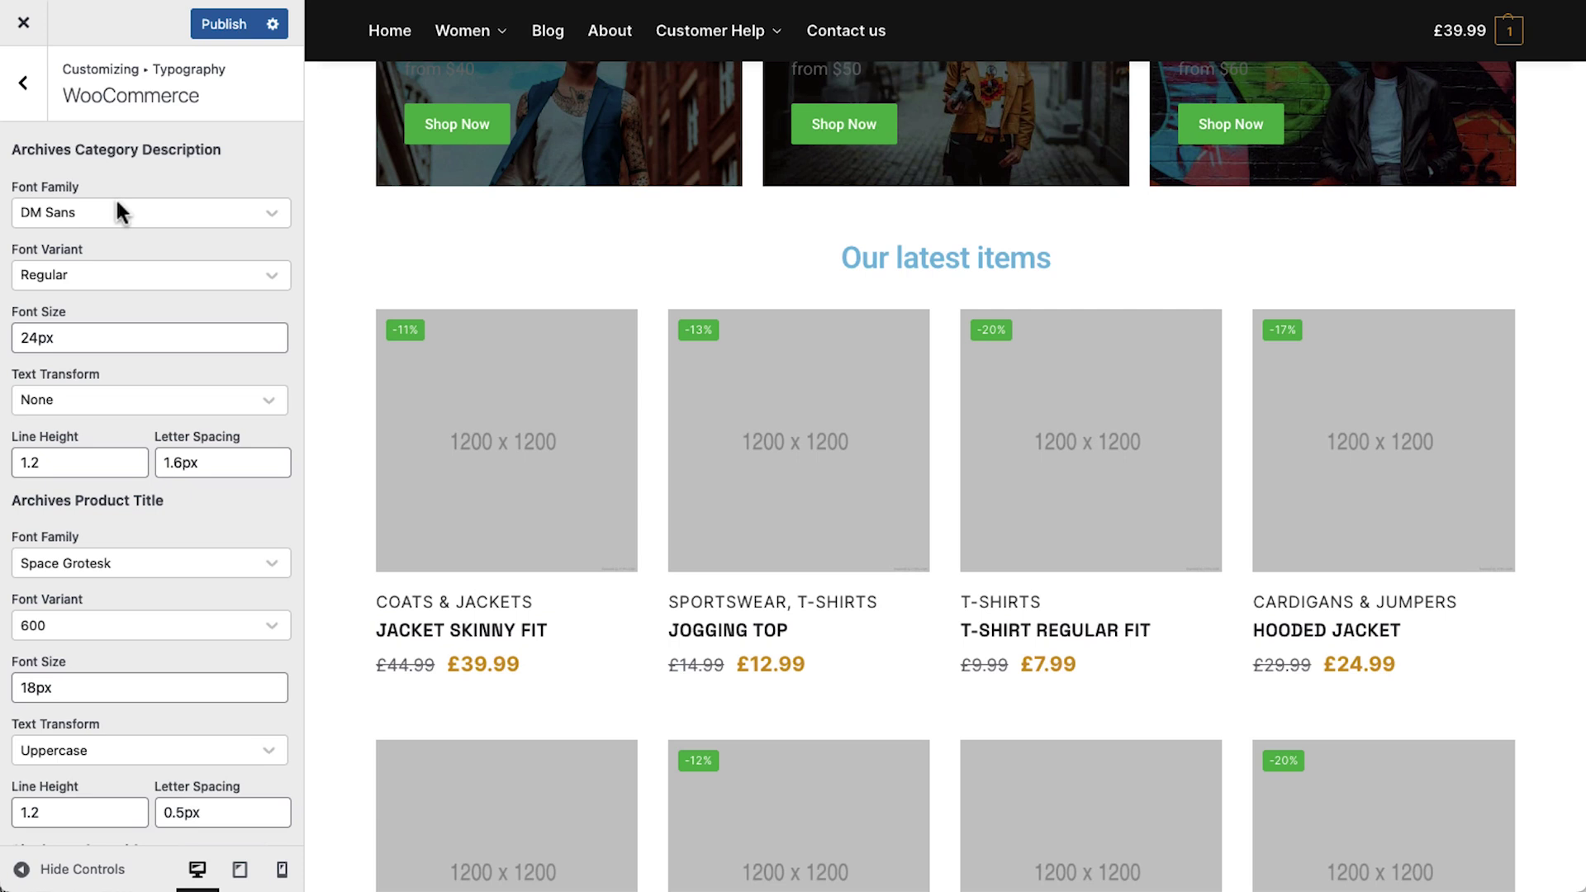
left_click(231, 20)
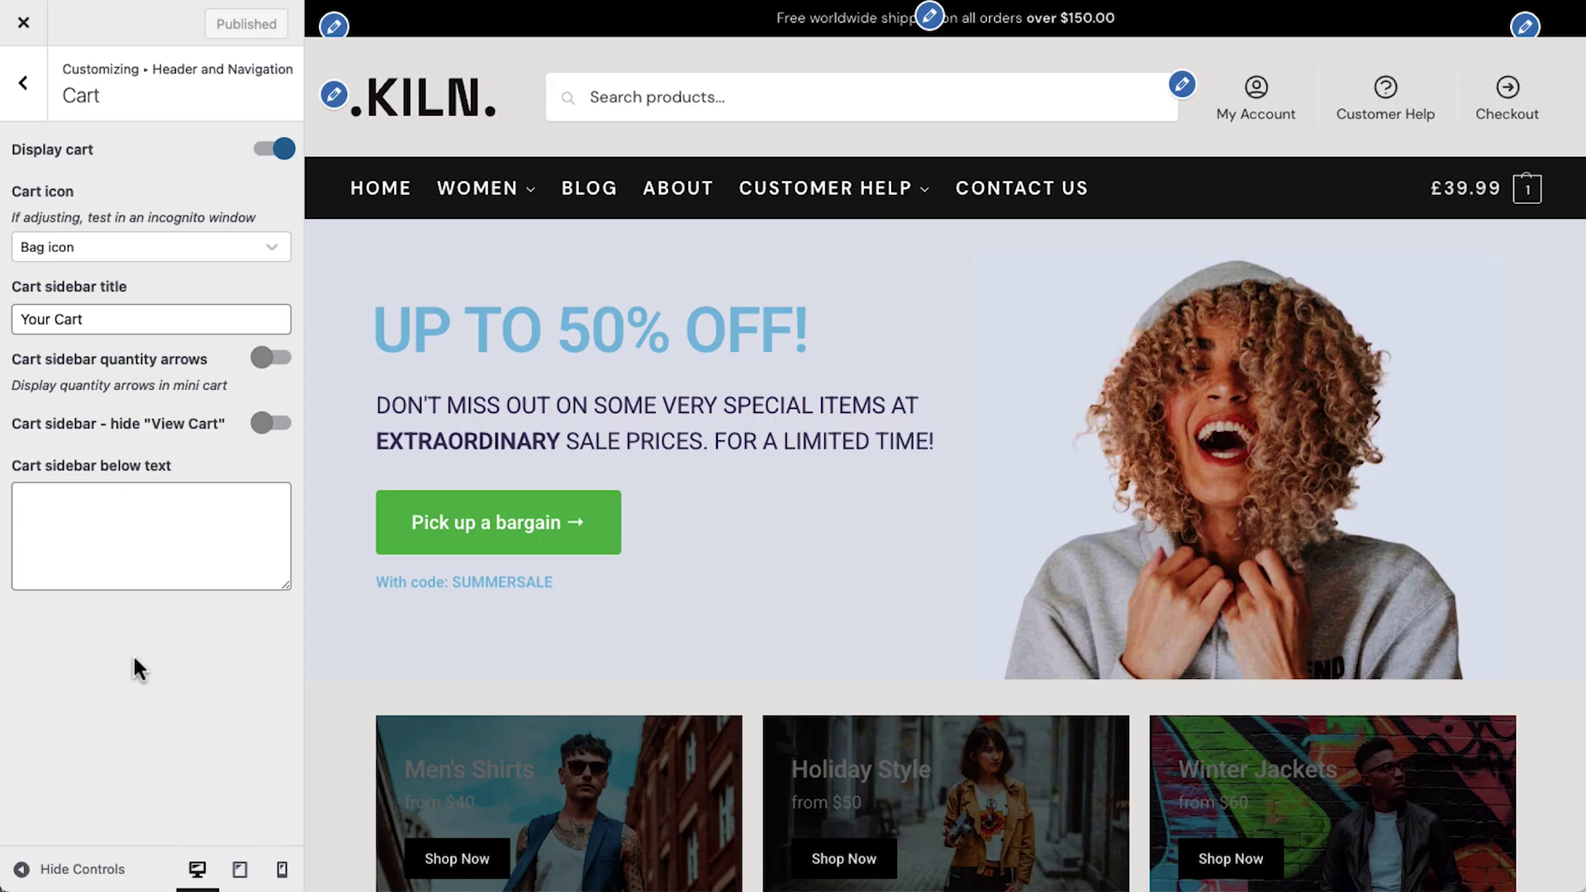
Step: Leave the customizer and go to CommerceKit's Ajax Search settings
left_click(25, 25)
scroll(132, 735, "down", 1)
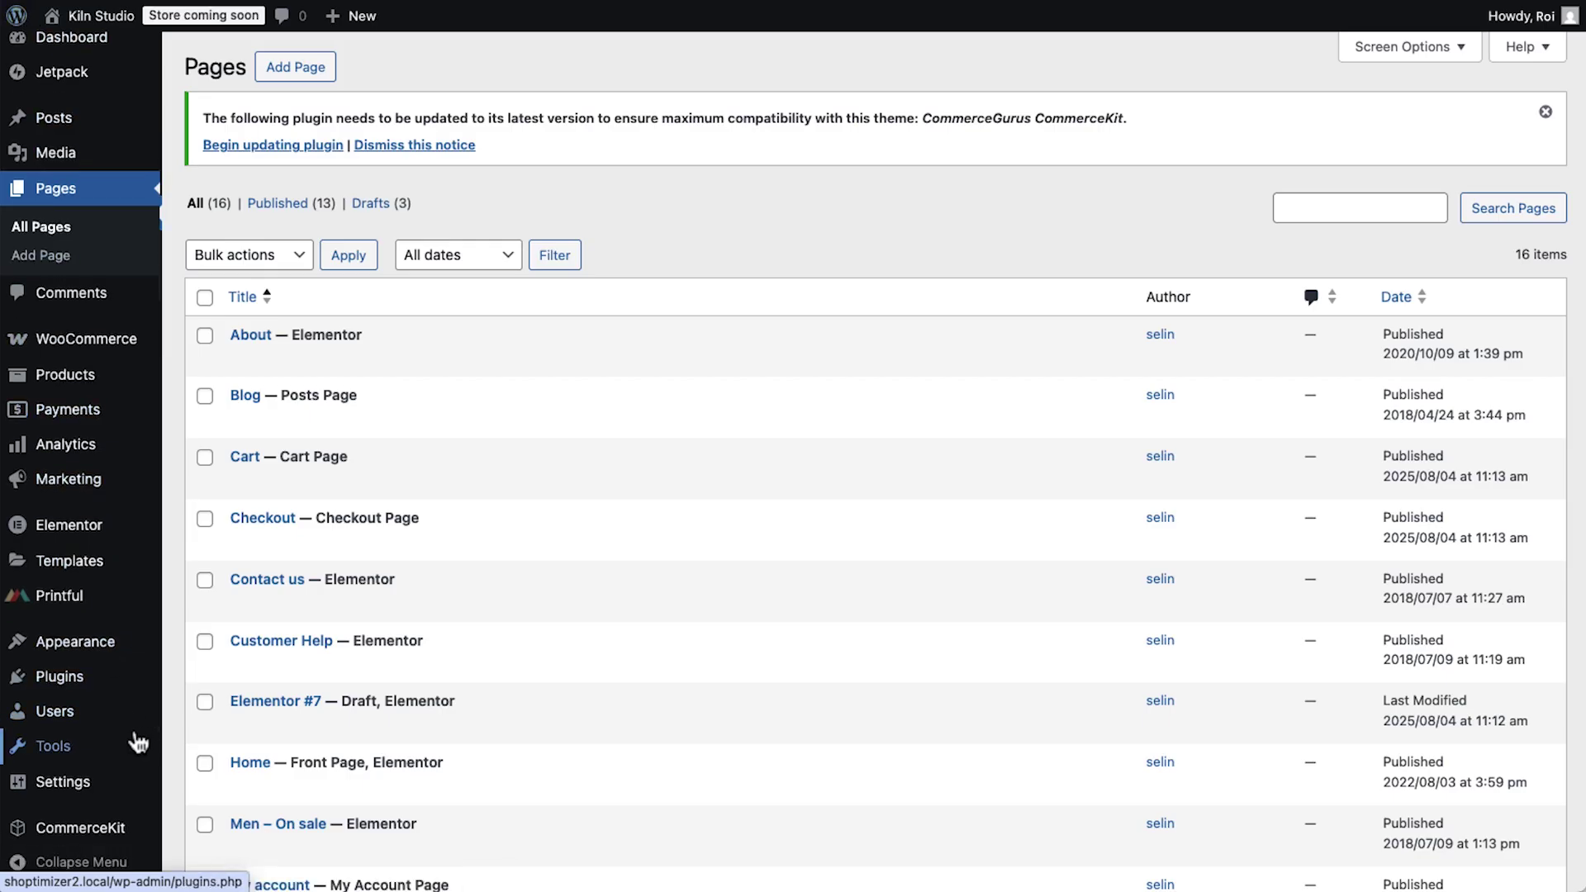
left_click(80, 828)
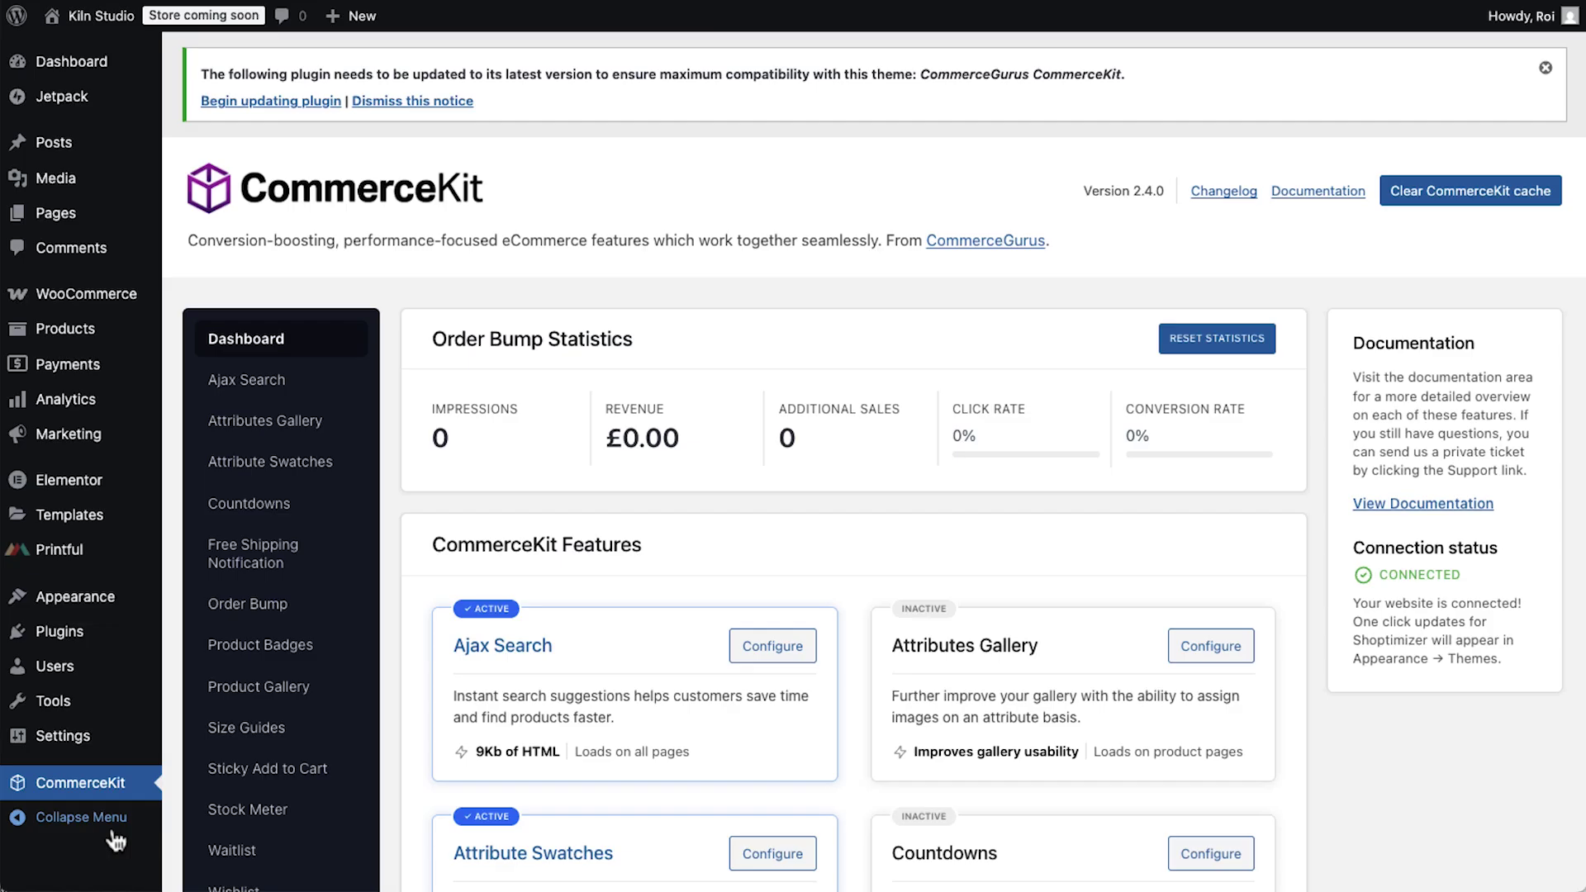
scroll(427, 694, "down", 3)
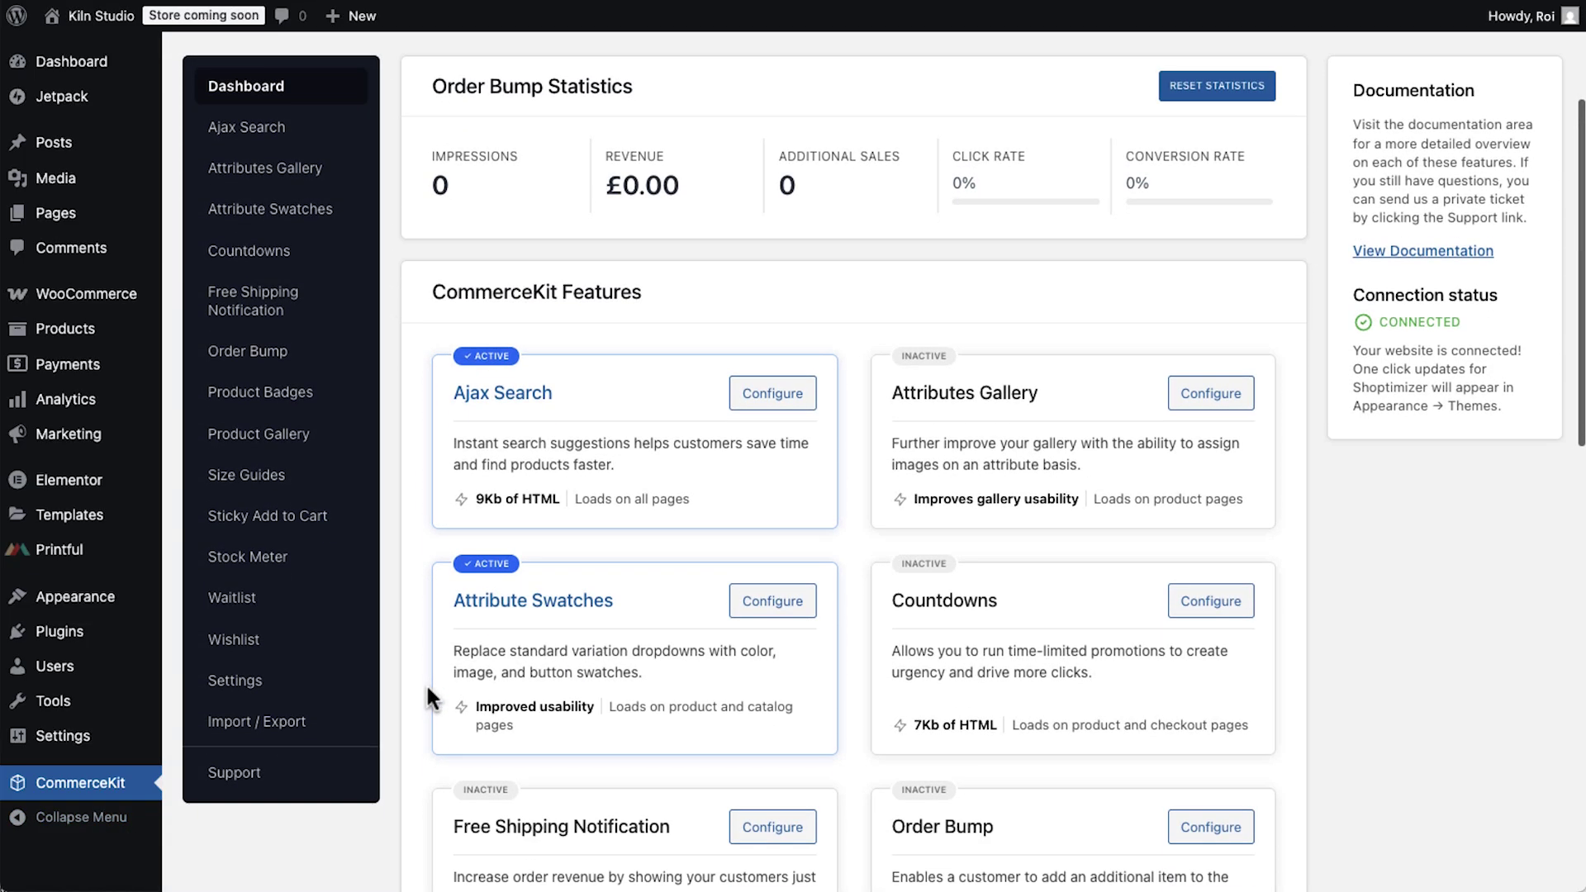
left_click(273, 140)
left_click(735, 518)
Step: Exclude out-of-stock products from search, enable the index logger, and view the search statistics
scroll(735, 529, "down", 3)
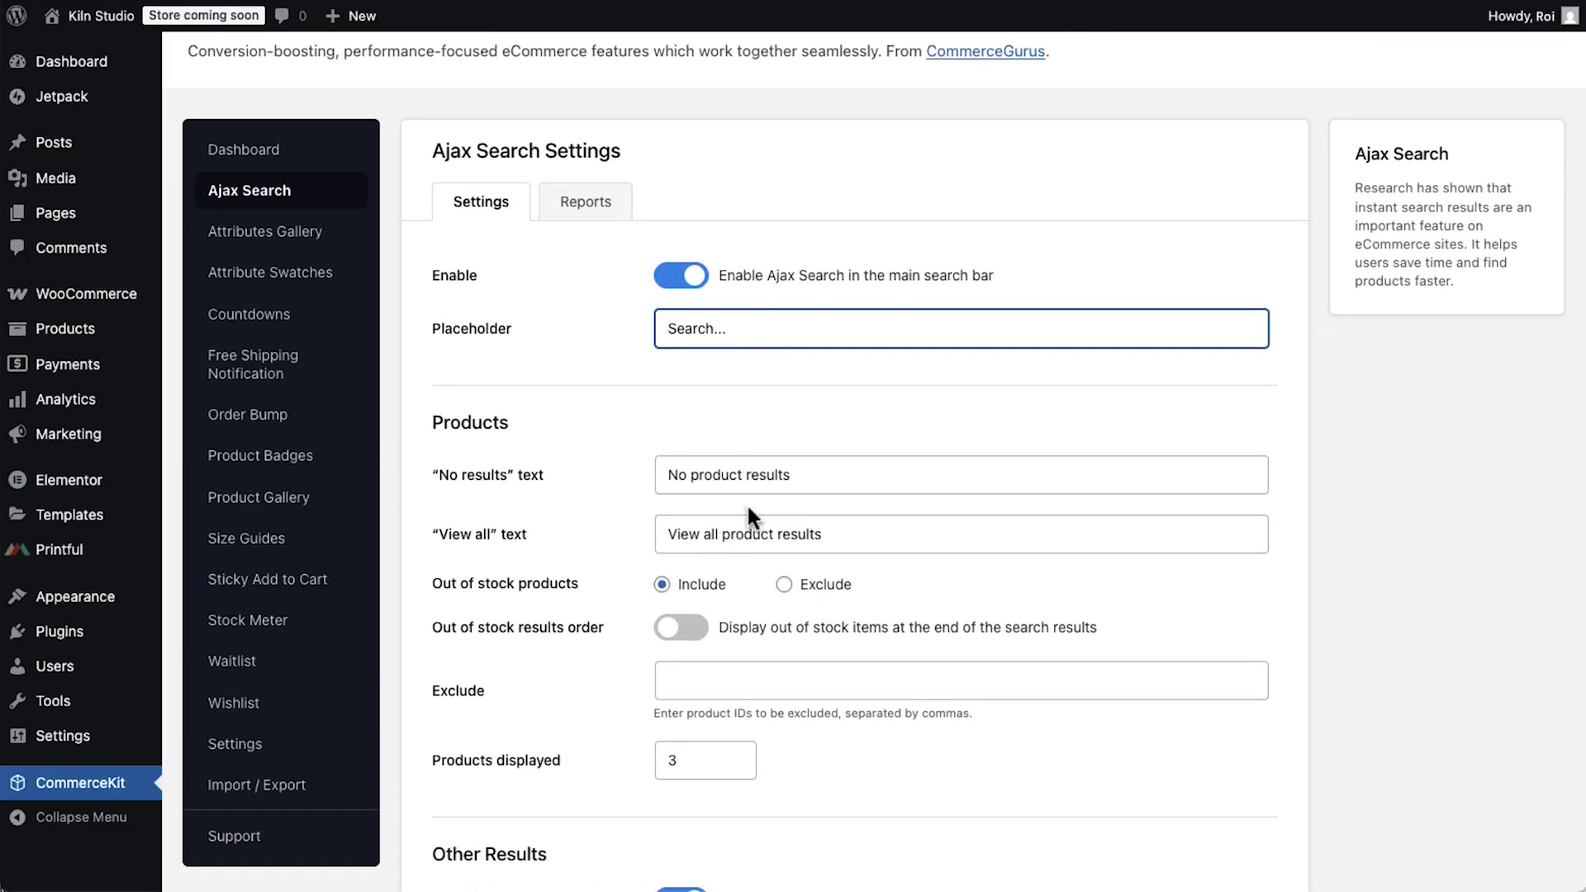
scroll(744, 699, "down", 6)
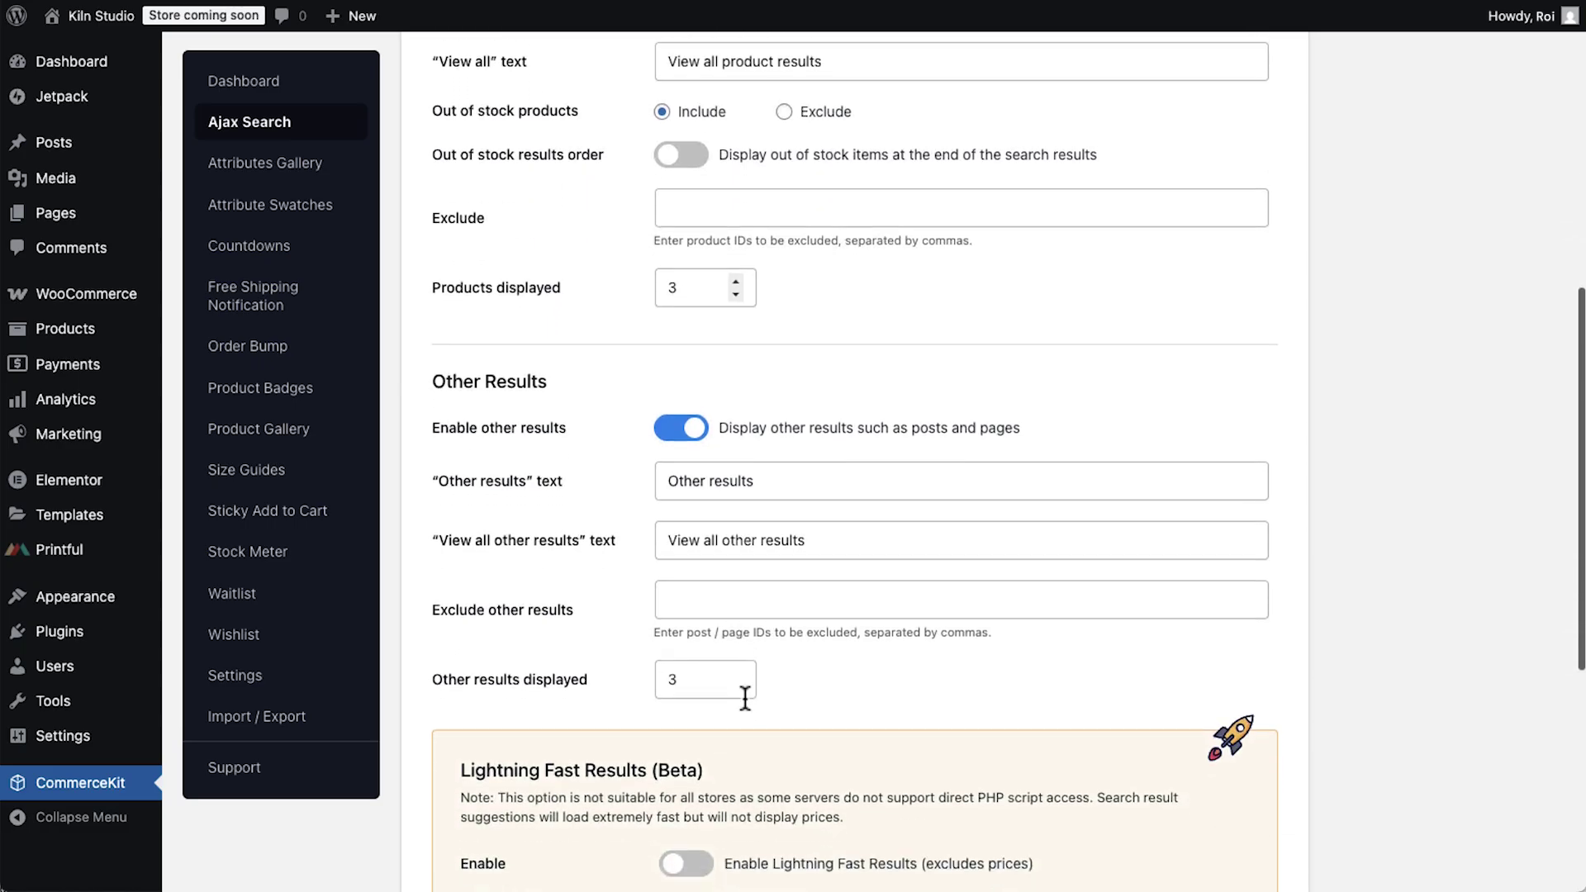
scroll(745, 698, "down", 1)
left_click(787, 85)
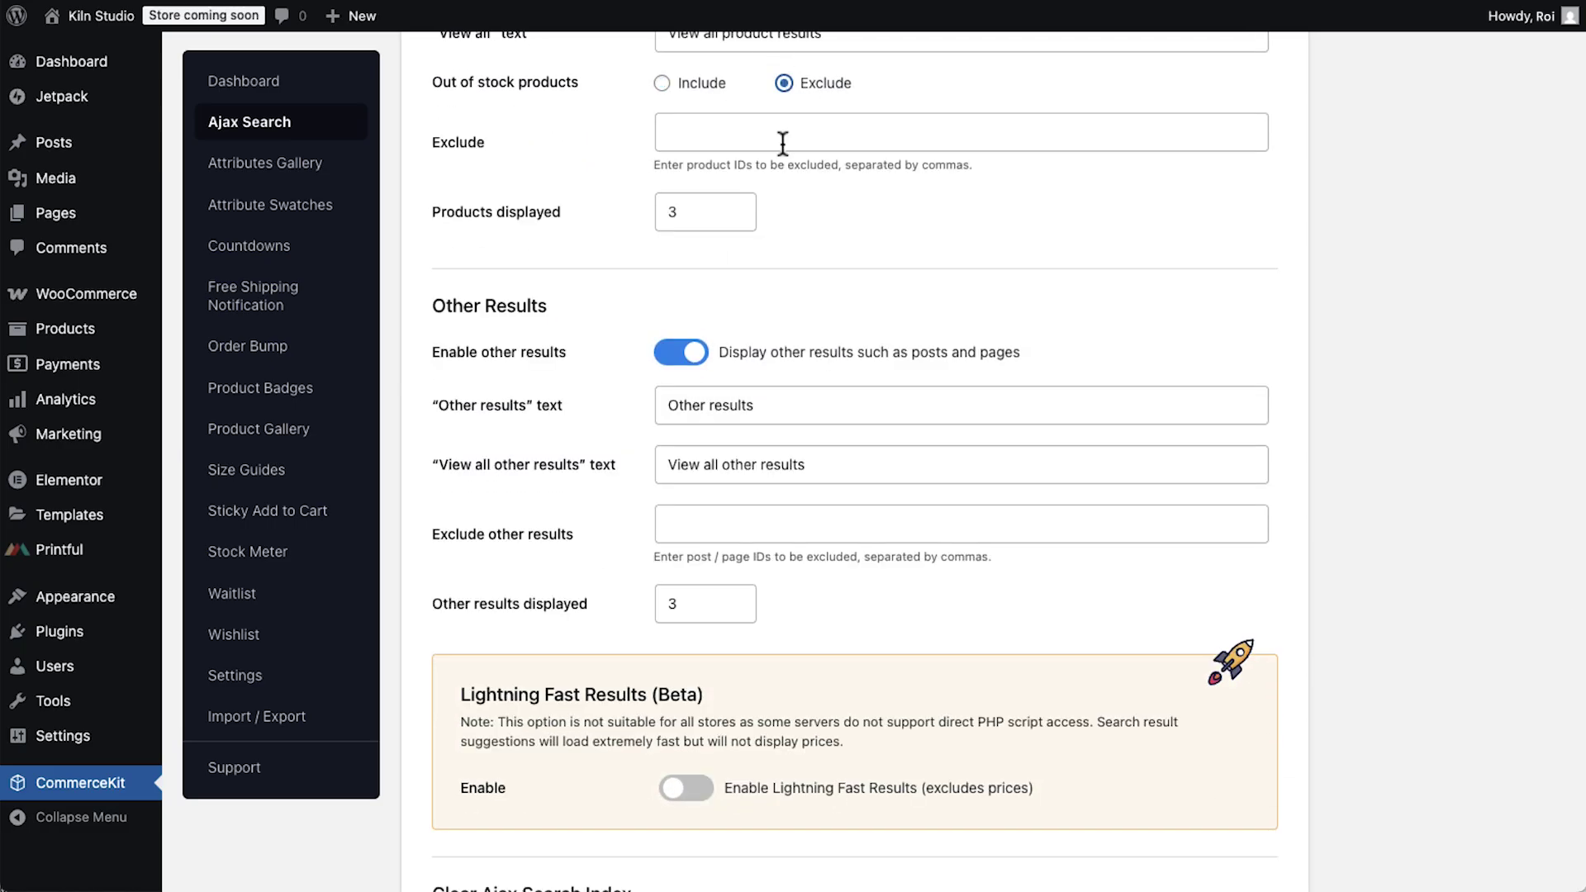
scroll(659, 330, "down", 3)
scroll(659, 331, "down", 3)
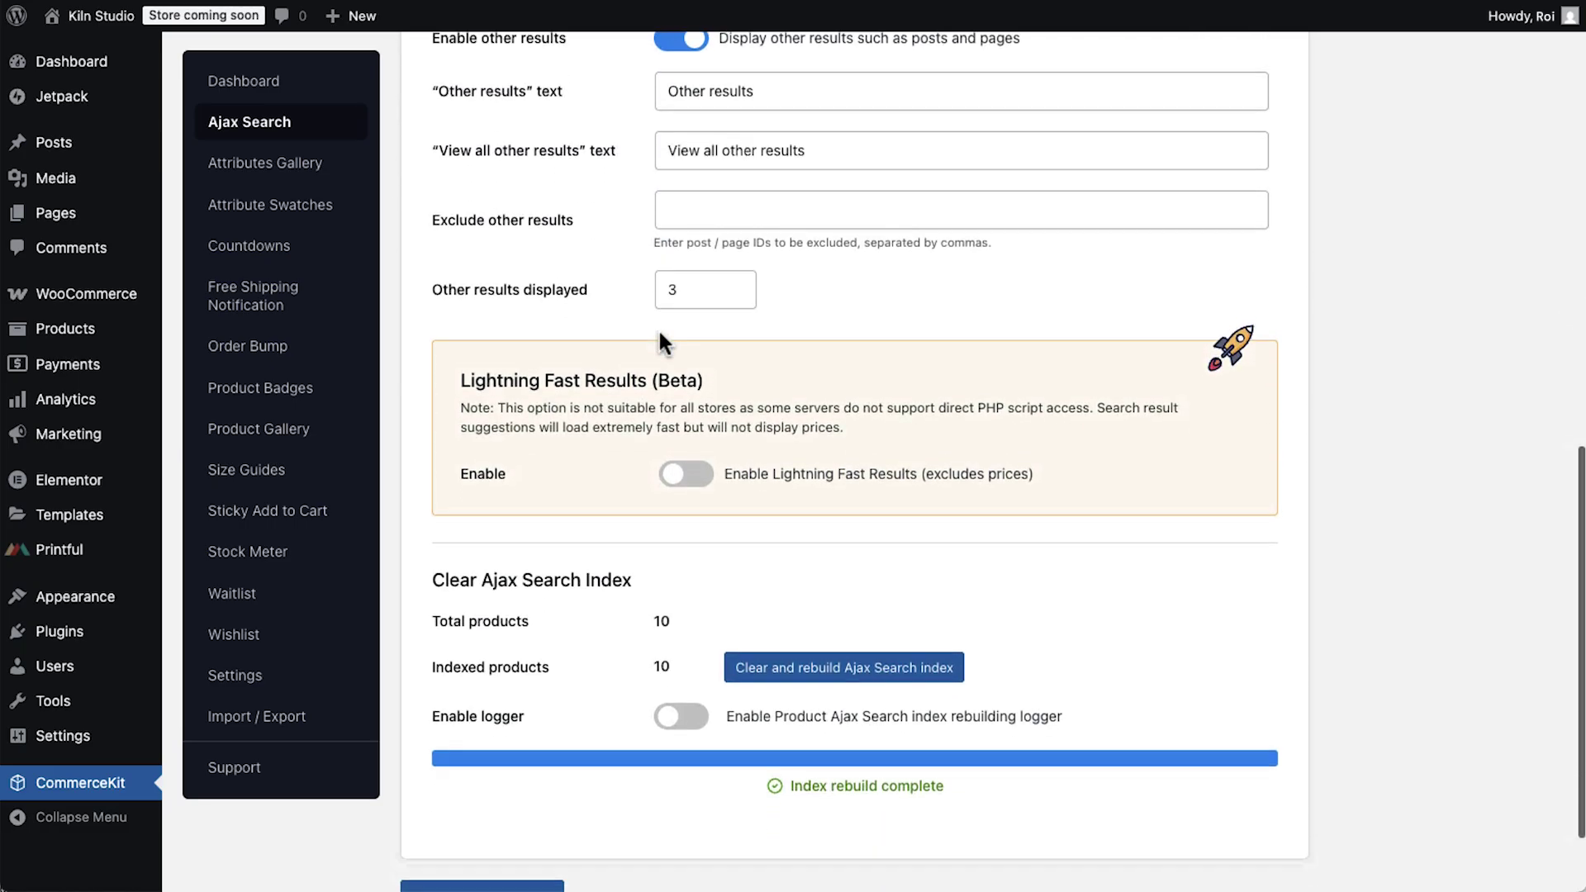
left_click(692, 611)
scroll(578, 526, "up", 15)
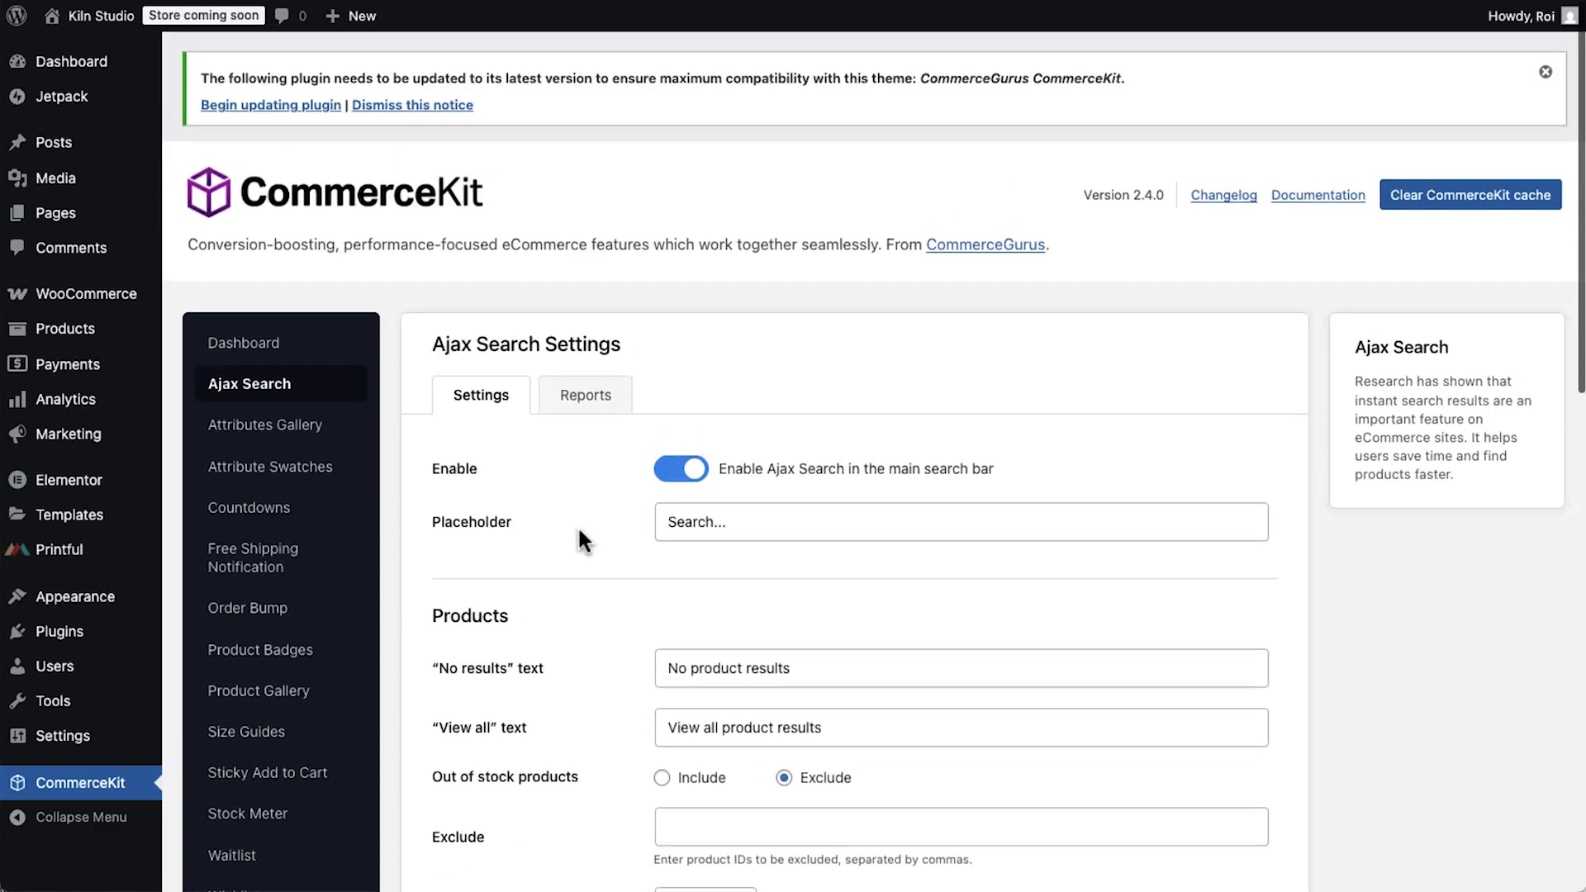
left_click(585, 394)
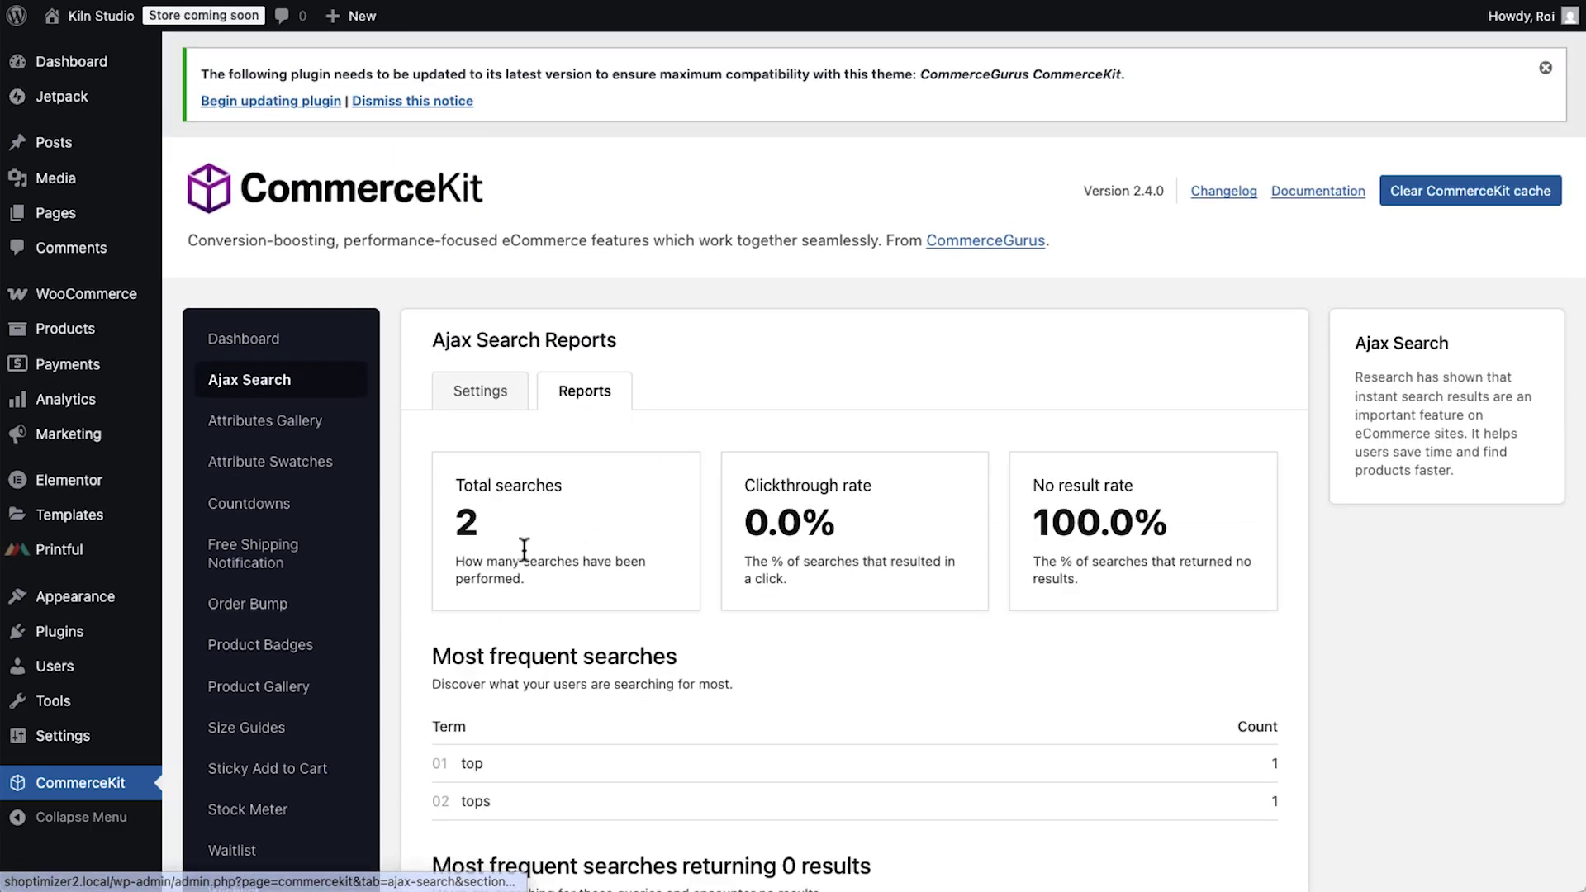
scroll(522, 571, "down", 5)
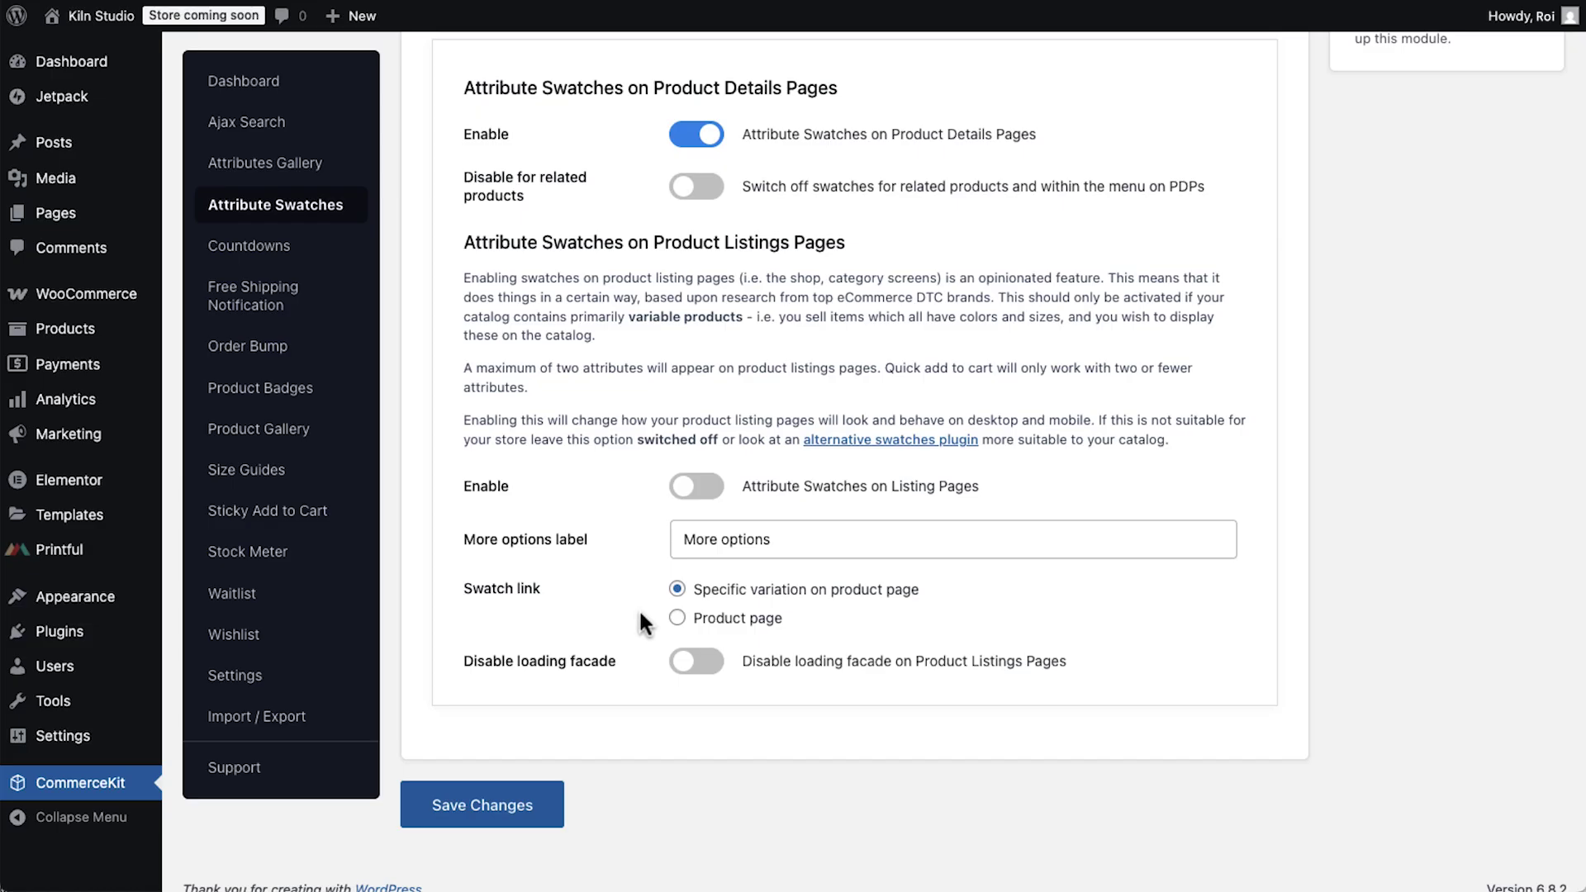
Step: Switch on attribute swatches for product listing pages
left_click(706, 494)
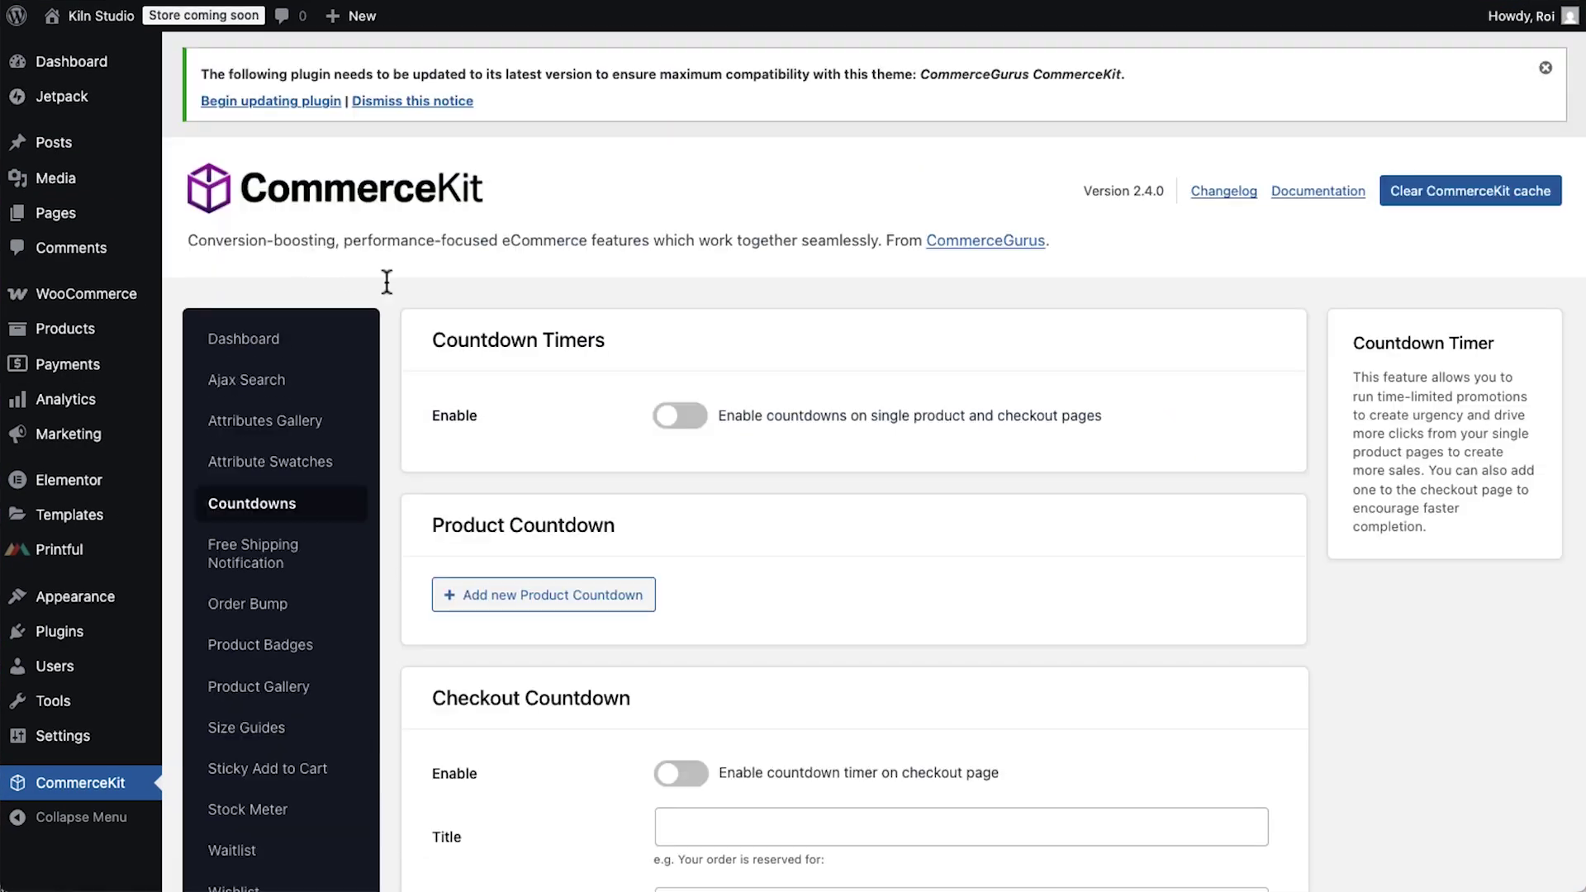
Step: Enable countdown timers and add a 3-day 'Last days of sale' product countdown that hides when finished
left_click(701, 433)
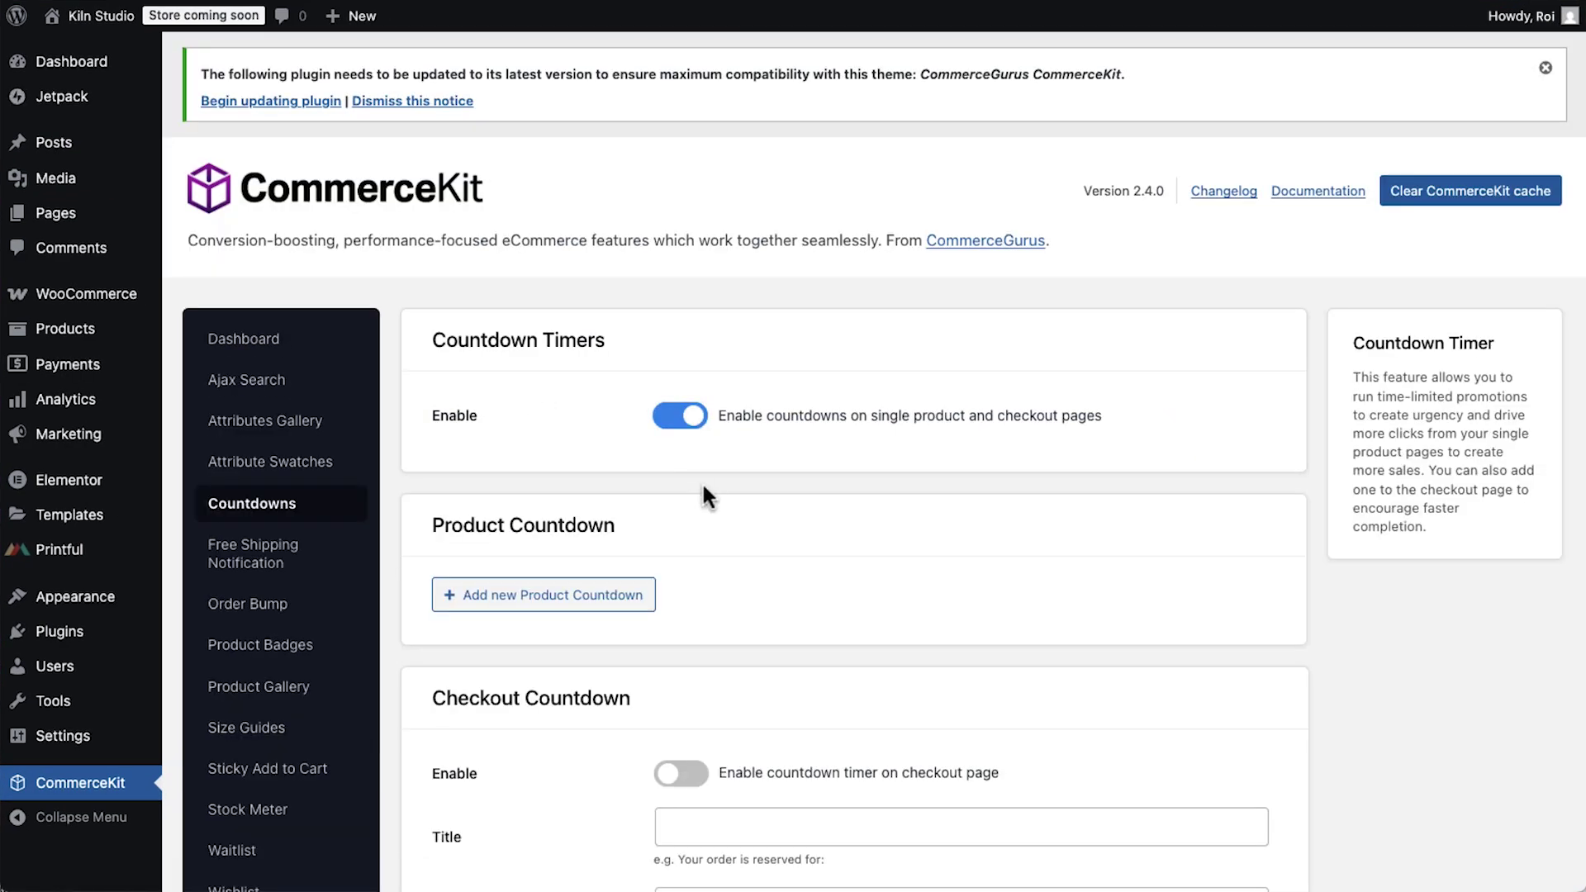
scroll(702, 481, "down", 5)
left_click(548, 221)
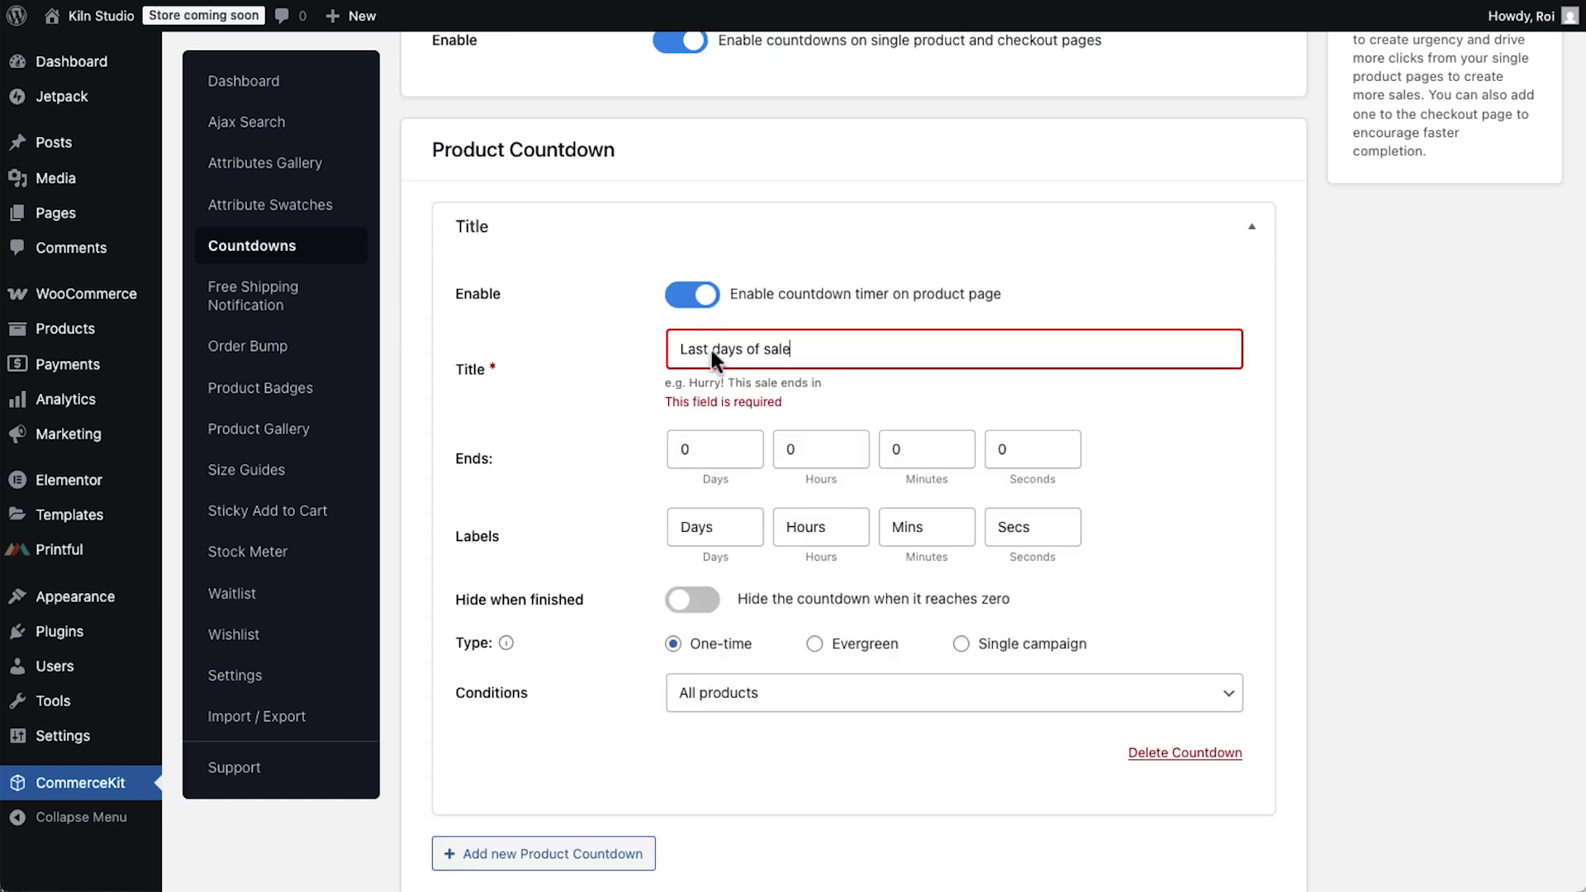
key("Tab")
type("3")
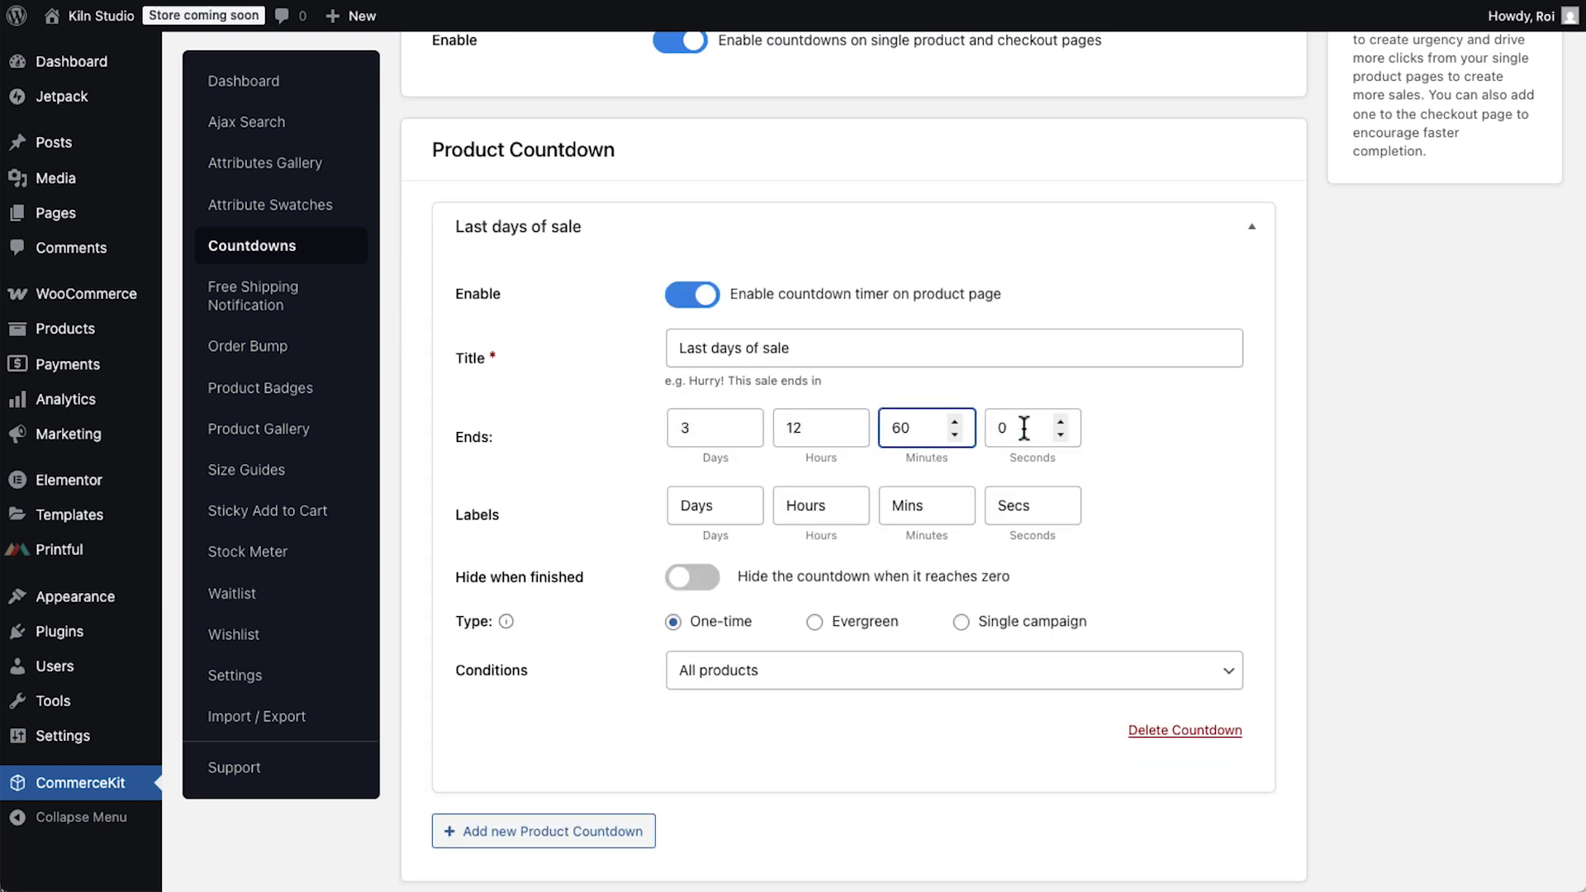
left_click(693, 578)
scroll(733, 708, "down", 3)
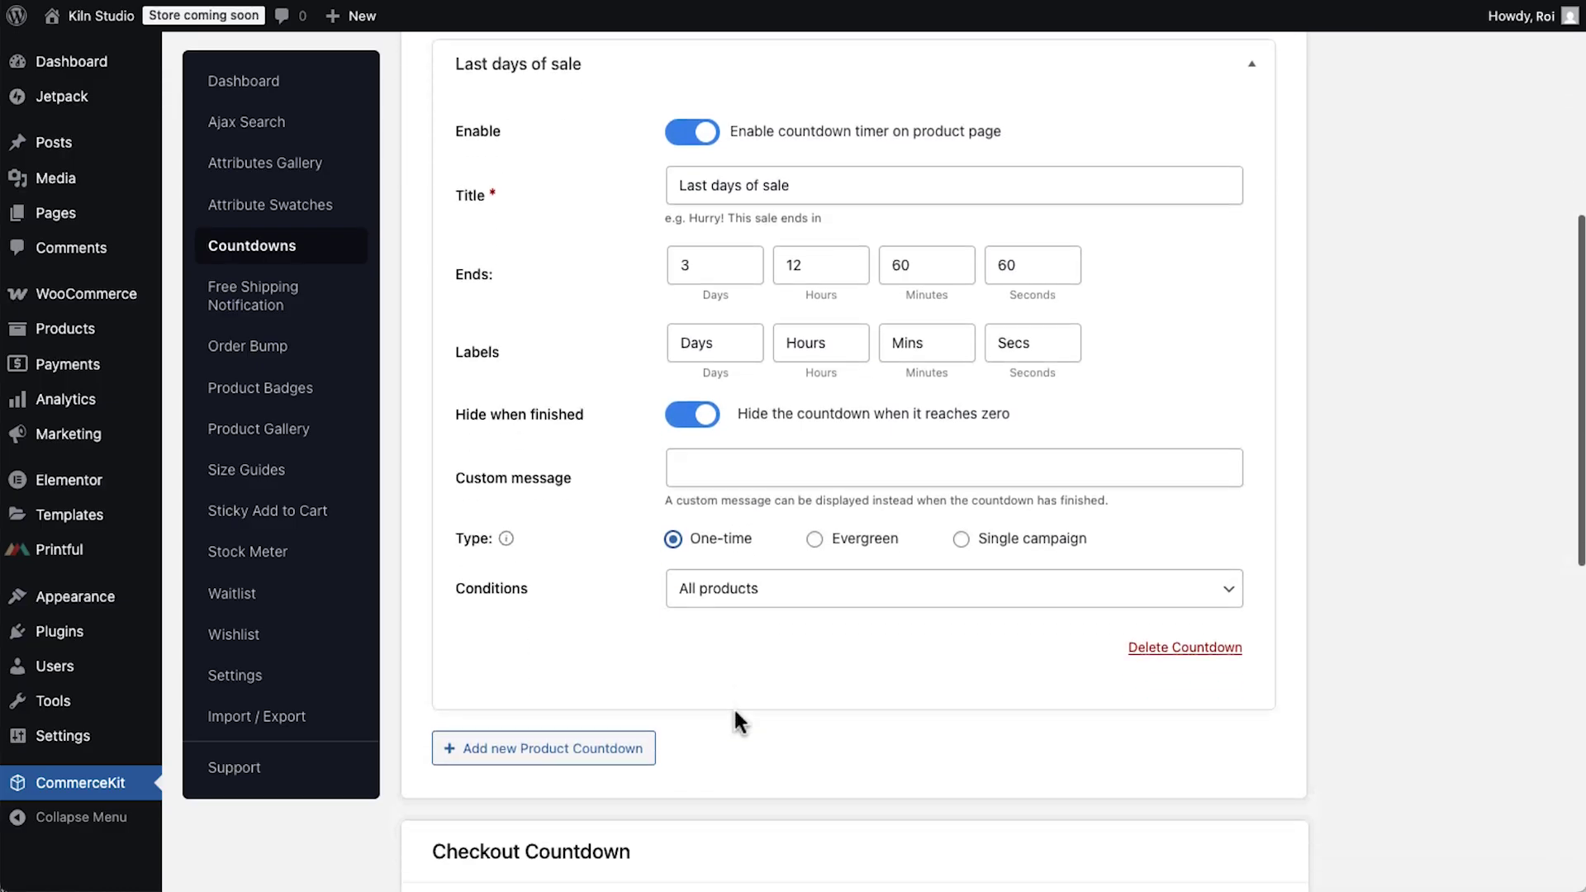
left_click(757, 581)
scroll(388, 537, "up", 1)
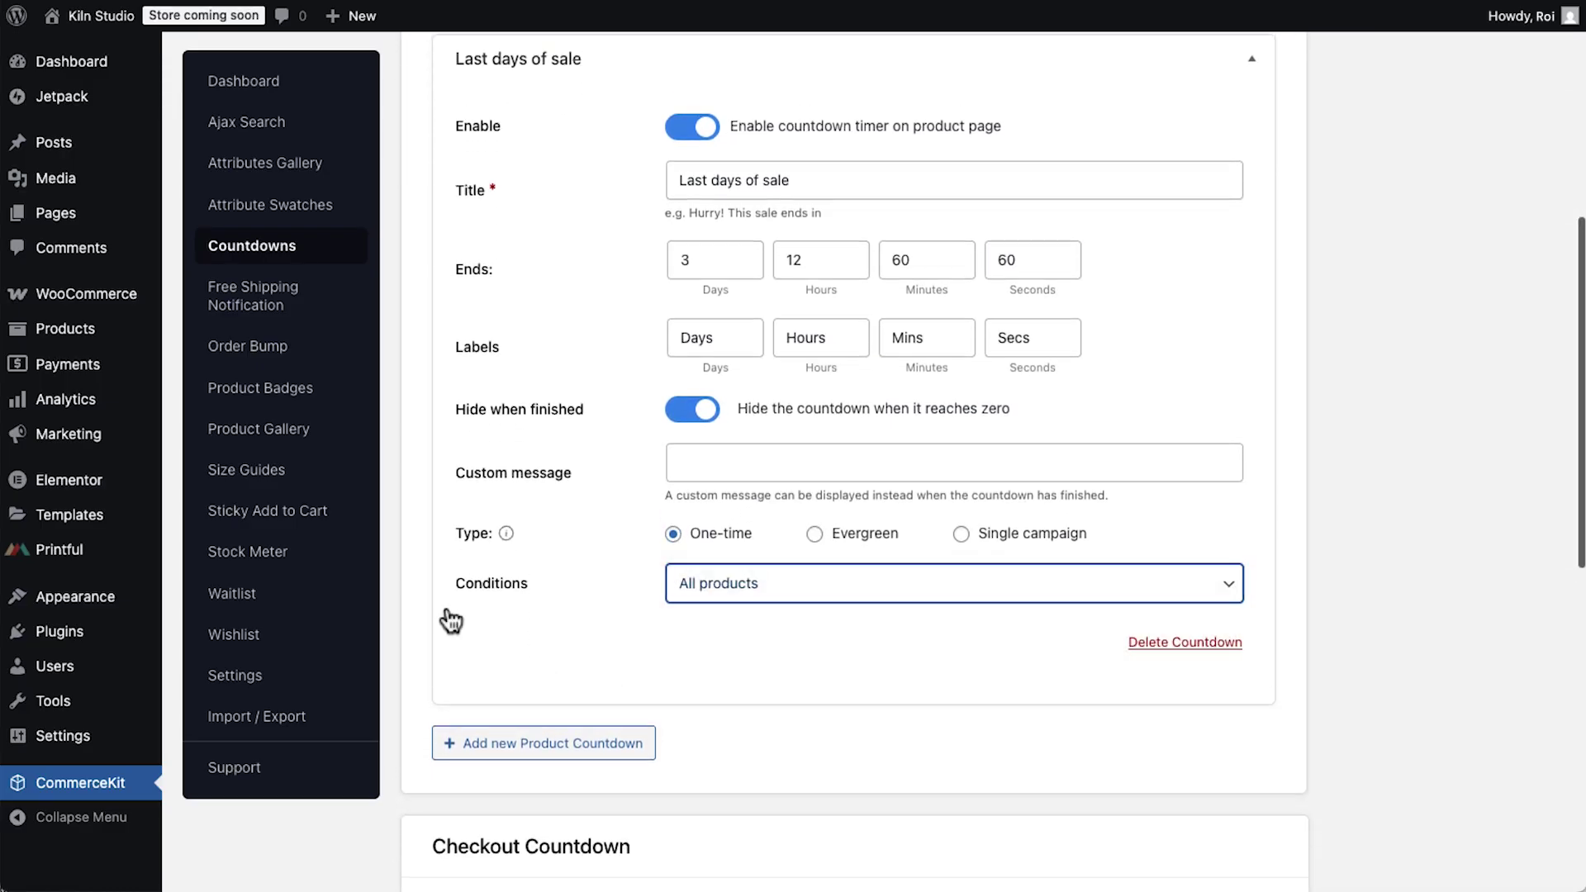
Step: Show the free-shipping notification in the mini cart
left_click(288, 307)
scroll(458, 537, "down", 3)
left_click(681, 250)
Step: Show the free-shipping notice before the shipping address and update the cap quantity to 2
left_click(680, 298)
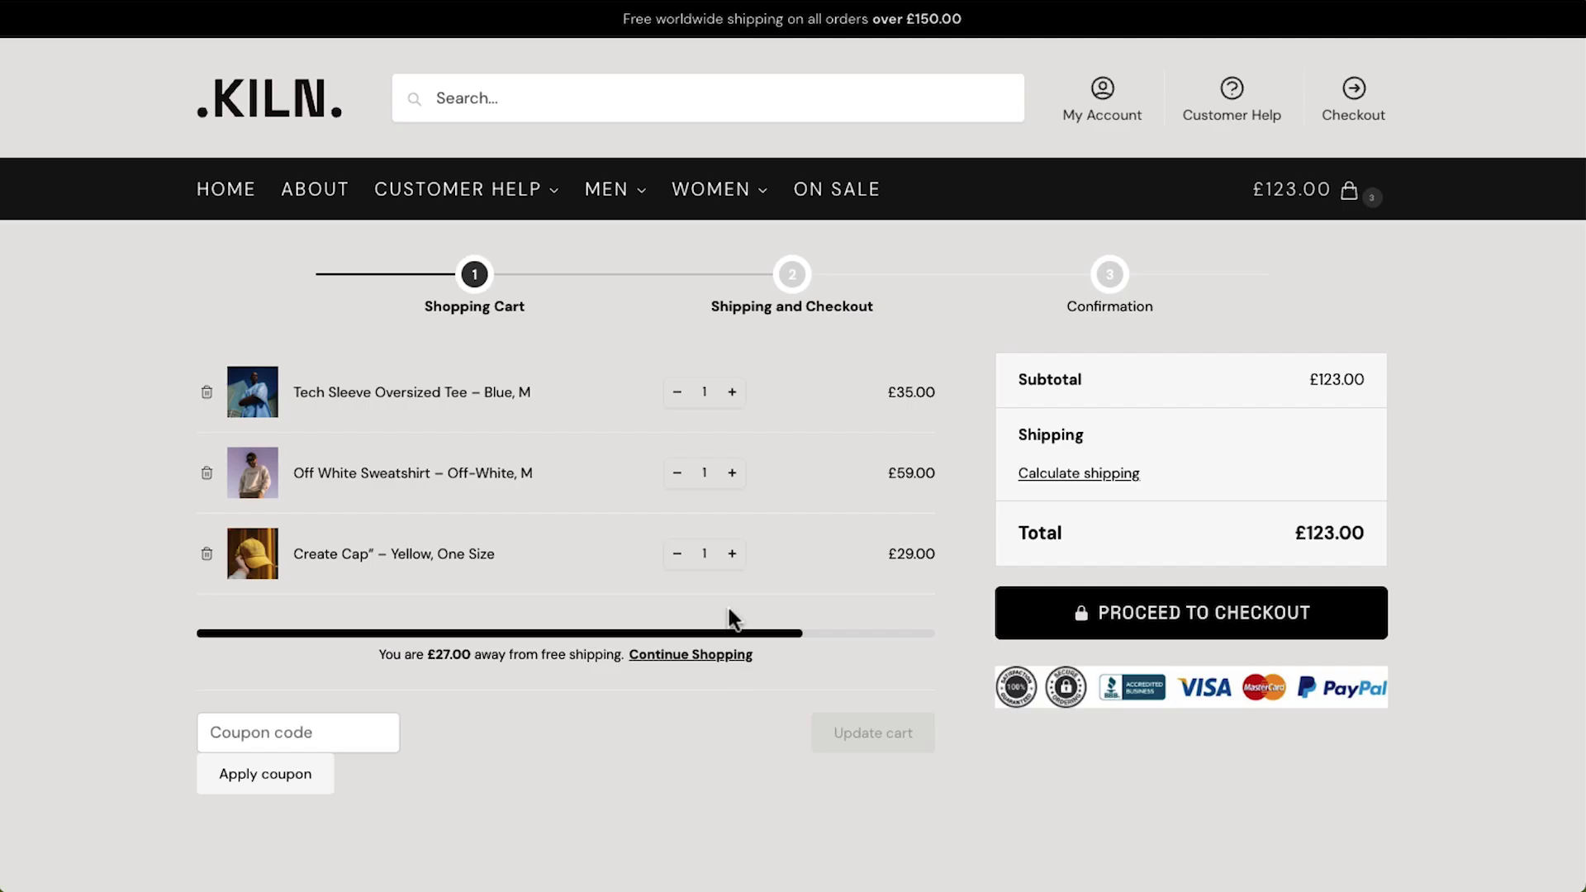
left_click(732, 554)
left_click(888, 748)
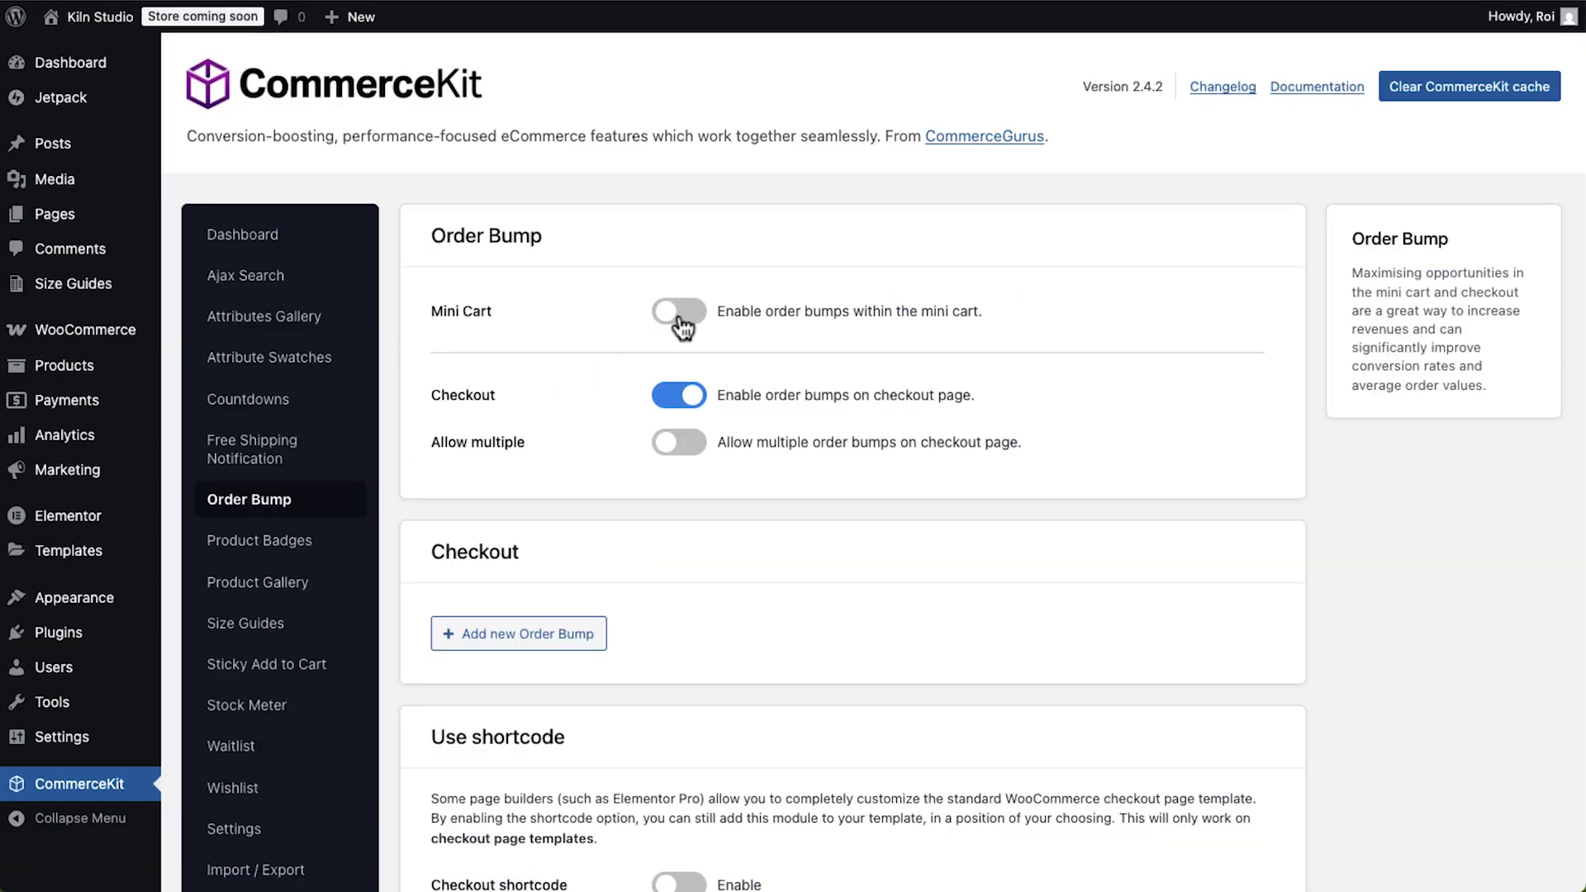
Step: Enable mini-cart order bumps and add one offering the olive Create Cap, limited to the Men category
left_click(681, 314)
scroll(529, 659, "down", 3)
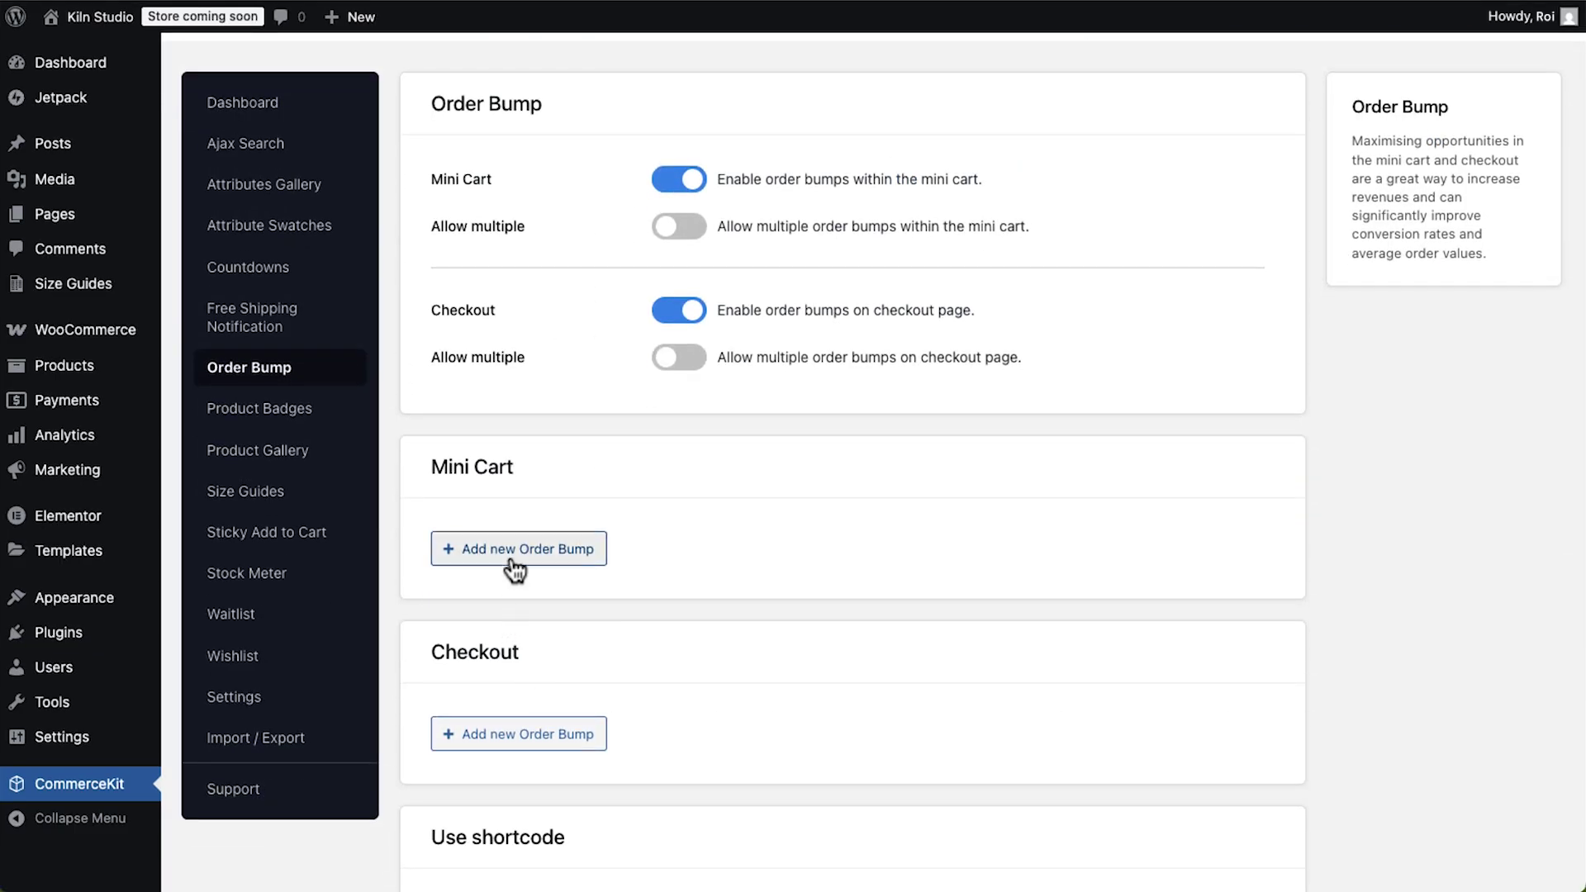
left_click(514, 559)
left_click(757, 663)
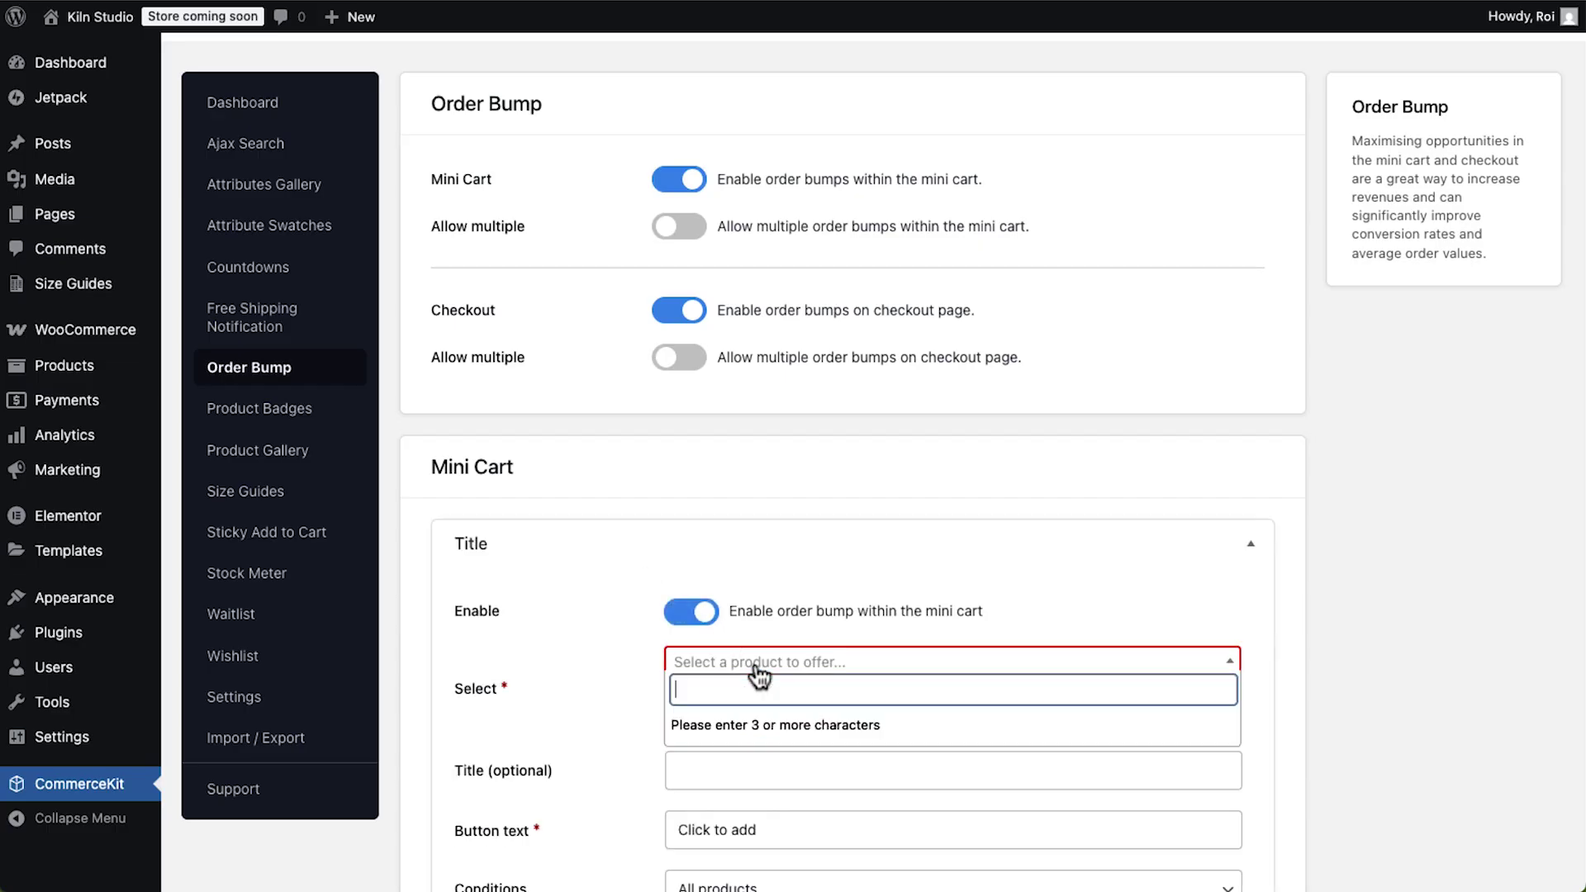
type("cap")
left_click(770, 727)
scroll(770, 722, "down", 4)
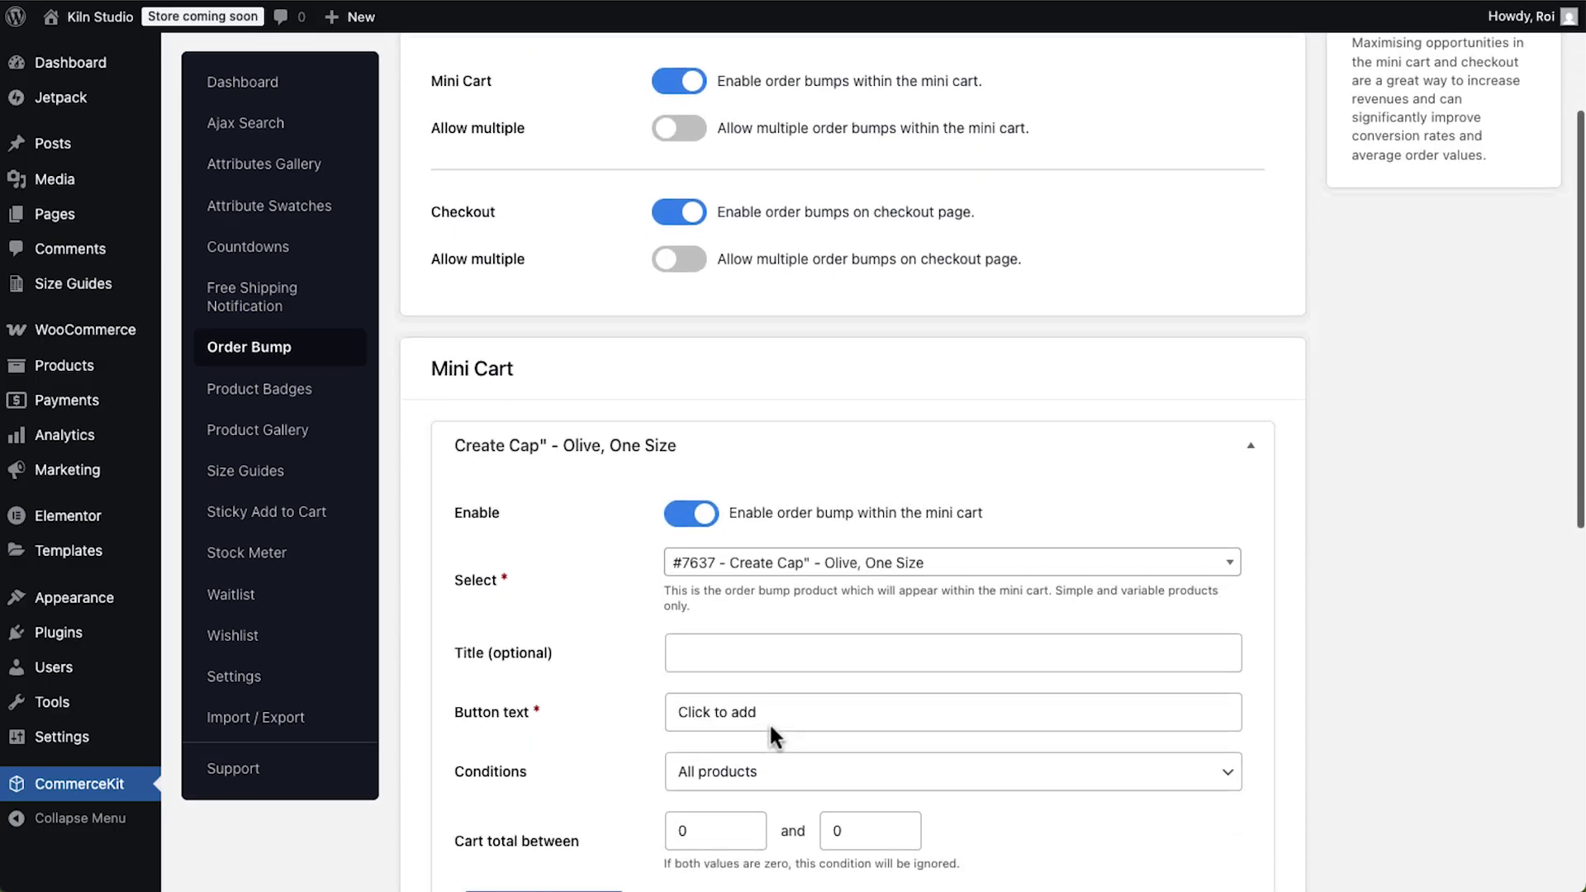
left_click(835, 624)
left_click(838, 686)
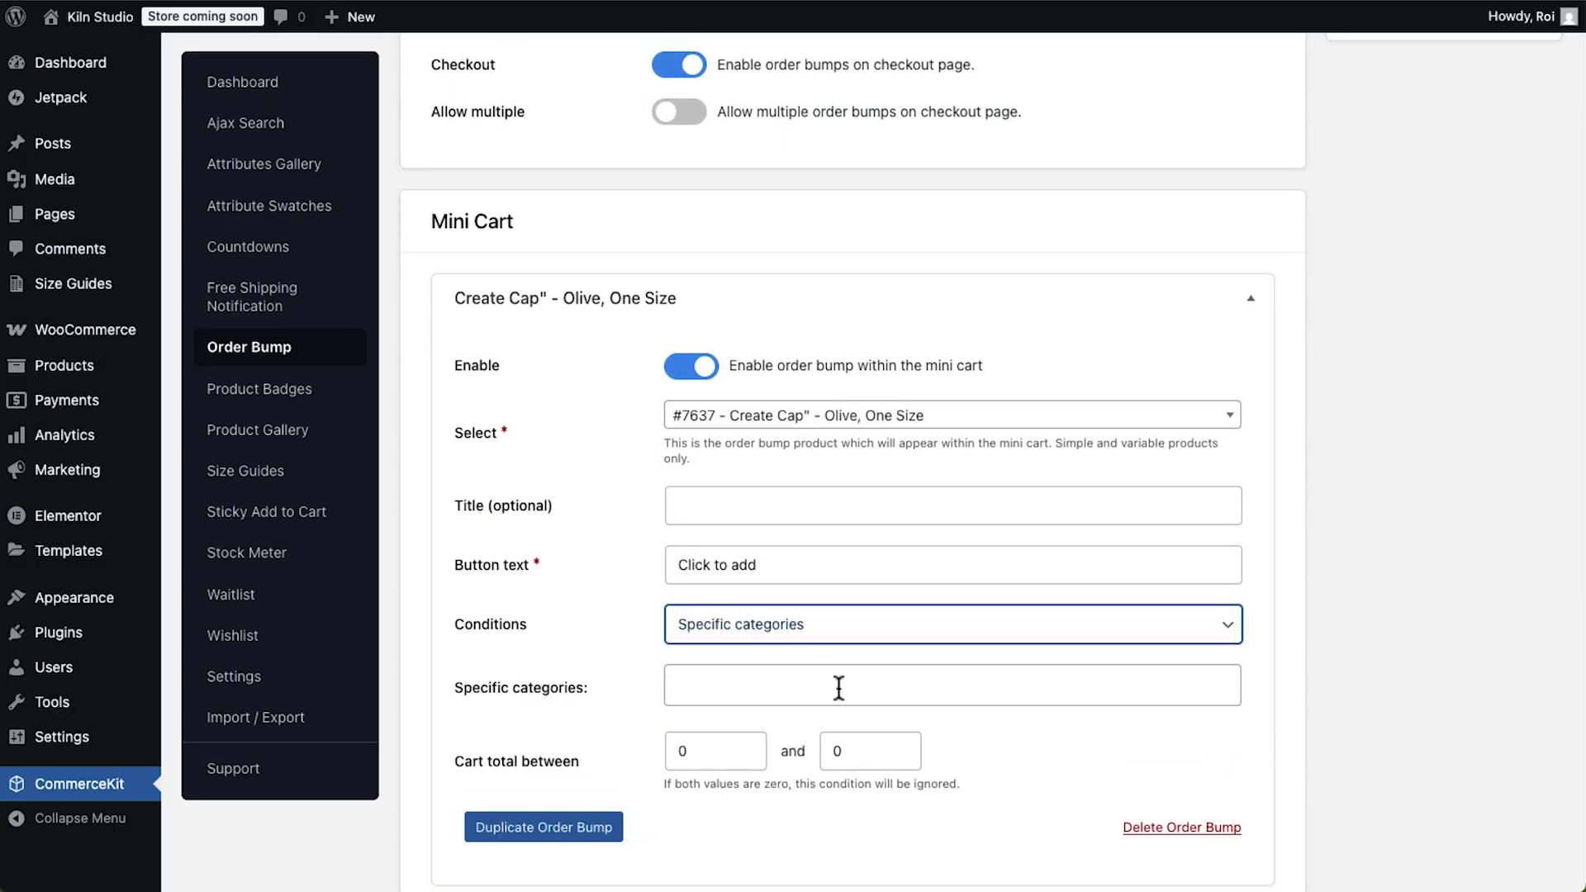
left_click(838, 686)
left_click(834, 722)
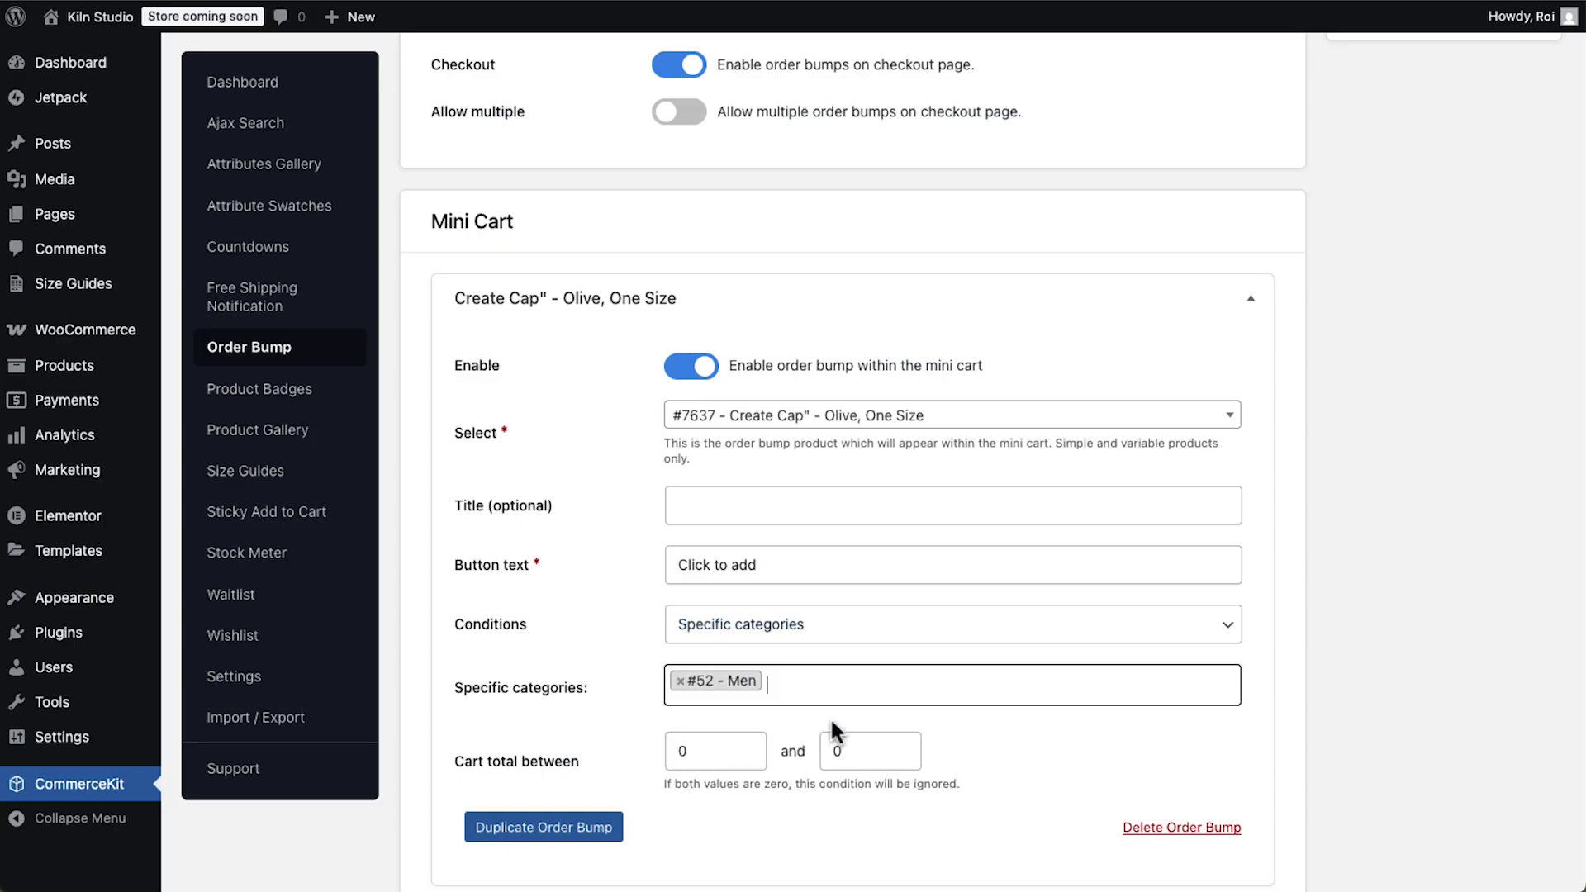
scroll(633, 837, "down", 3)
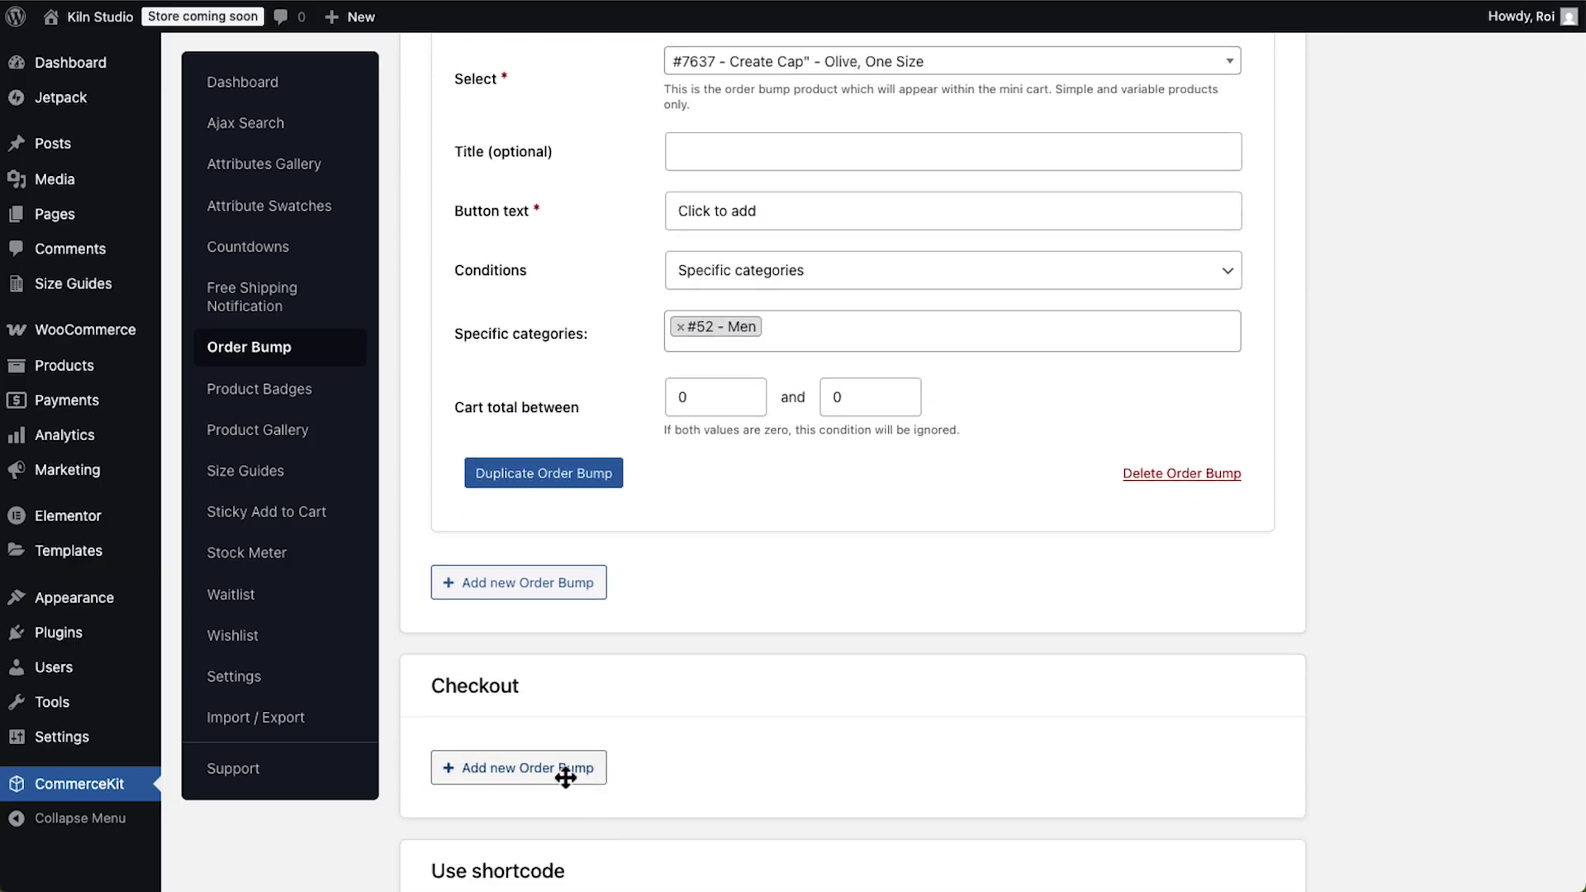
Step: Add a checkout order bump for the yellow cap and save the order bump settings
left_click(571, 772)
scroll(570, 773, "down", 3)
scroll(640, 822, "down", 3)
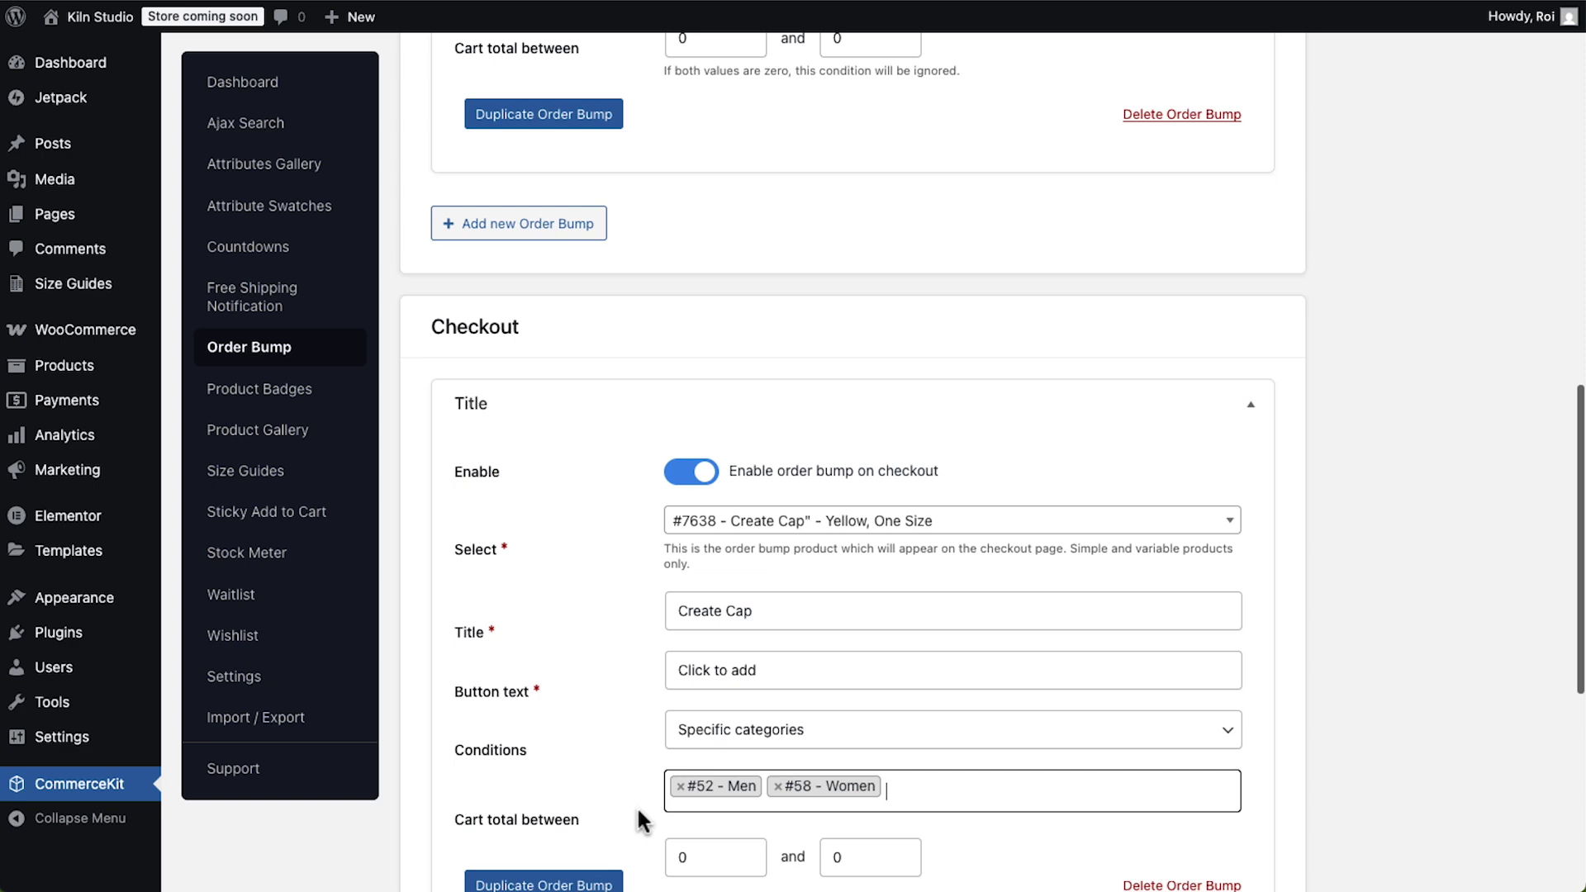
scroll(641, 821, "down", 8)
left_click(482, 793)
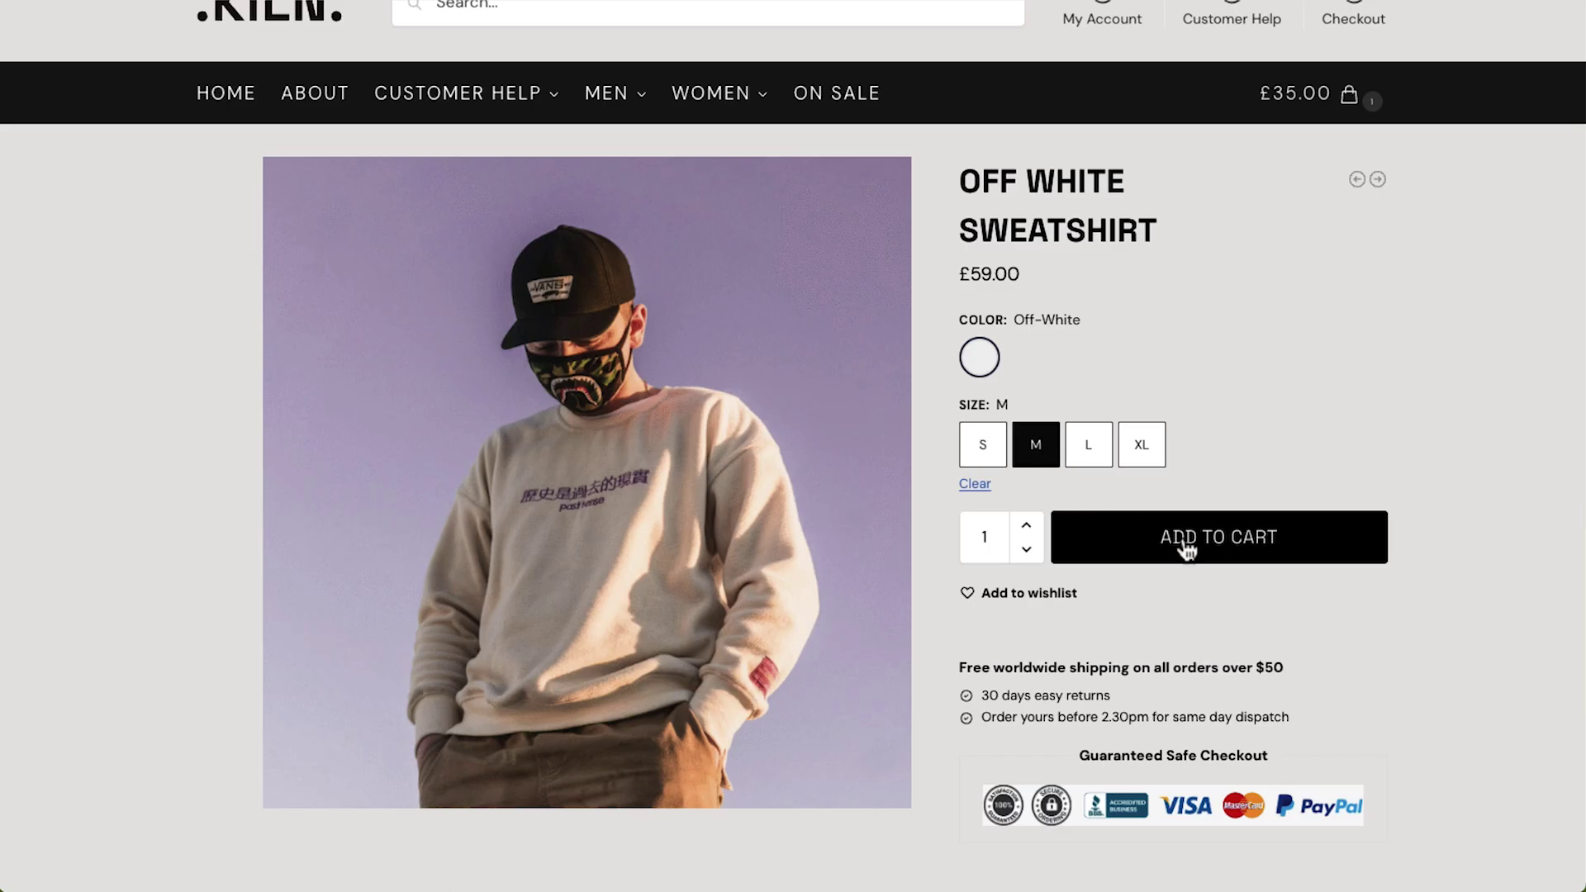
Step: Add the Off White Sweatshirt, accept the cap upsell, and turn on the product gallery
left_click(1185, 545)
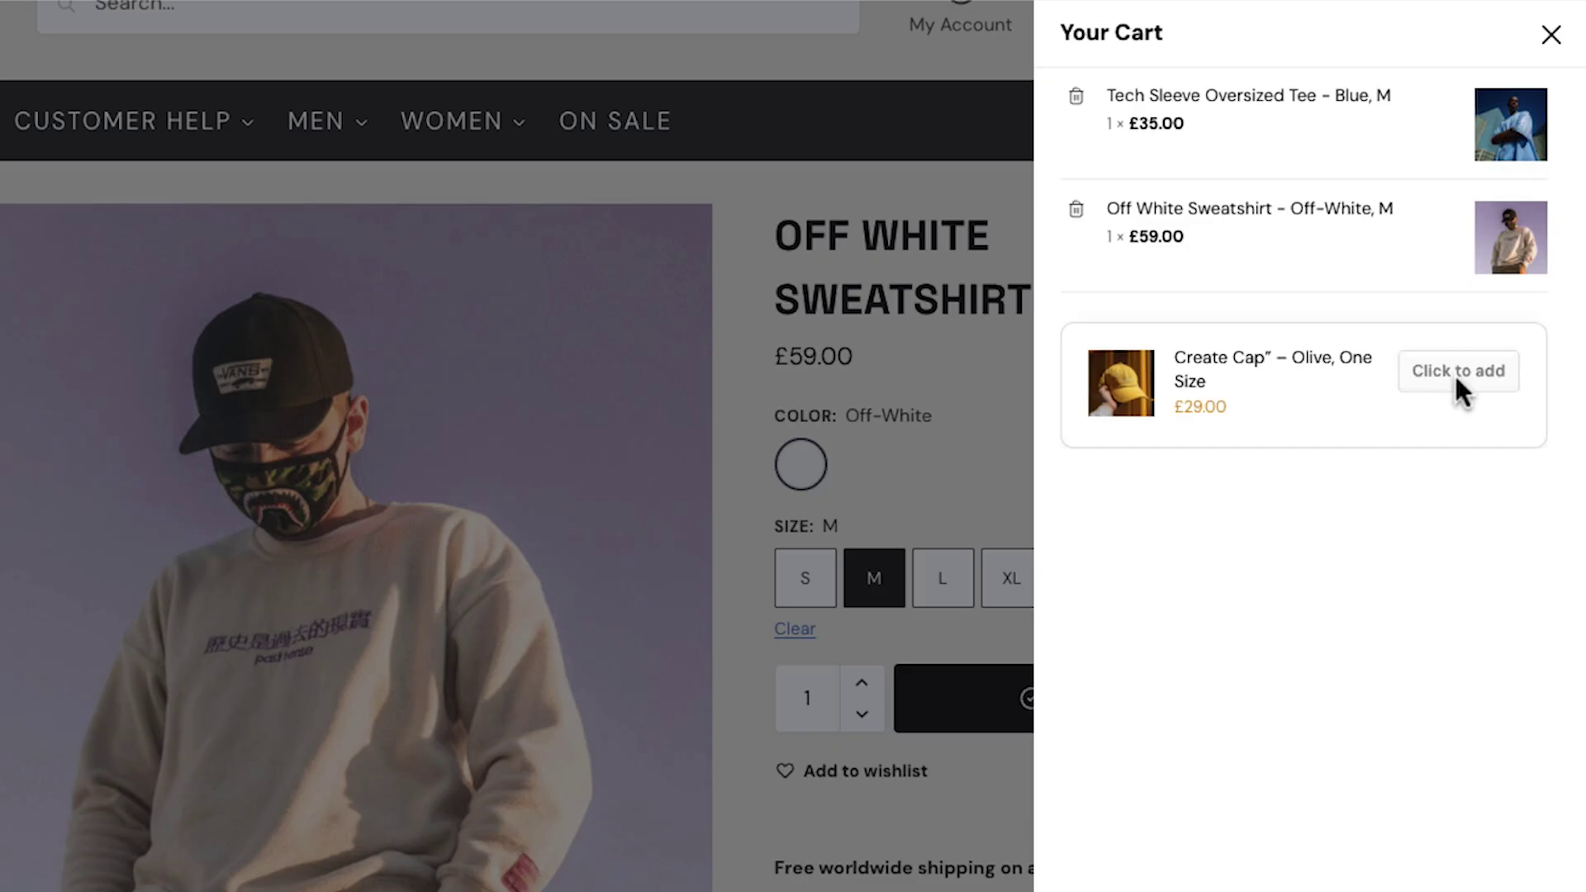
left_click(1457, 373)
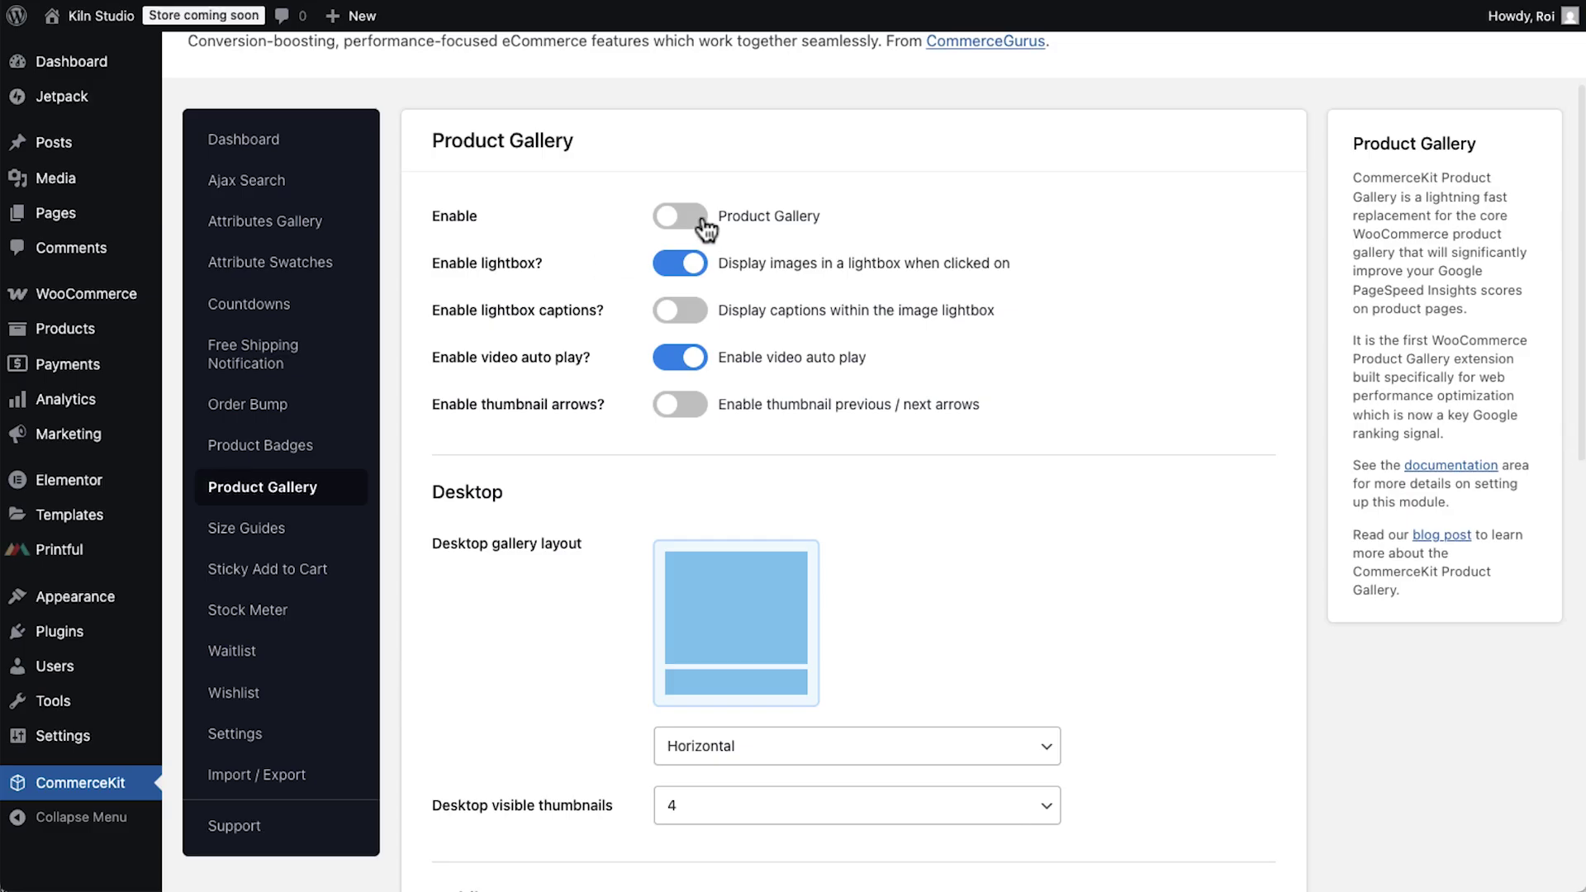
left_click(692, 220)
Step: After trying Vertical left and two-column grid, choose Vertical scroll for desktop and Minimal for mobile
scroll(568, 617, "down", 1)
left_click(749, 651)
left_click(751, 671)
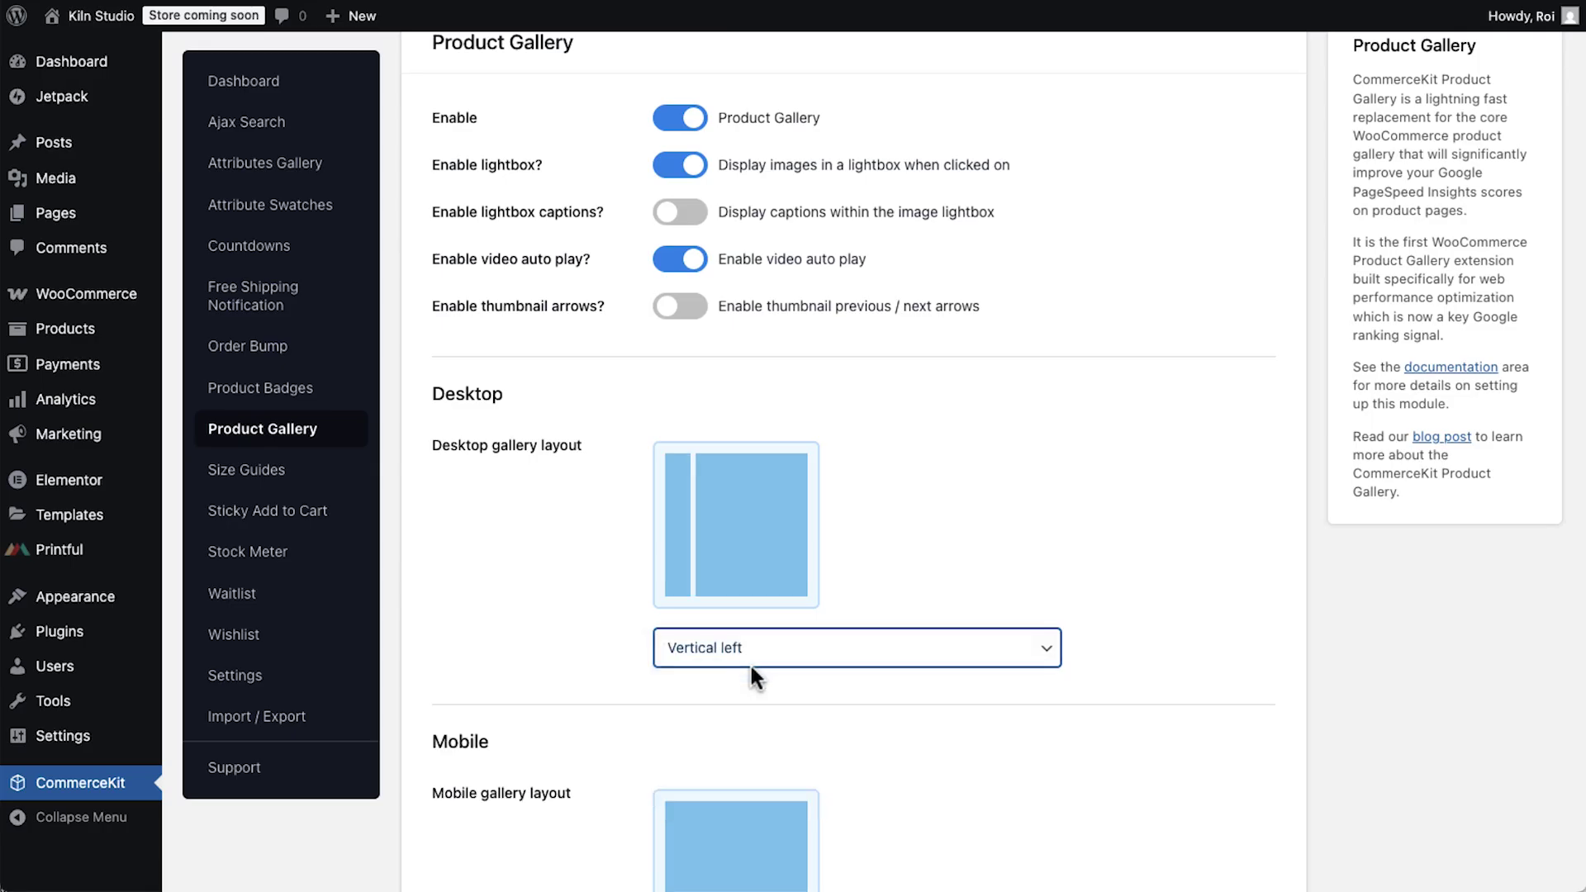
left_click(751, 659)
left_click(756, 694)
left_click(755, 648)
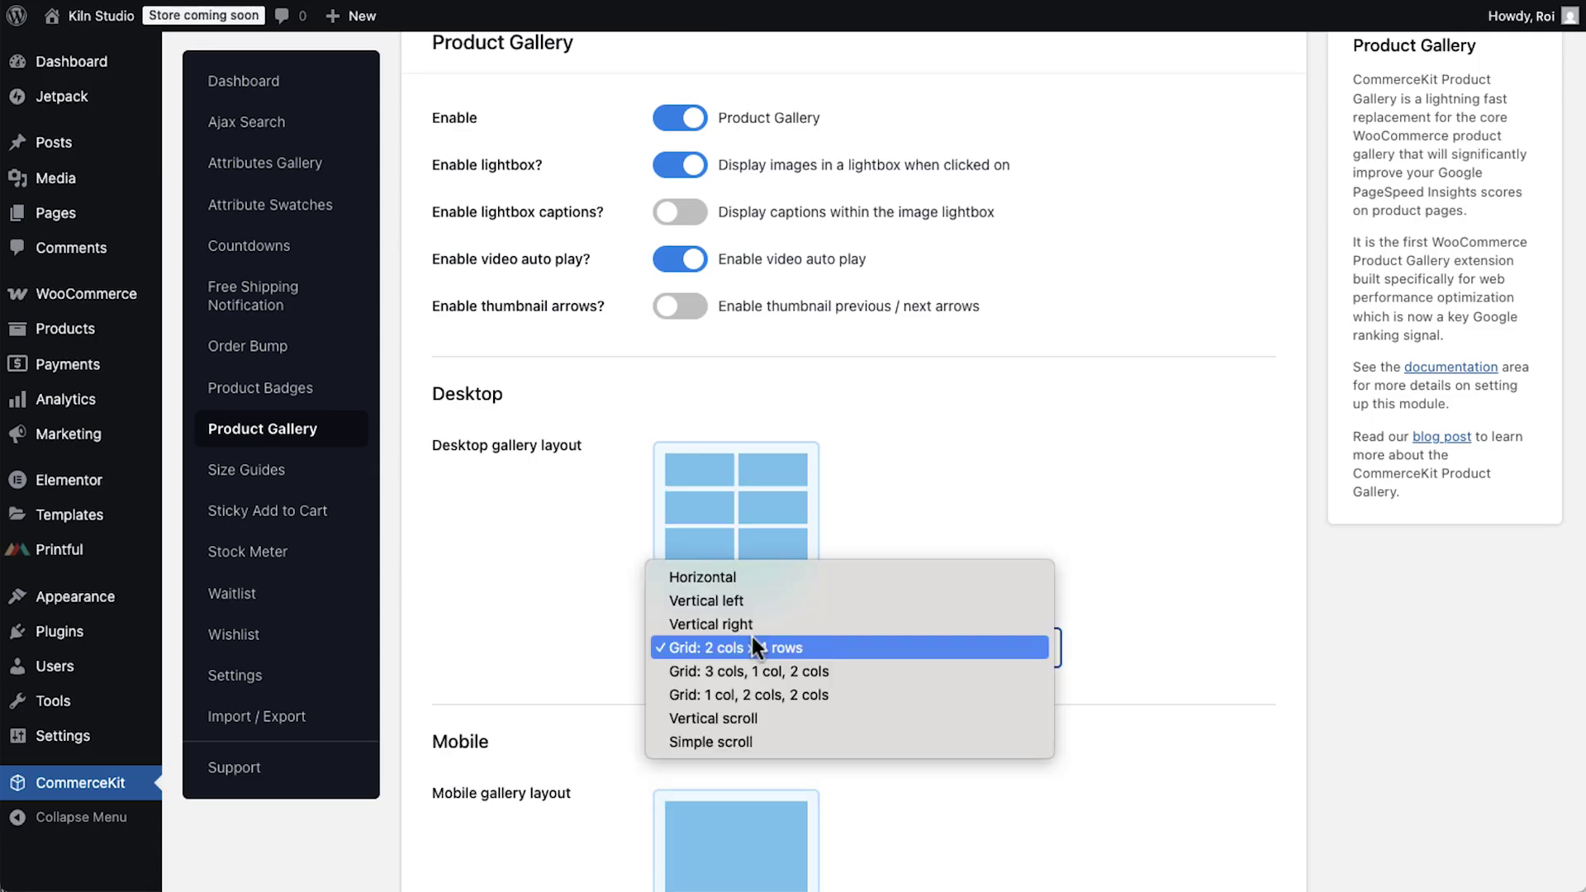
left_click(747, 714)
scroll(691, 759, "down", 3)
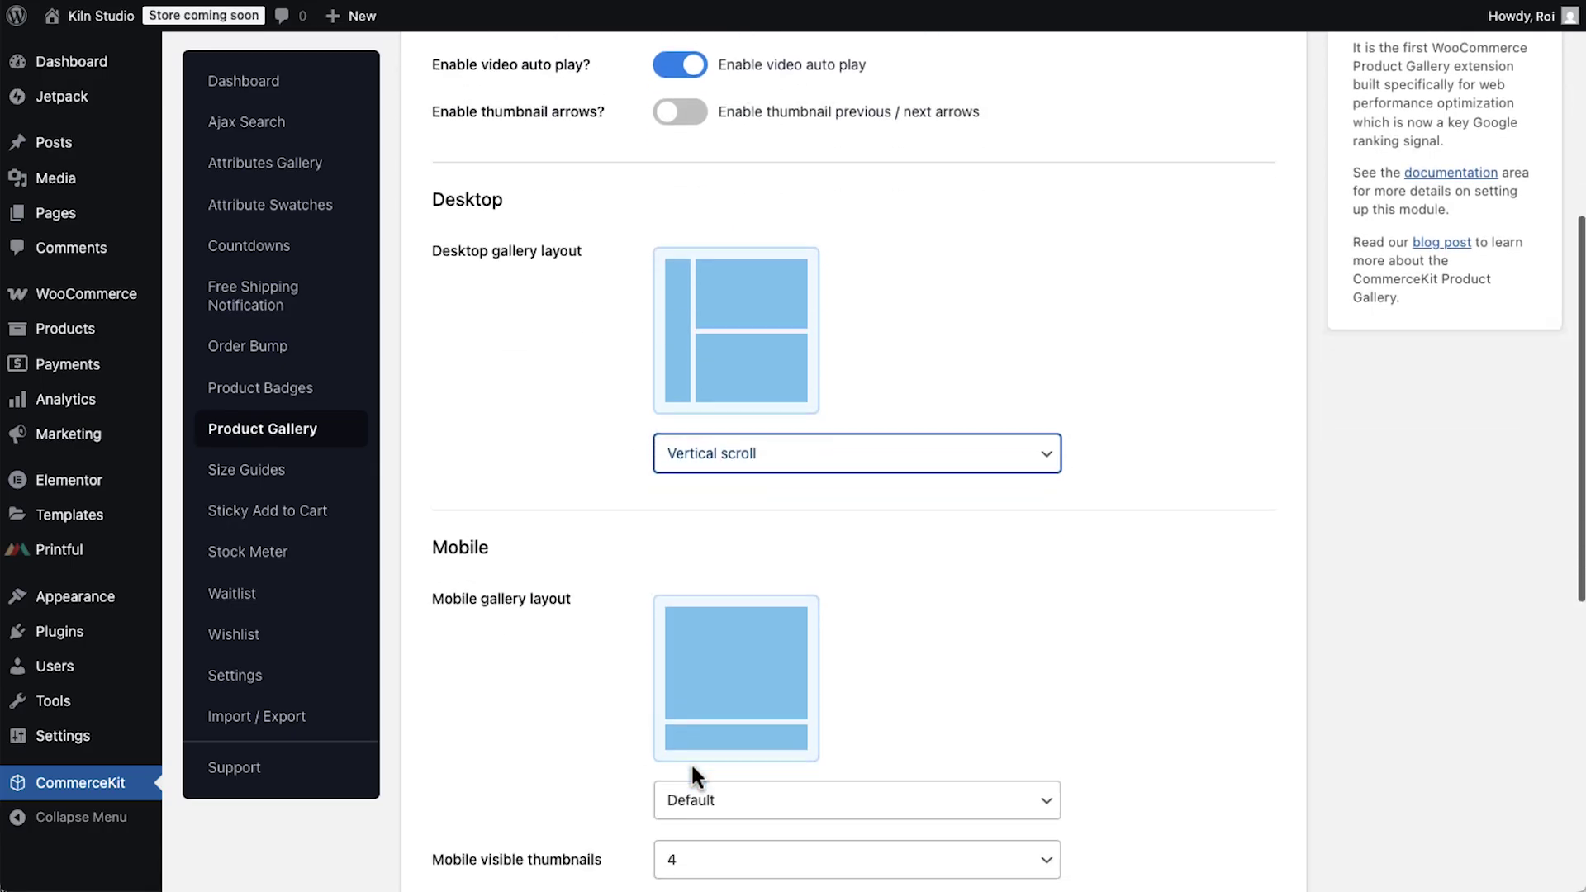
scroll(691, 762, "down", 1)
left_click(706, 705)
left_click(711, 727)
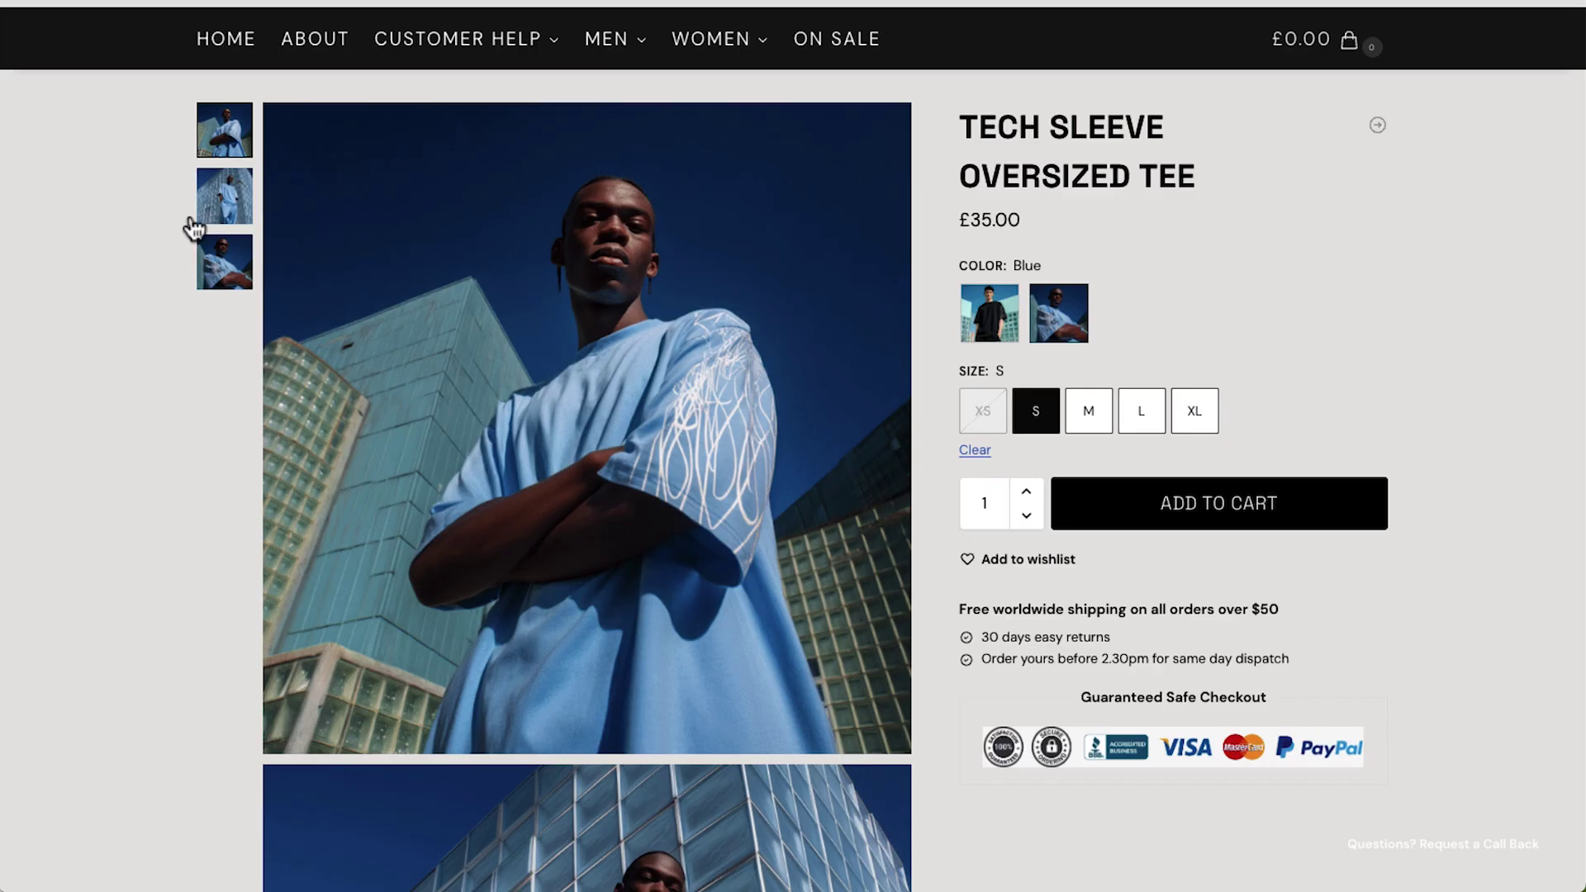
Step: Preview the tee's gallery, showing the third image and the black colour
scroll(230, 212, "down", 5)
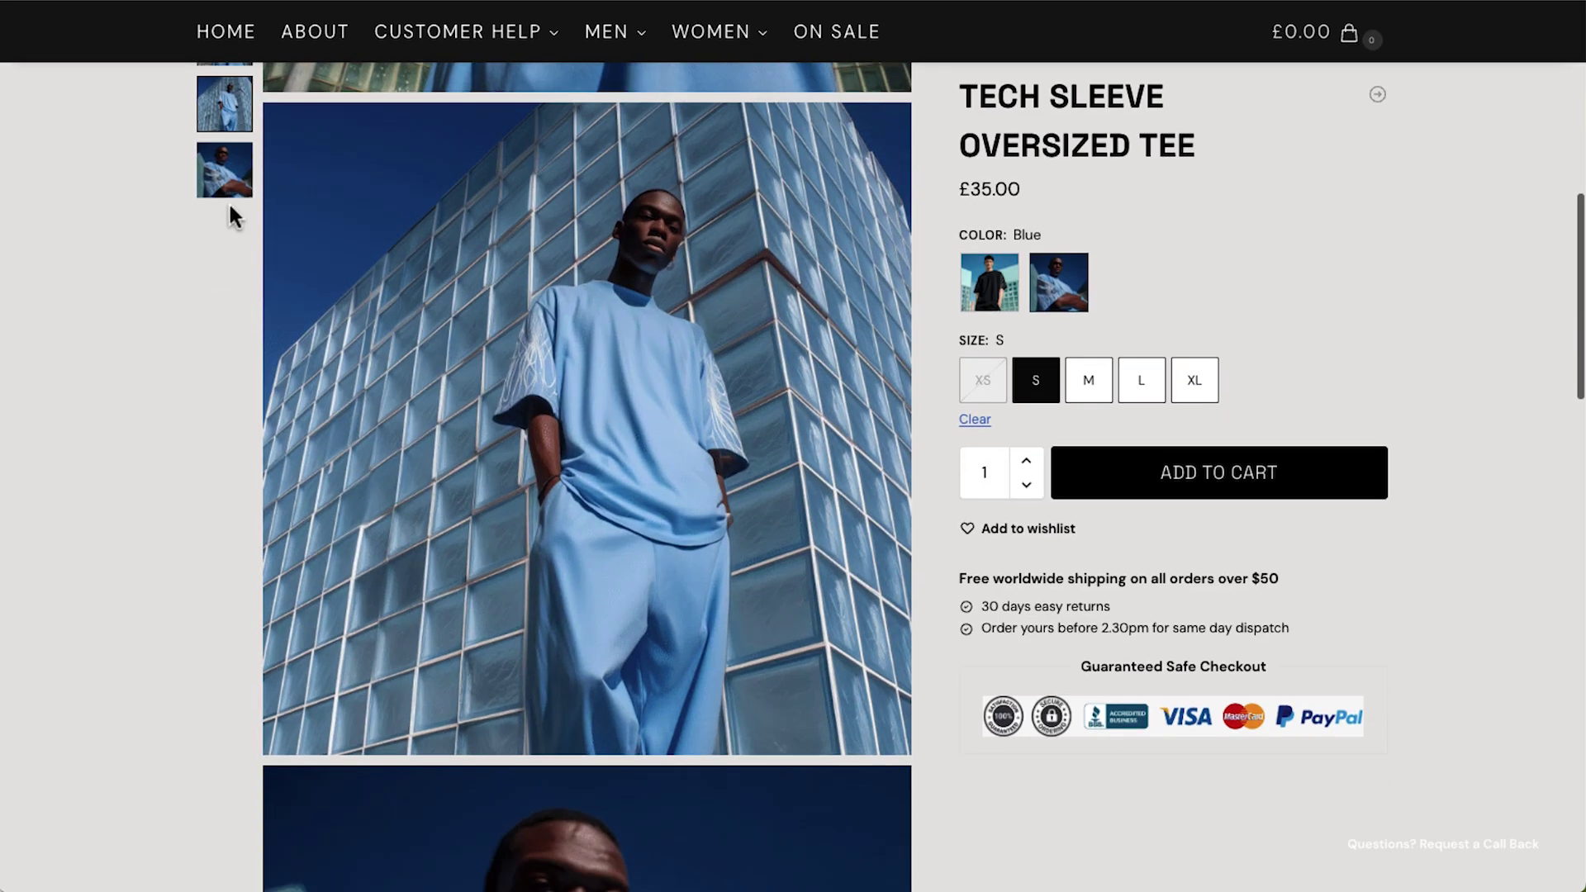
left_click(230, 192)
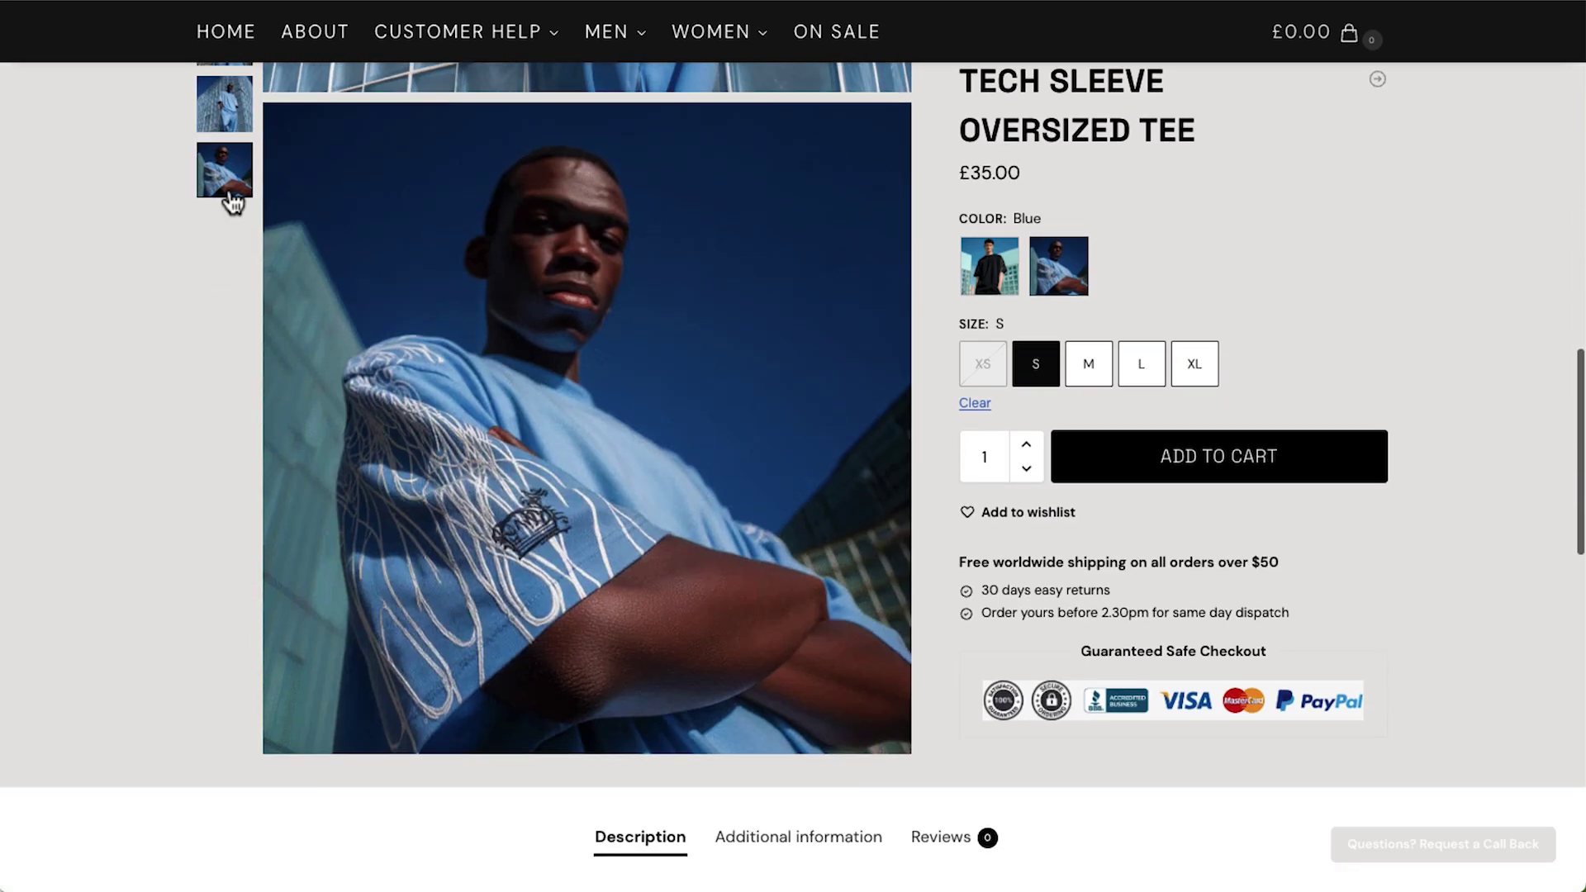
left_click(983, 280)
scroll(658, 330, "down", 8)
scroll(658, 331, "up", 5)
Step: Turn on size guides and look over the default size guide choices
scroll(656, 330, "up", 3)
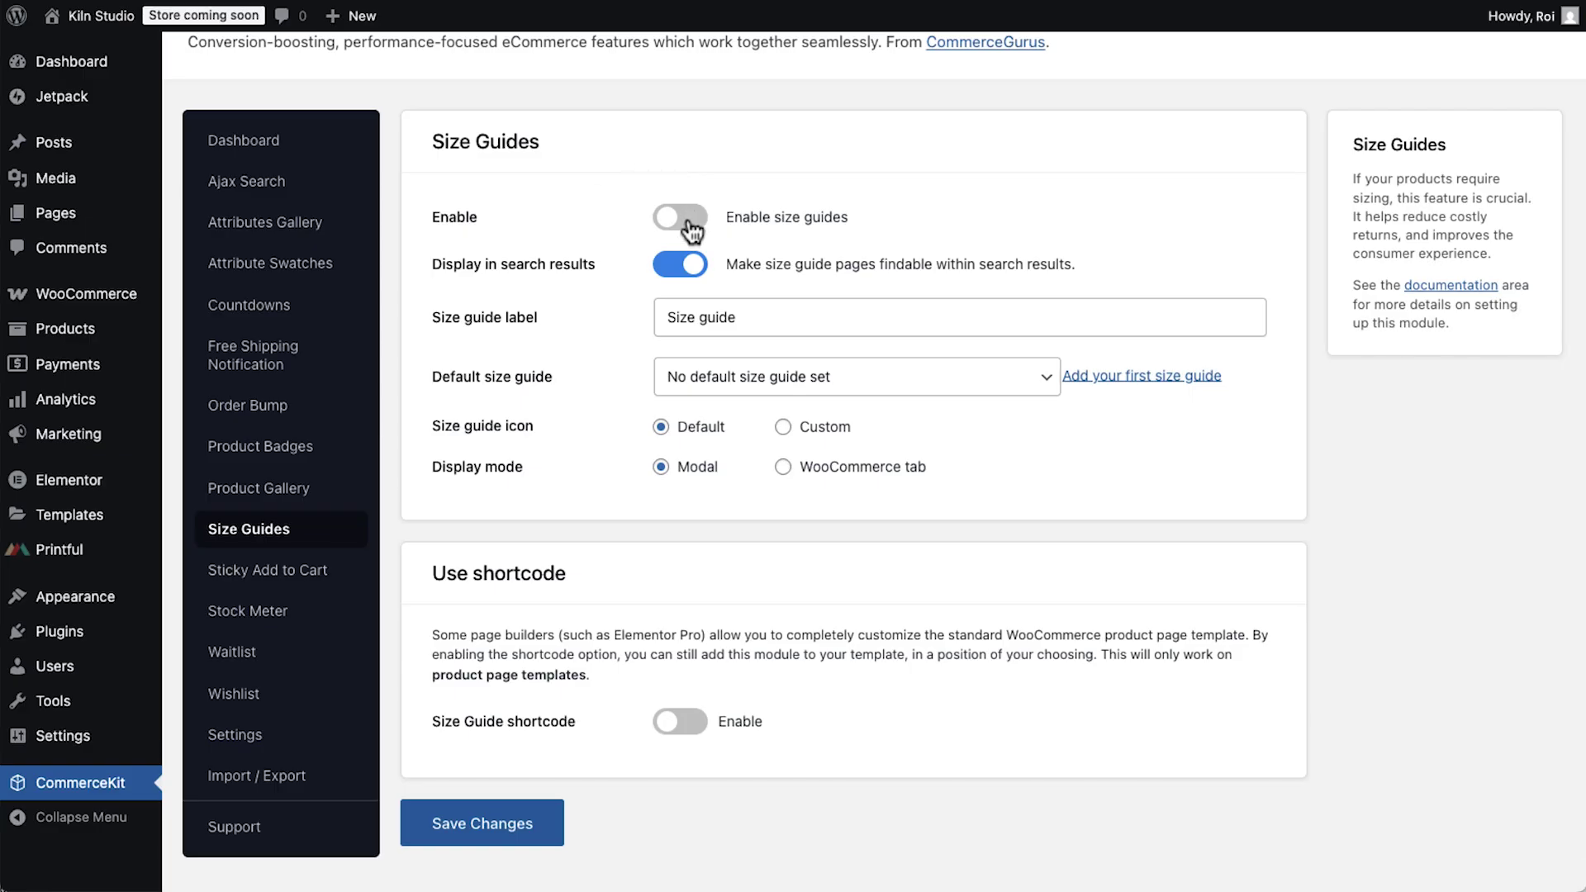
left_click(690, 220)
left_click(844, 378)
key("Escape")
Step: Create a 'Size' guide with a grid layout in Elementor, then check the sticky add-to-cart bar
left_click(1138, 377)
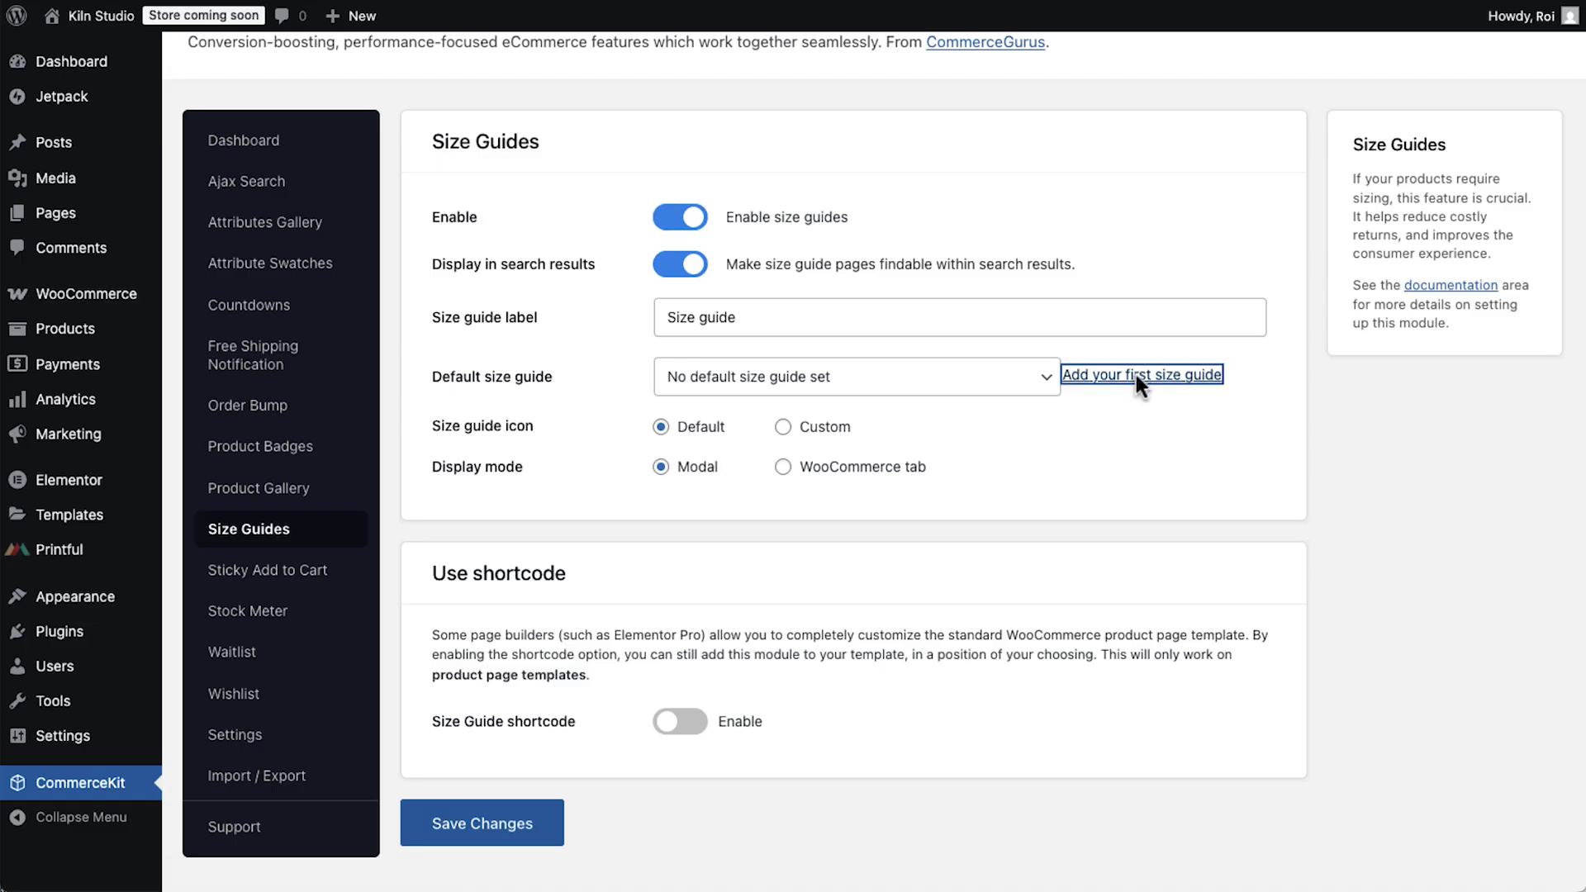
type("Size")
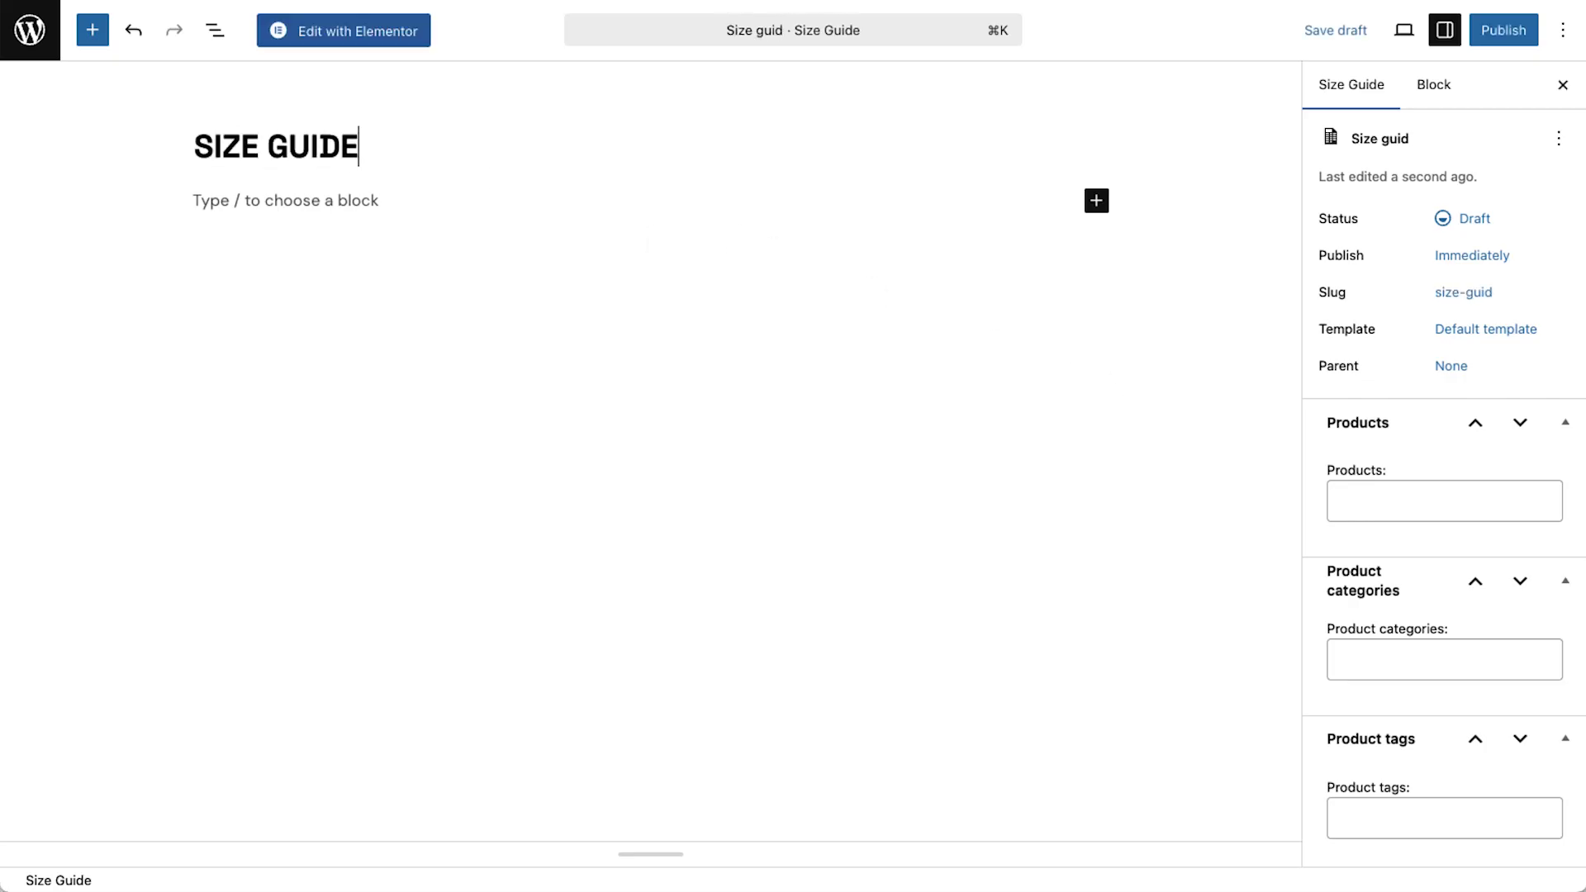
left_click(345, 63)
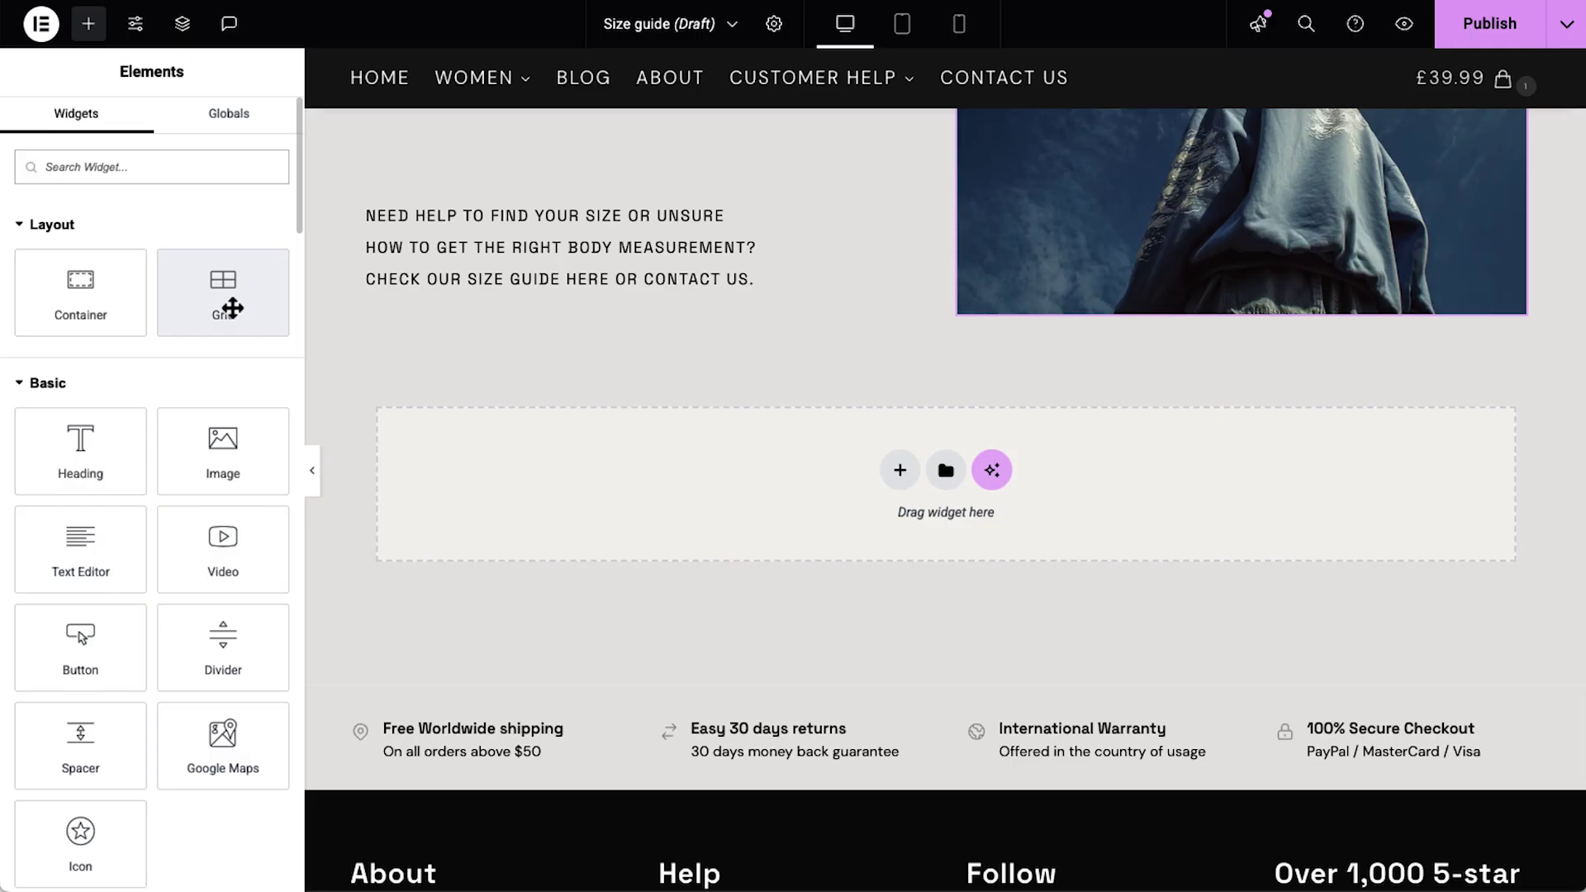
left_click_drag(231, 311, 592, 511)
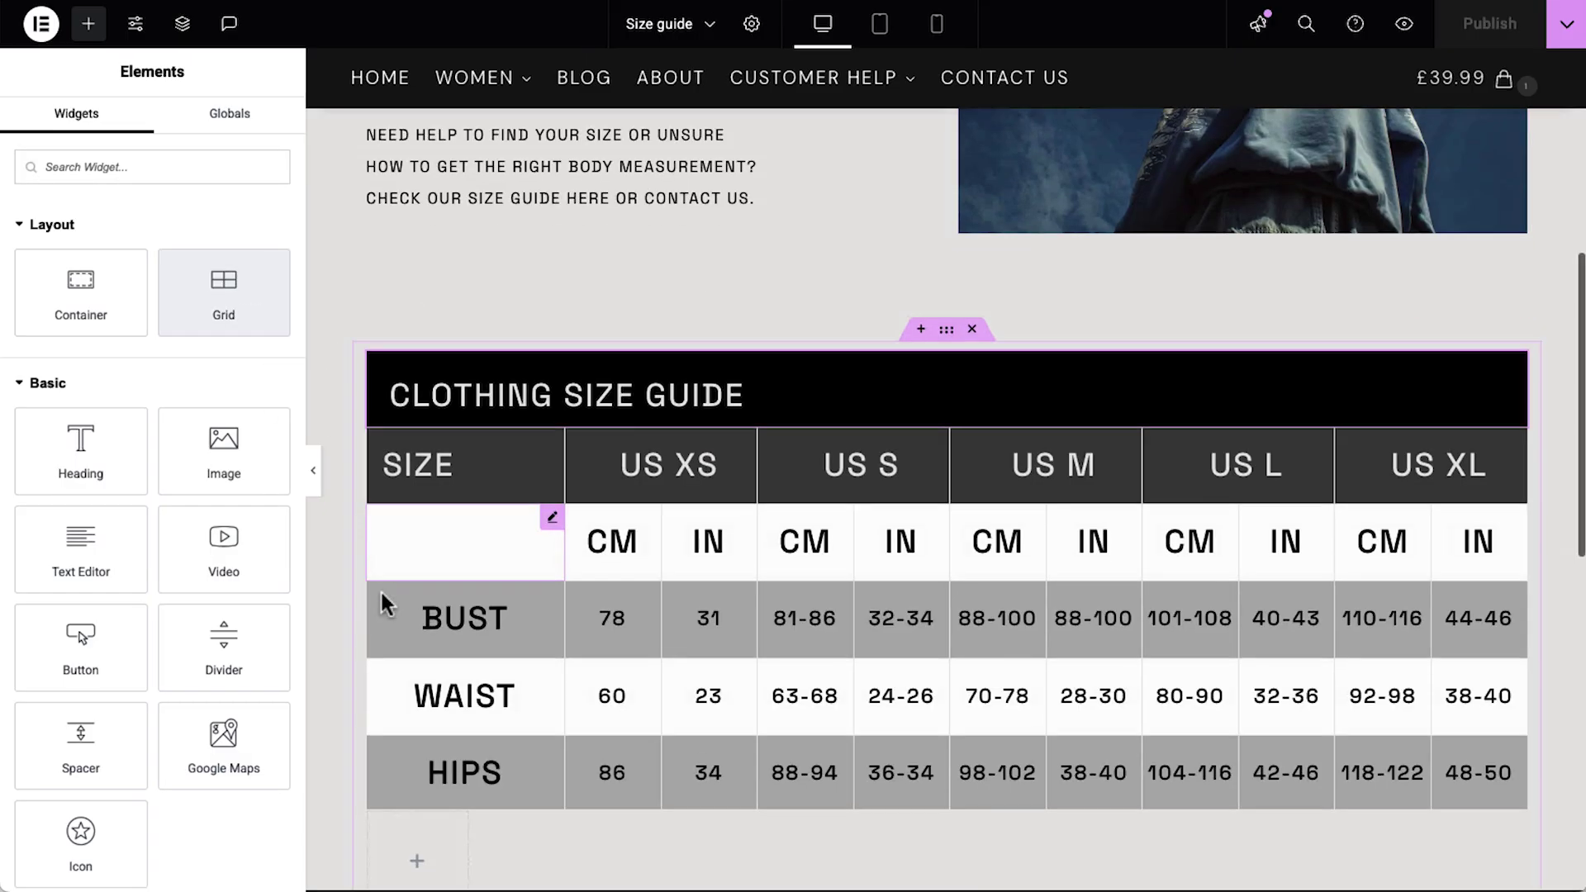
scroll(382, 604, "down", 5)
left_click_drag(170, 259, 432, 609)
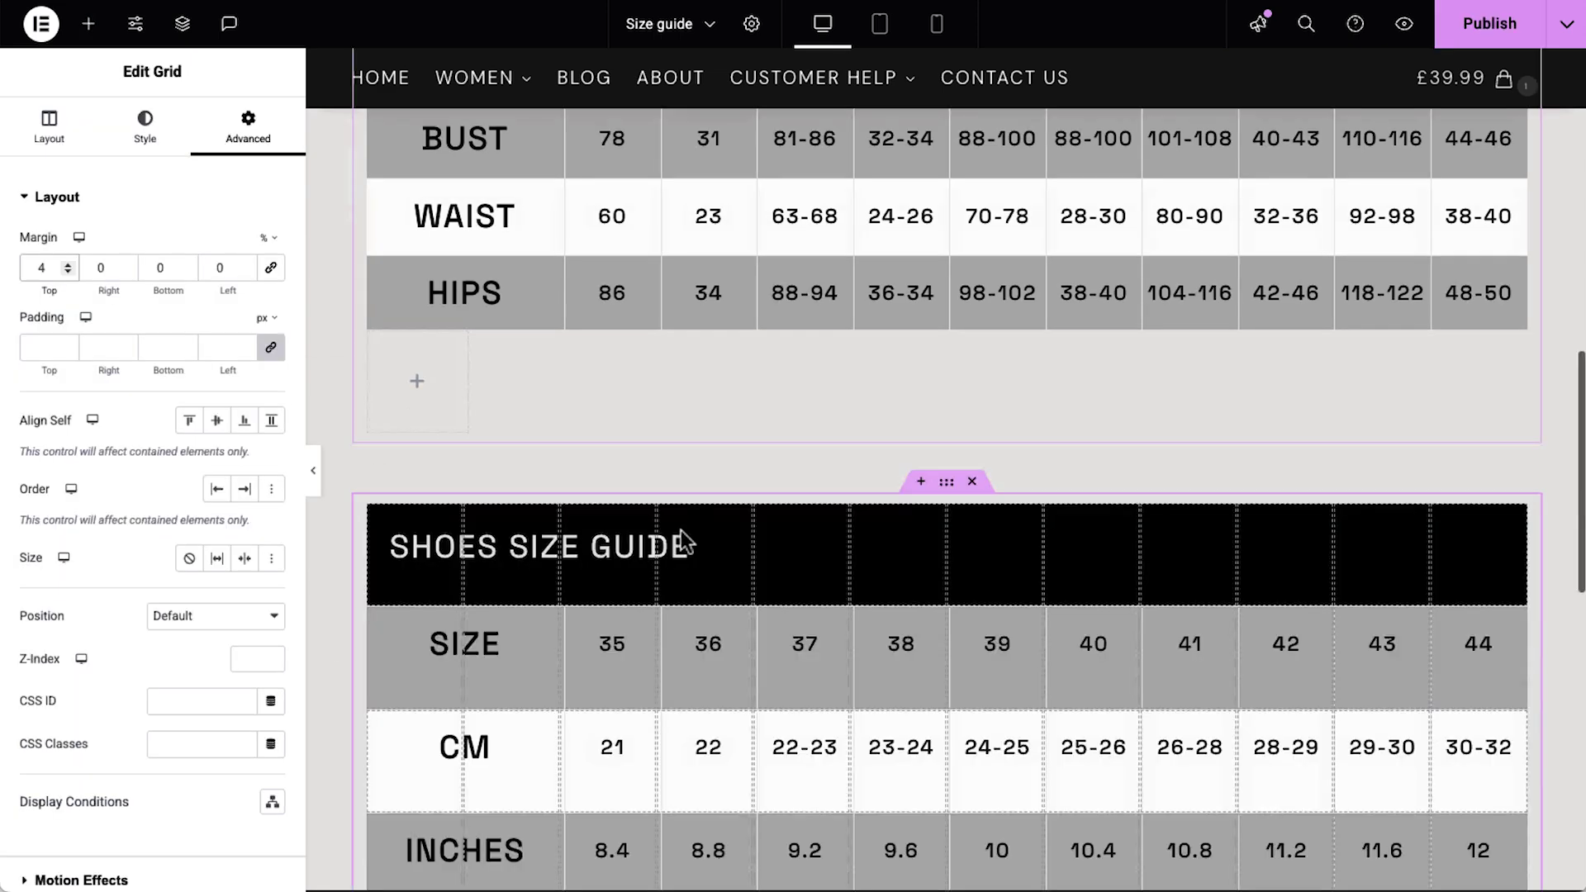
scroll(682, 542, "down", 3)
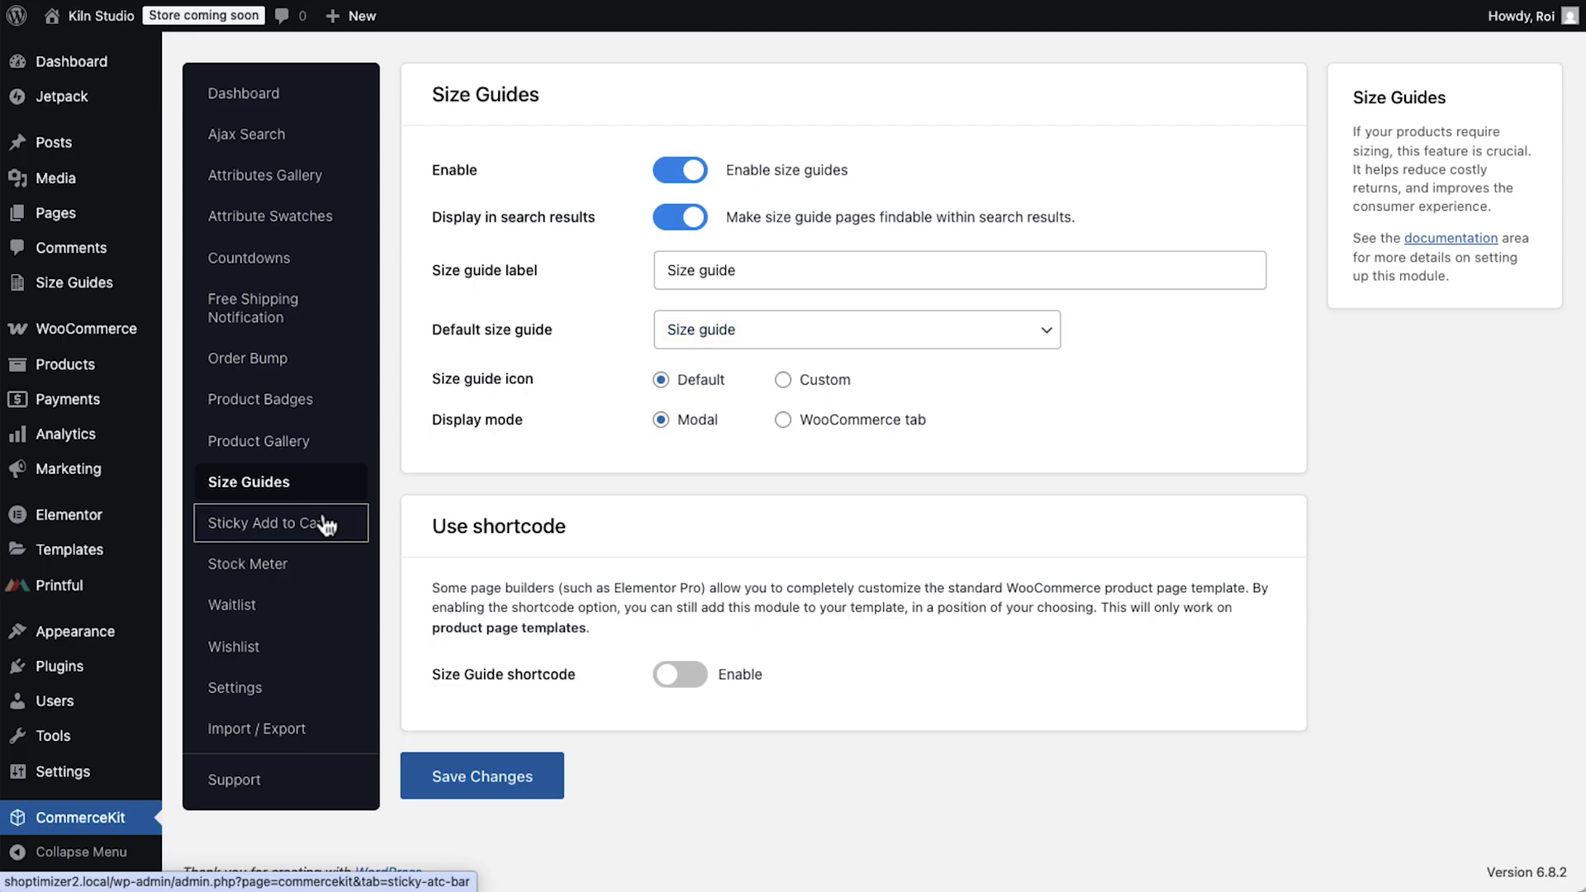
left_click(319, 521)
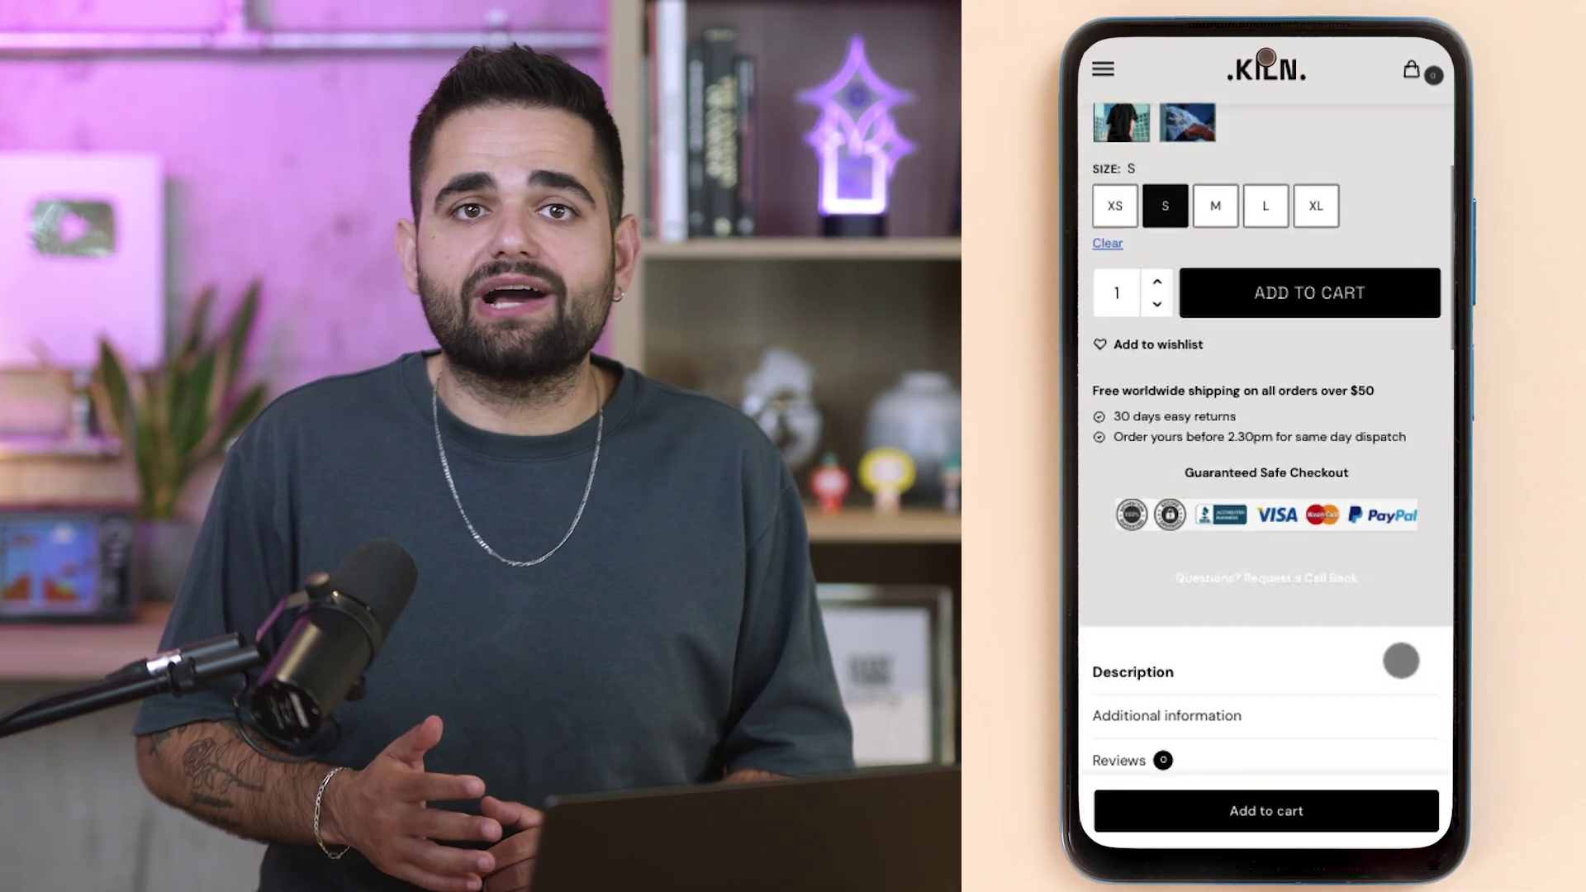
left_click(1374, 814)
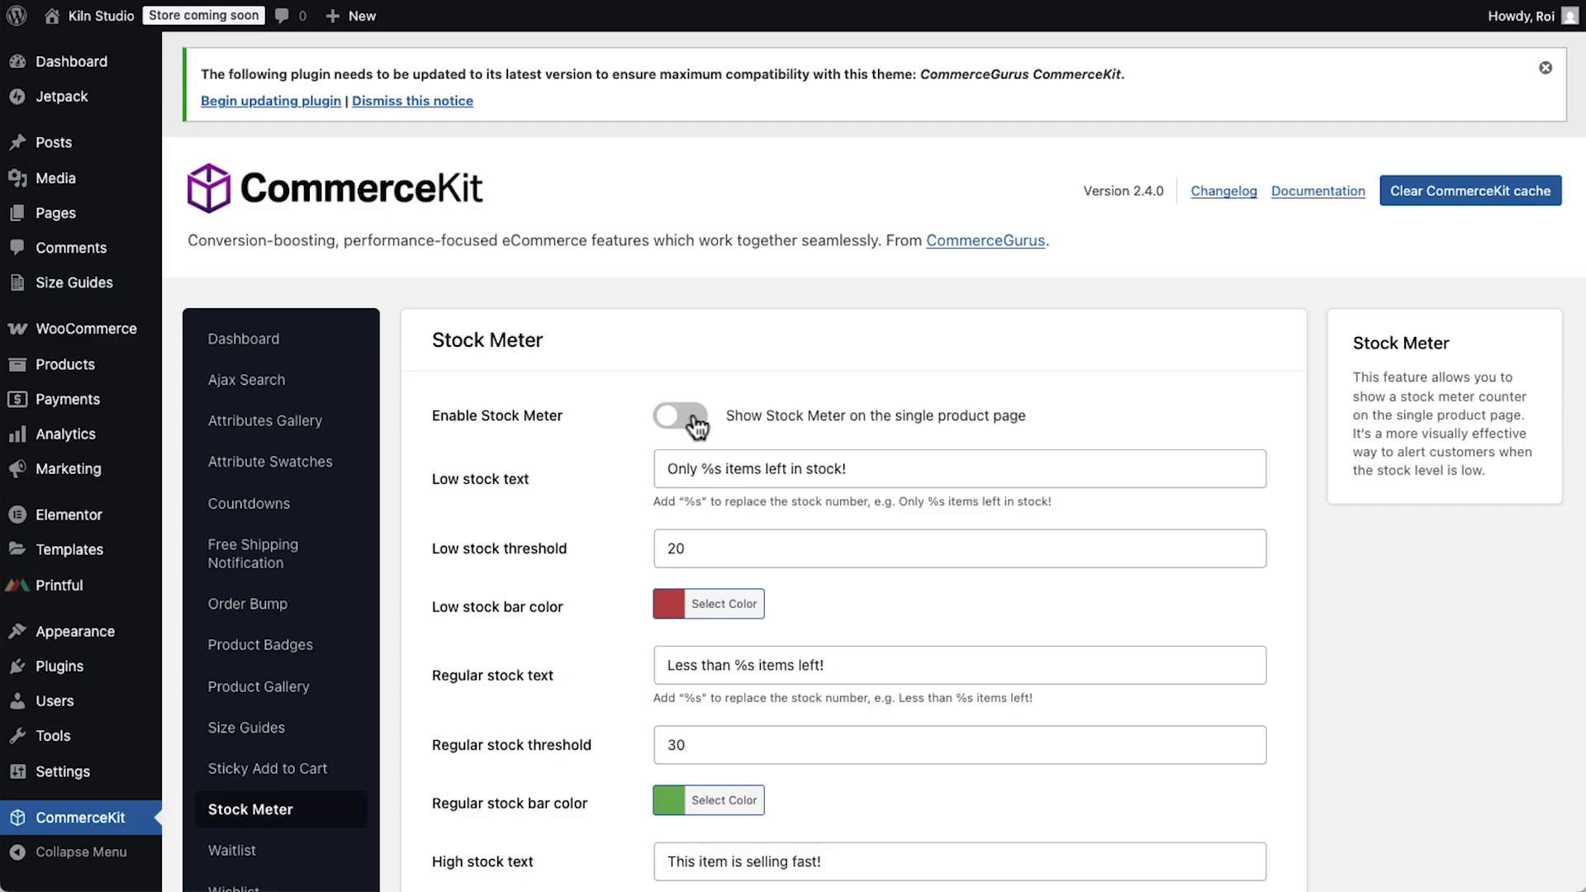
Step: Enable the stock meter with an orange-brown low-stock bar and a low-stock threshold of 50
left_click(680, 415)
scroll(719, 624, "down", 5)
left_click(680, 263)
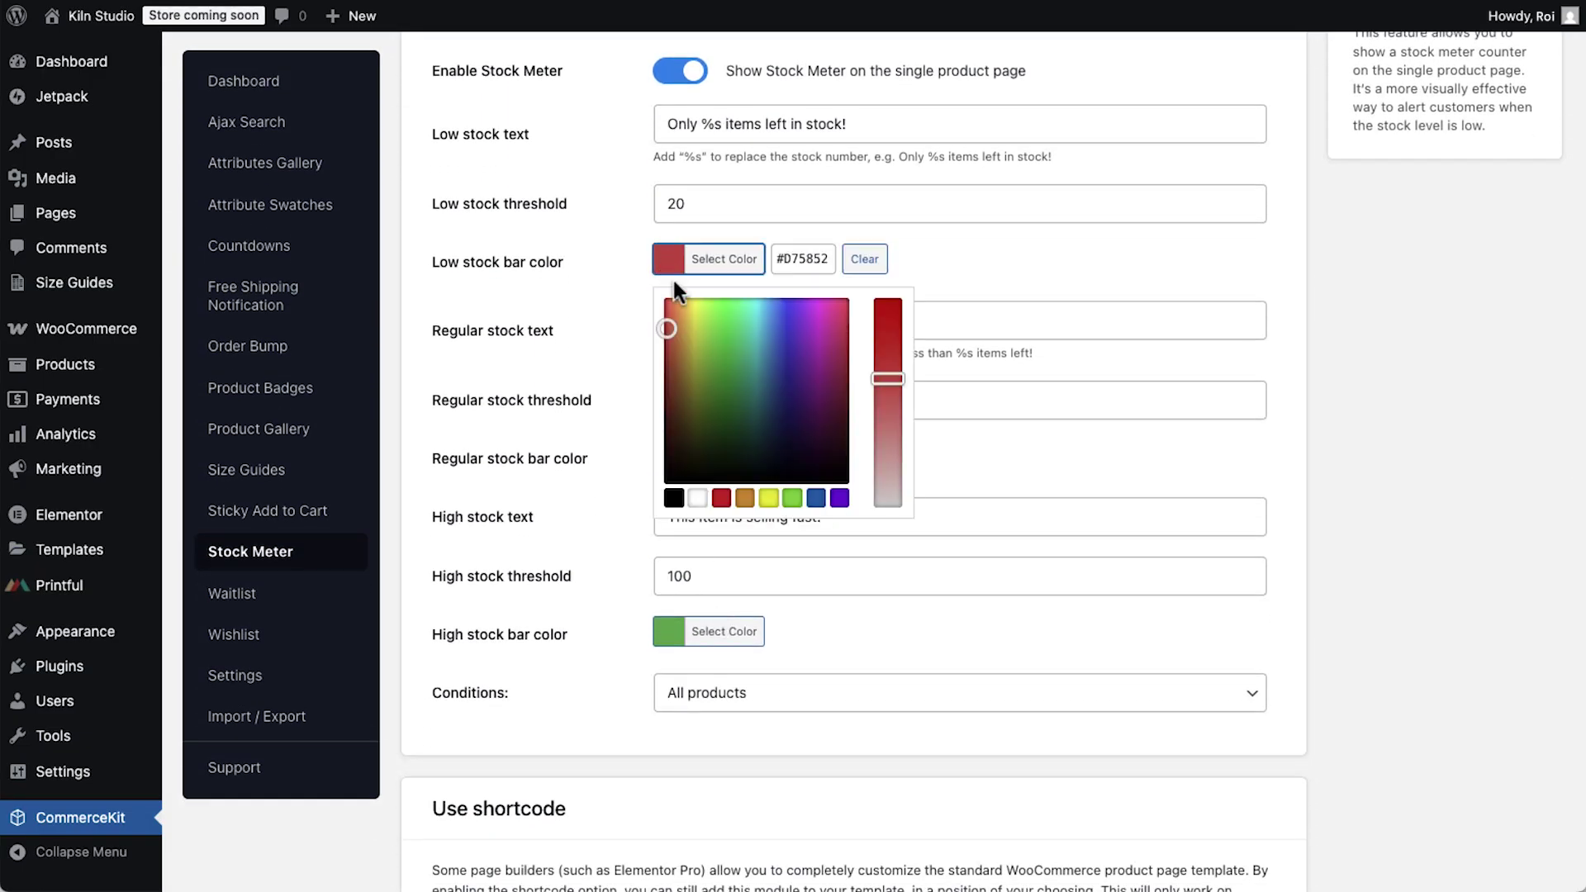
left_click_drag(672, 328, 680, 333)
left_click(611, 301)
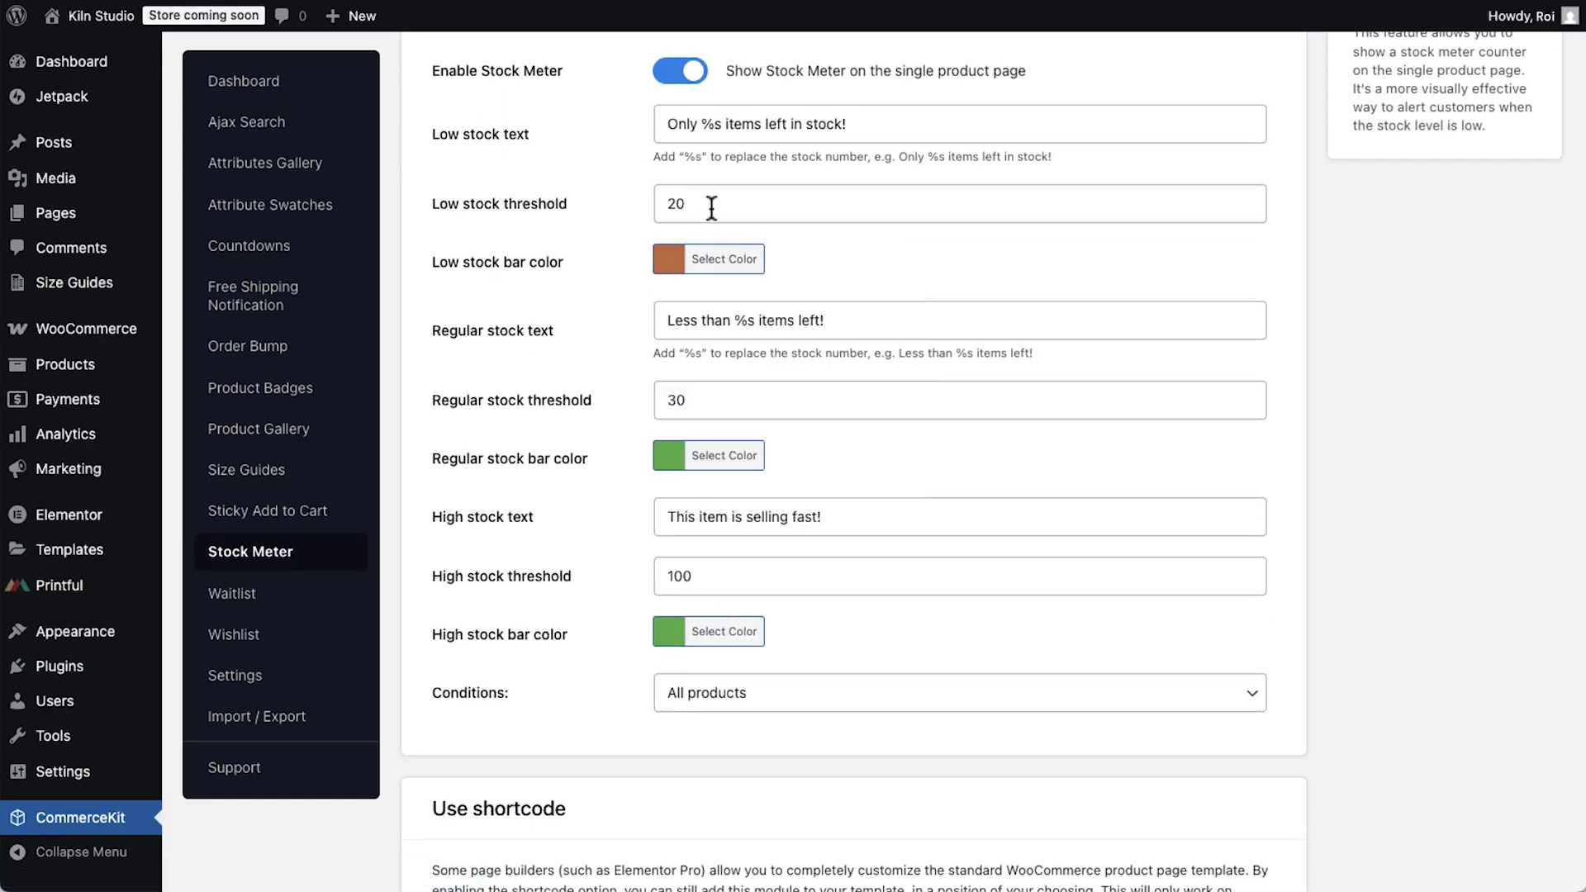
double_click(710, 204)
type("5")
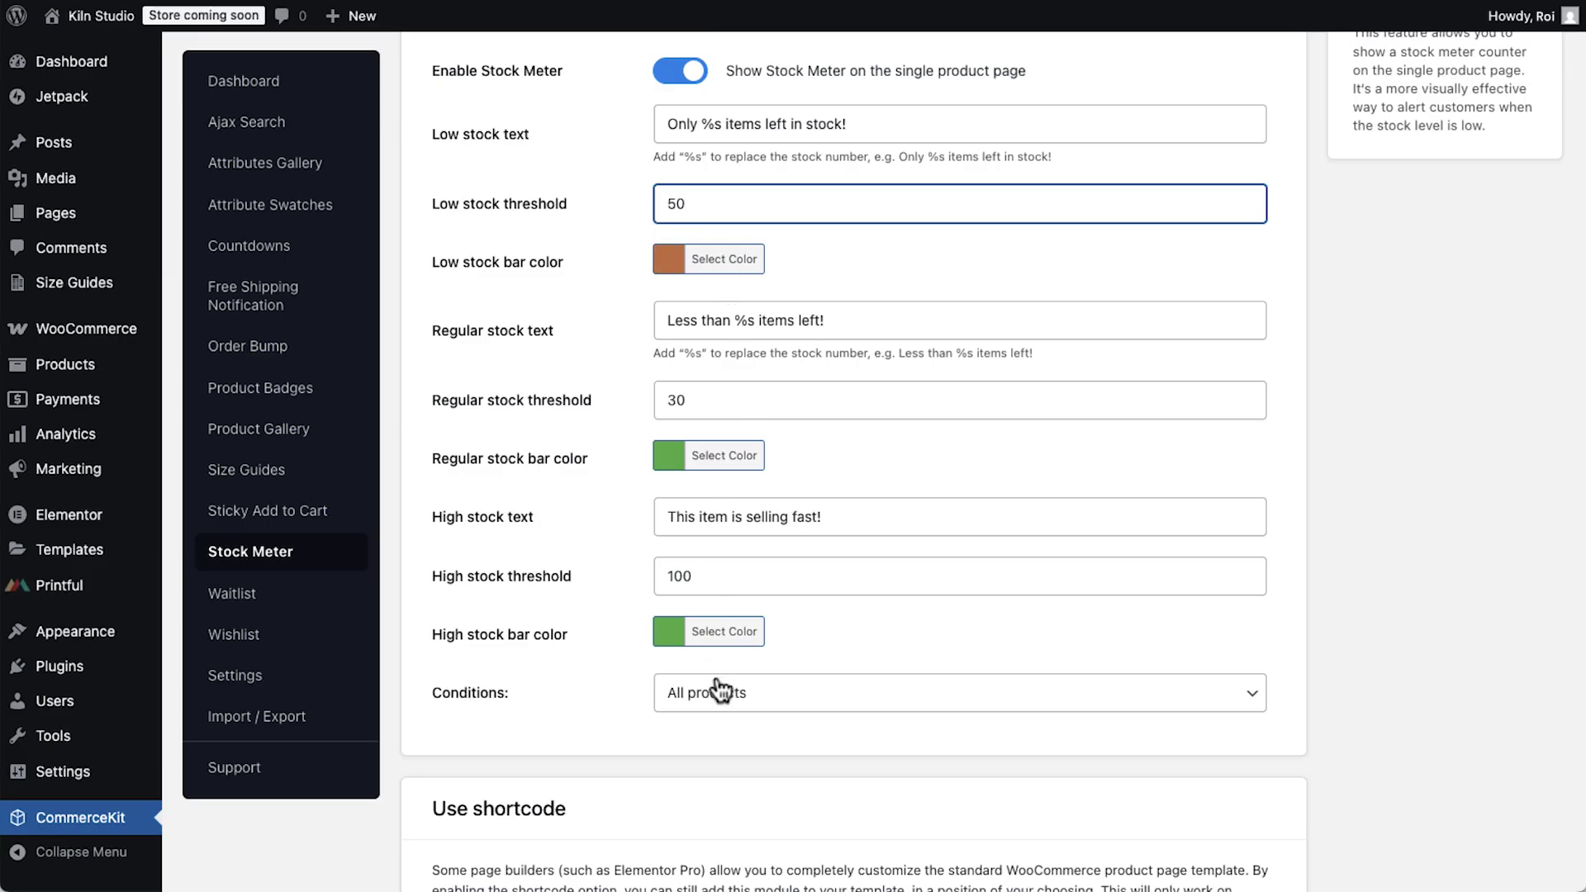
Step: Keep the stock meter on All products and compare Pink size S and M stock on the storefront
left_click(722, 692)
left_click(543, 715)
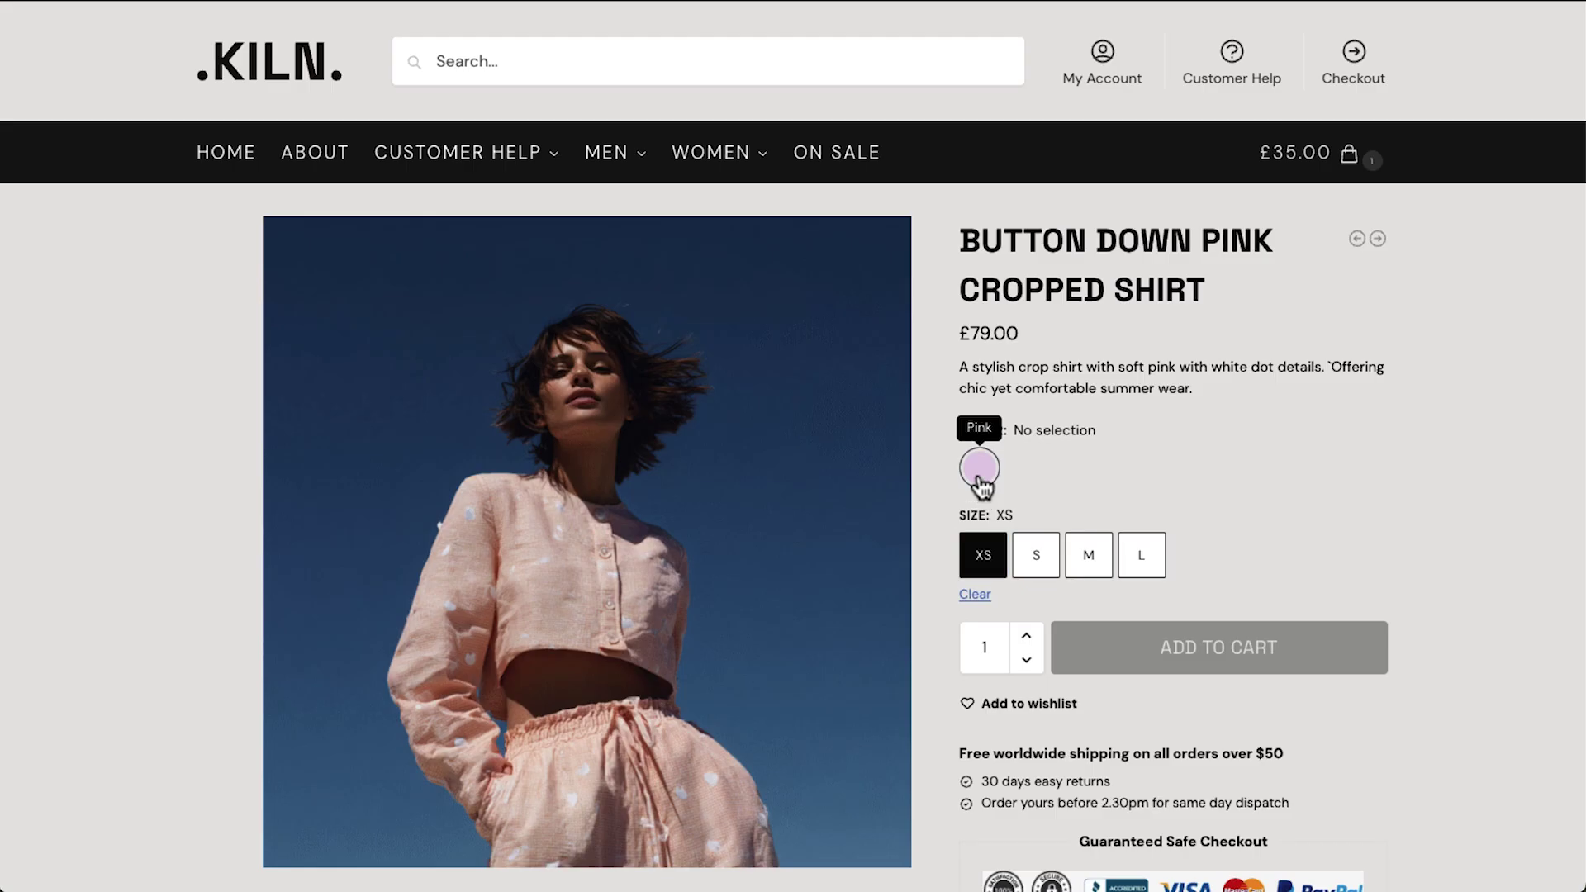
left_click(980, 475)
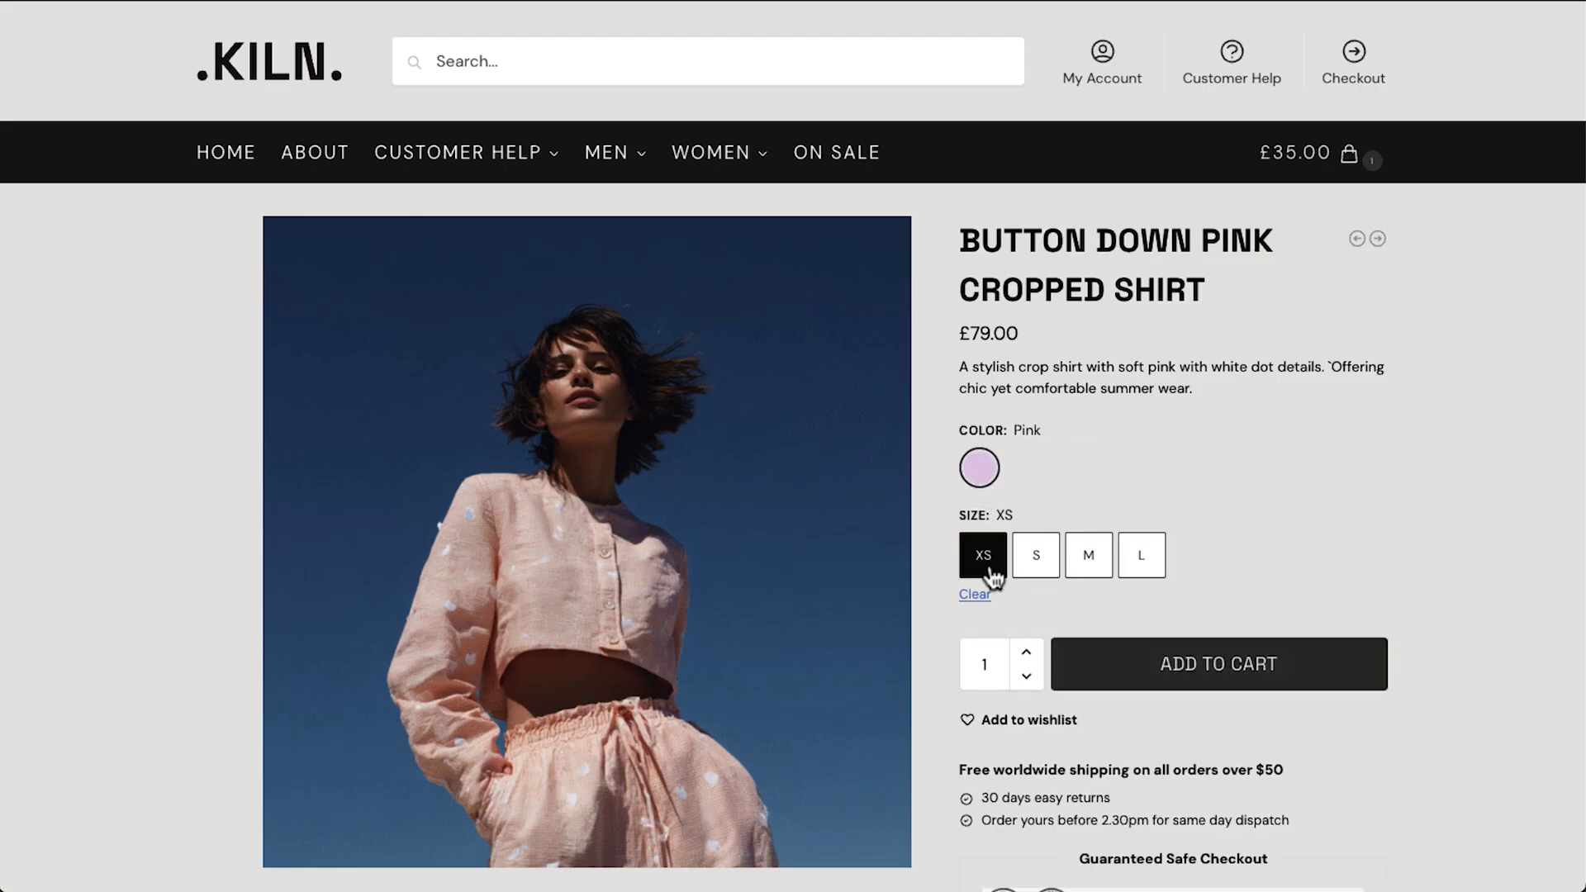
left_click(1036, 562)
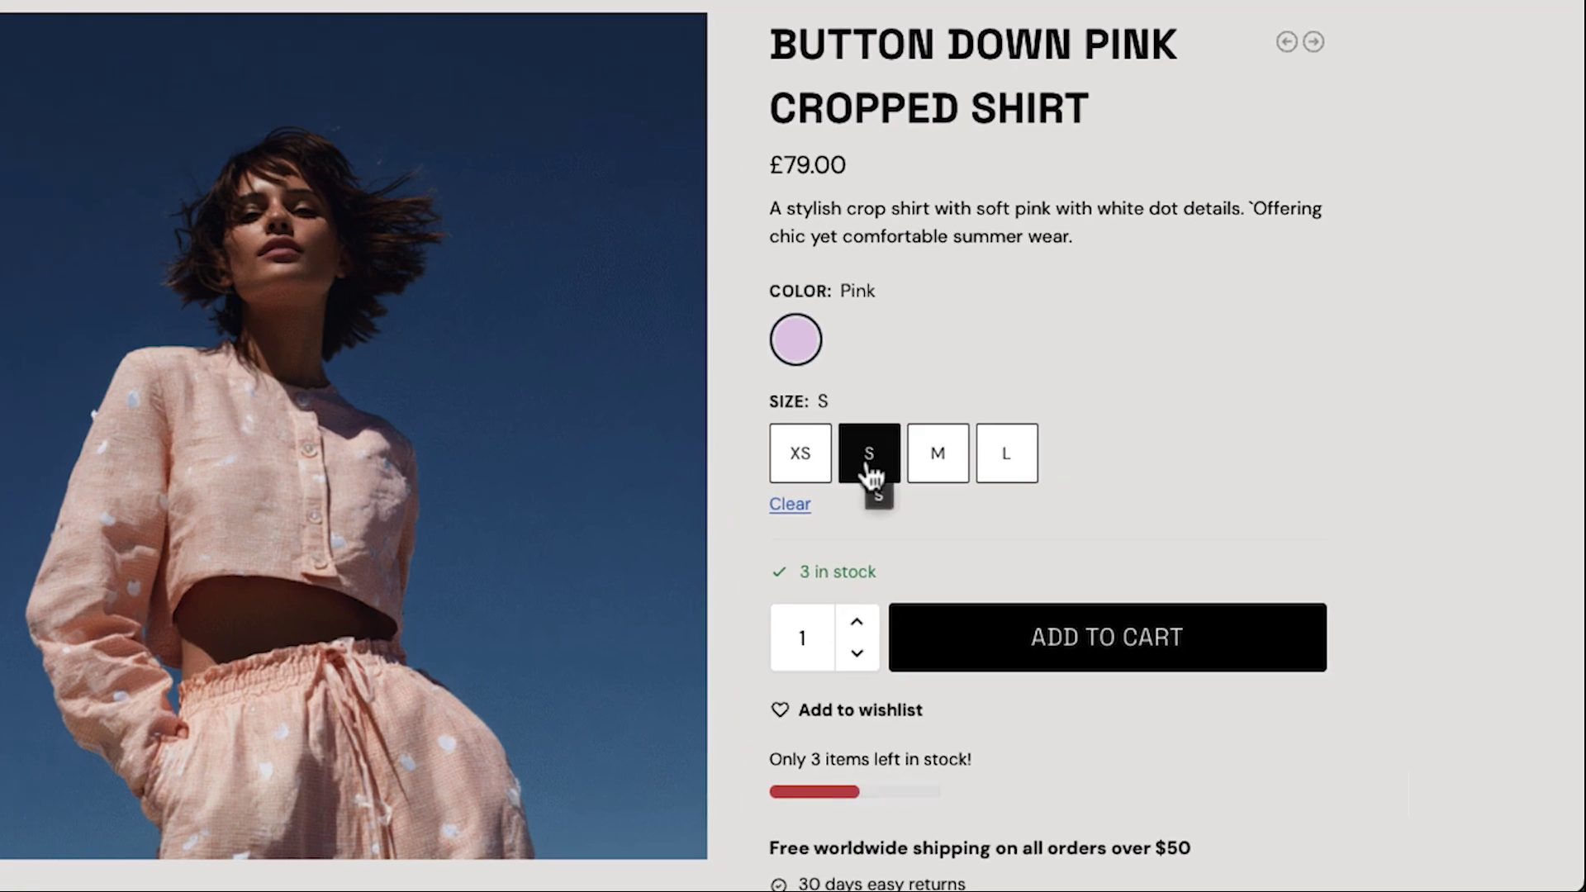
left_click(936, 482)
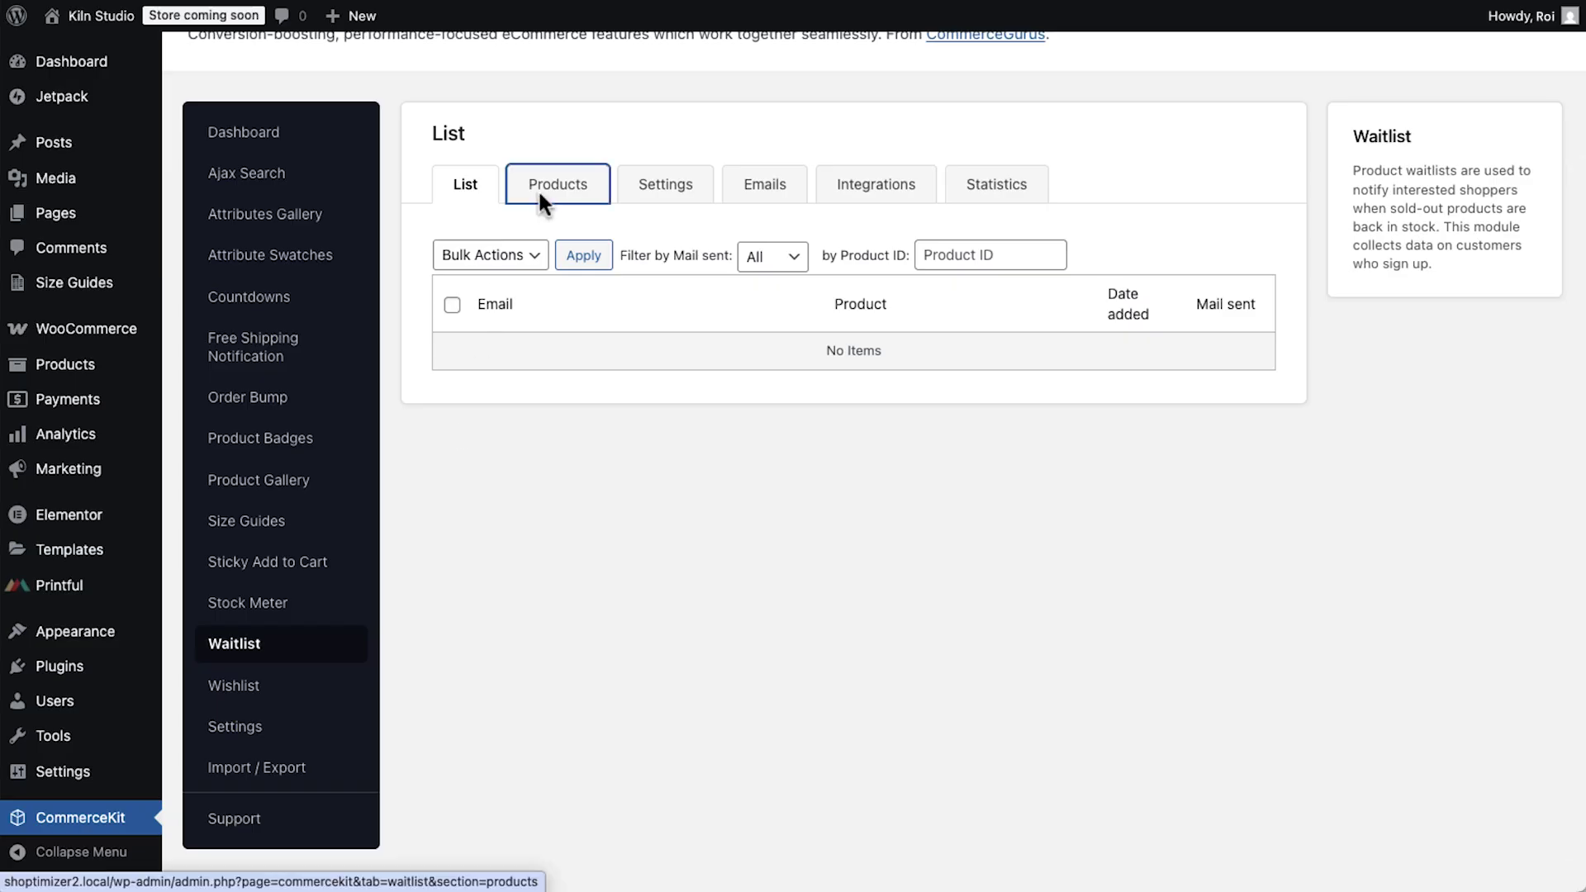
Step: Review the waitlist Products, Settings and Emails tabs
left_click(540, 187)
left_click(675, 401)
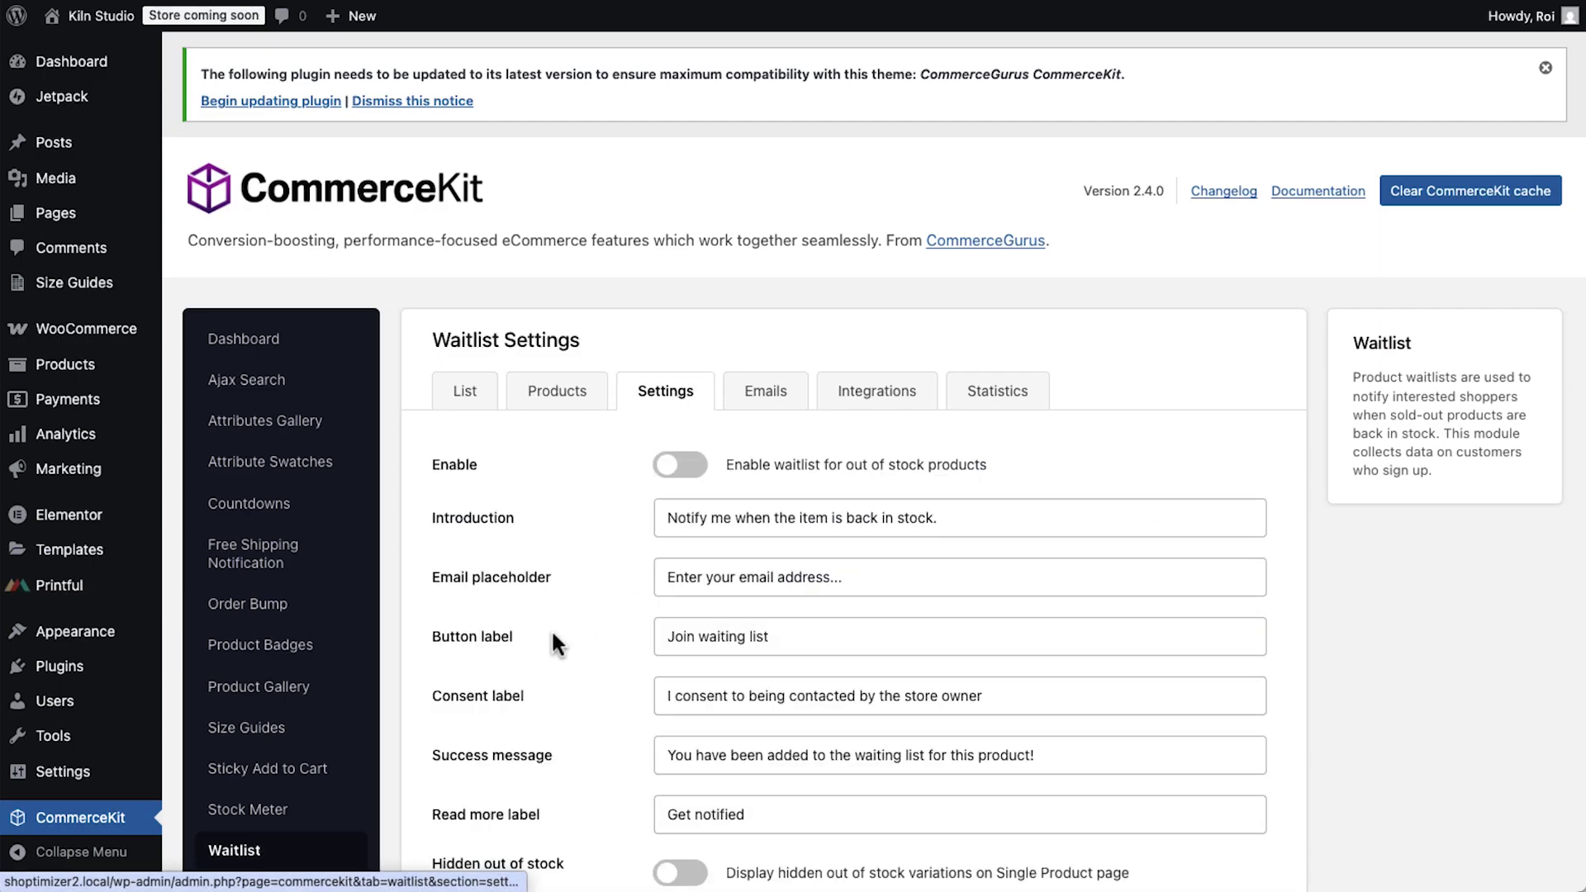
scroll(533, 637, "down", 3)
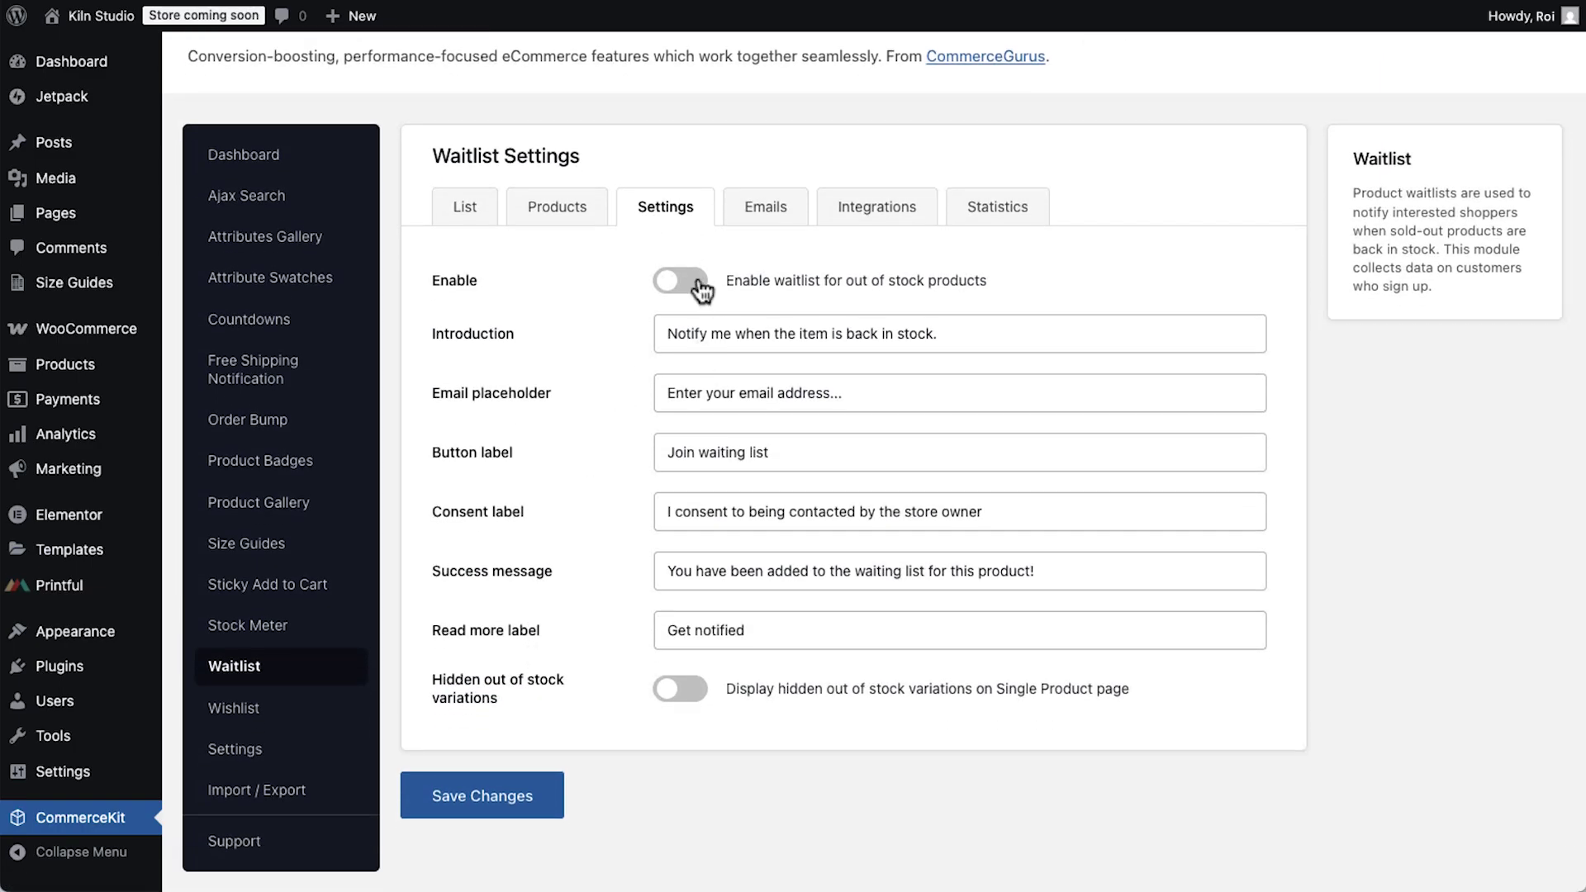
left_click(768, 217)
scroll(776, 626, "down", 3)
scroll(776, 626, "down", 7)
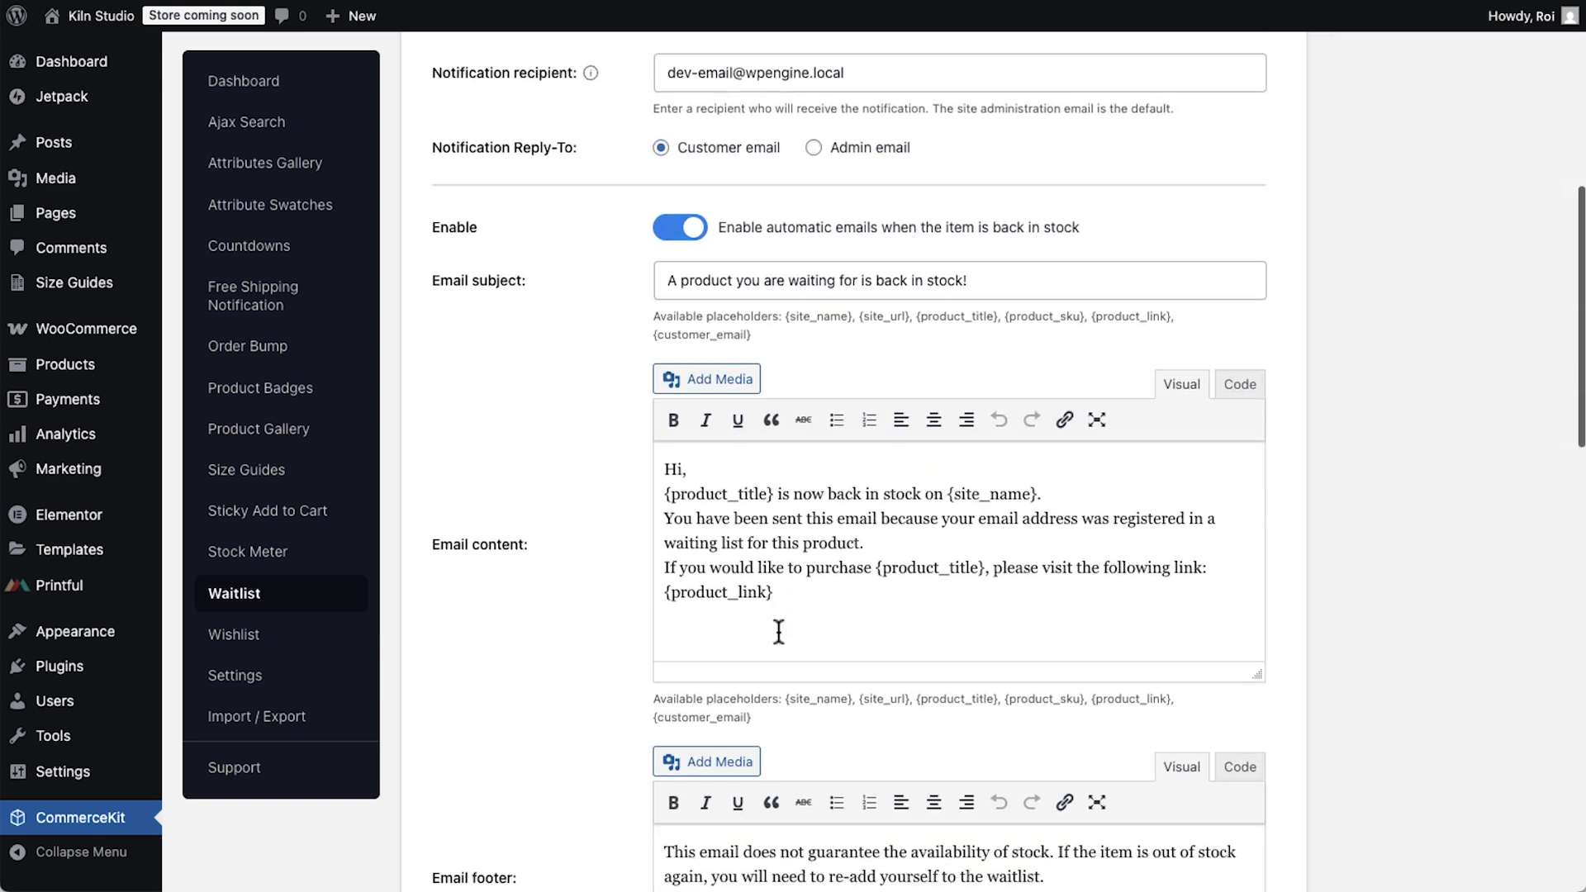
scroll(778, 632, "down", 5)
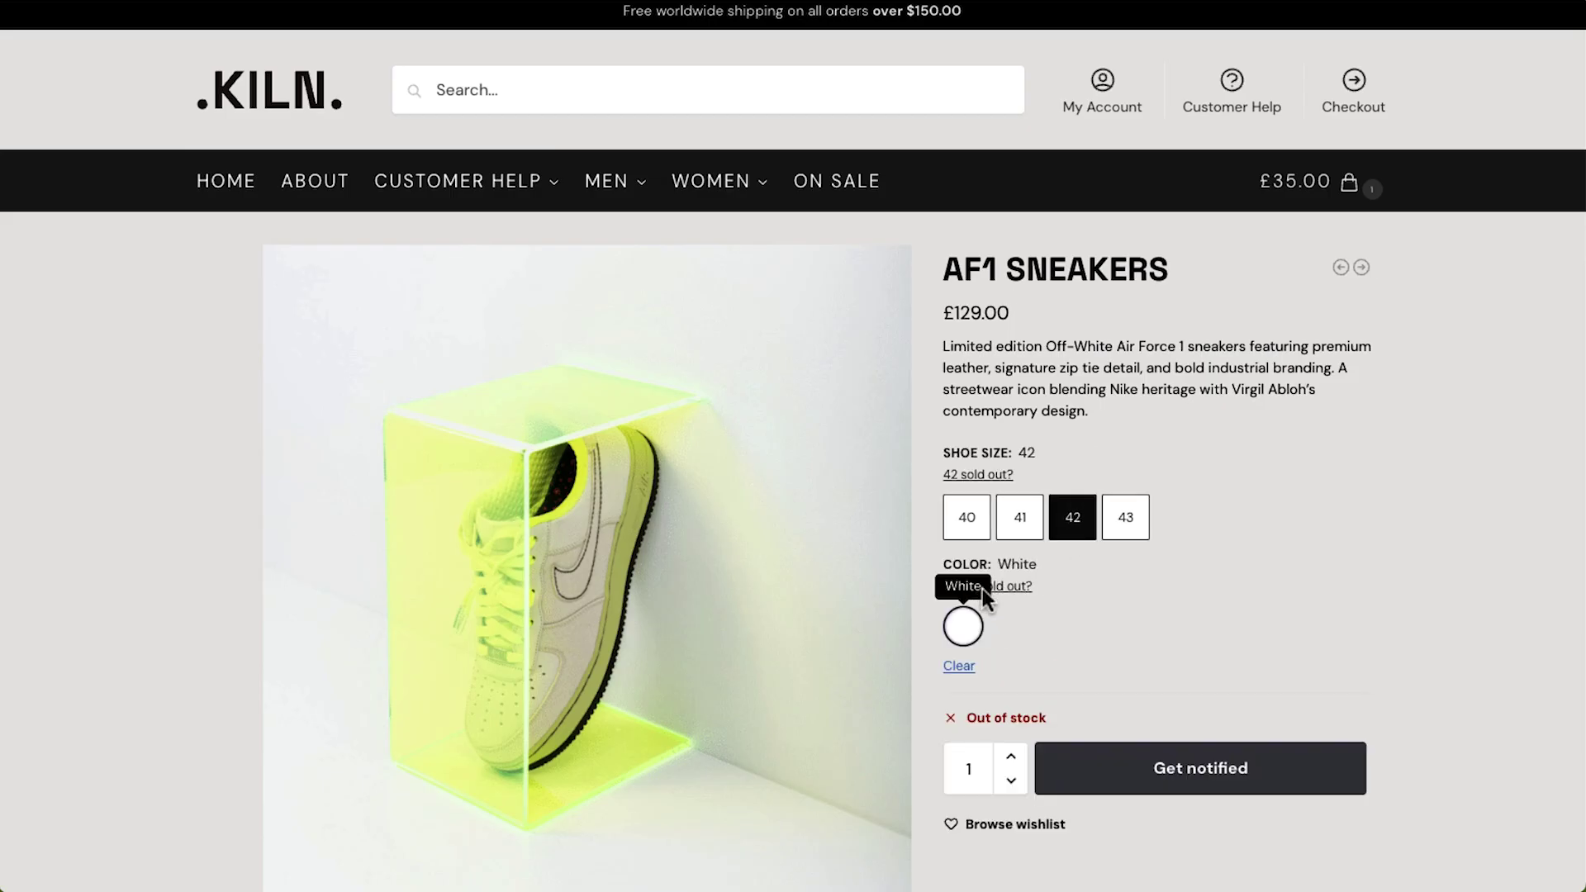
Step: Try the storefront back-in-stock form with contact consent, then view the wishlist reports
left_click(1243, 791)
left_click(575, 541)
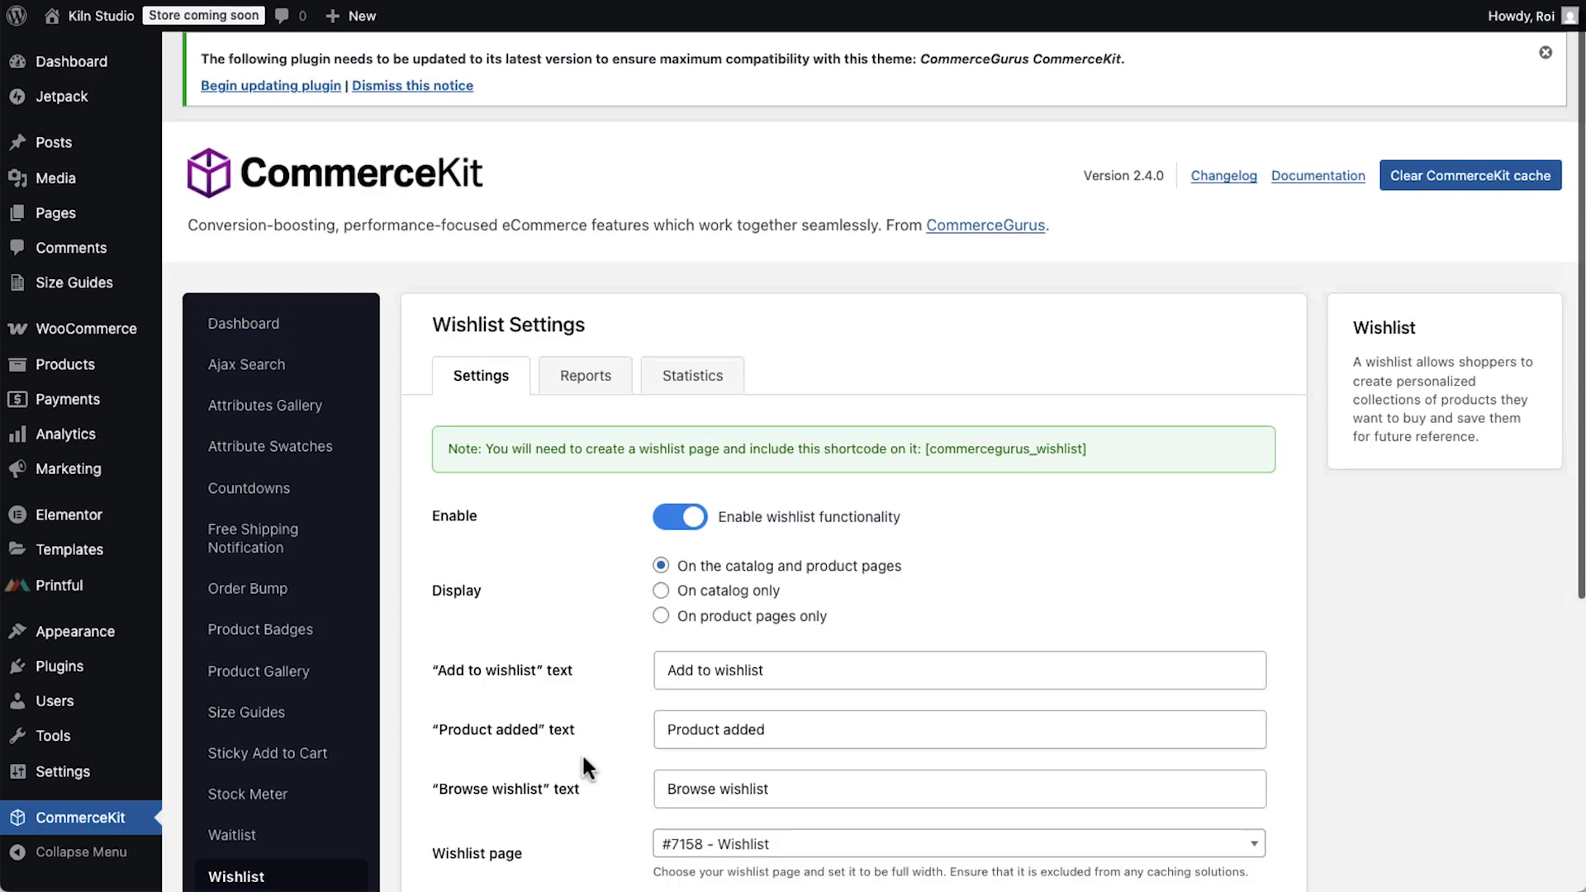
scroll(583, 767, "down", 5)
scroll(576, 727, "up", 10)
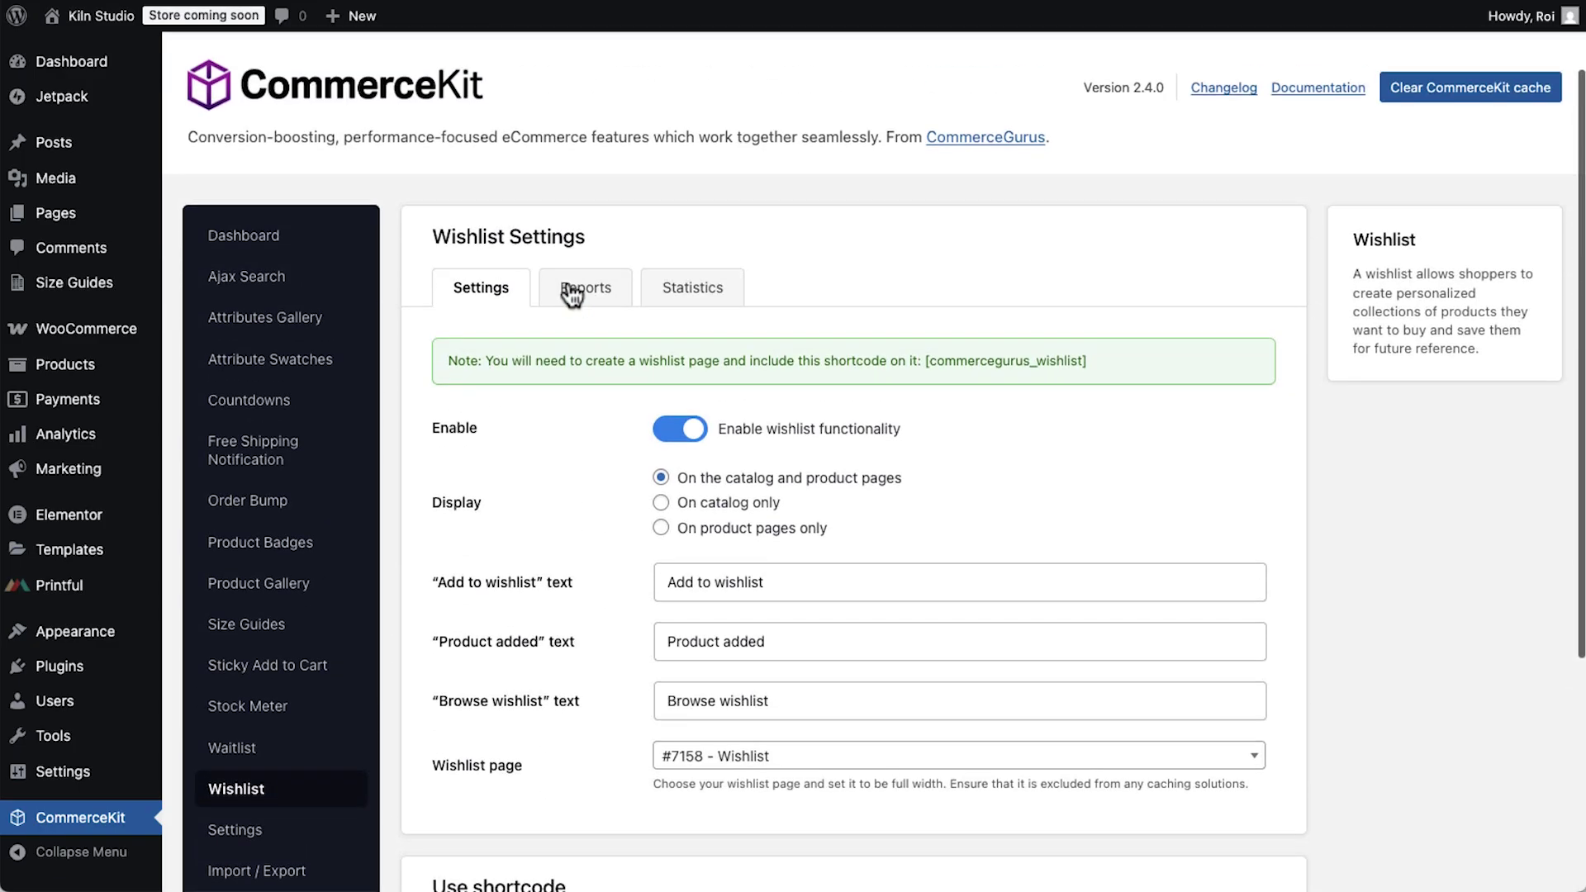
left_click(579, 291)
scroll(584, 572, "down", 1)
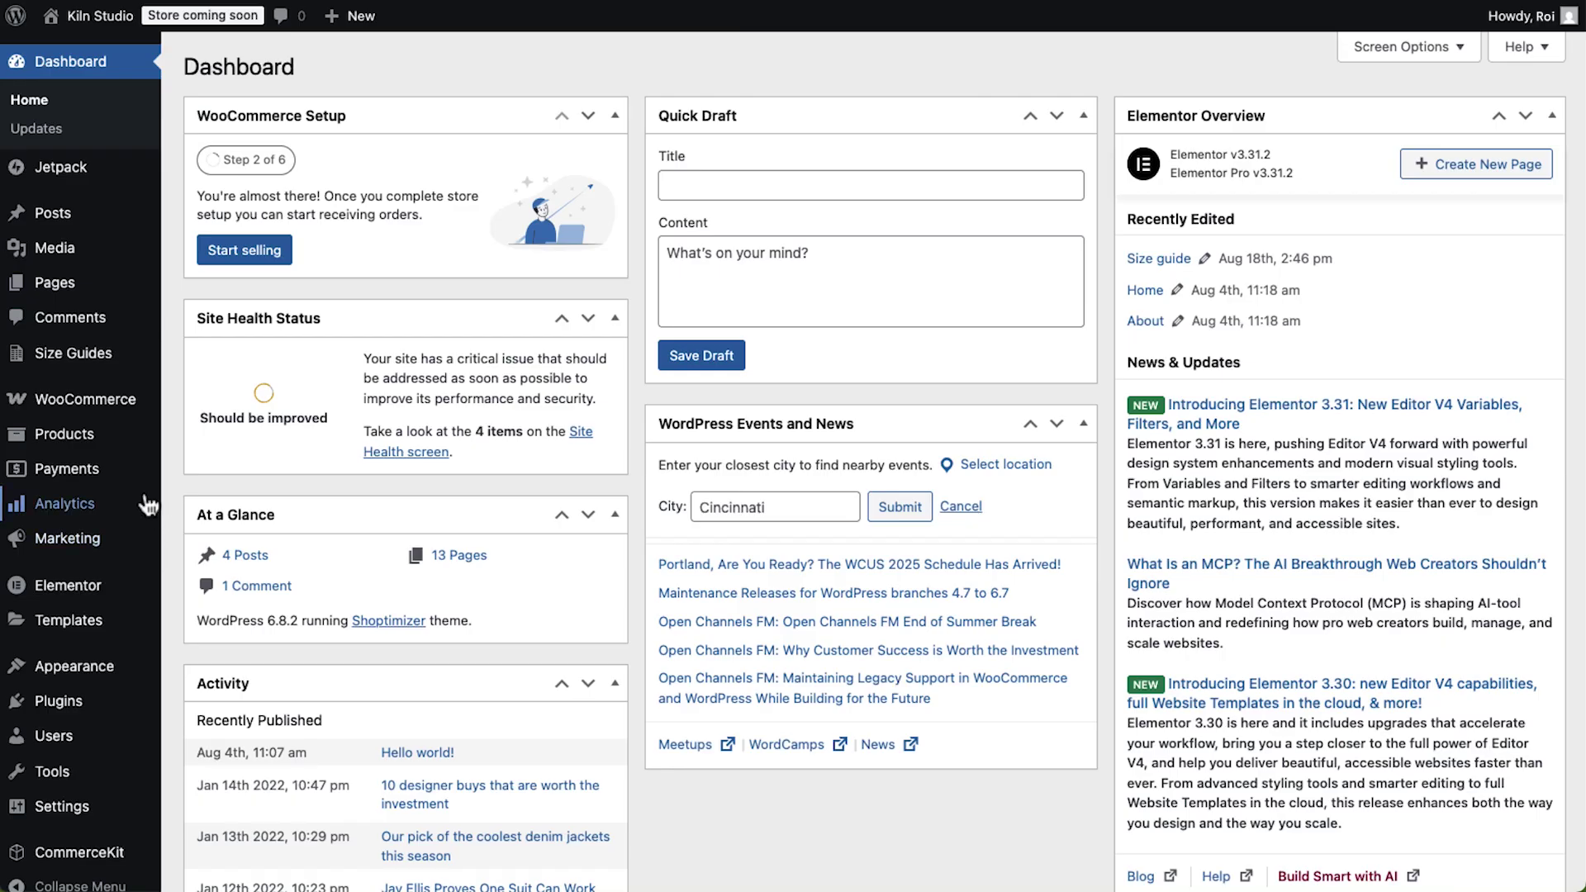
Step: Create the Men product category with its slug and a blue-sweater photo thumbnail
mouse_move(66, 434)
left_click(213, 524)
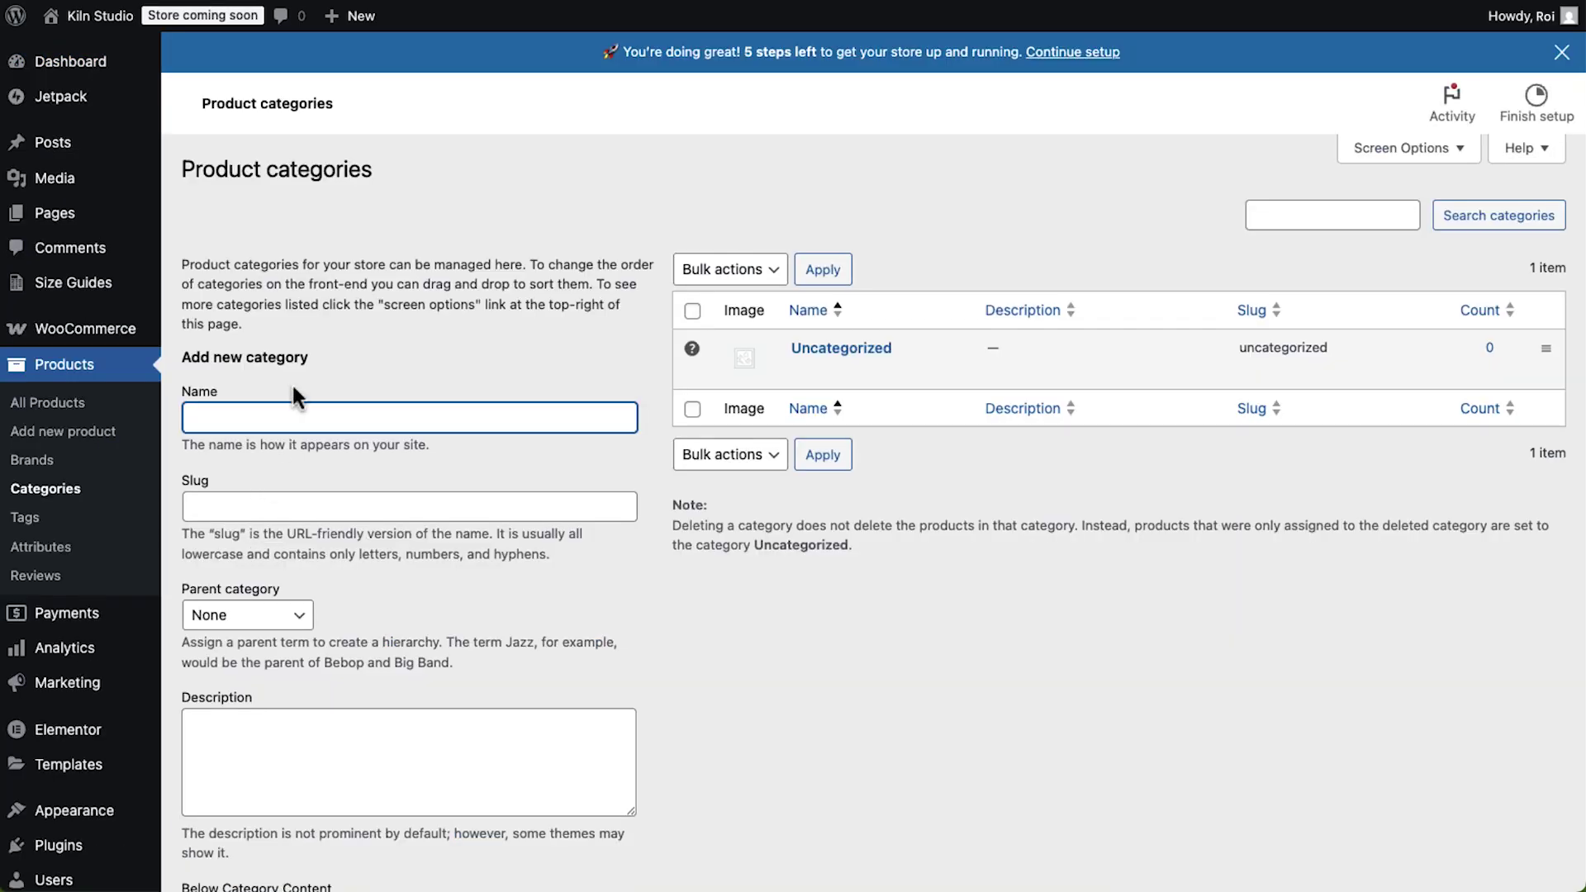
left_click(277, 505)
type("men")
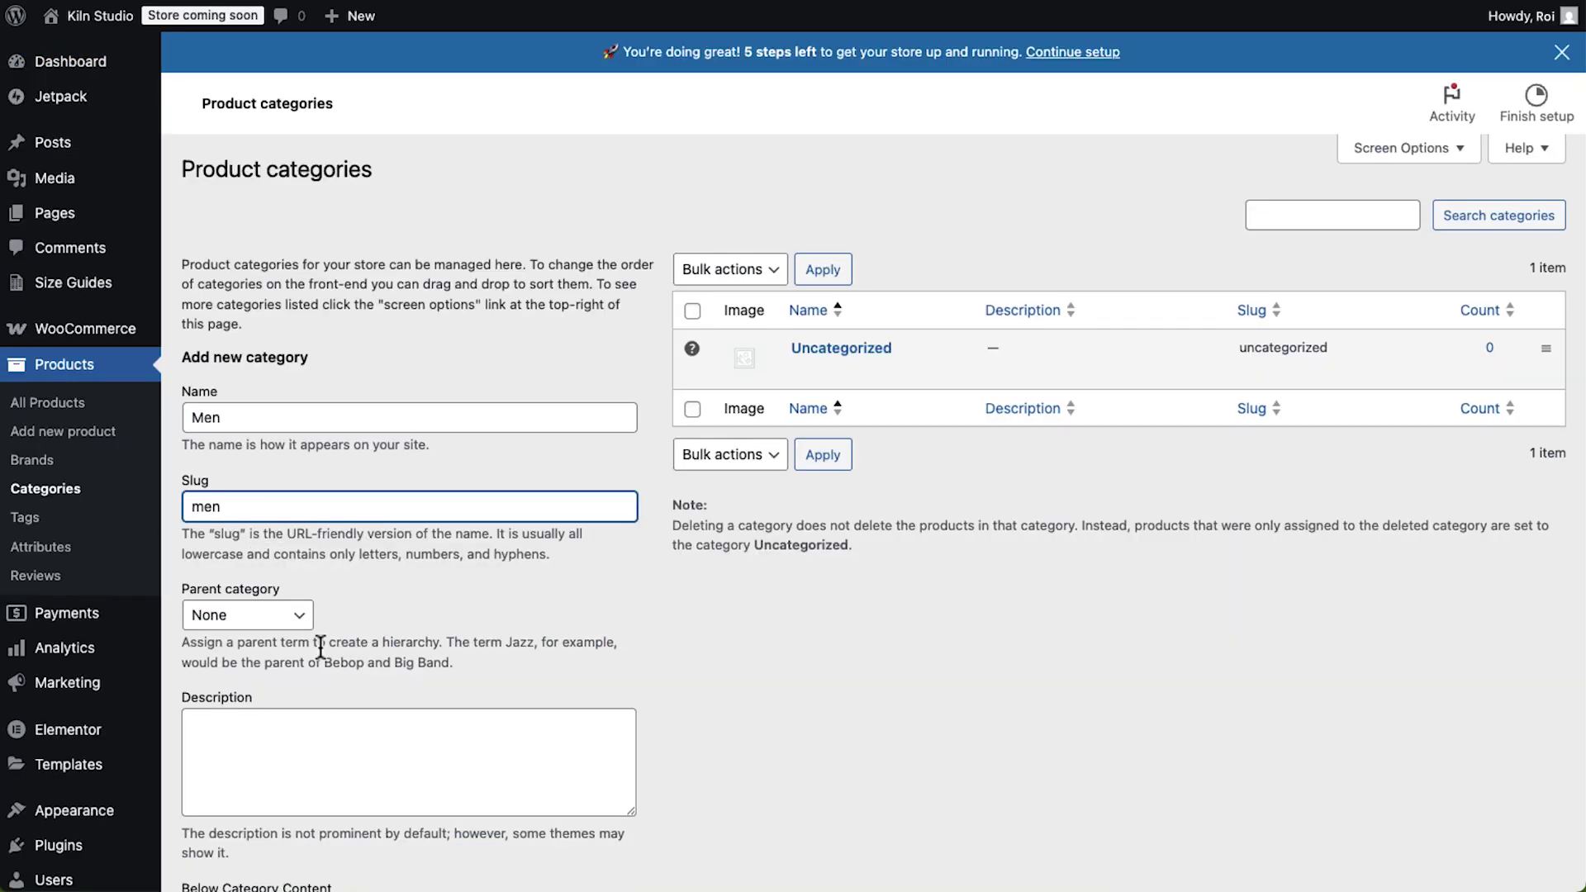
scroll(322, 652, "down", 5)
left_click(322, 711)
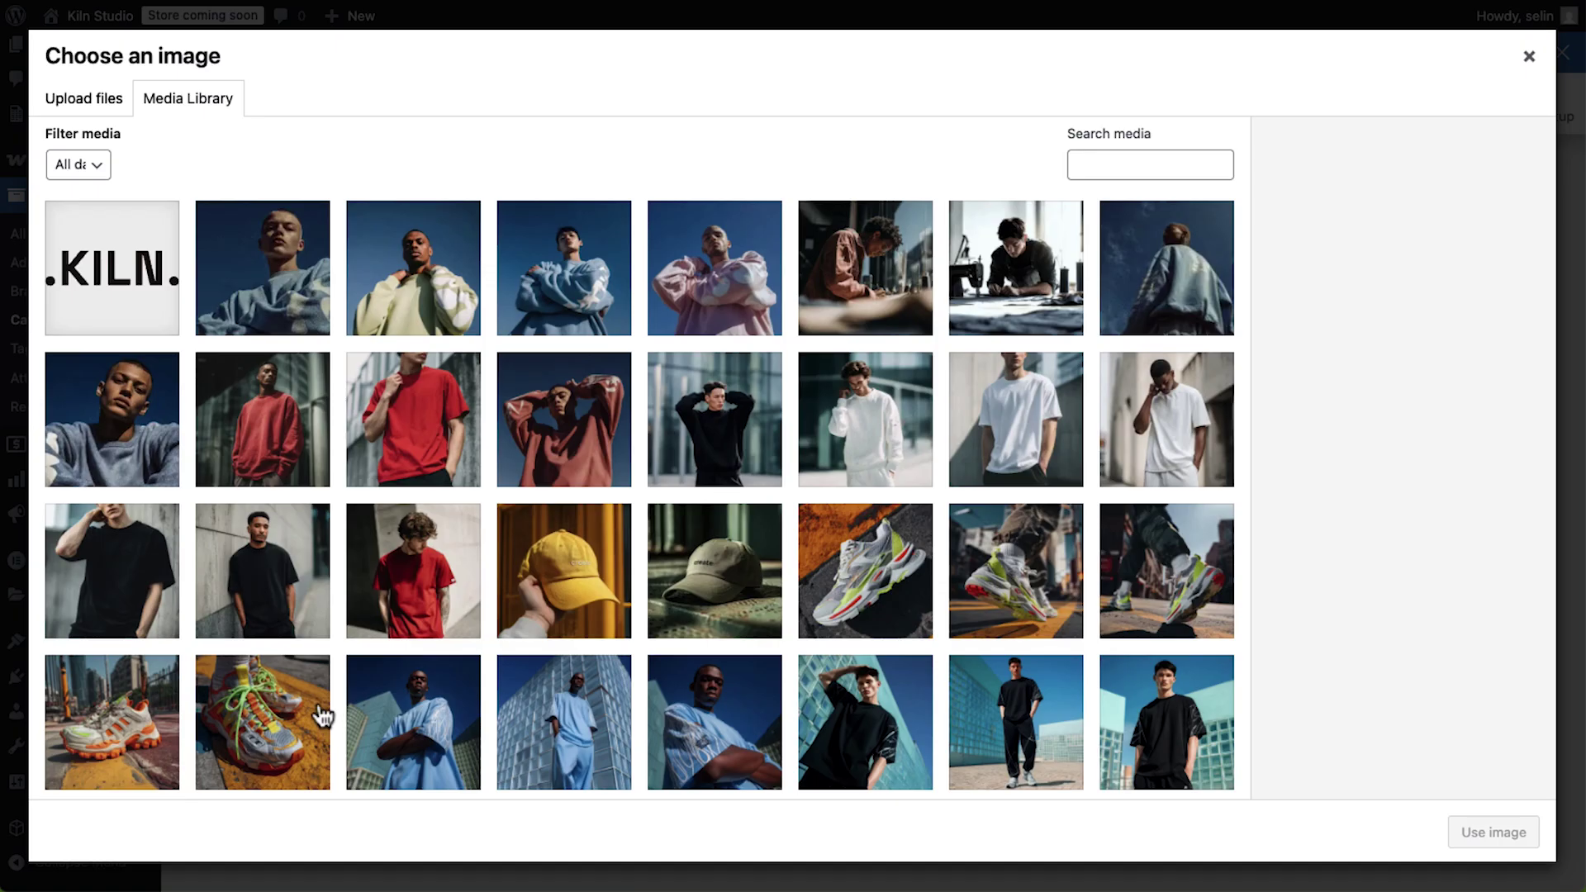
left_click(125, 422)
left_click(1454, 841)
left_click(265, 785)
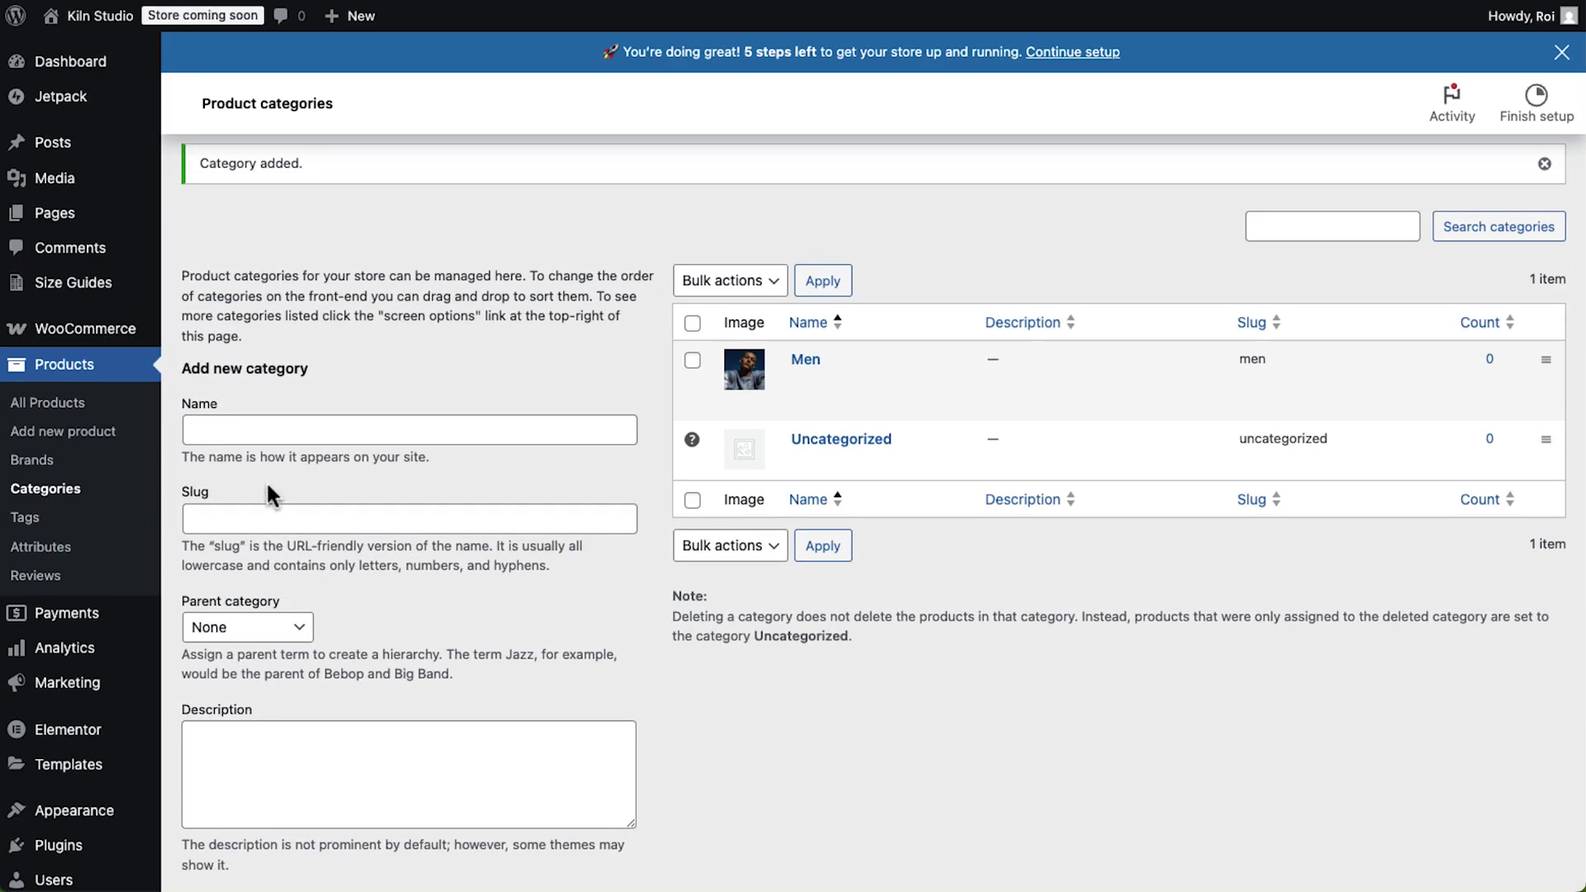
Step: Add the Tops subcategory under Men with a sweatshirt photo thumbnail
left_click(234, 523)
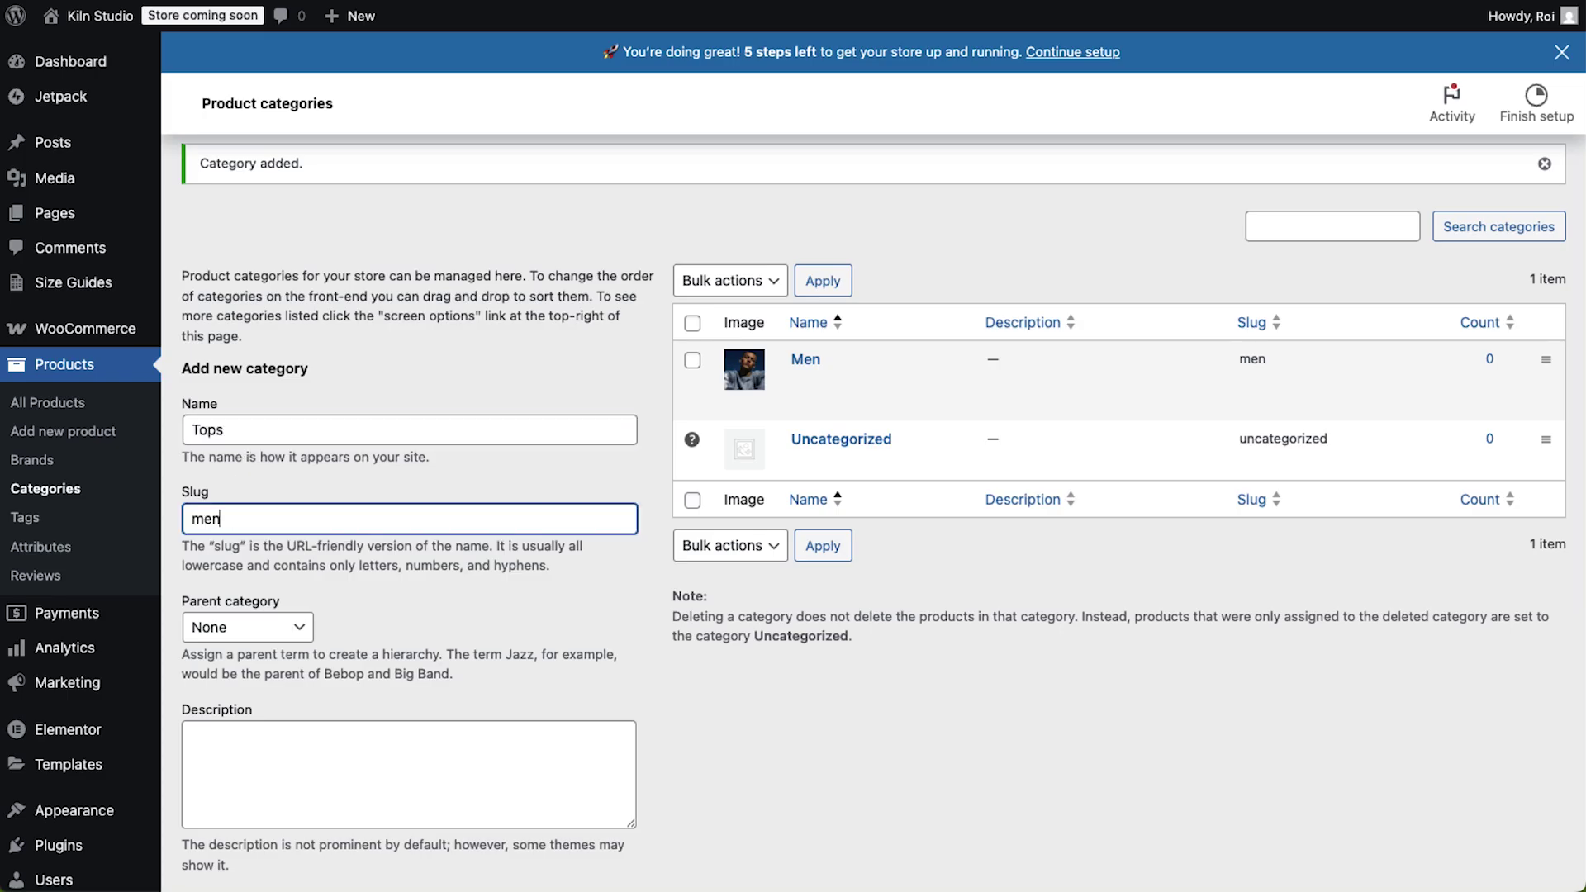
left_click(230, 626)
left_click(236, 640)
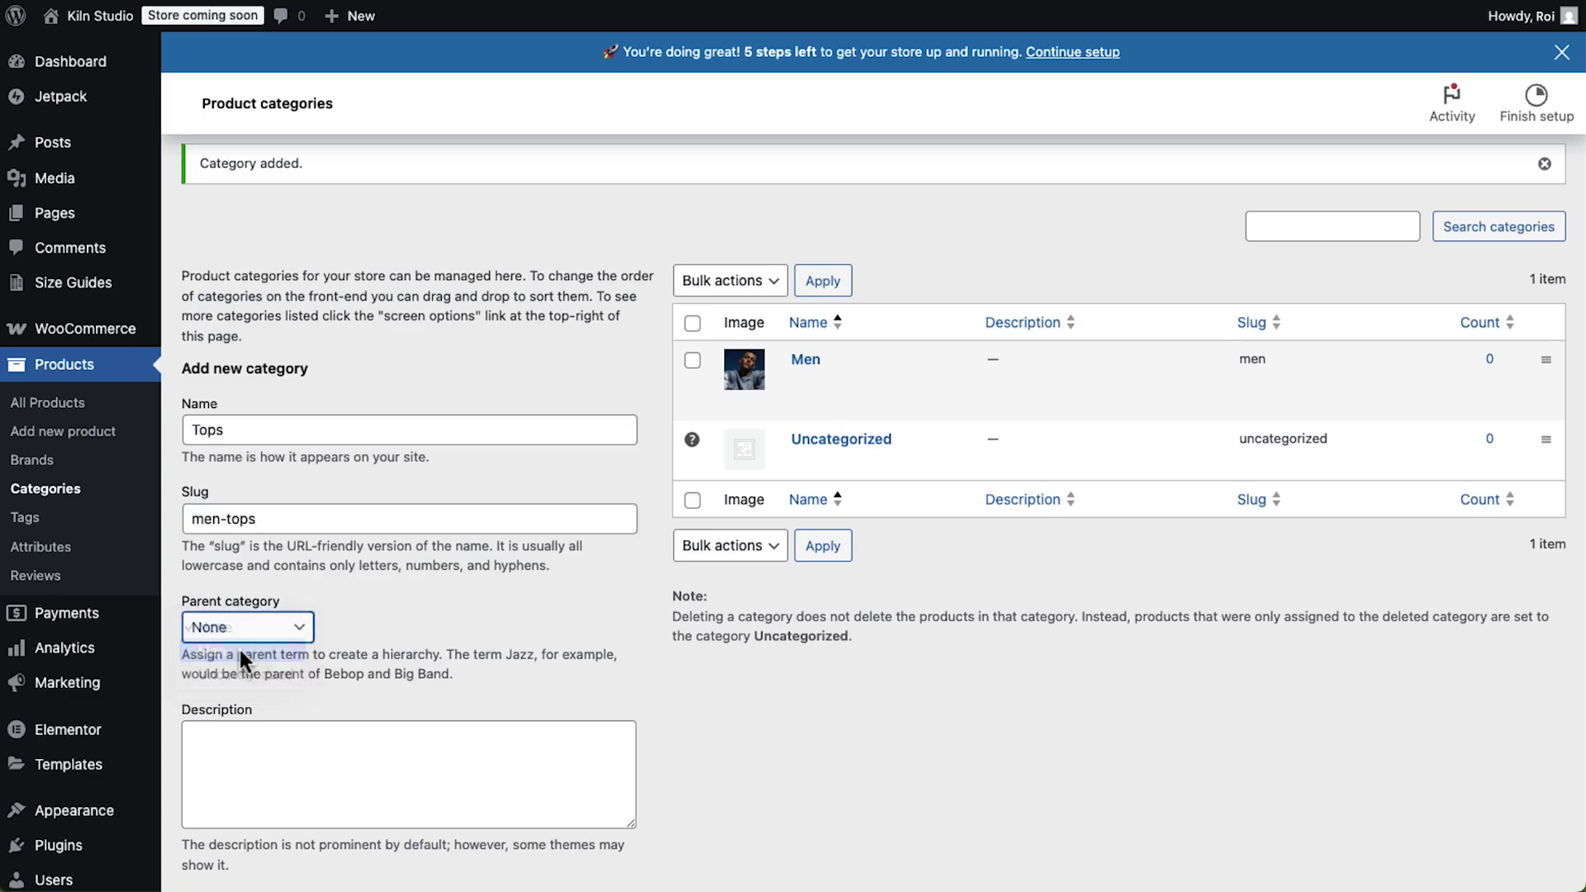
scroll(404, 699, "down", 1)
scroll(403, 699, "down", 5)
left_click(308, 701)
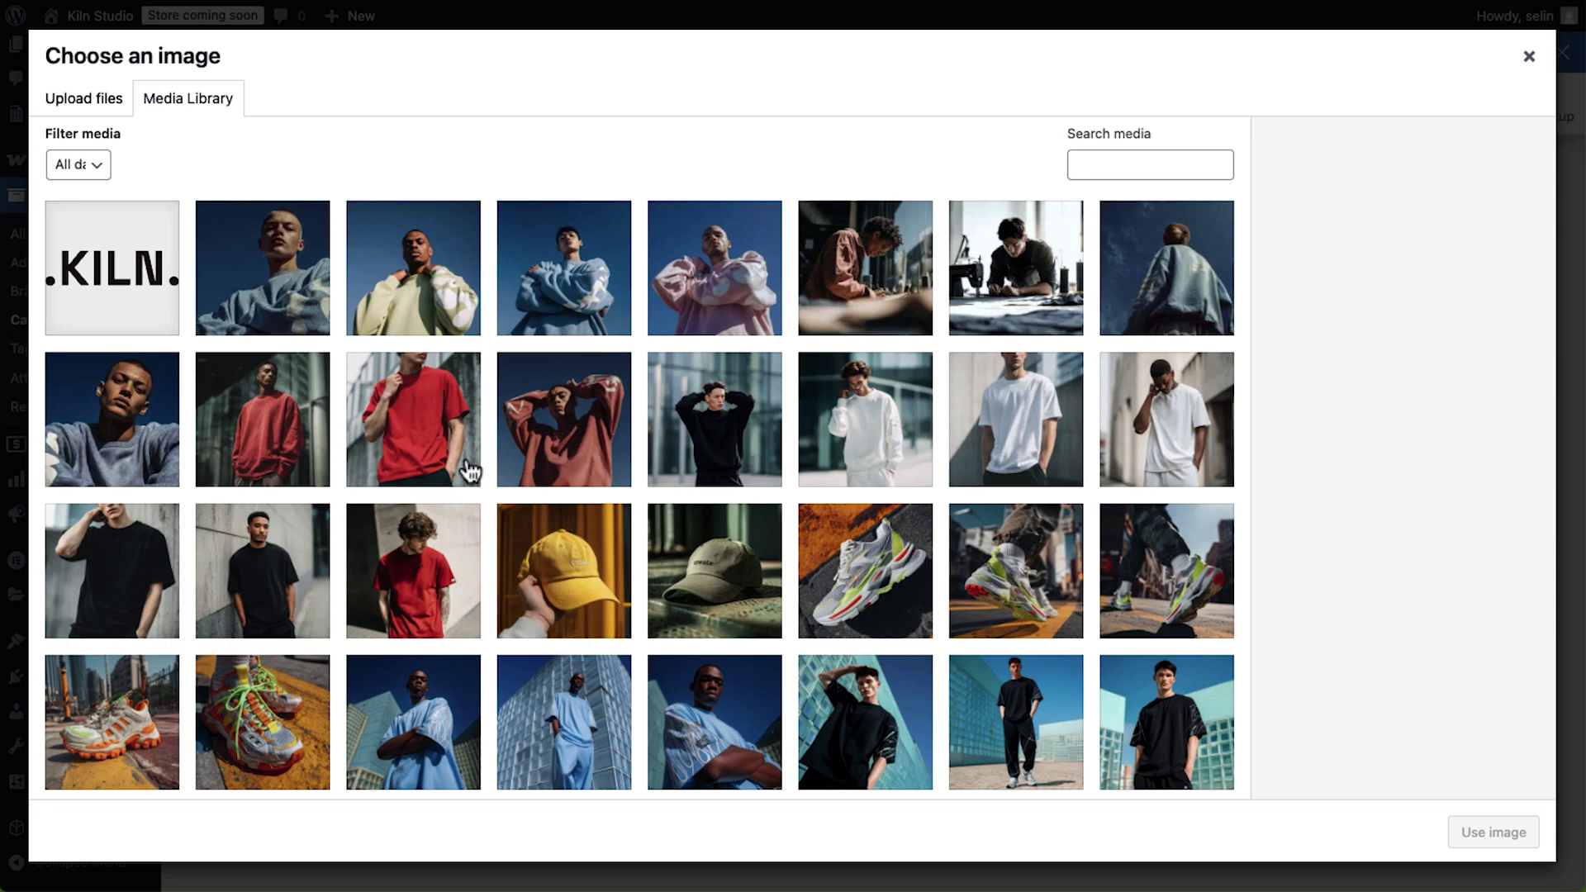
left_click(404, 289)
left_click(1530, 835)
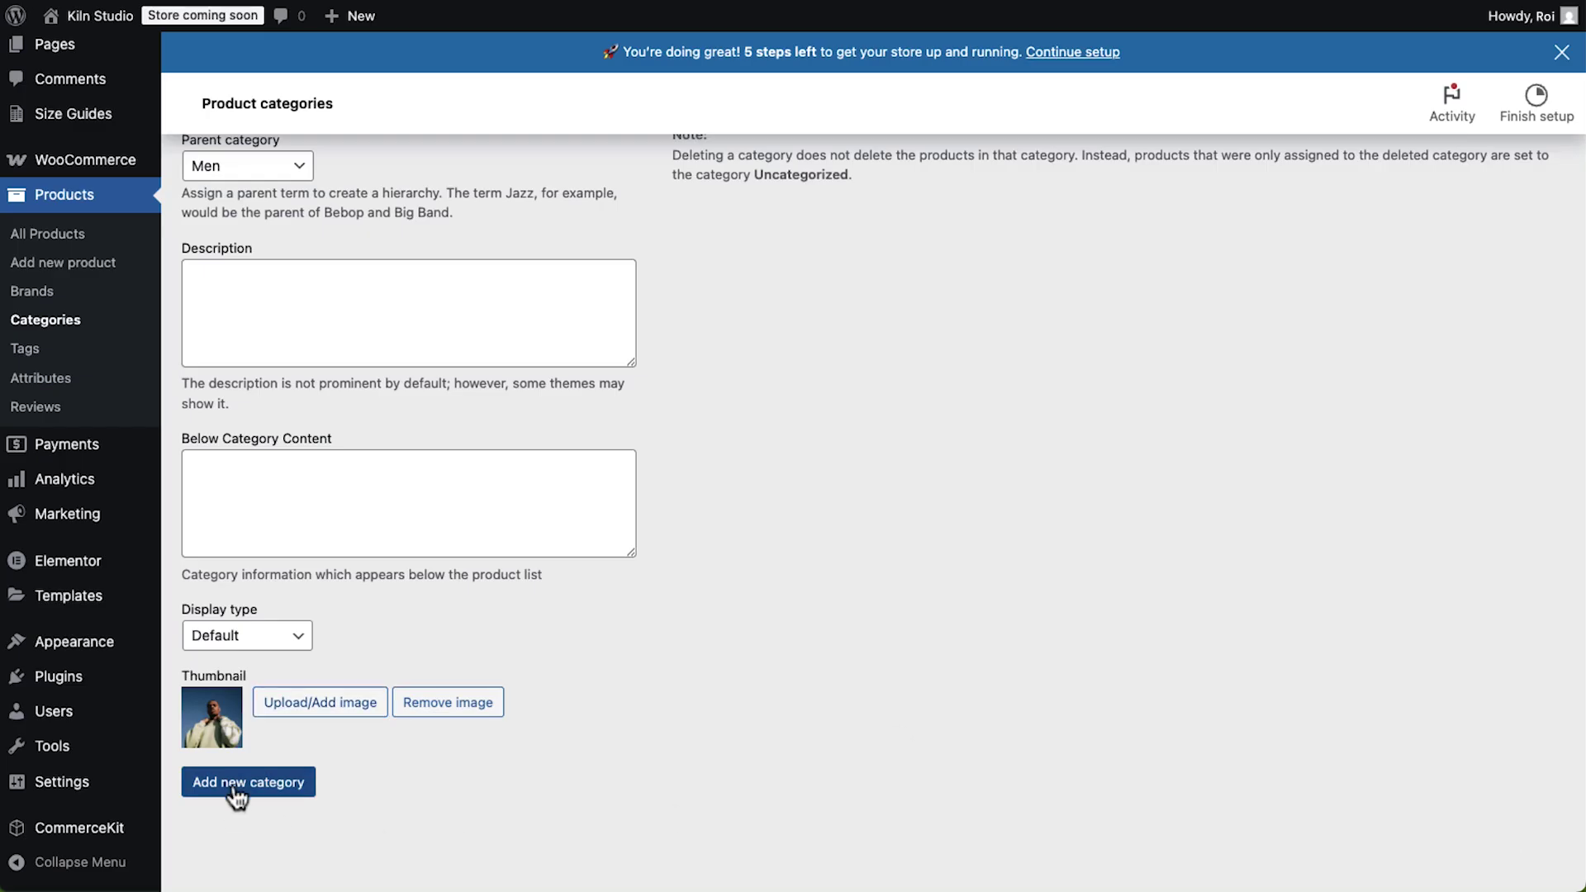
left_click(237, 791)
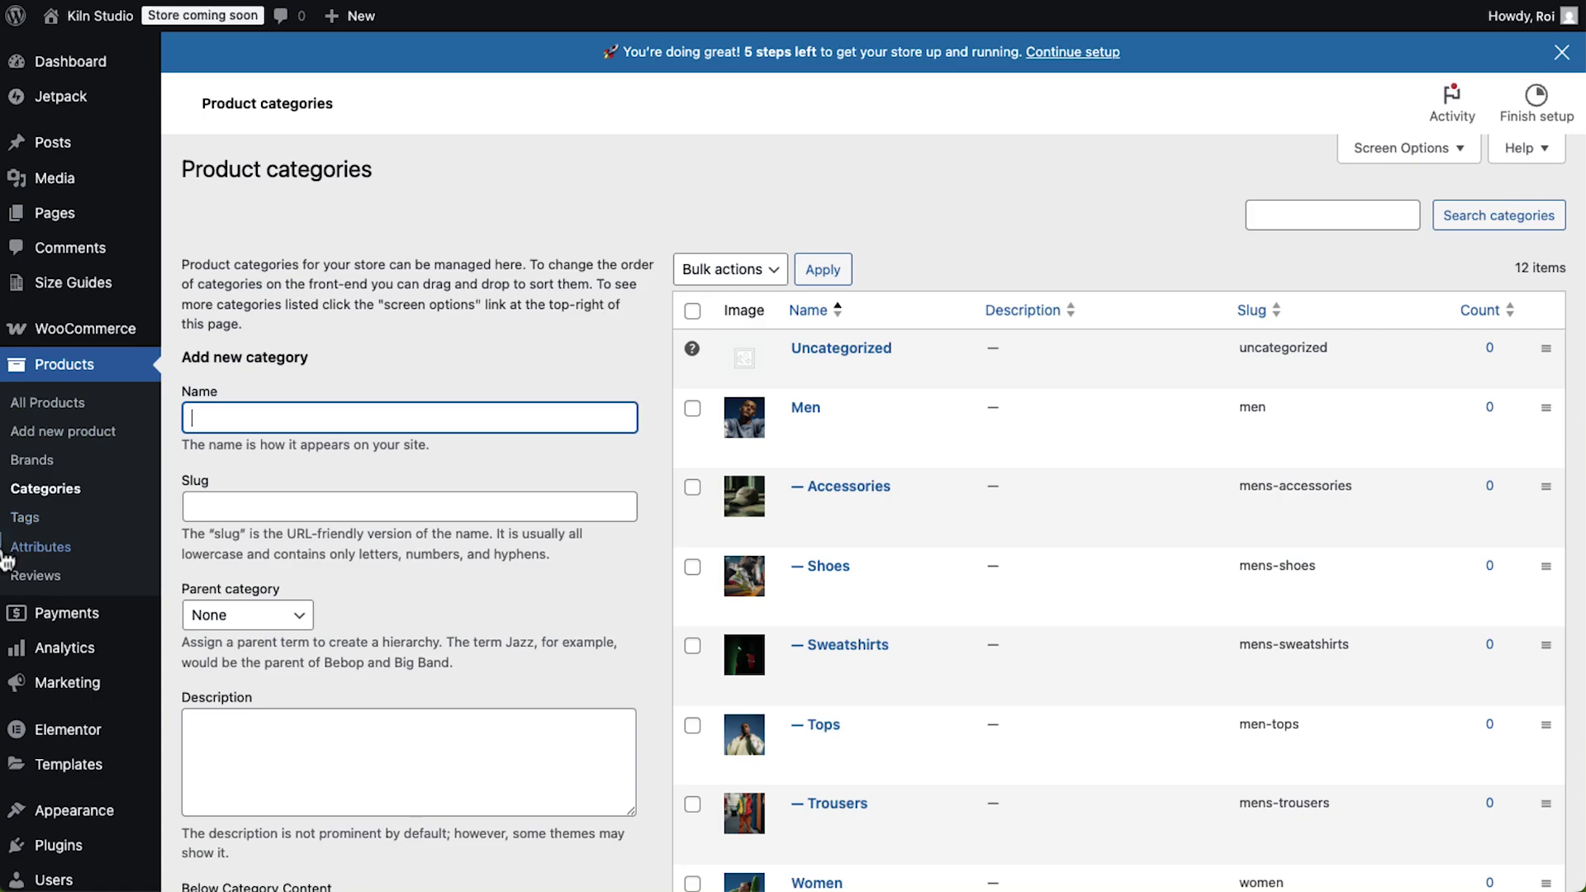
Step: Add the XS term with its slug to the size attribute
left_click(8, 552)
left_click(1232, 411)
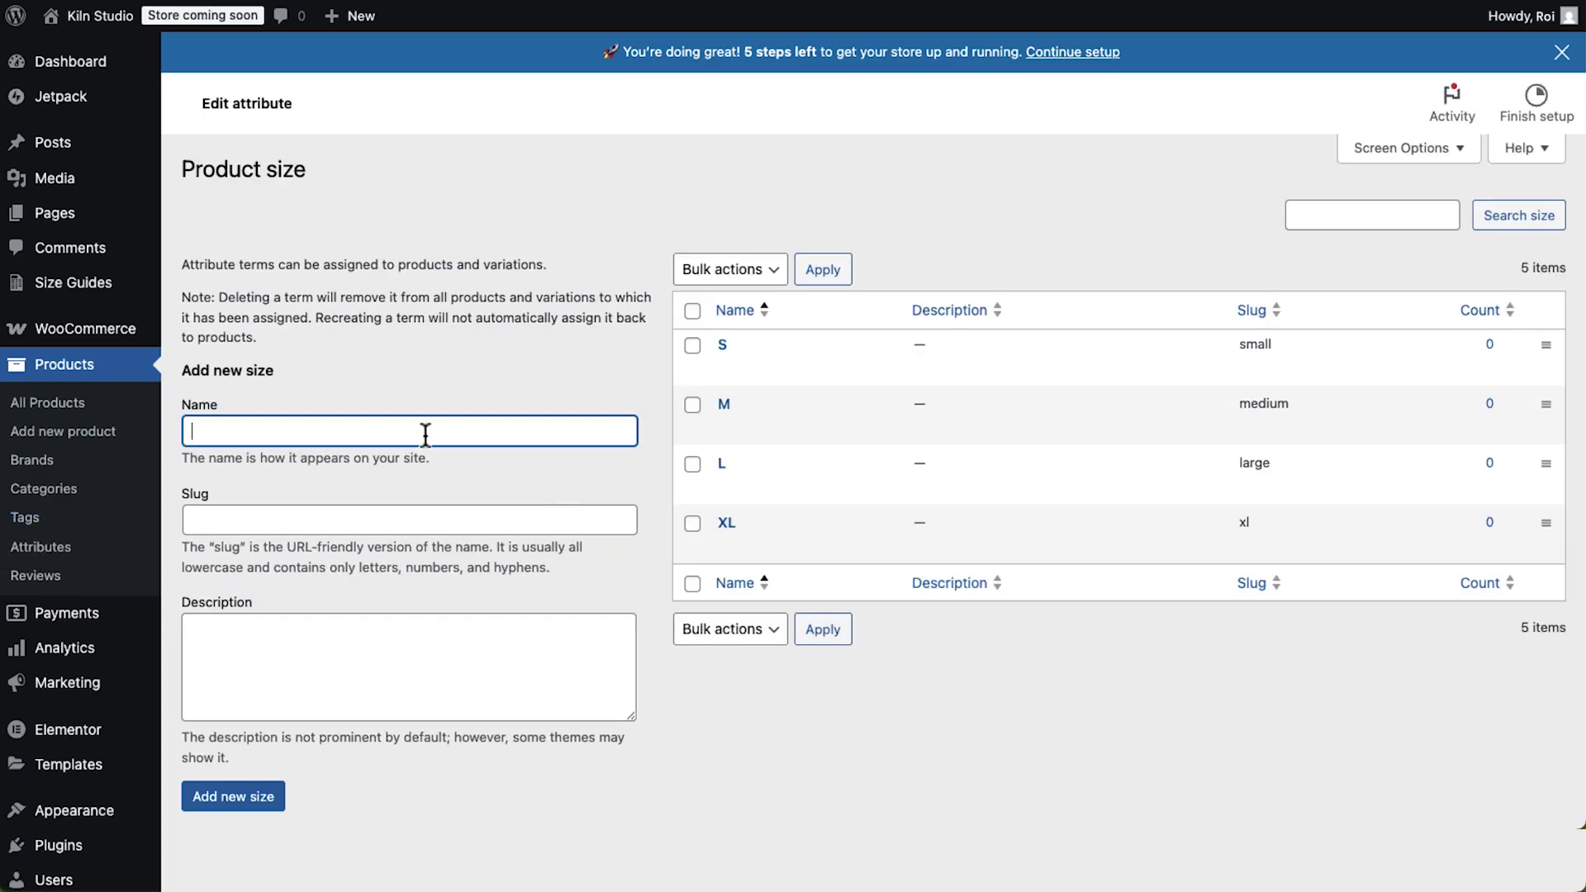
left_click(421, 527)
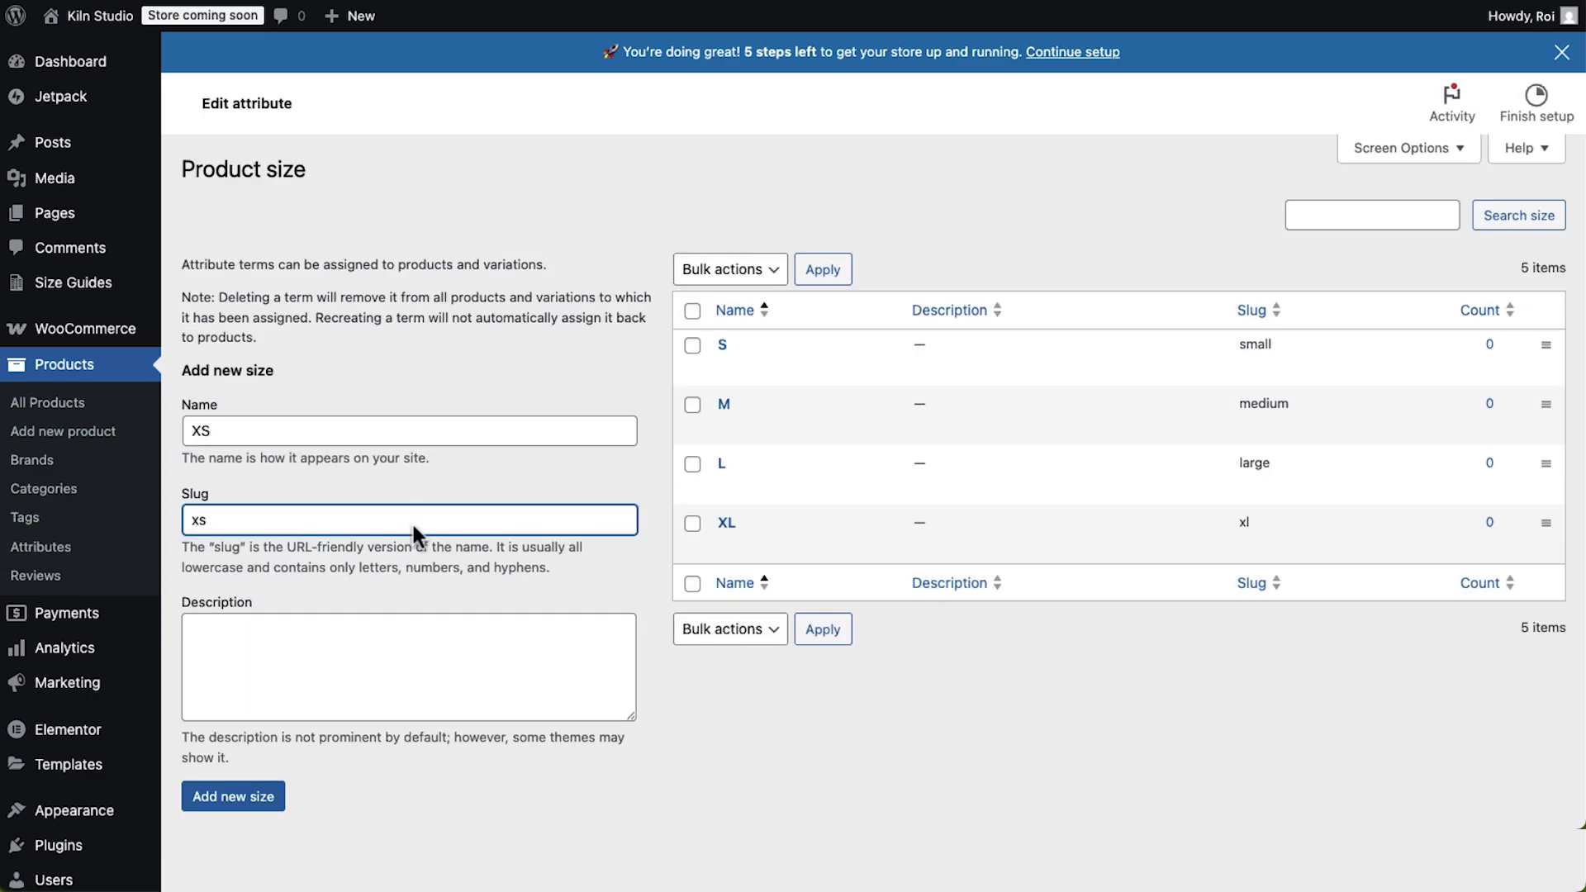
left_click(219, 798)
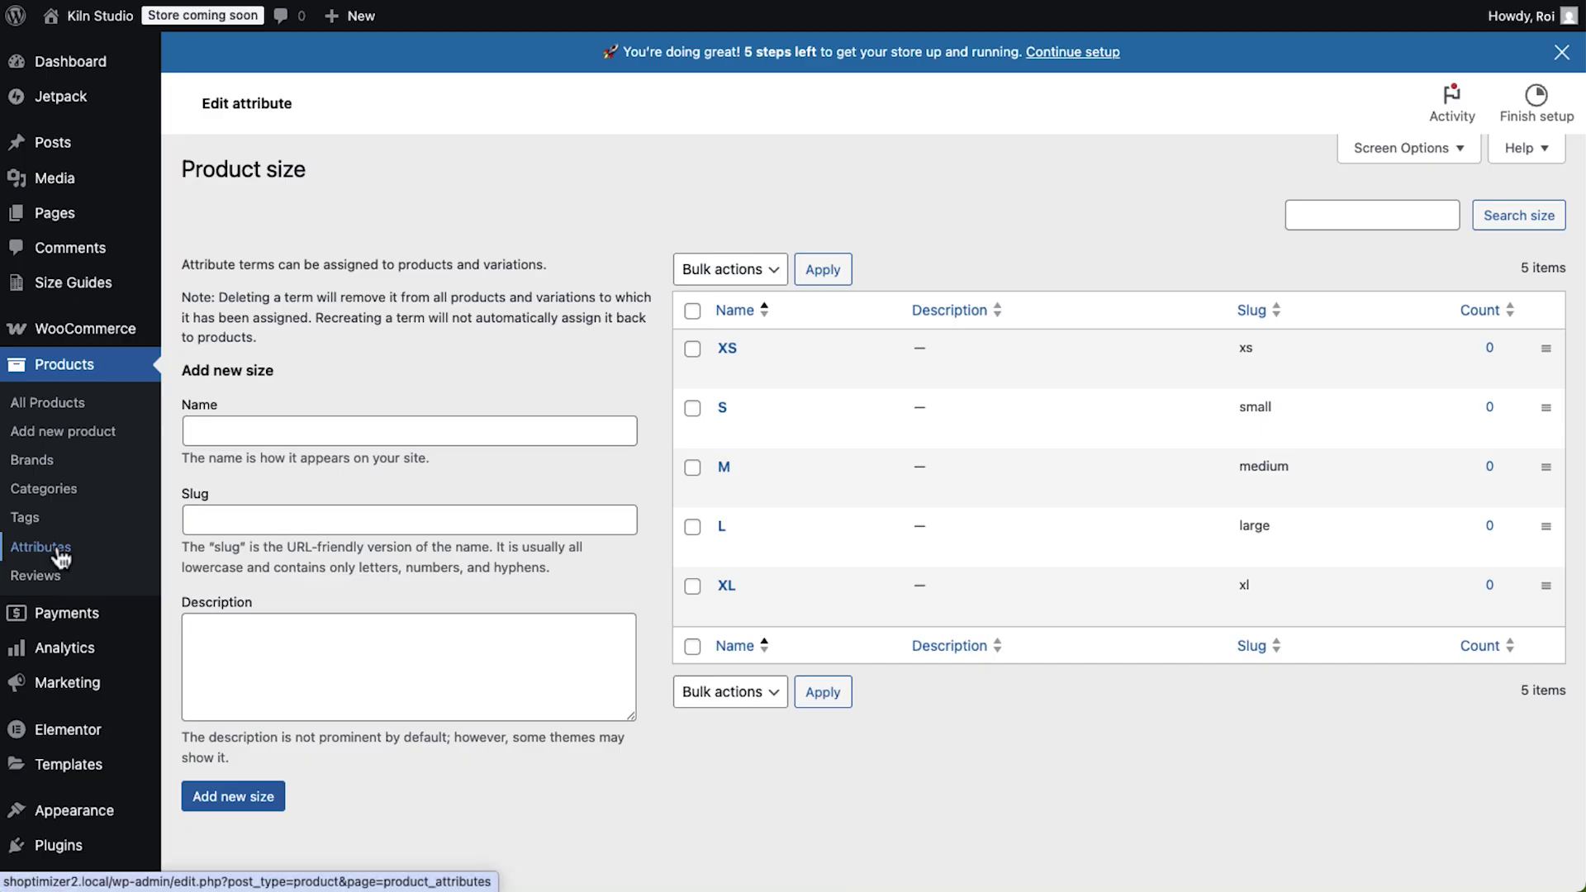
Step: Start the shoe size terms by entering 35 as the first term's name and slug
left_click(55, 542)
left_click(698, 303)
left_click(70, 549)
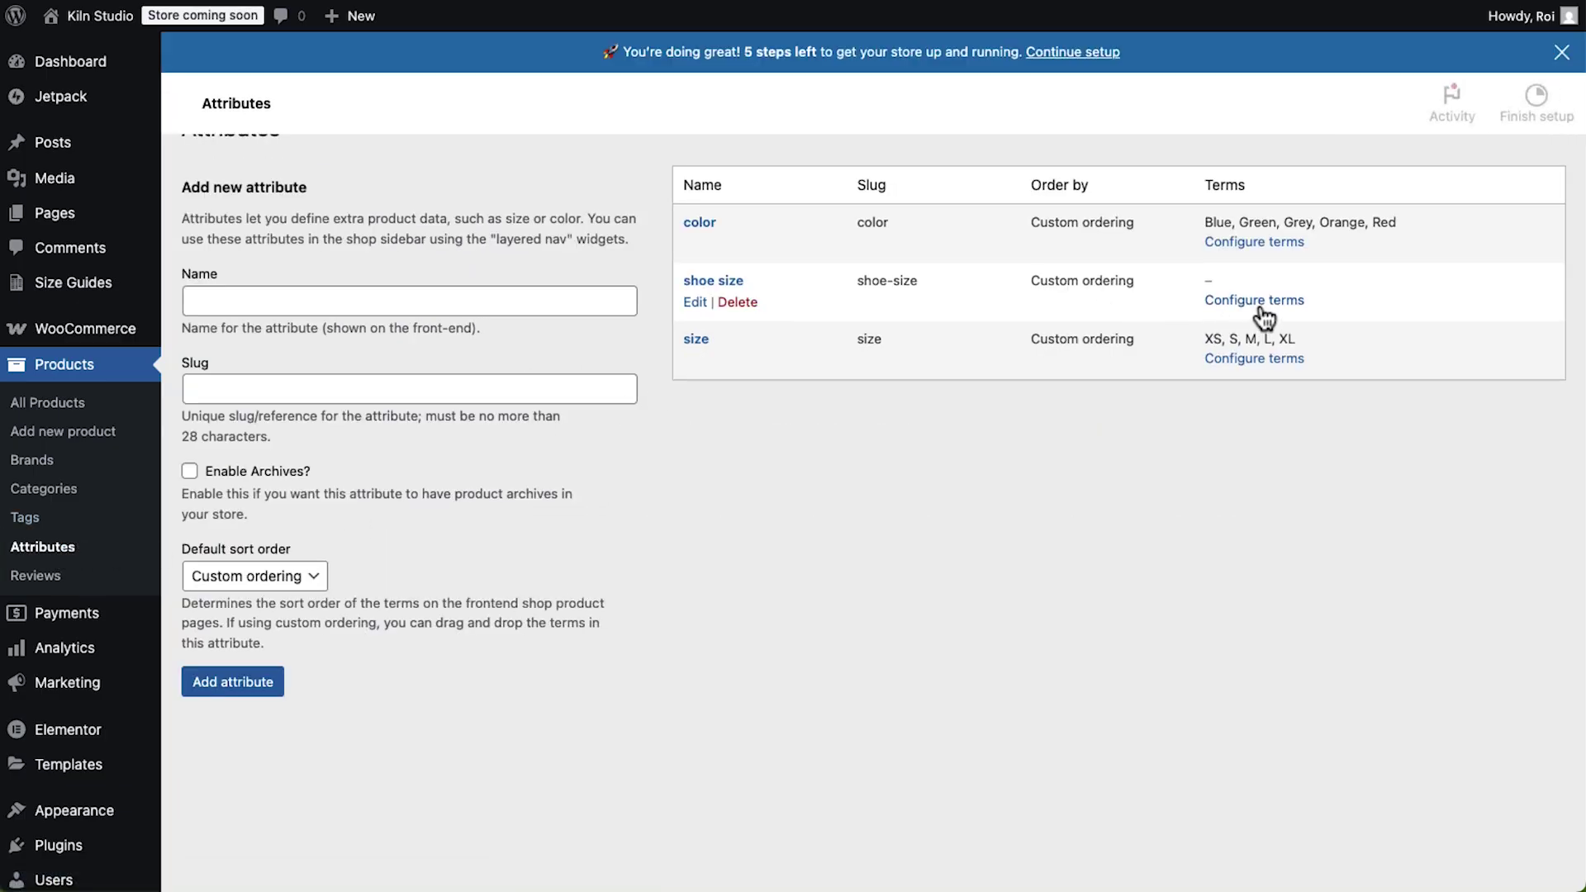
left_click(1255, 301)
type("35")
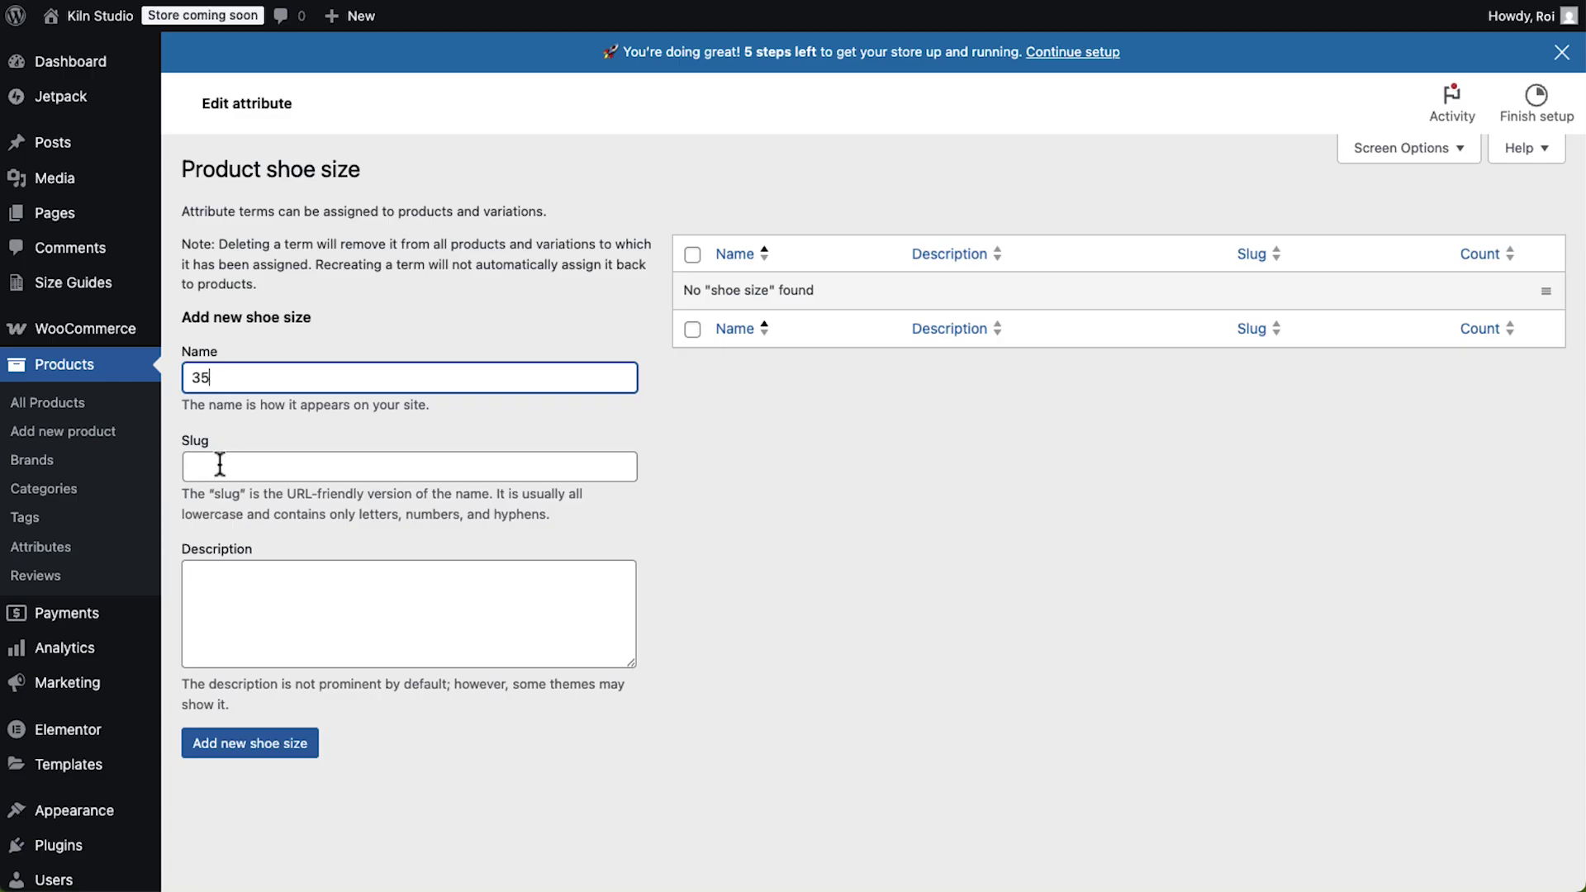
left_click(220, 466)
type("35")
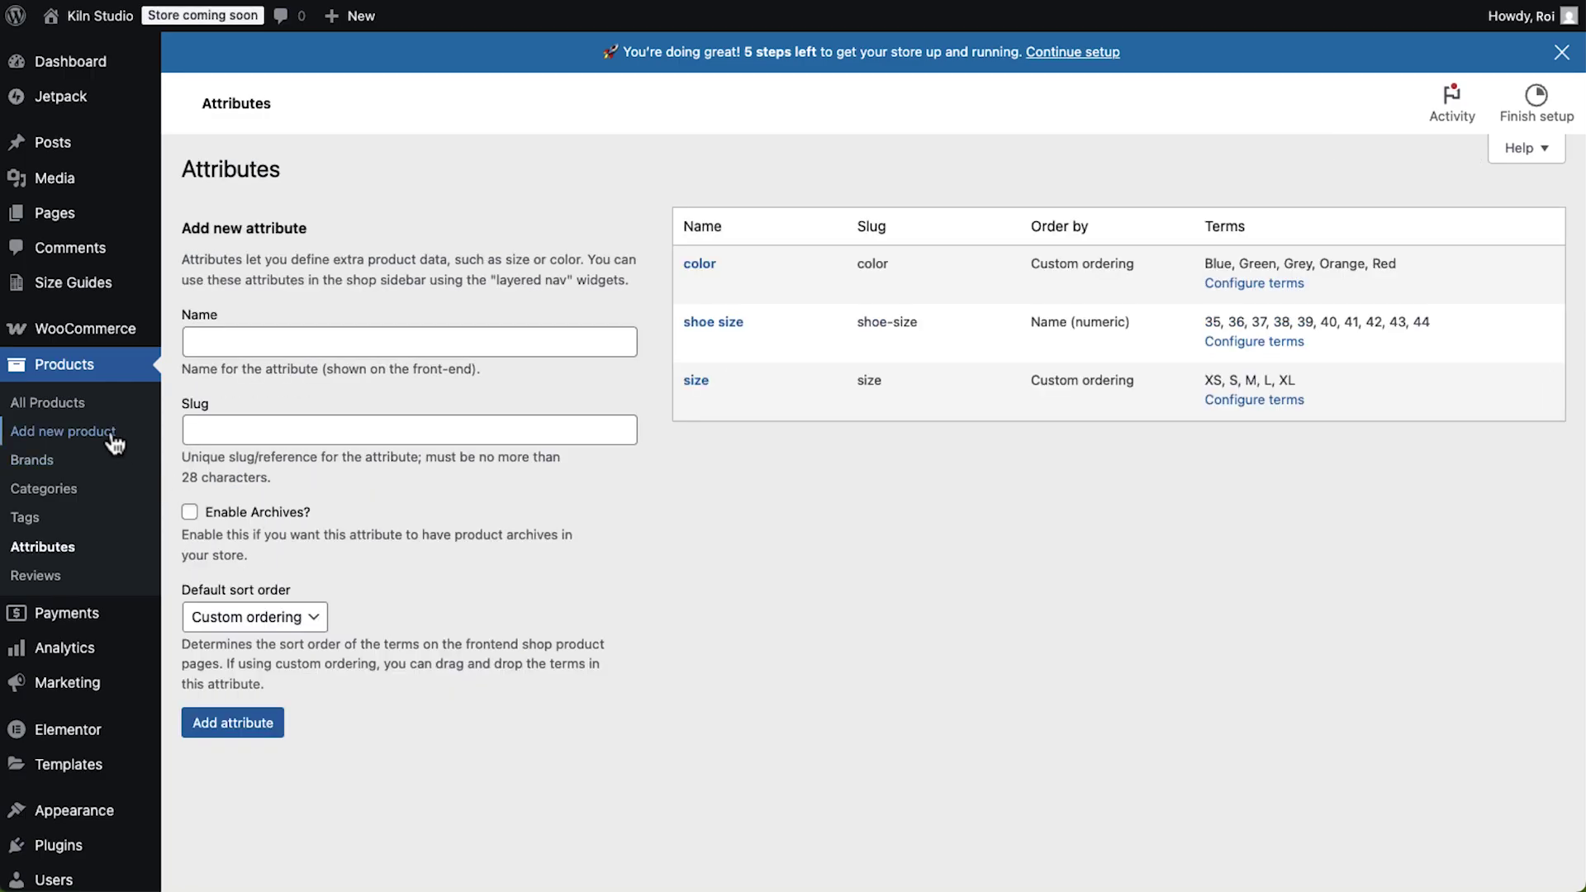
Step: Start a new product titled Tech Sleeve Oversized Tee as a variable product
left_click(113, 436)
type("Tech Sleeve Oversized Tee")
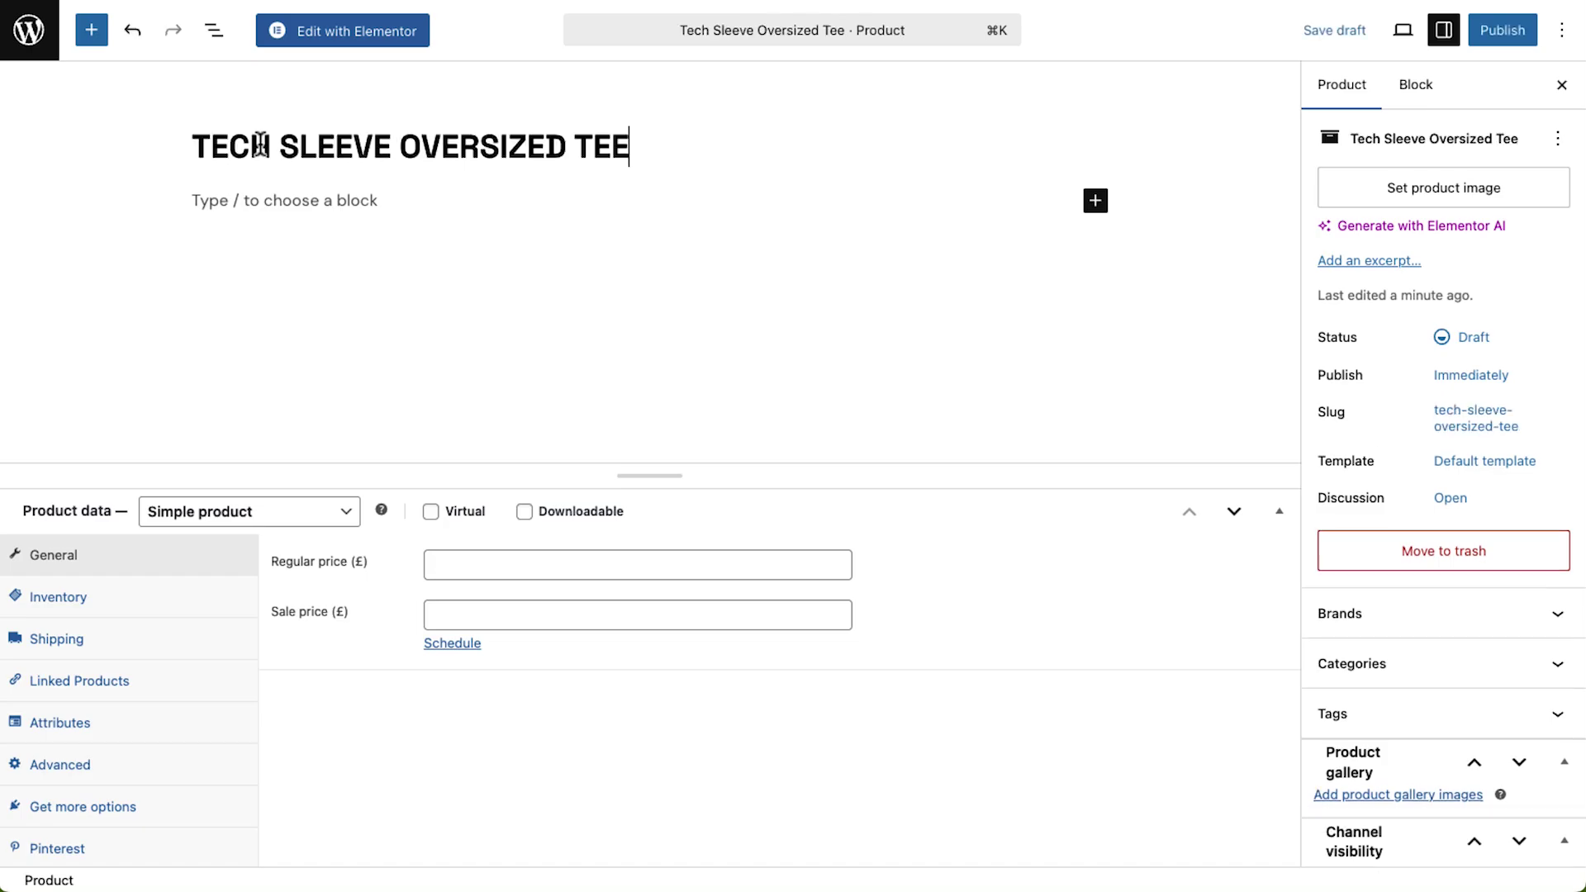
left_click(325, 512)
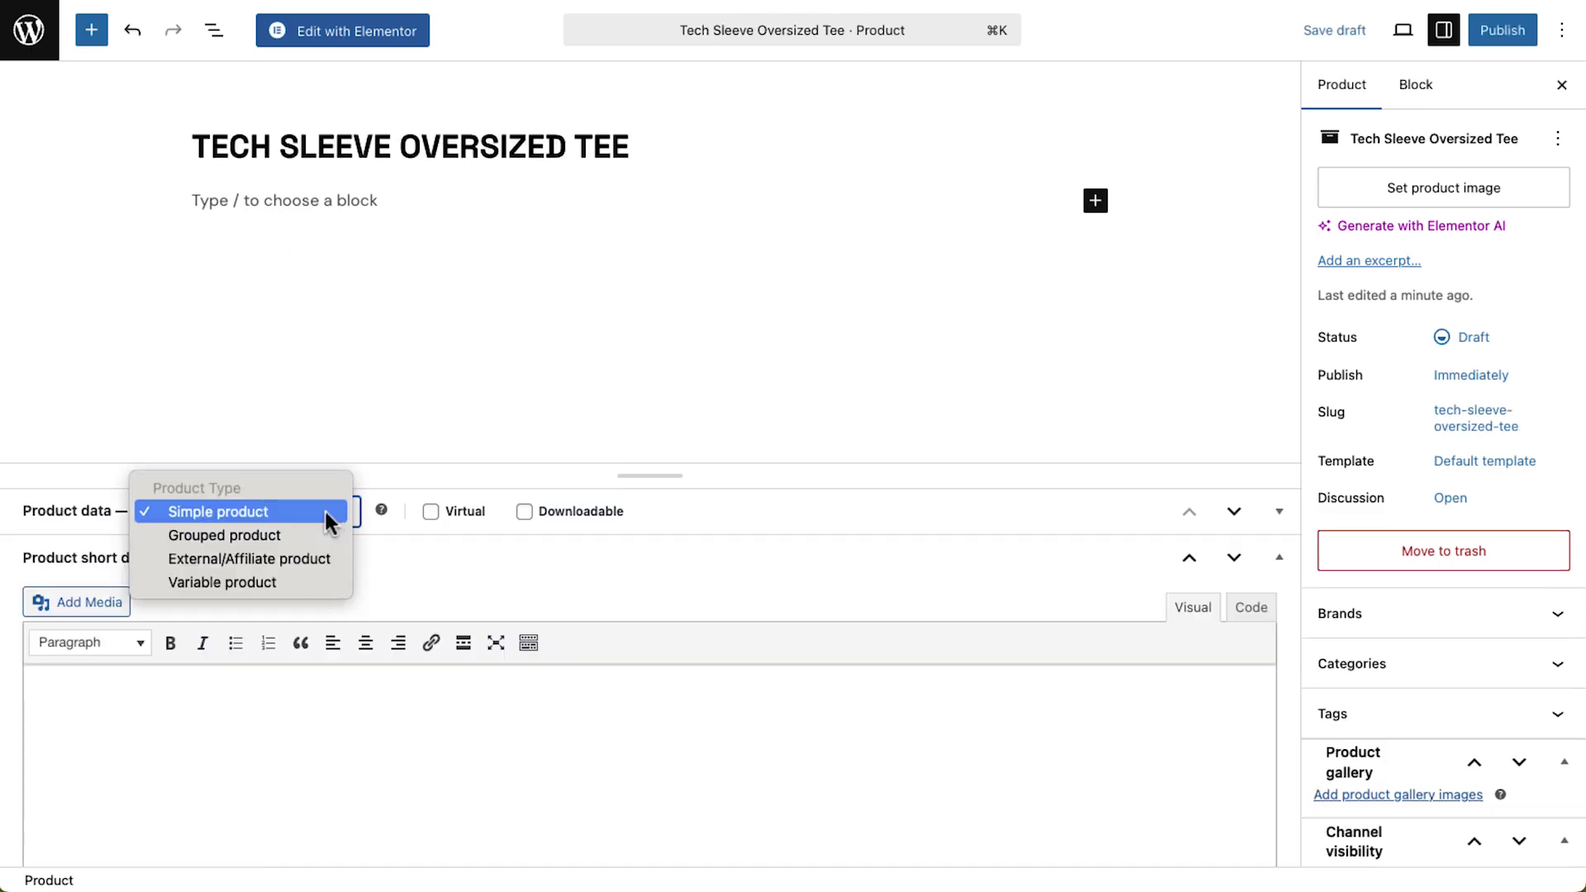
left_click(294, 582)
Step: Add the existing color and size attributes to the product
left_click(156, 684)
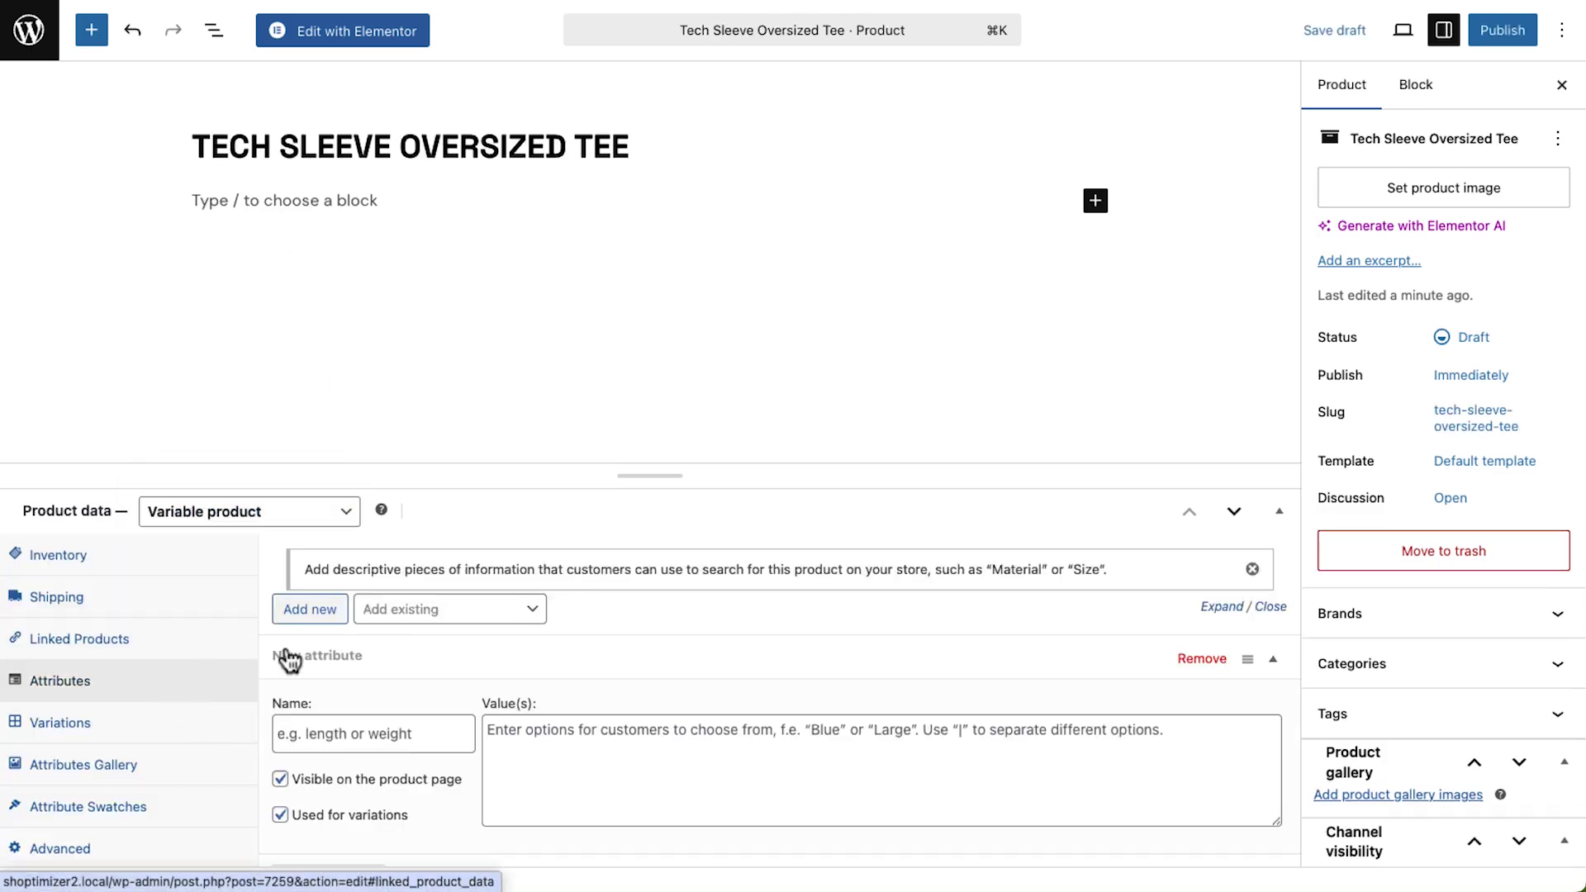
left_click(432, 620)
left_click(419, 684)
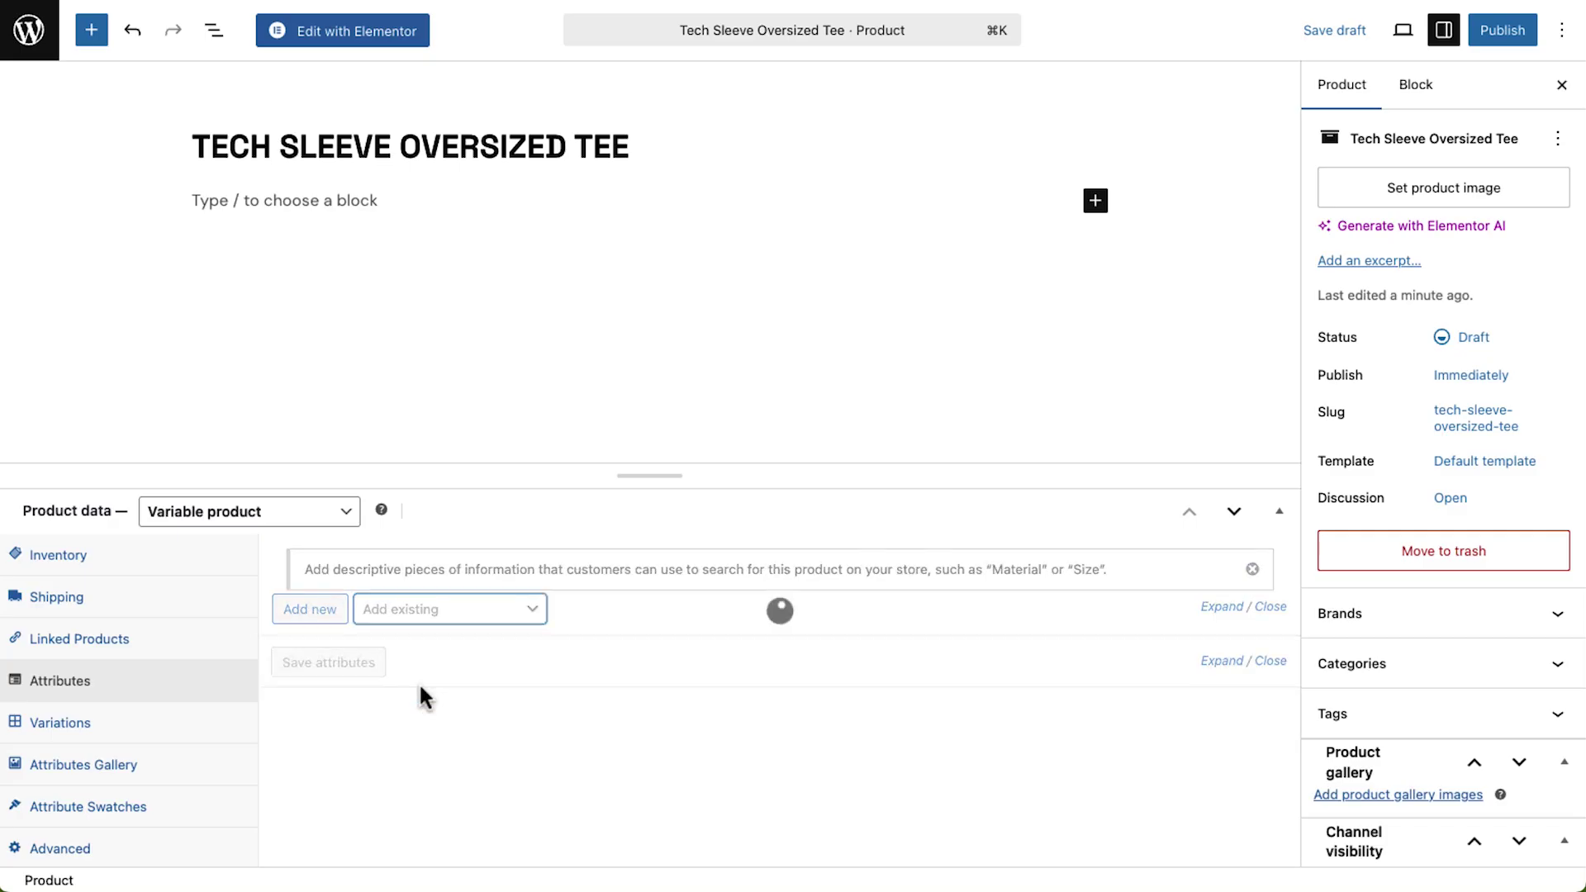
left_click(451, 620)
left_click(425, 754)
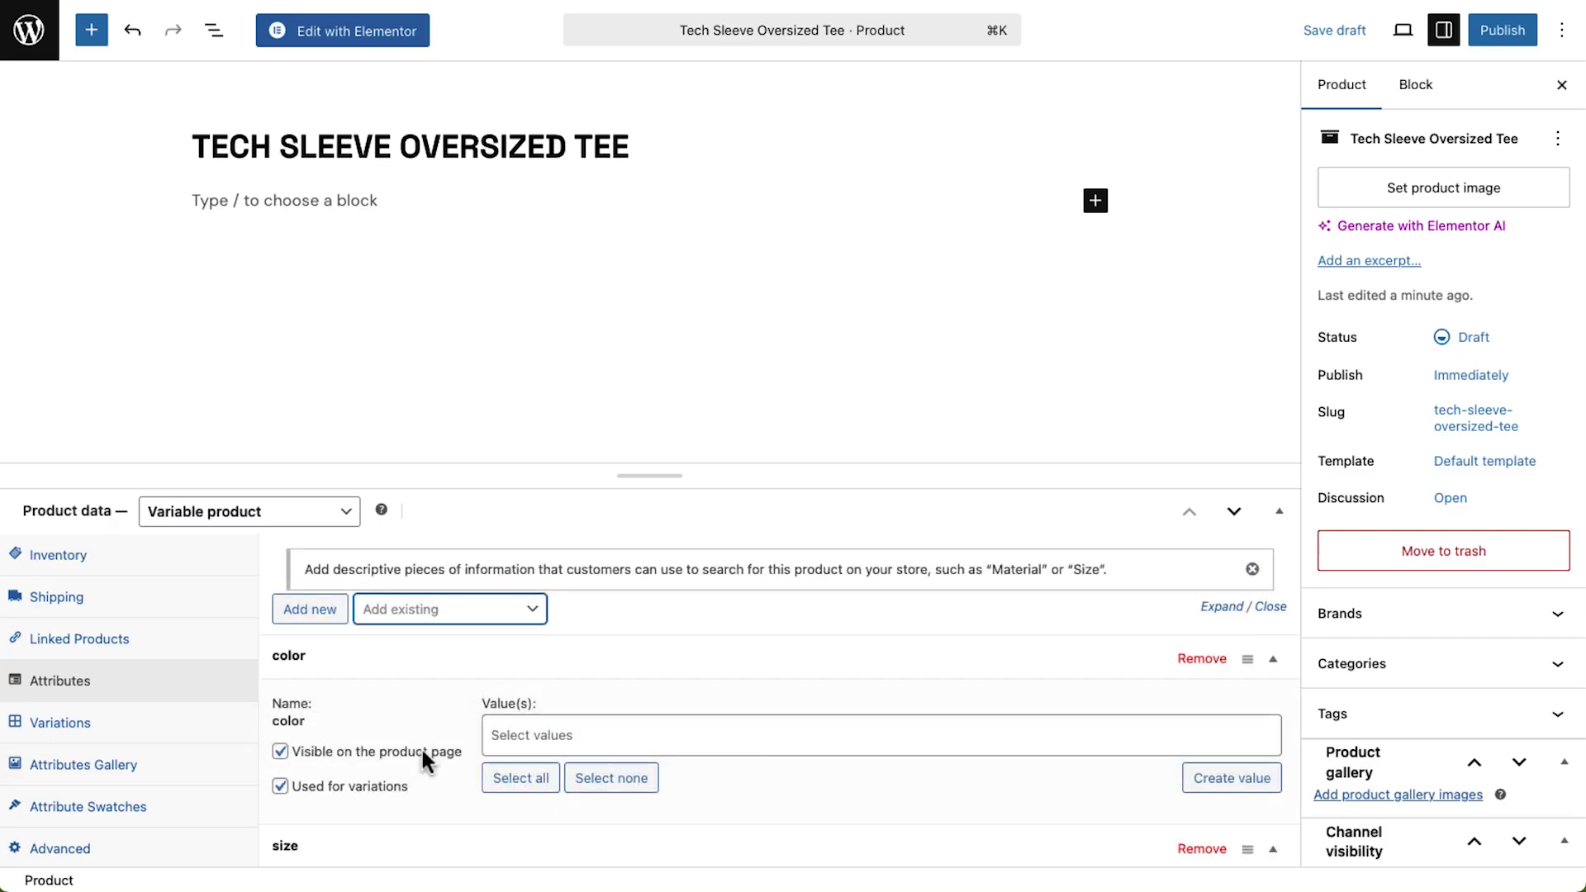
scroll(421, 756, "down", 3)
Step: Give the color attribute the values Blue and Black
left_click(536, 551)
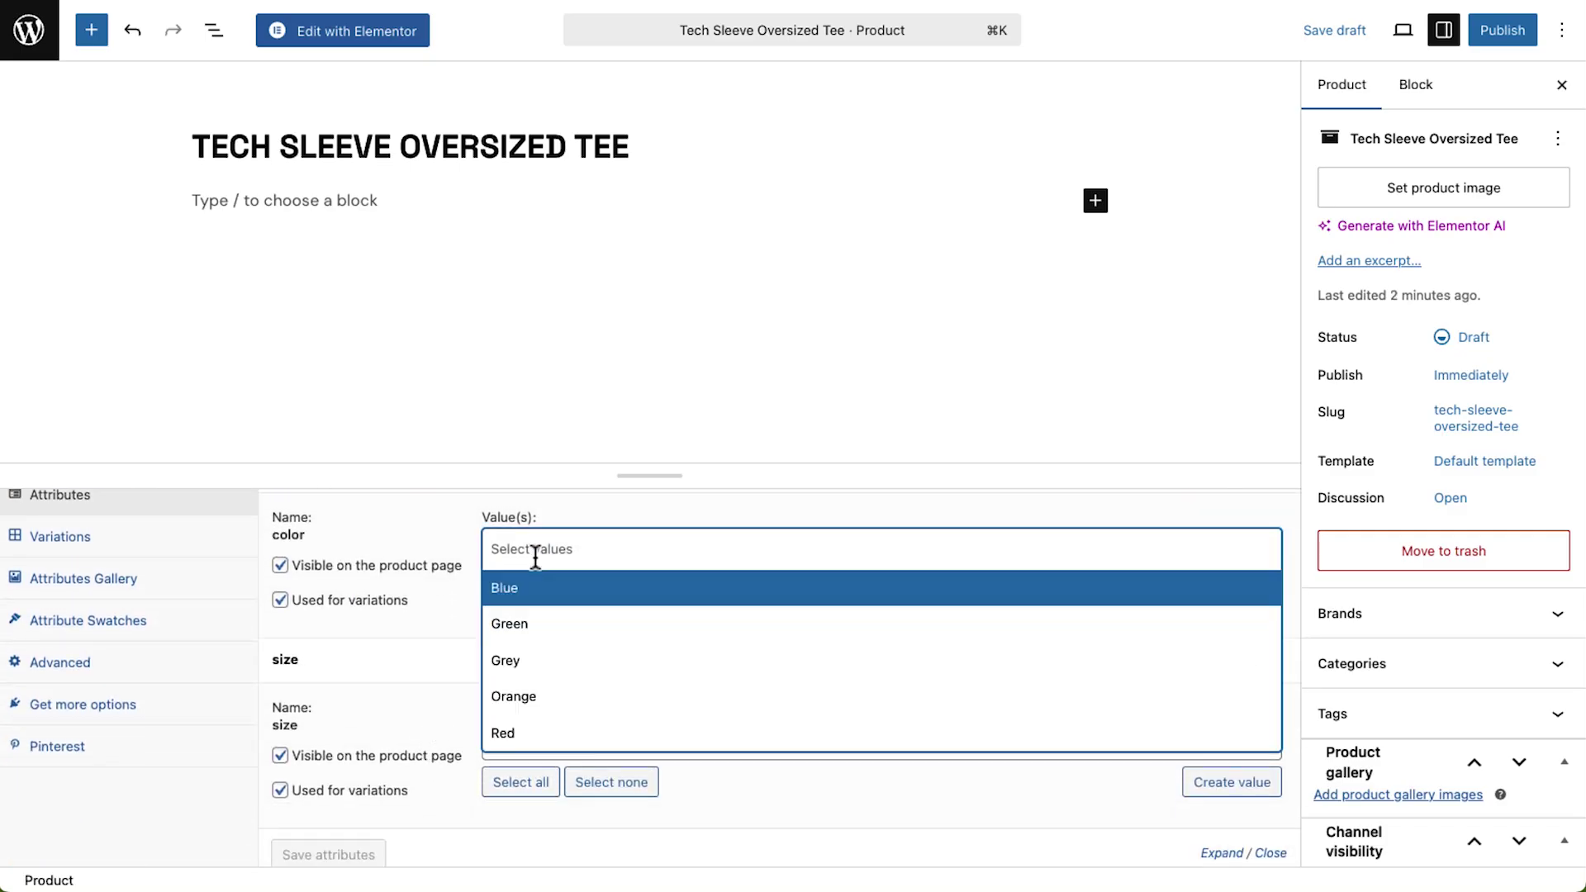
left_click(539, 609)
left_click(565, 569)
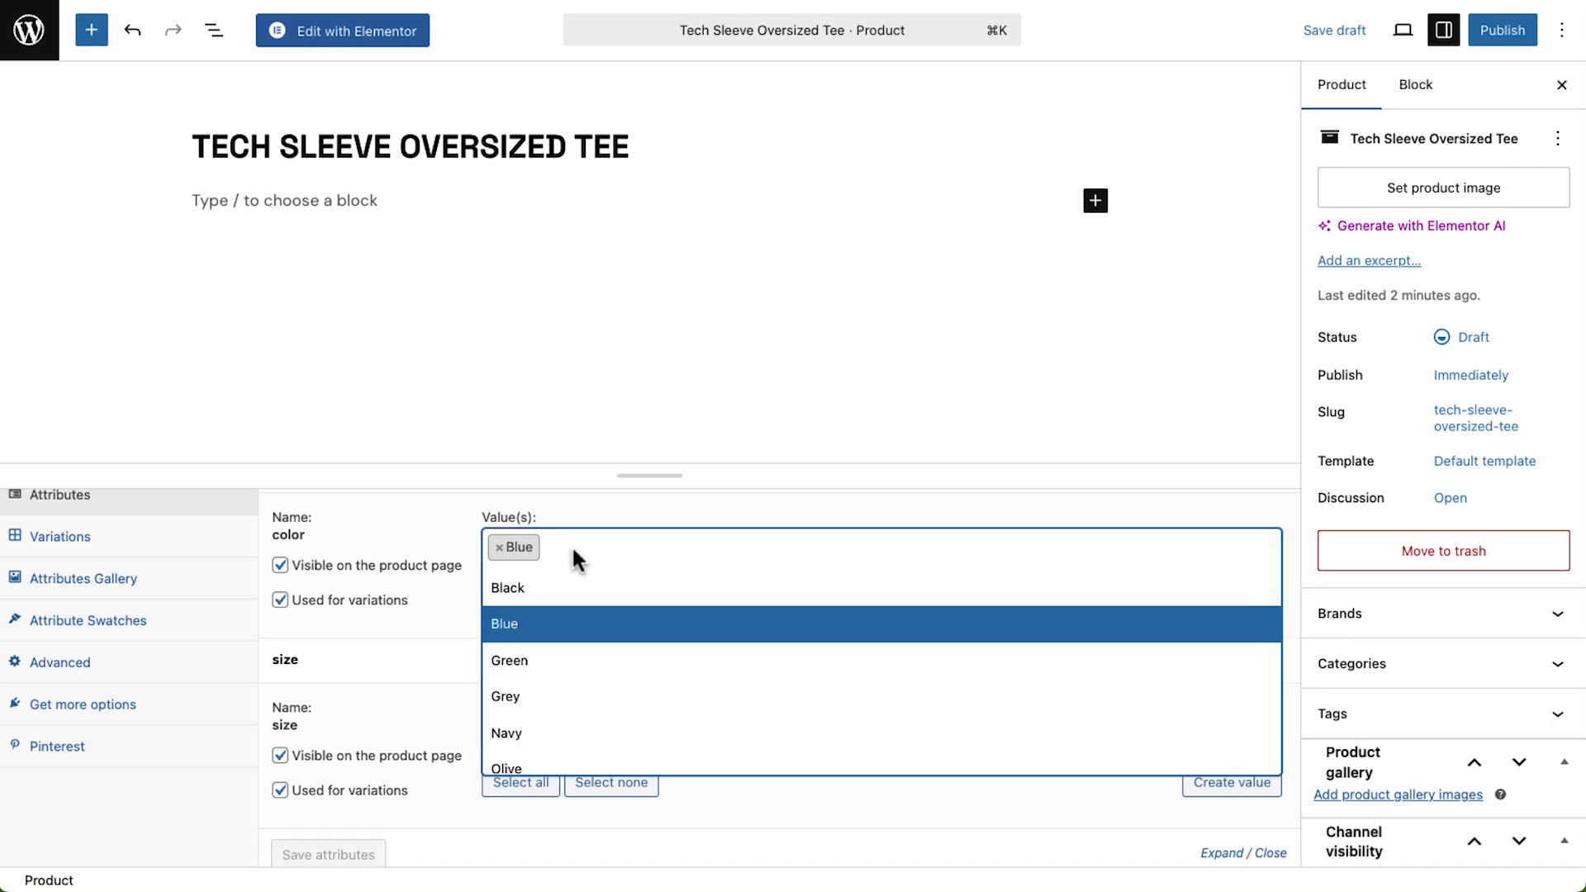
left_click(577, 596)
Step: Give size the values XS, S, M, L and XL and save the attributes
left_click(488, 738)
left_click(539, 578)
left_click(556, 739)
left_click(560, 600)
left_click(609, 727)
left_click(608, 665)
left_click(660, 744)
left_click(640, 668)
left_click(682, 741)
left_click(672, 691)
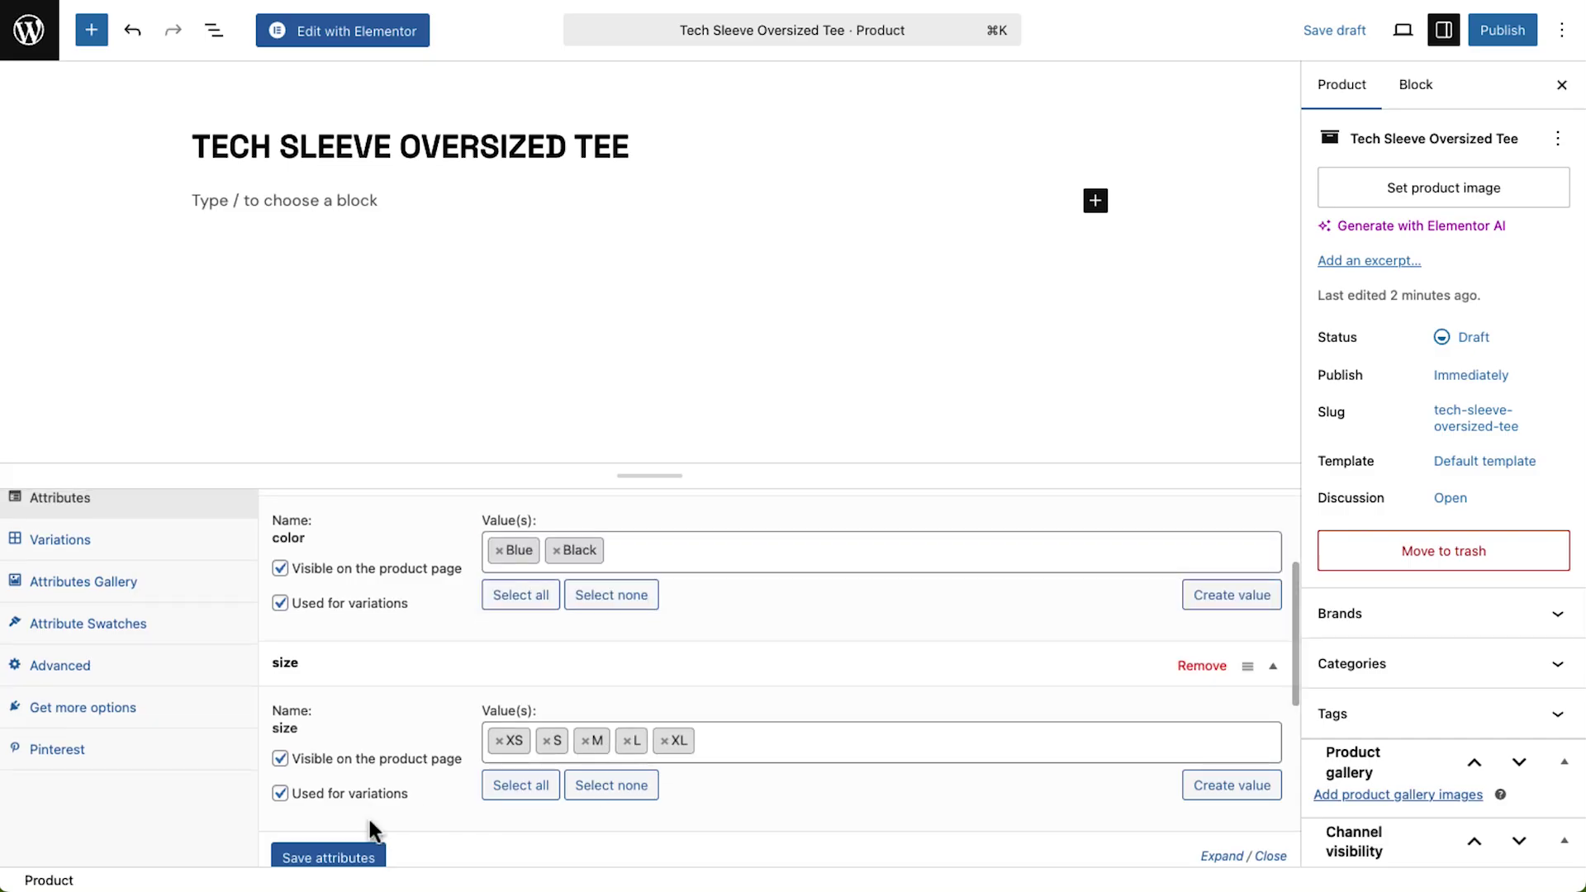
left_click(337, 860)
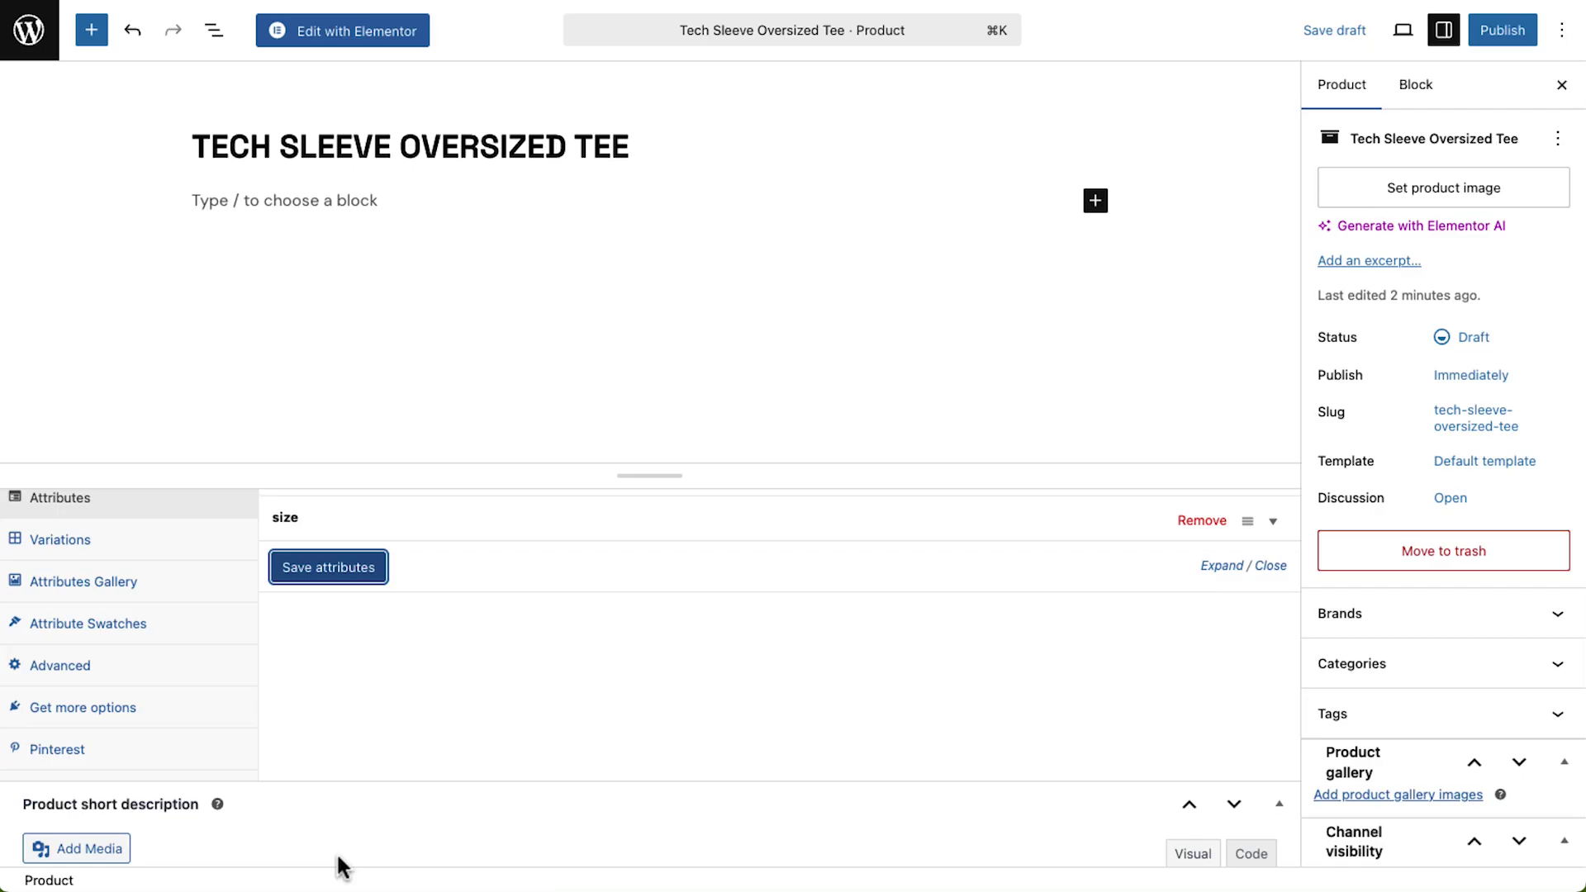
left_click(175, 545)
Step: Generate all color/size variations with Blue and S as the defaults
scroll(579, 643, "up", 1)
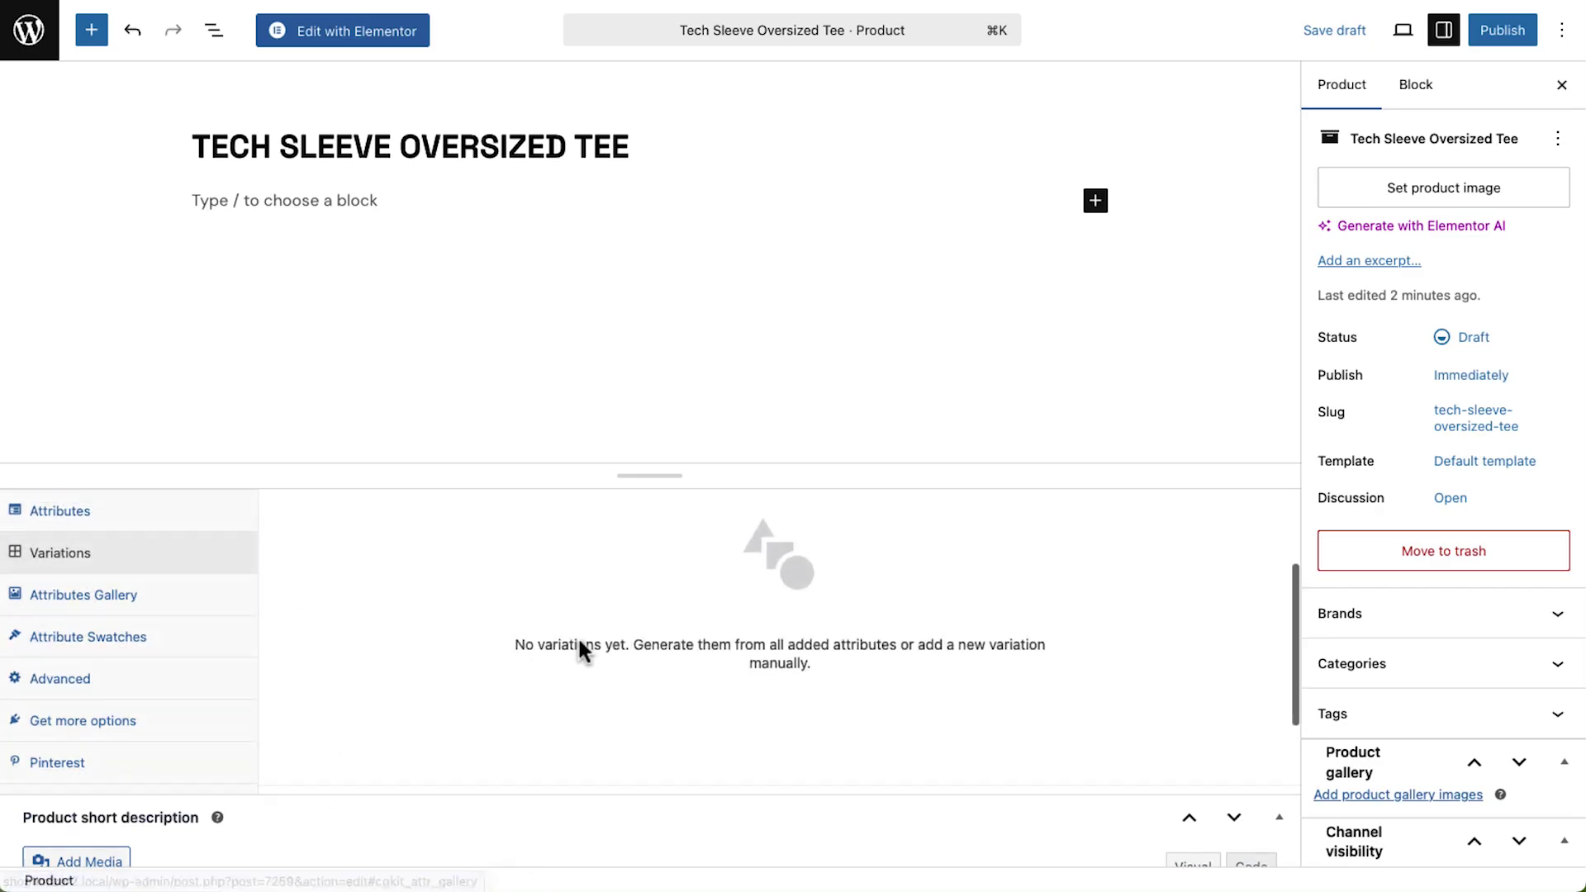
scroll(577, 636, "up", 3)
left_click(346, 563)
left_click(535, 592)
left_click(521, 641)
left_click(637, 591)
key("Escape")
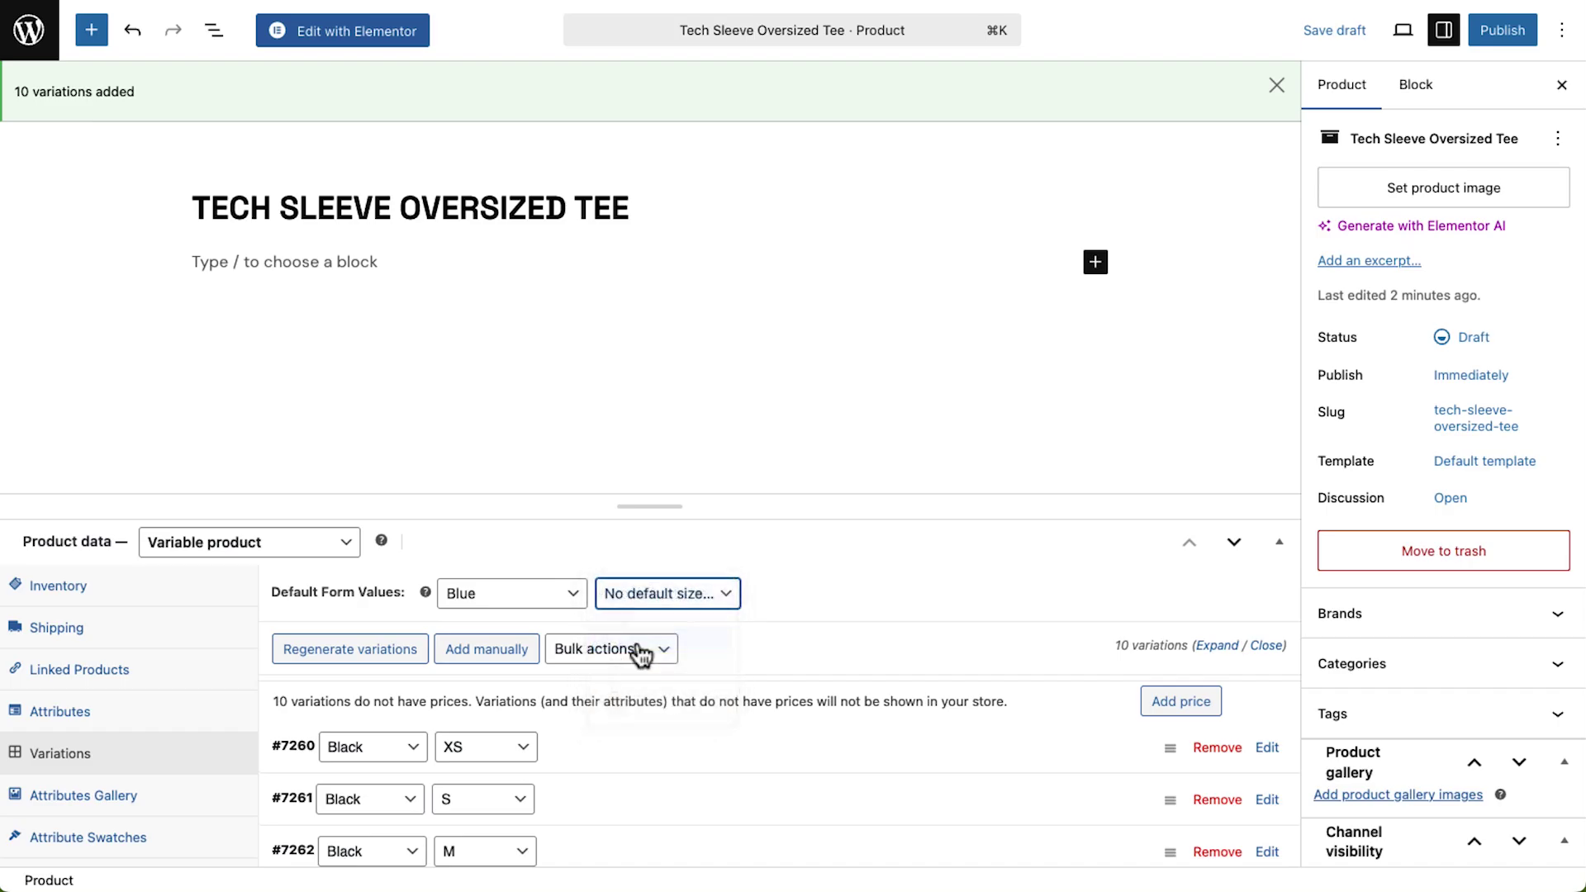
Step: Bulk-set the regular price of every variation to 35
scroll(742, 673, "down", 3)
left_click(630, 565)
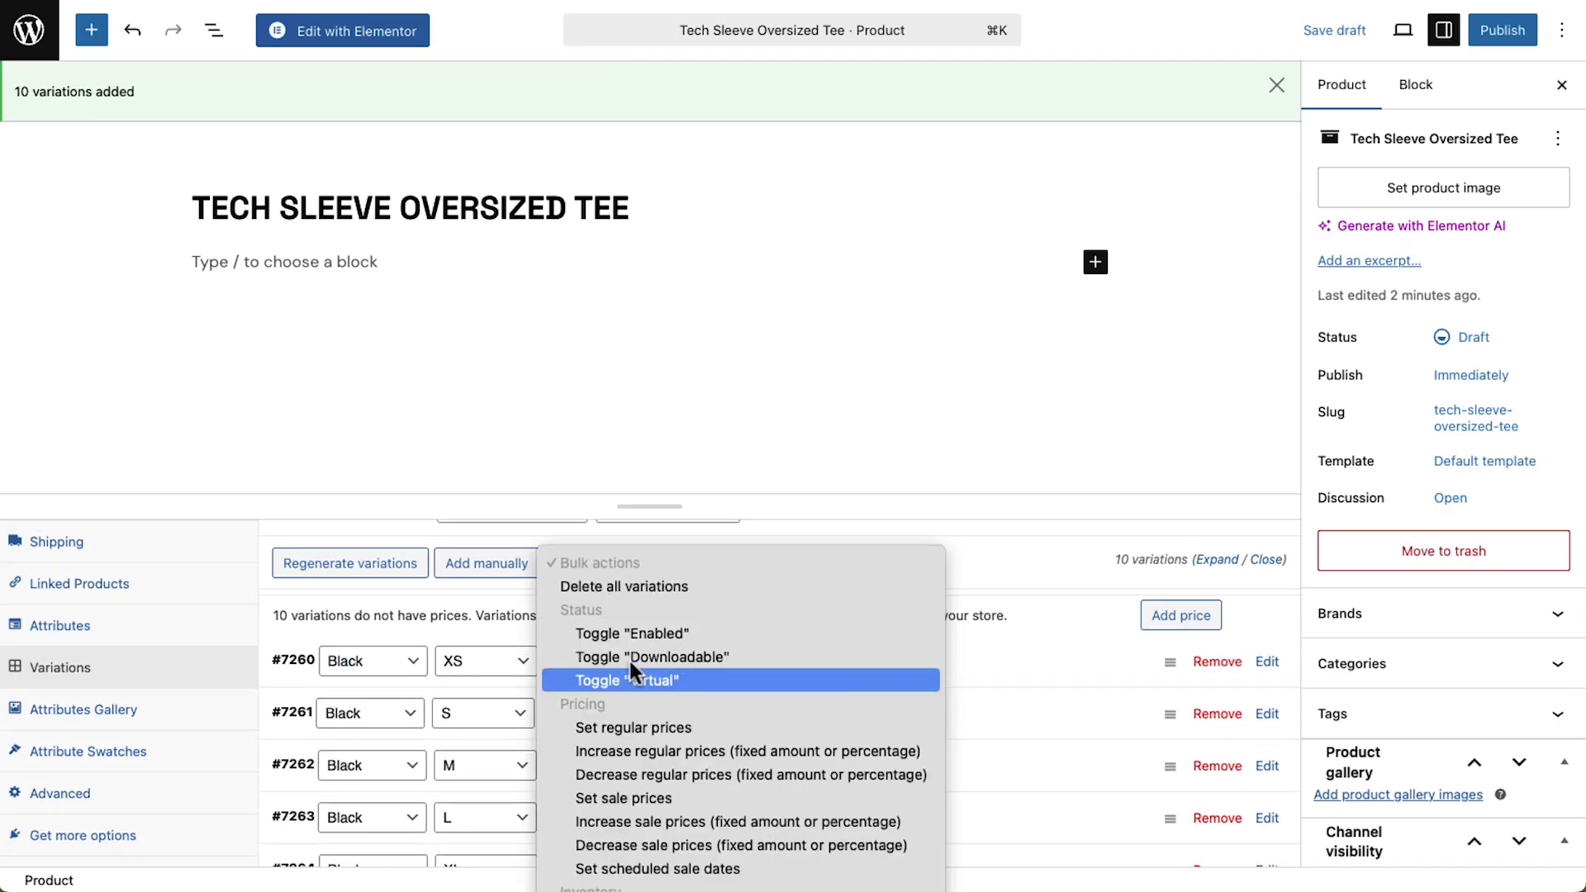
left_click(653, 732)
type("35")
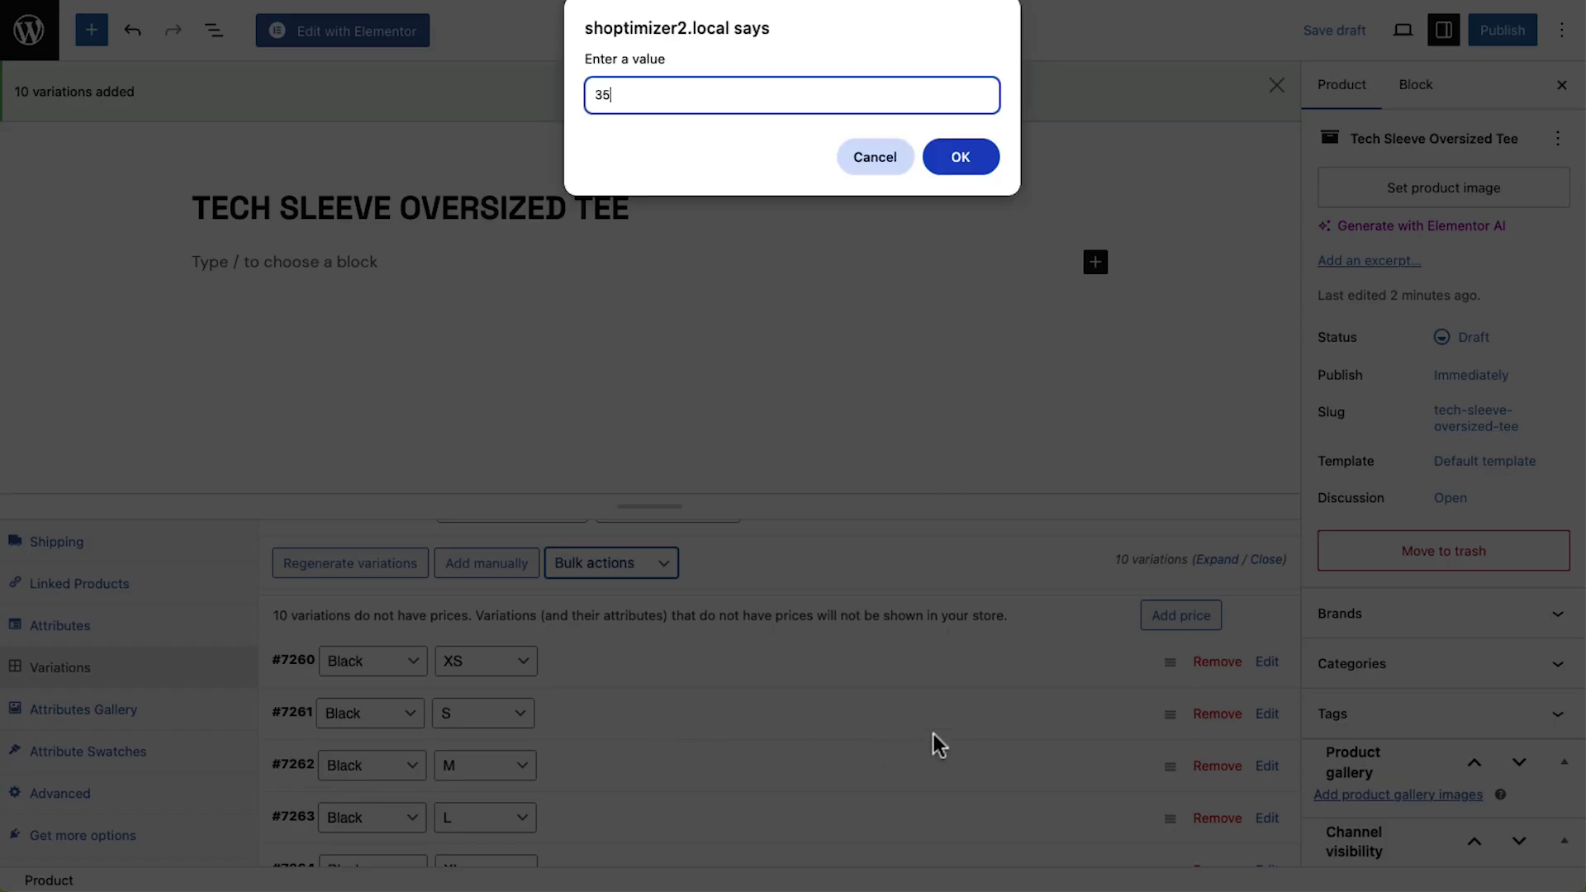
left_click(932, 157)
left_click(957, 100)
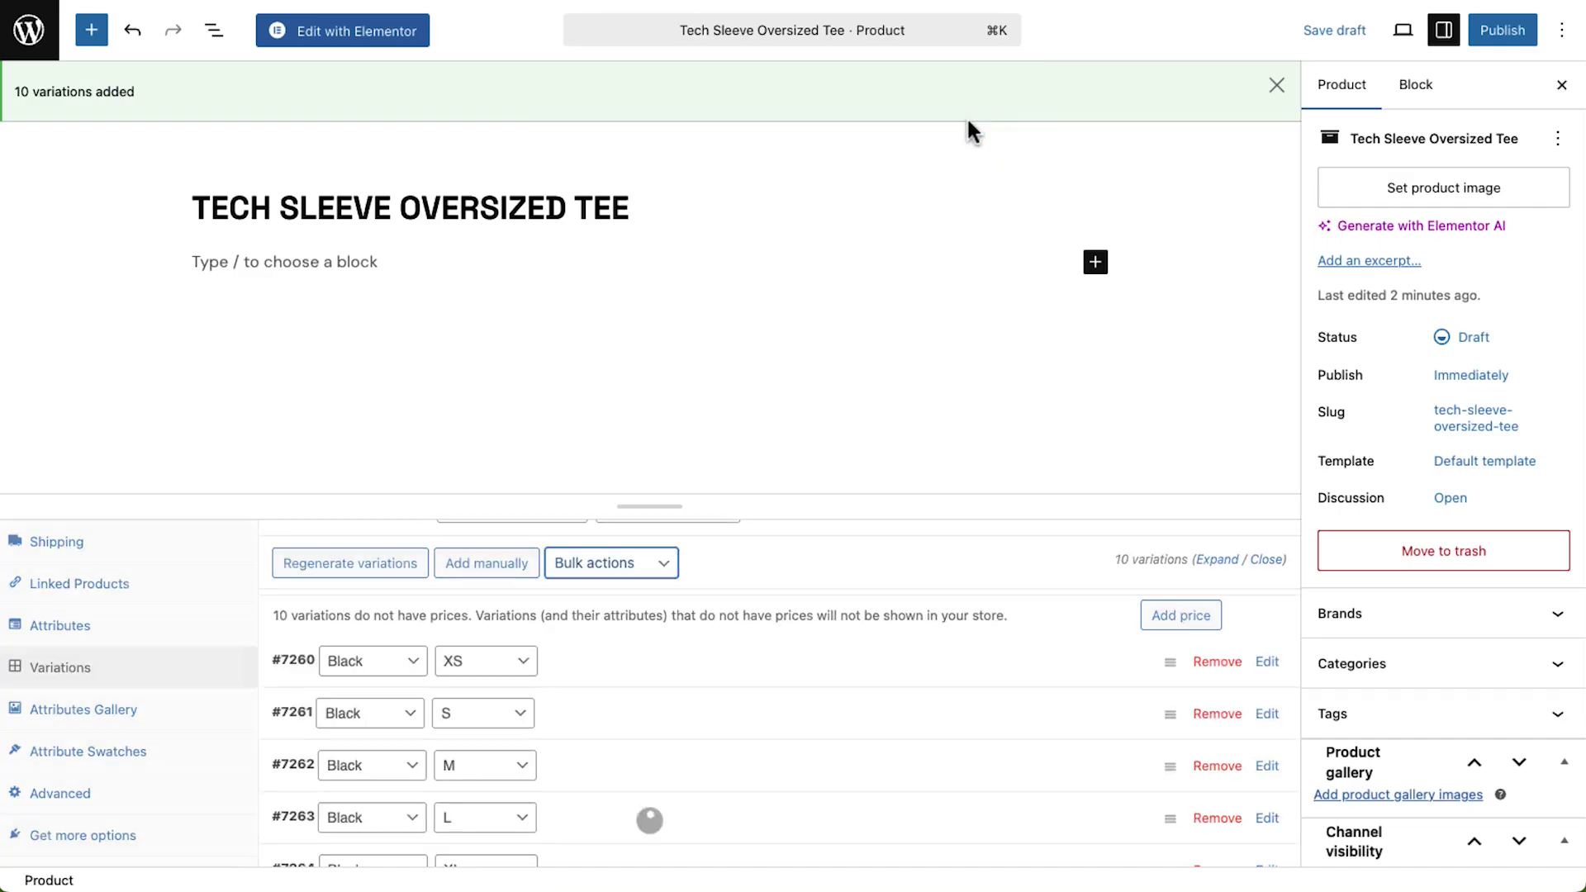
Step: Give the Black XS variation the black tee photo, a pasted SKU, price 35 and stock management
left_click(628, 679)
left_click(380, 698)
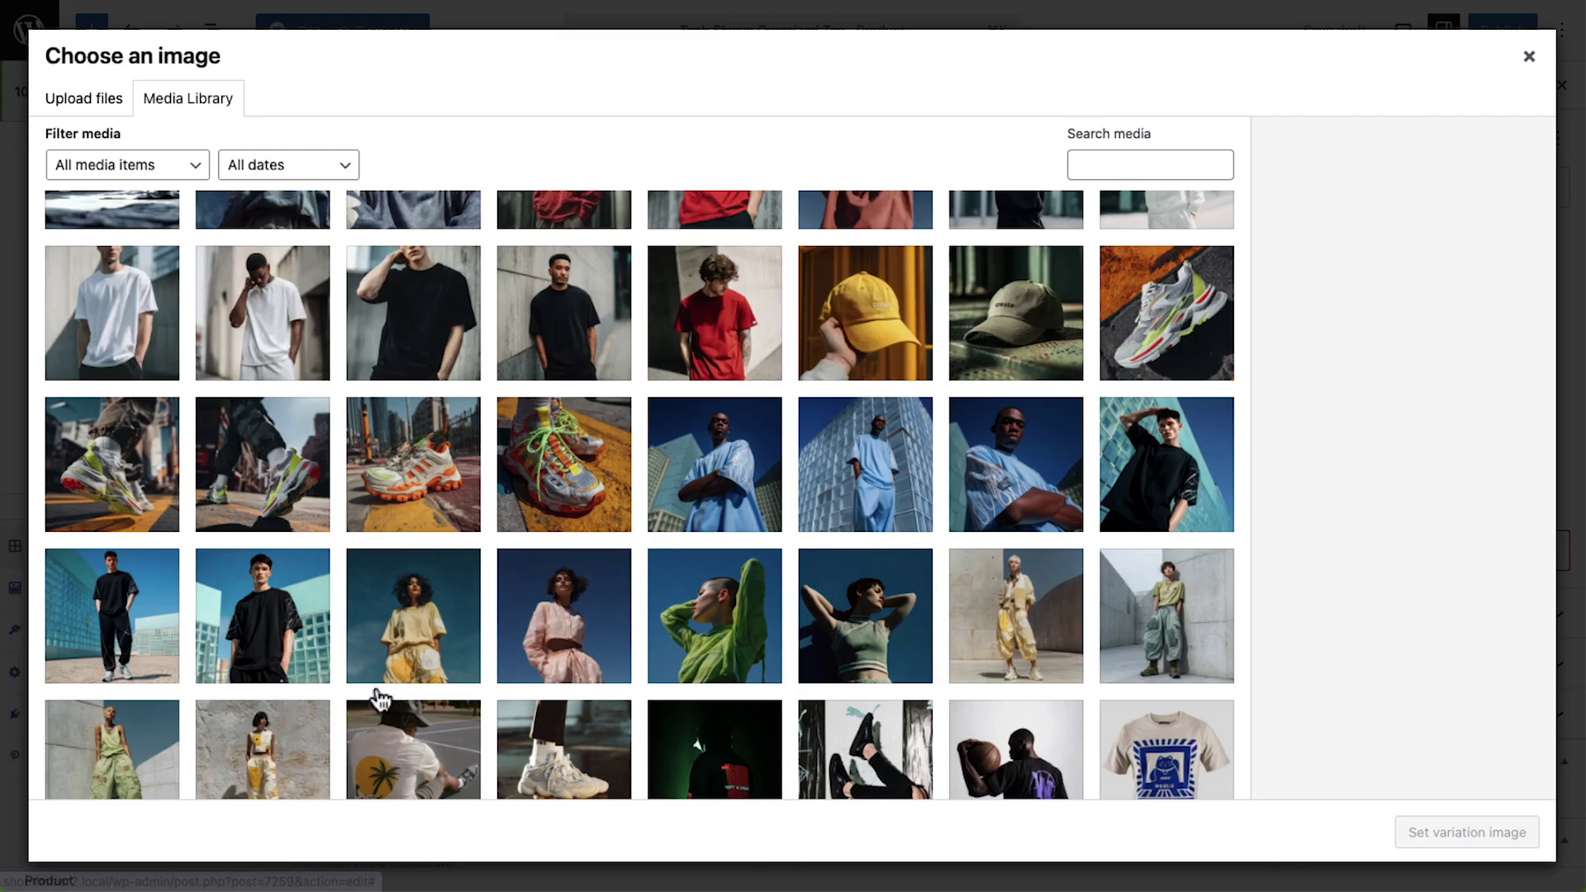
left_click(1171, 464)
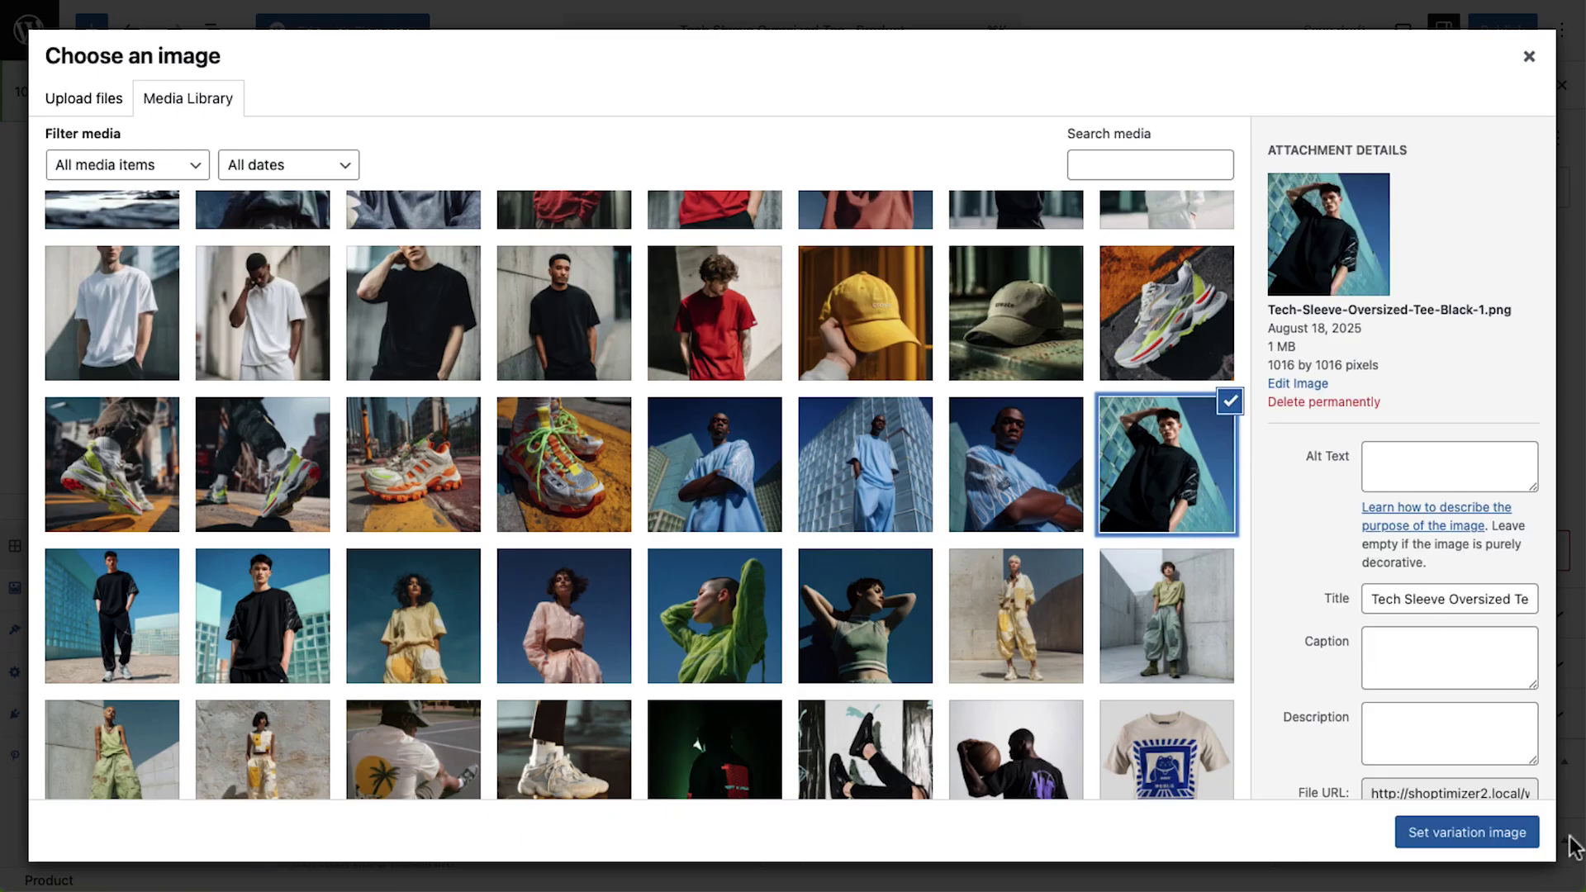
left_click(1512, 849)
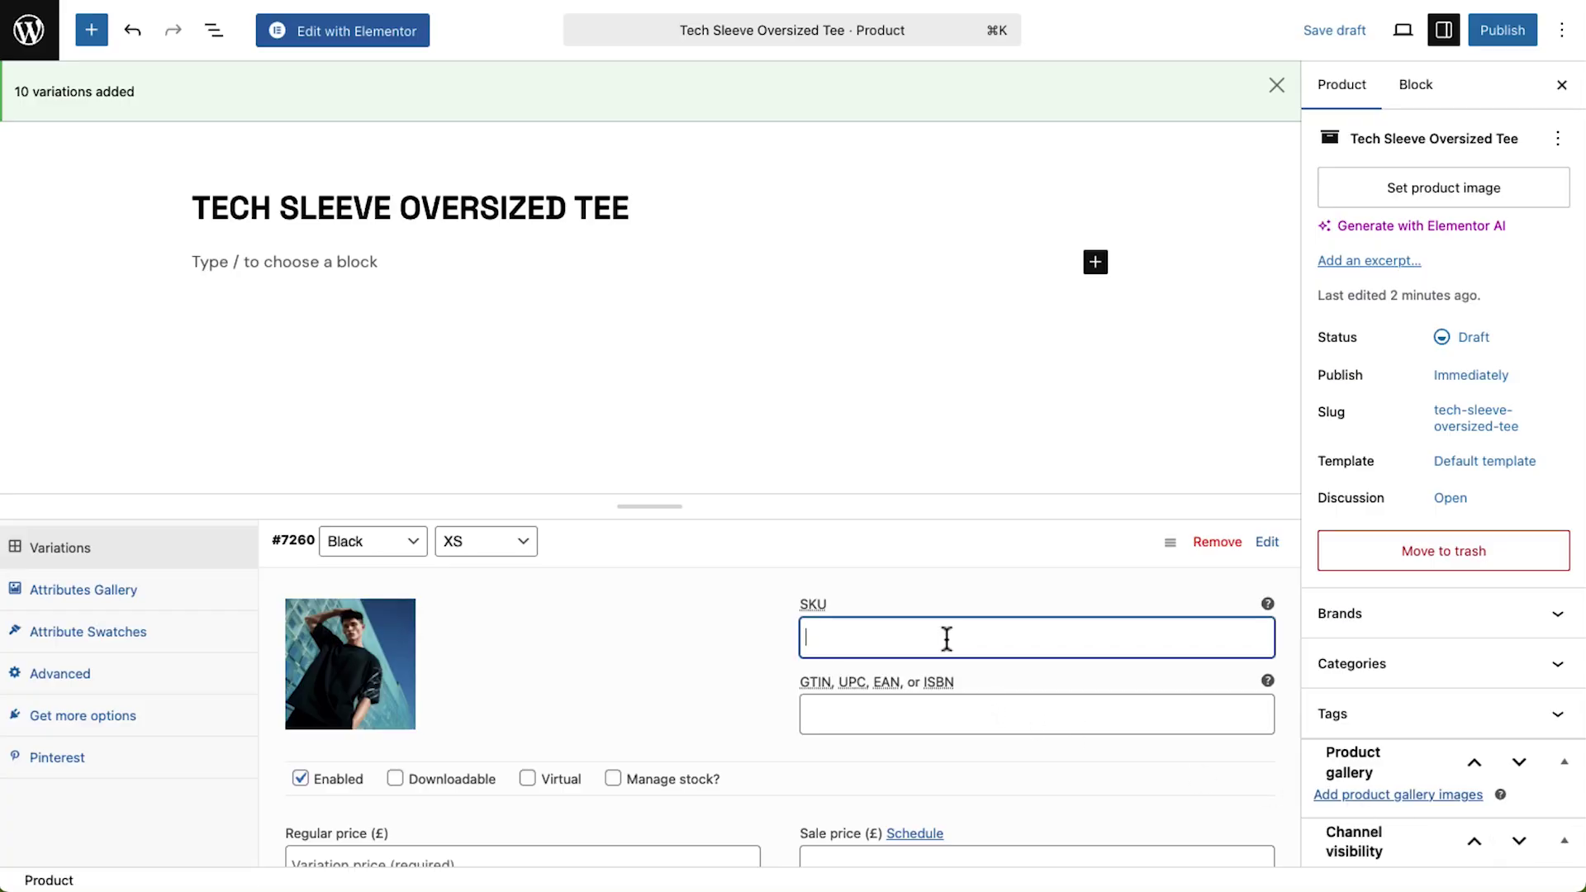
left_click(950, 637)
type("MENS-T-S-TECHSLEEVEOV-BLACK-XS-059")
scroll(587, 776, "down", 2)
left_click(588, 751)
type("35")
scroll(589, 756, "down", 2)
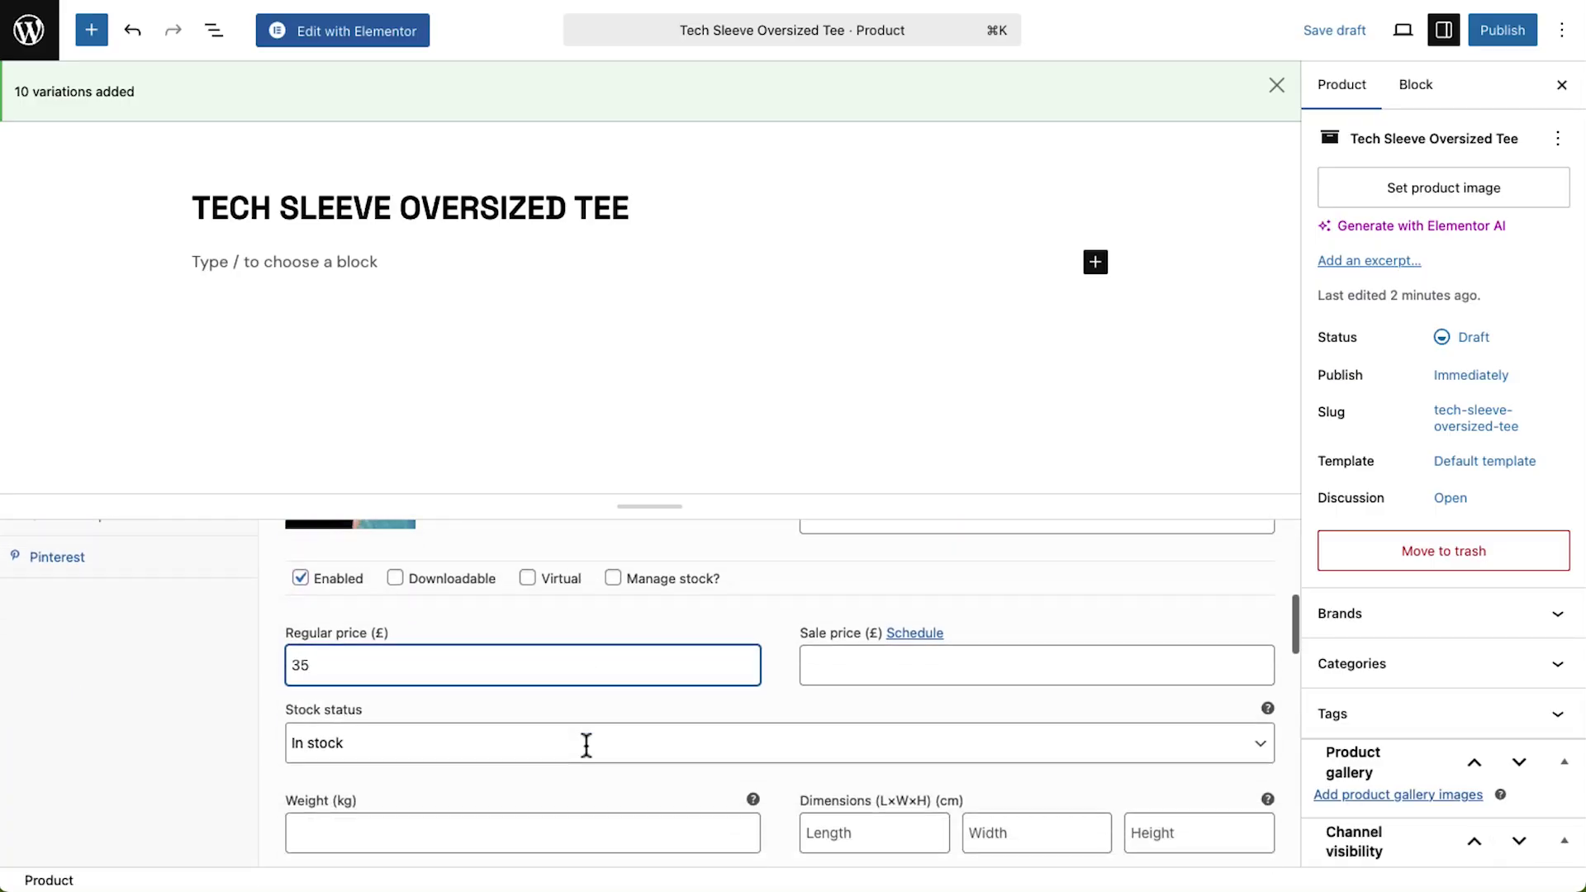
left_click(631, 587)
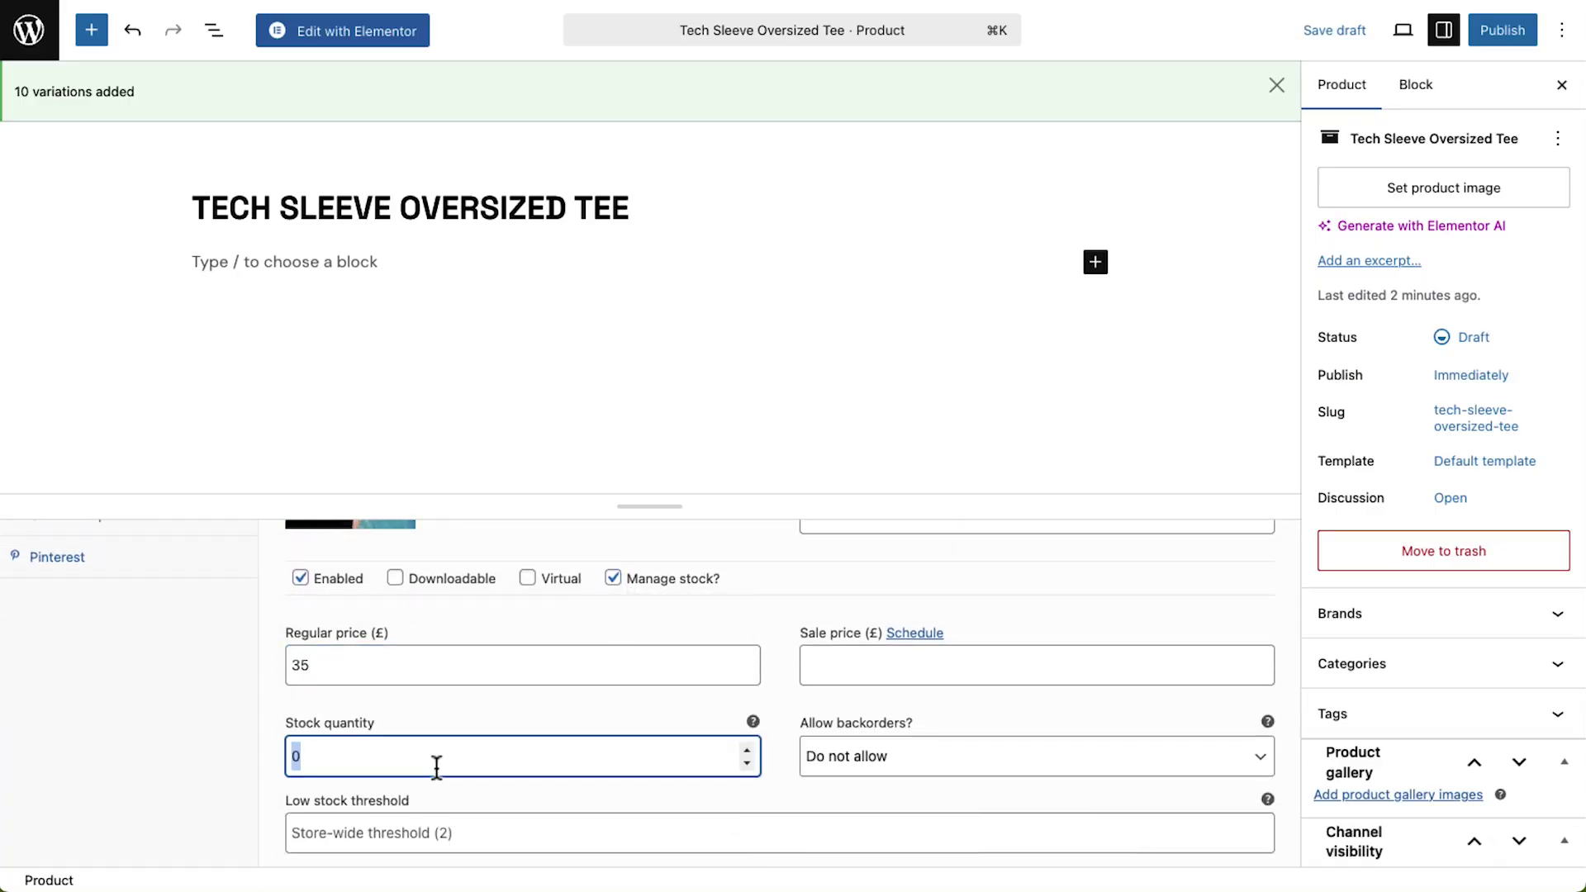
Step: Give the Blue S variation the blue tee photo
scroll(658, 584, "down", 10)
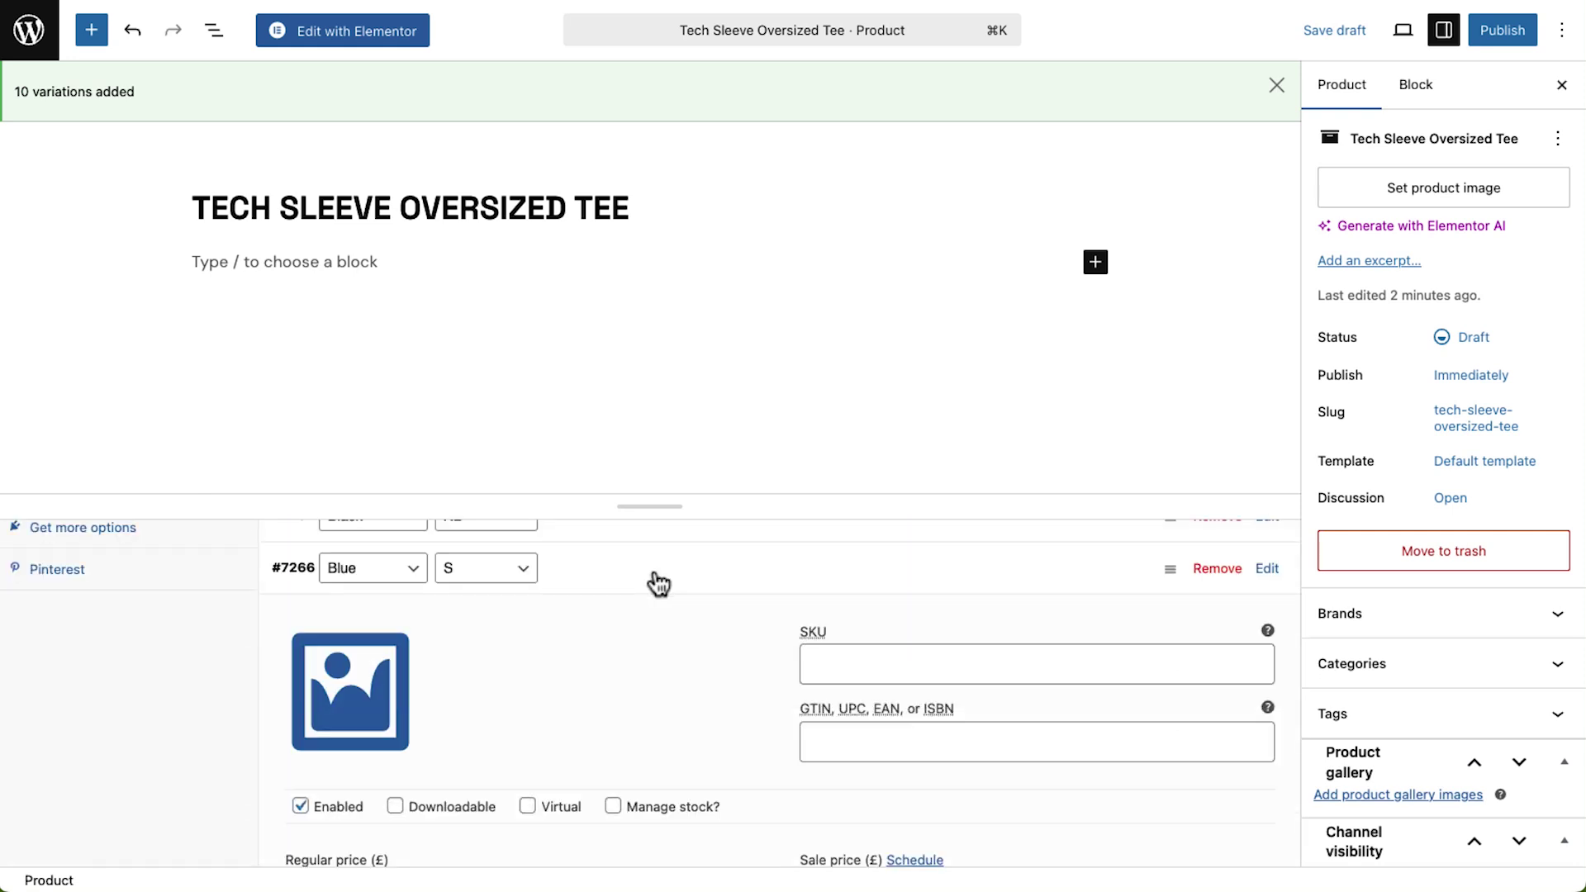
left_click(403, 673)
left_click(737, 569)
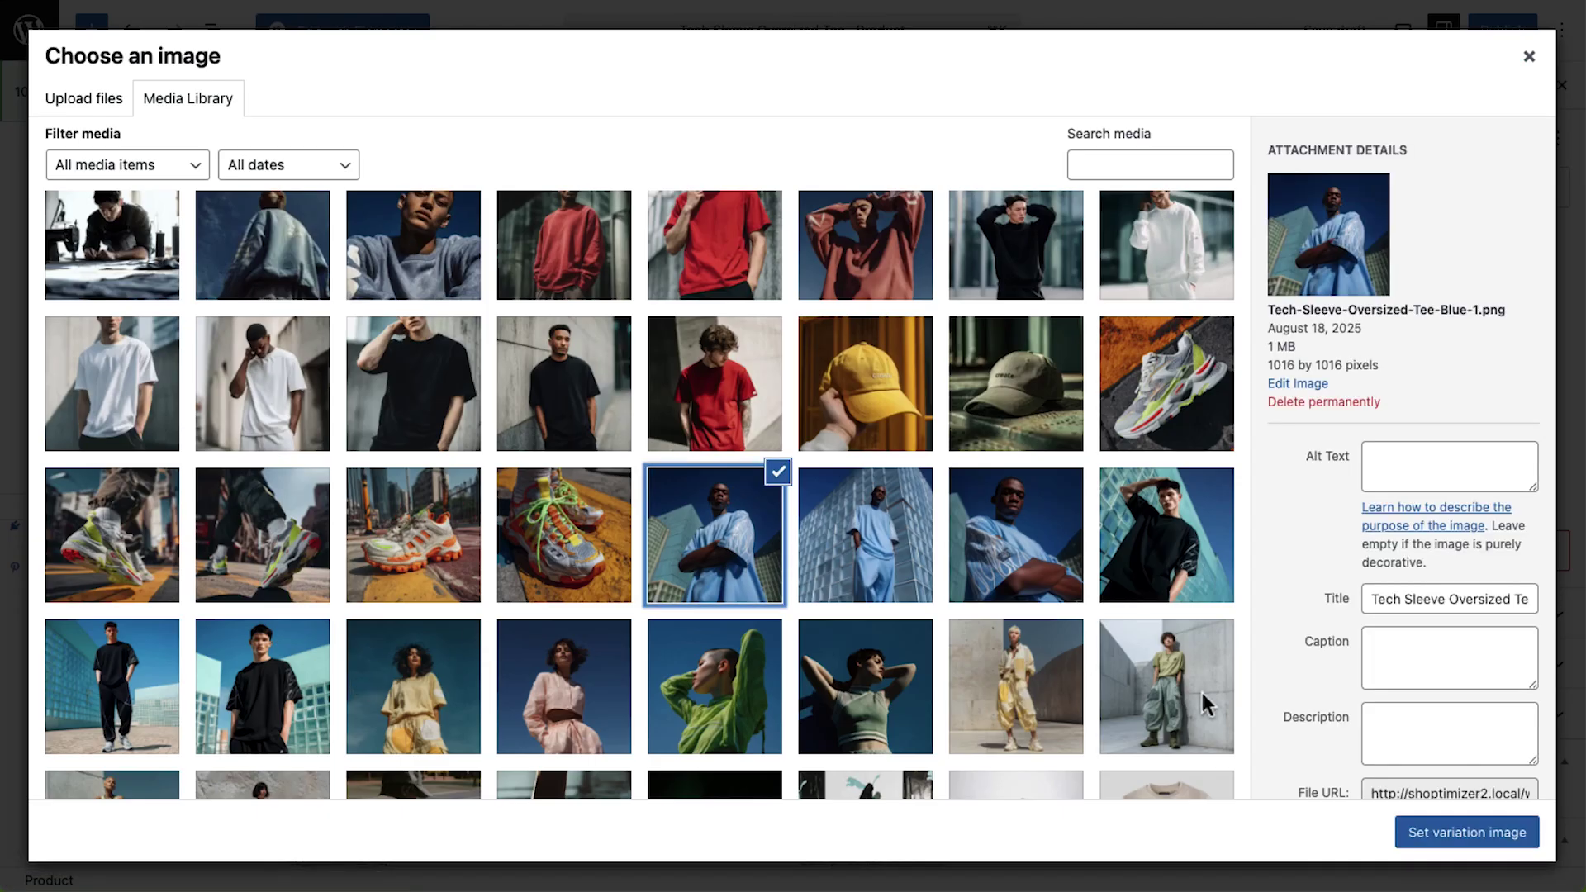
left_click(1487, 834)
left_click(957, 666)
scroll(957, 669, "down", 10)
Step: Create an attribute gallery for the Blue color
scroll(578, 702, "up", 10)
left_click(213, 811)
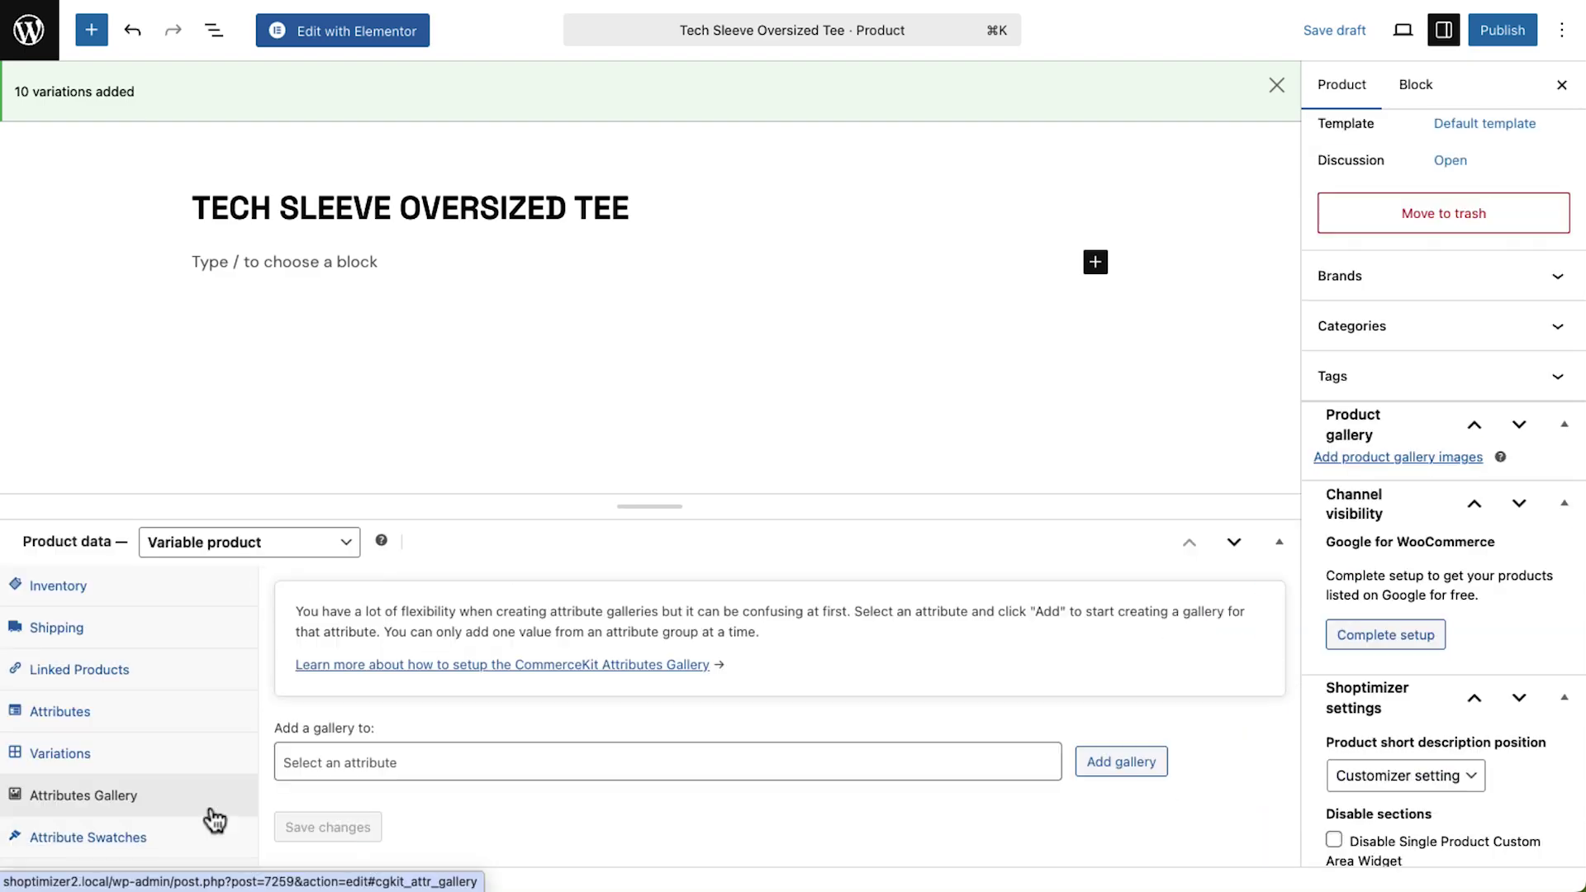
left_click(388, 761)
left_click(404, 679)
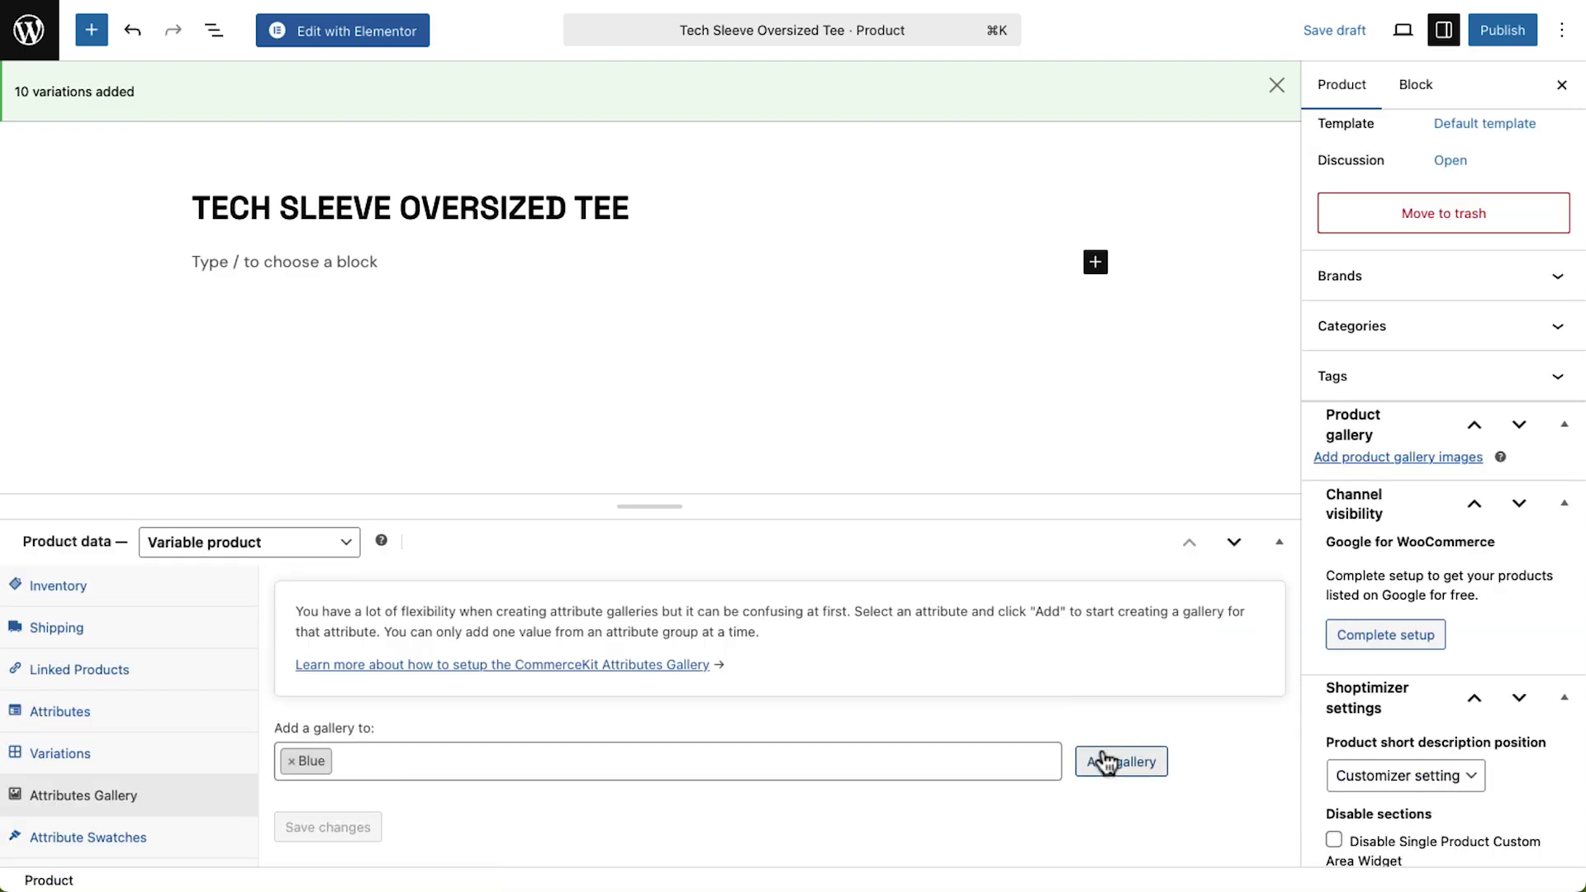
left_click(1122, 762)
Step: Add two blue tee photos to the Blue gallery
left_click(730, 753)
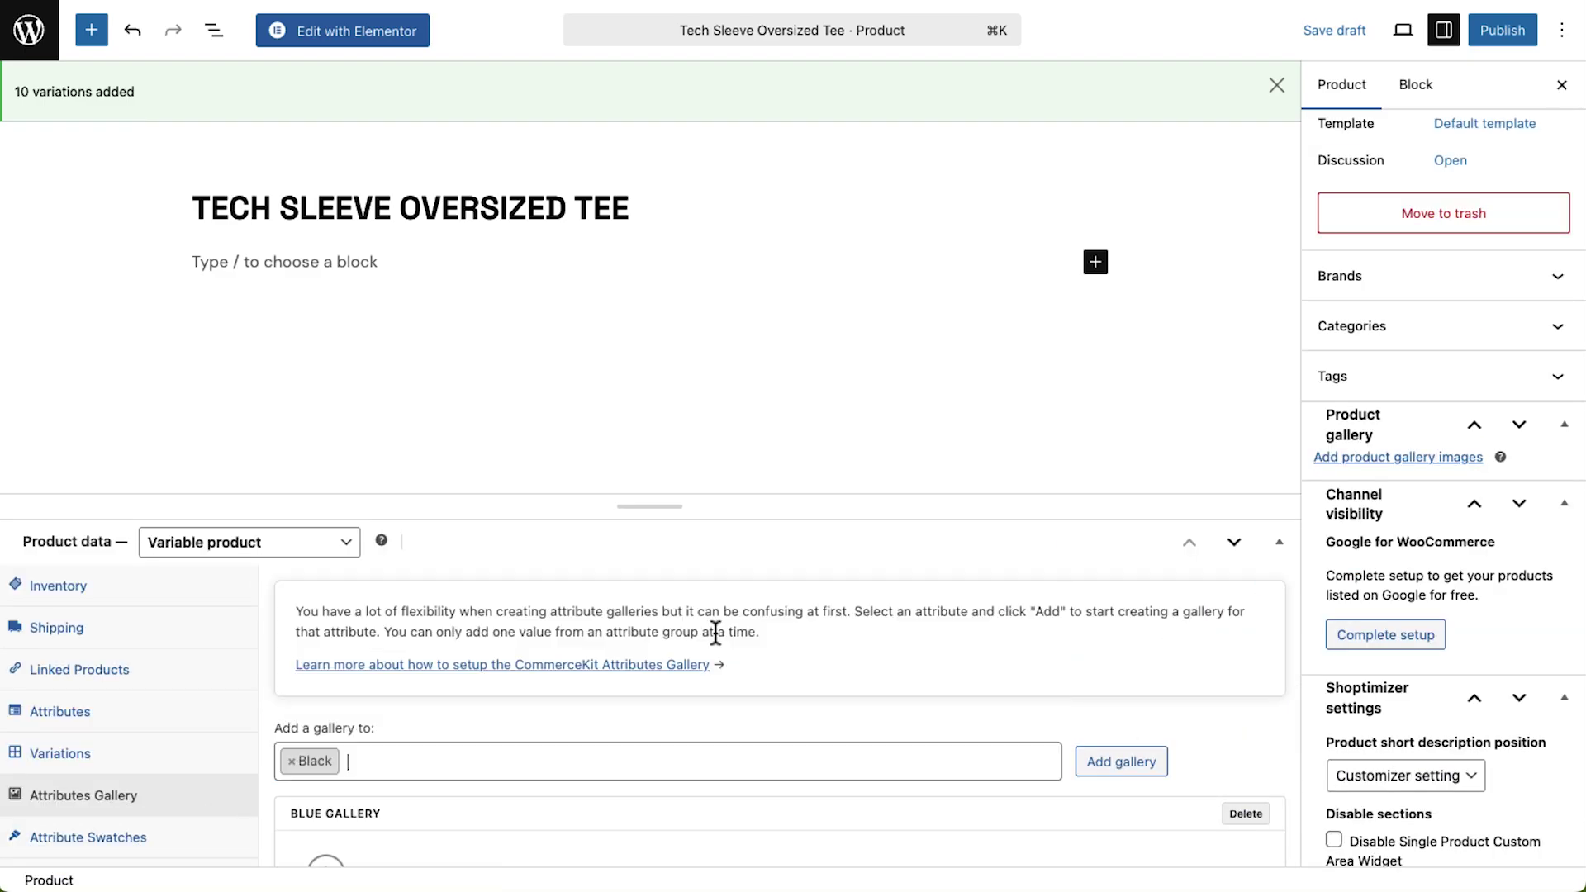
scroll(1107, 764, "down", 3)
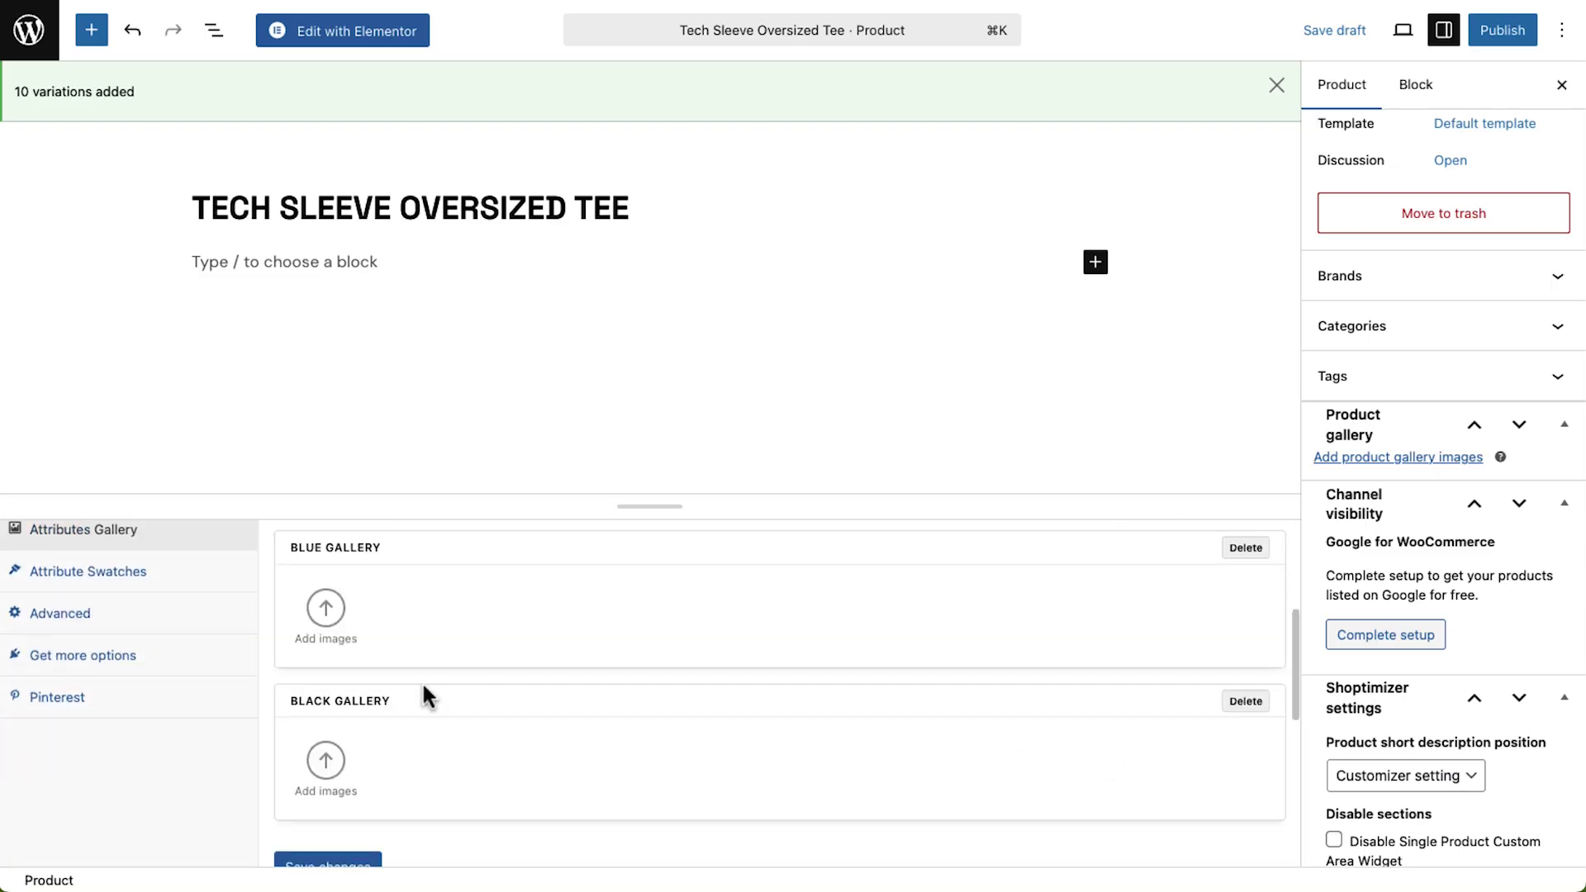
left_click(318, 620)
left_click(735, 711)
left_click(826, 736)
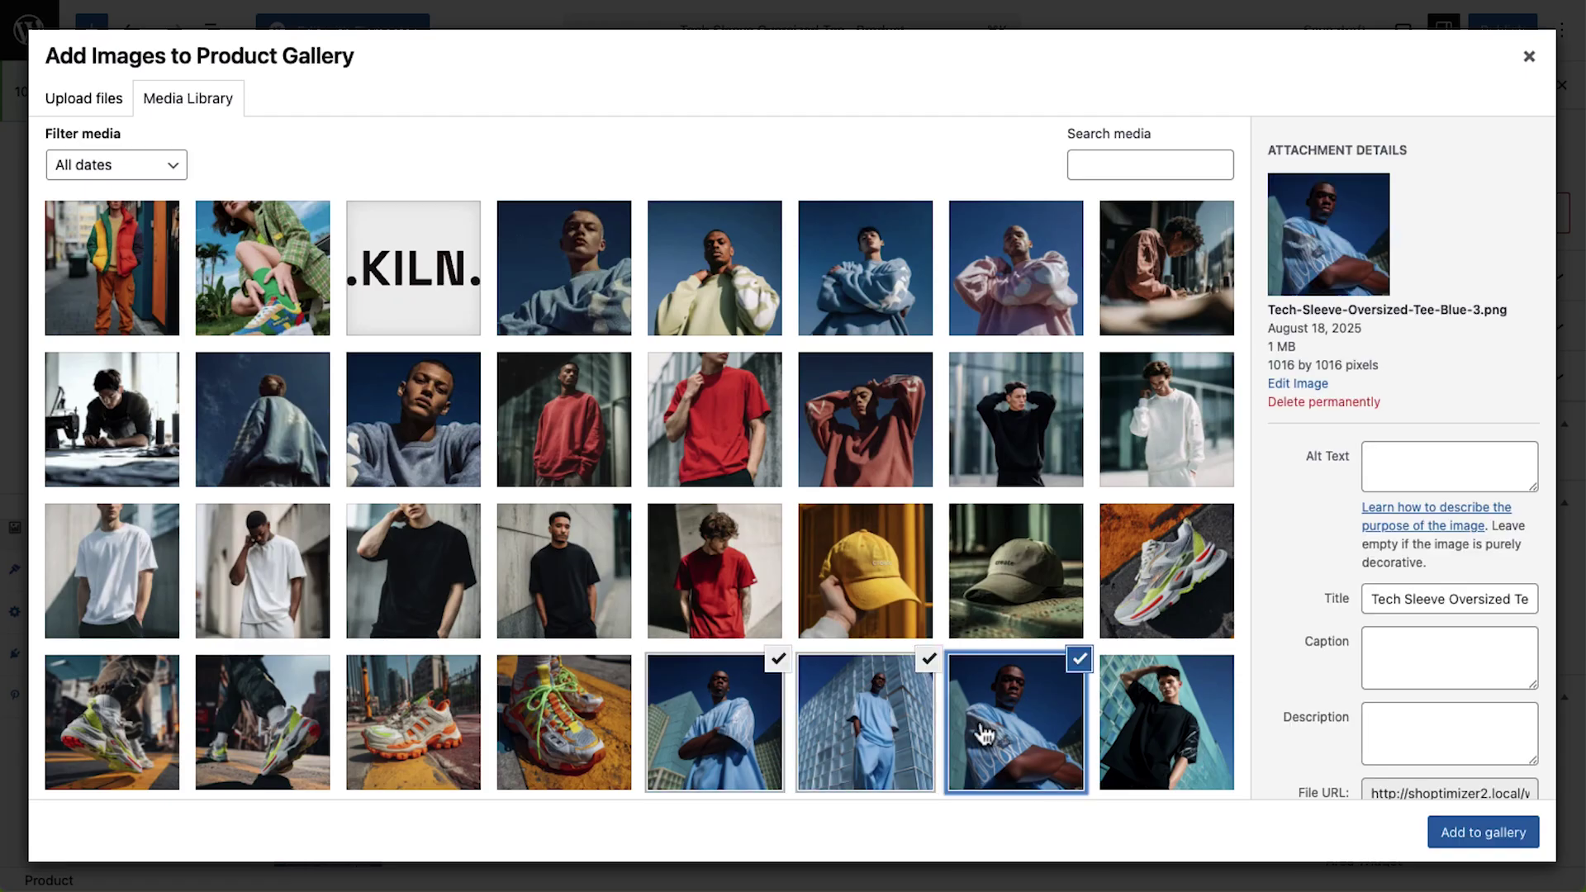
left_click(1448, 860)
Step: Add a black tee photo to the Black gallery and save the gallery changes
left_click(340, 674)
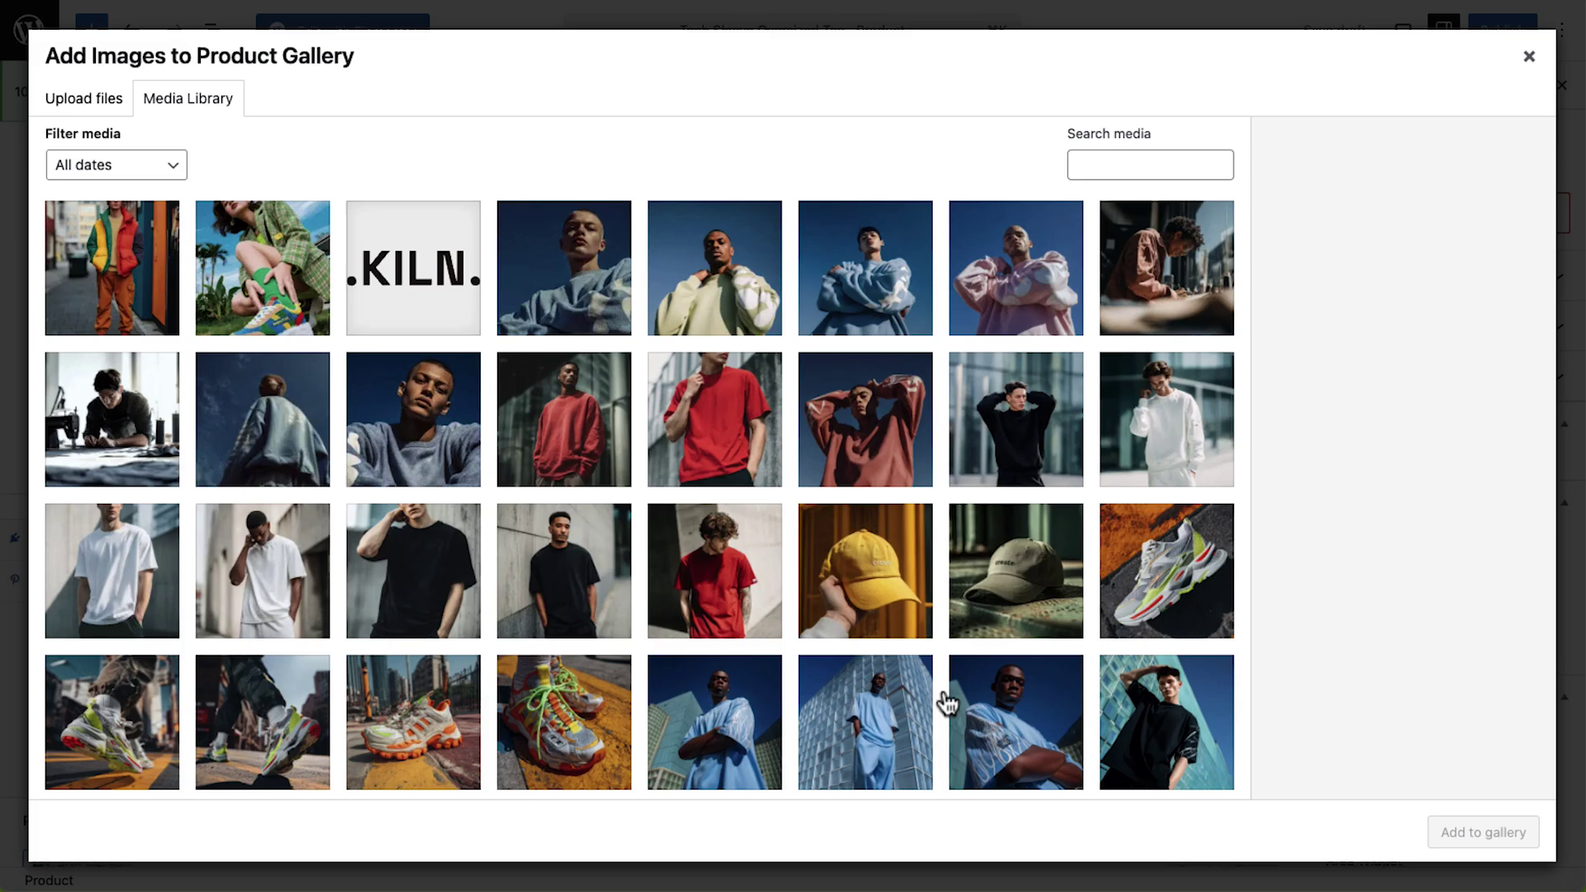
scroll(1016, 683, "down", 3)
left_click(1159, 547)
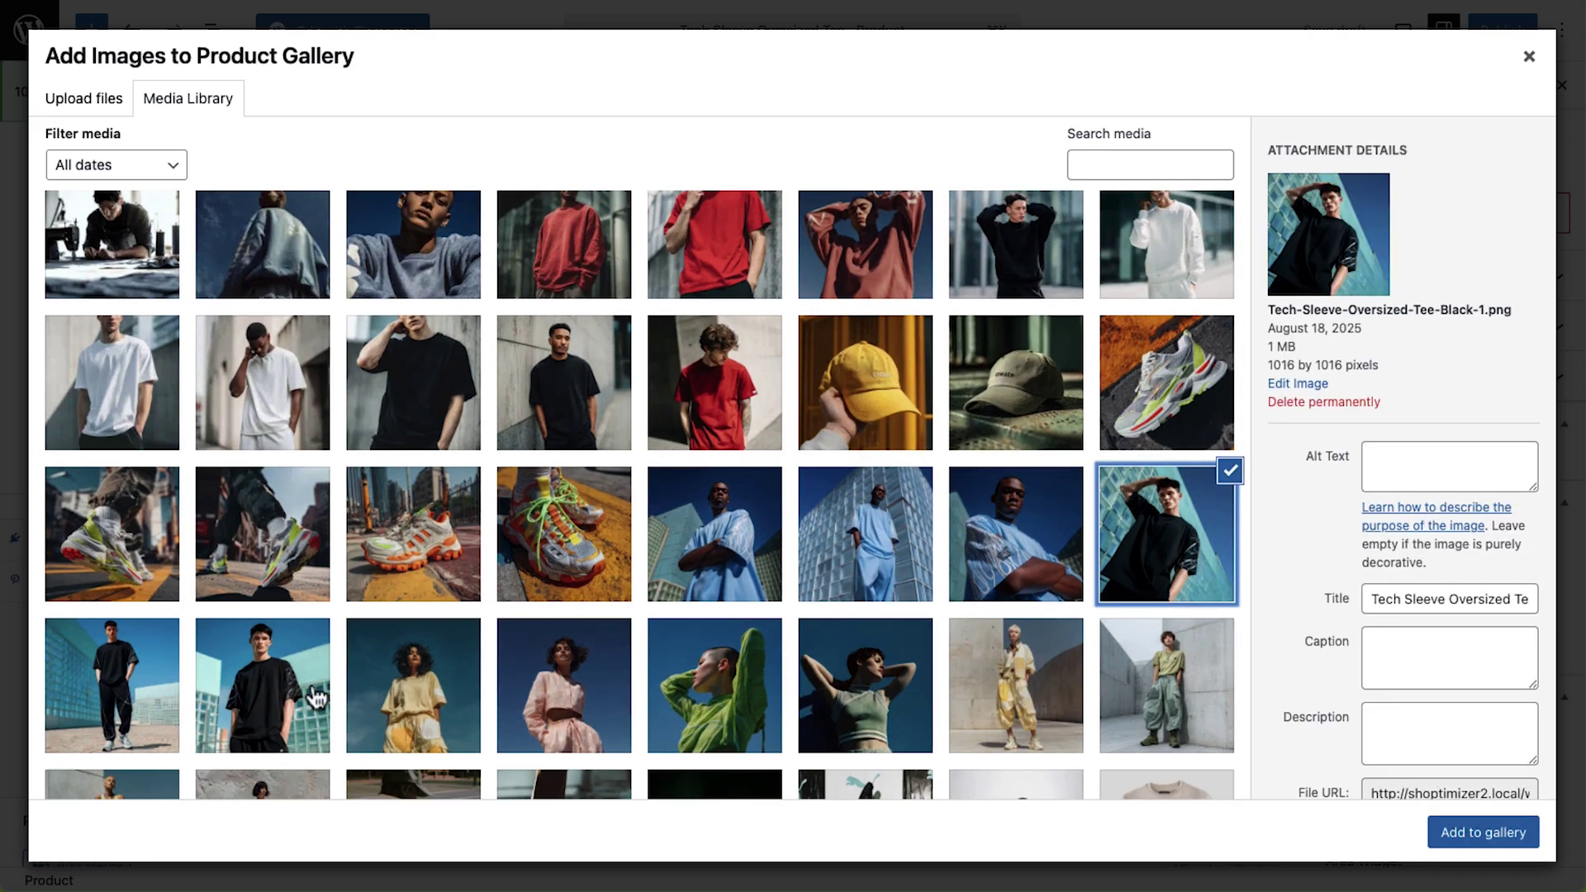
left_click(1440, 836)
scroll(900, 756, "down", 4)
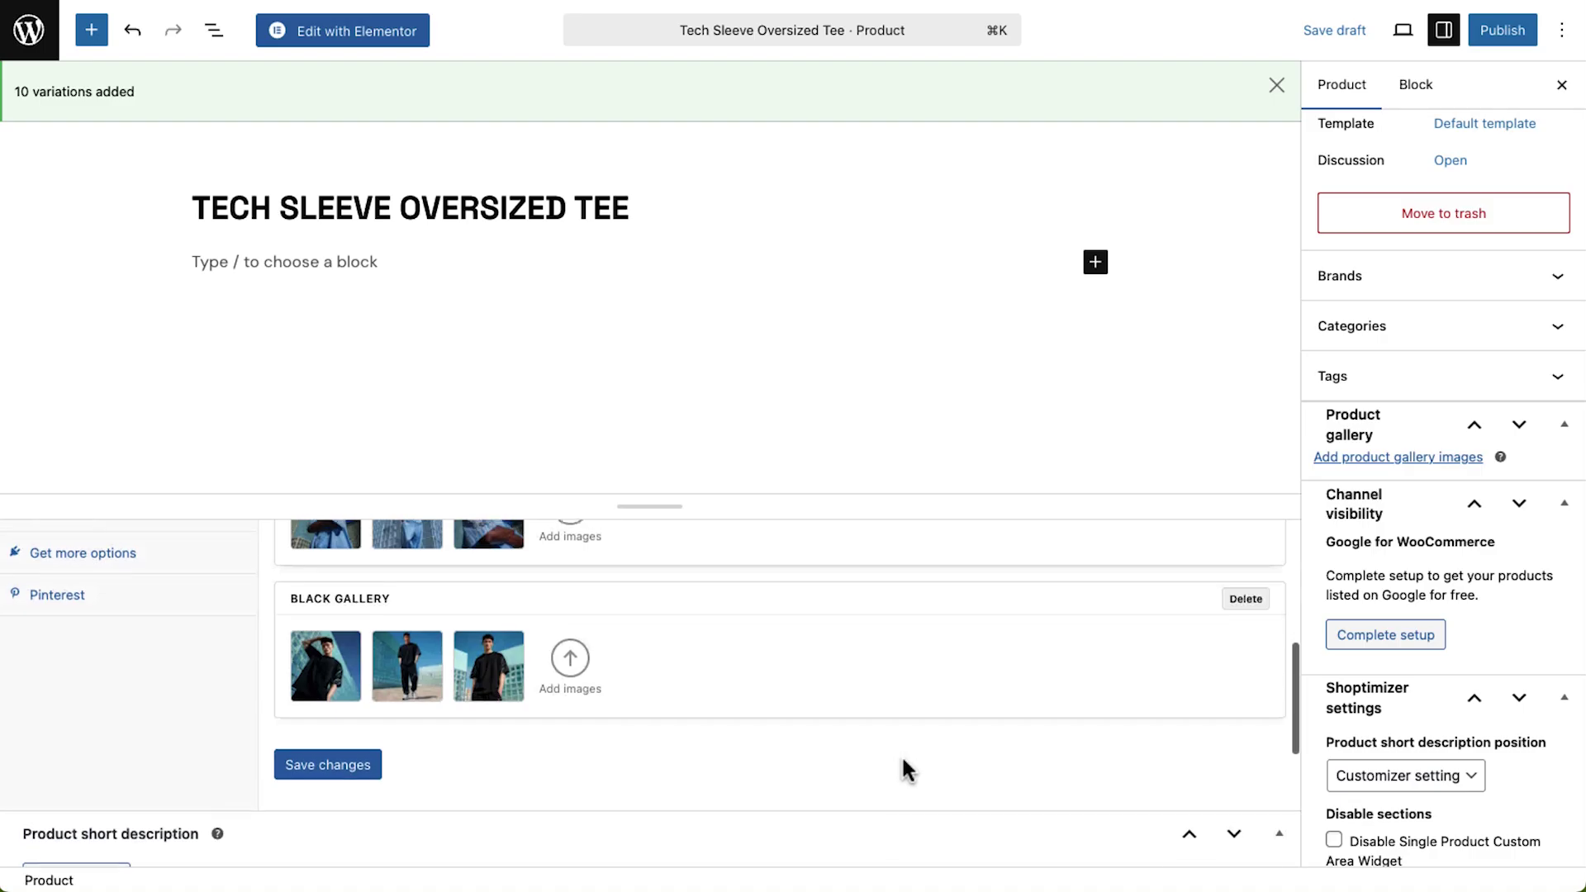
left_click(364, 768)
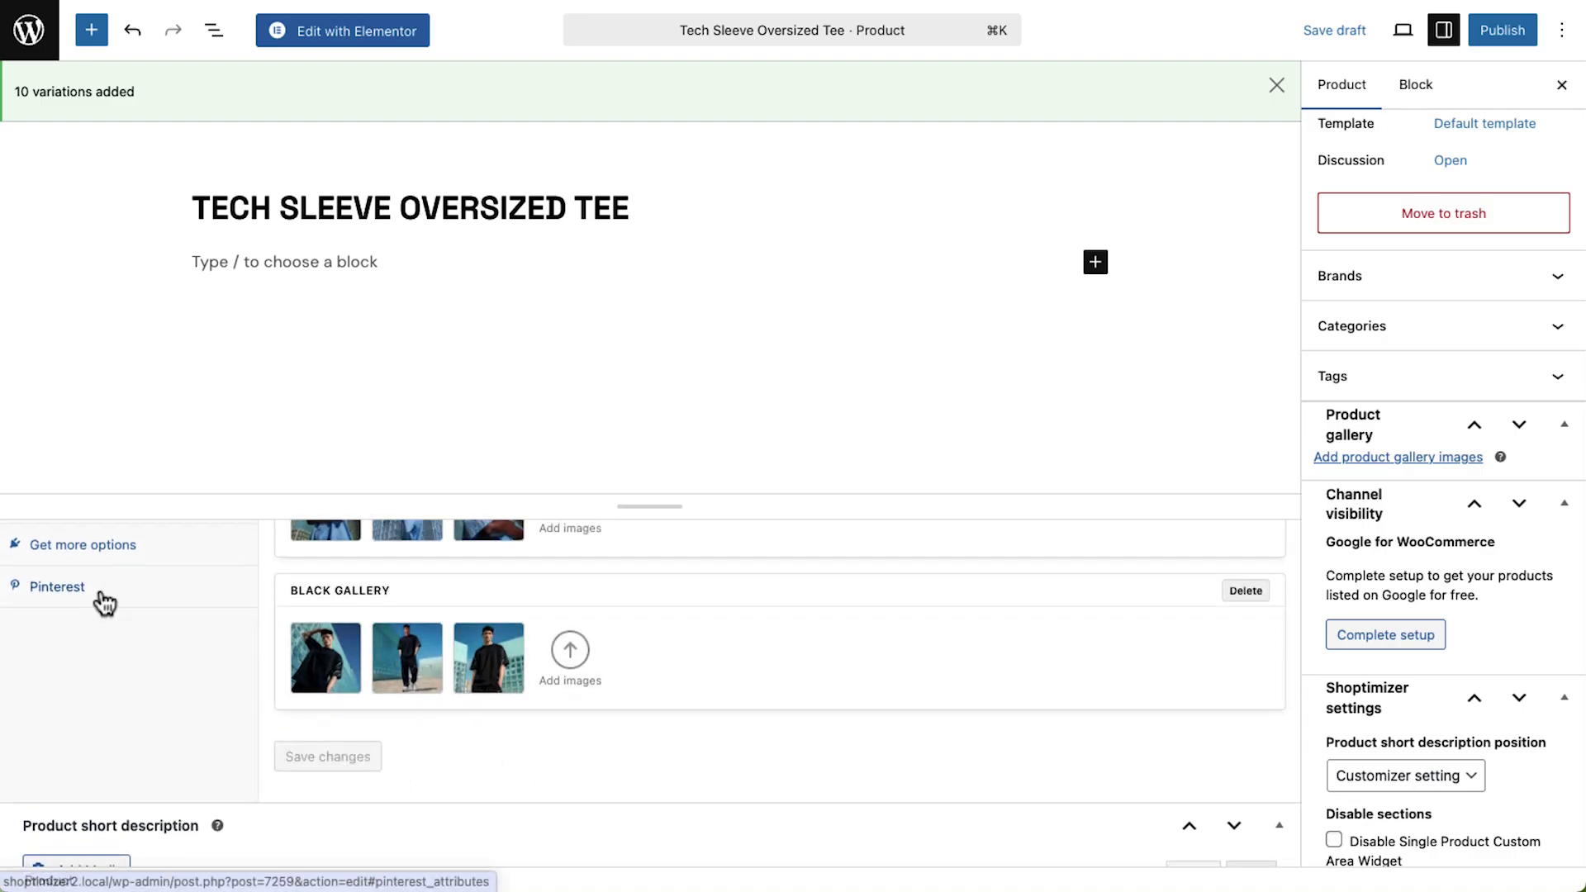
scroll(104, 599, "up", 3)
Step: Keep the size swatches as buttons and set the COLOR swatch type to Image
left_click(114, 632)
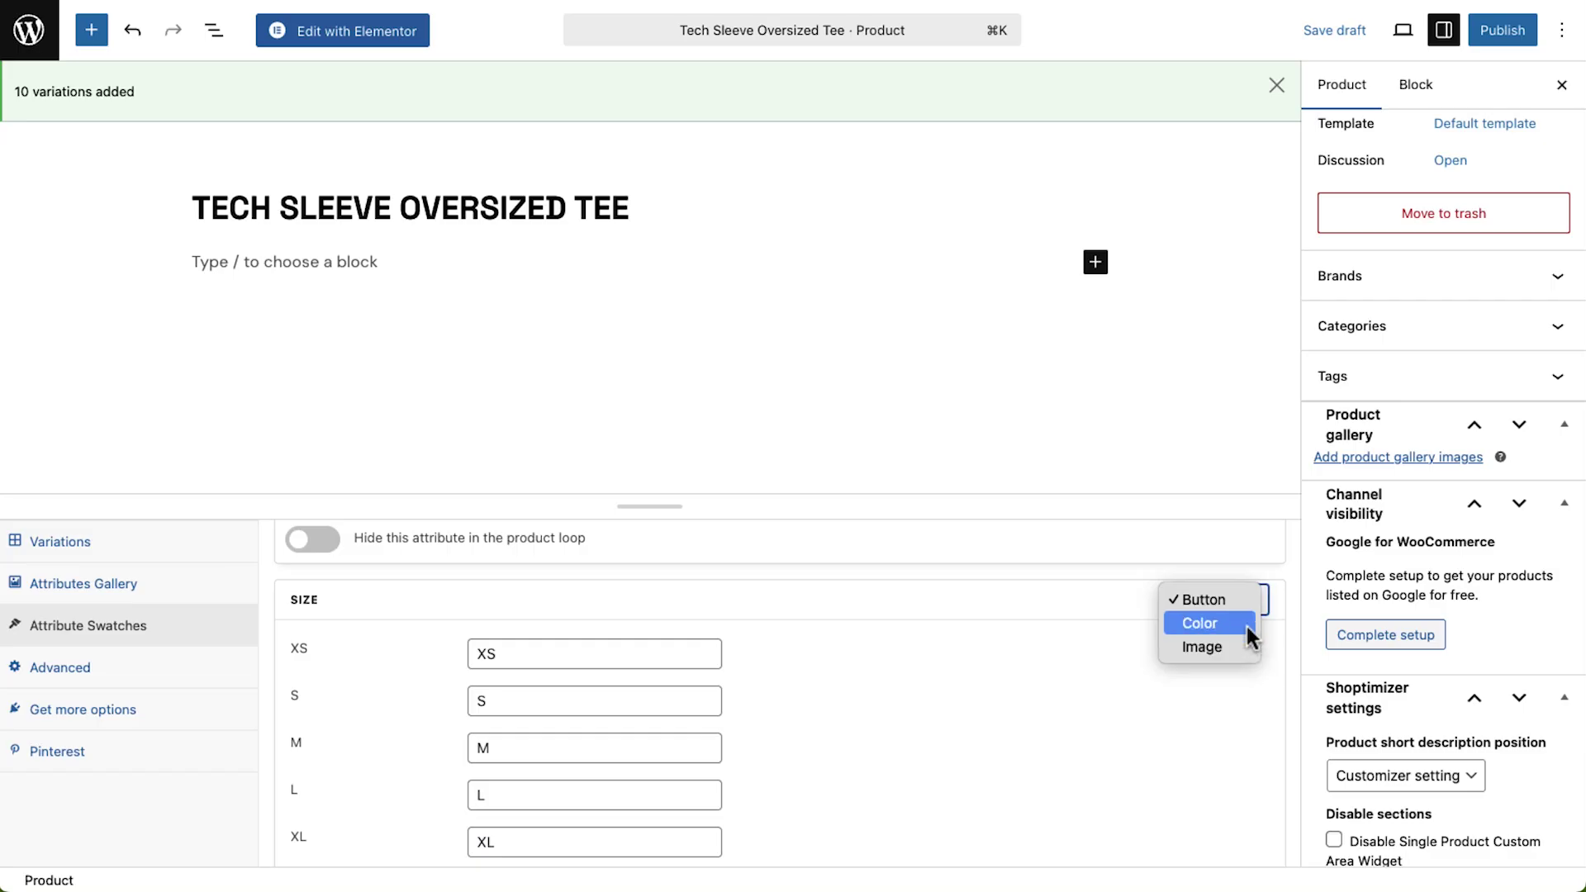
left_click(1244, 601)
scroll(983, 654, "up", 3)
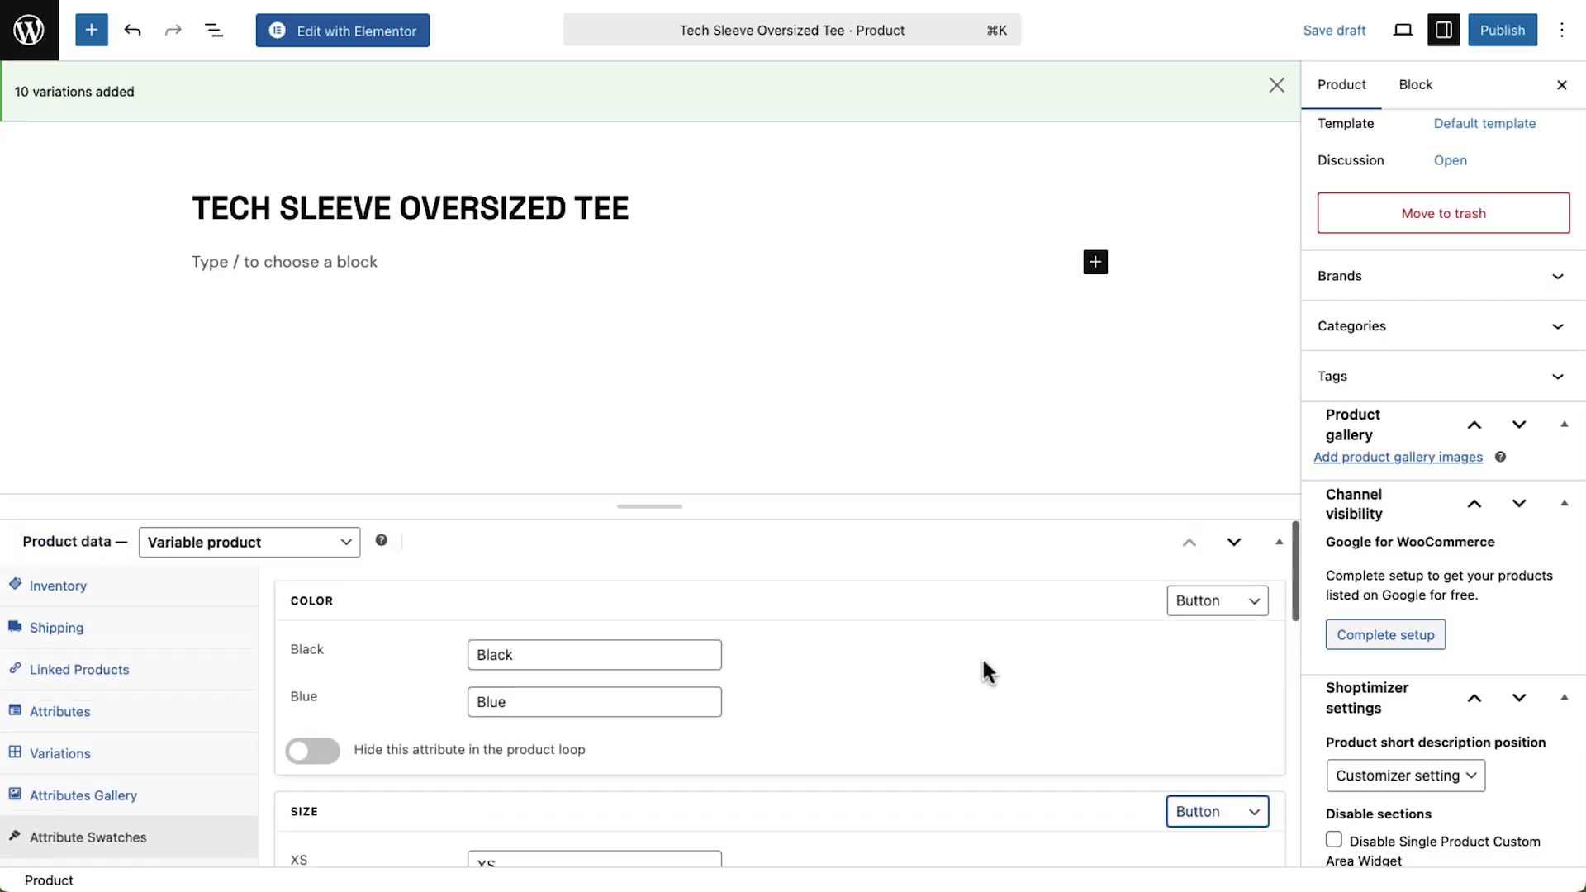
left_click(1225, 643)
Step: Assign a black-tee photo to the Black swatch and a blue-tee photo to Blue
left_click(501, 688)
left_click(1183, 744)
scroll(255, 630, "down", 2)
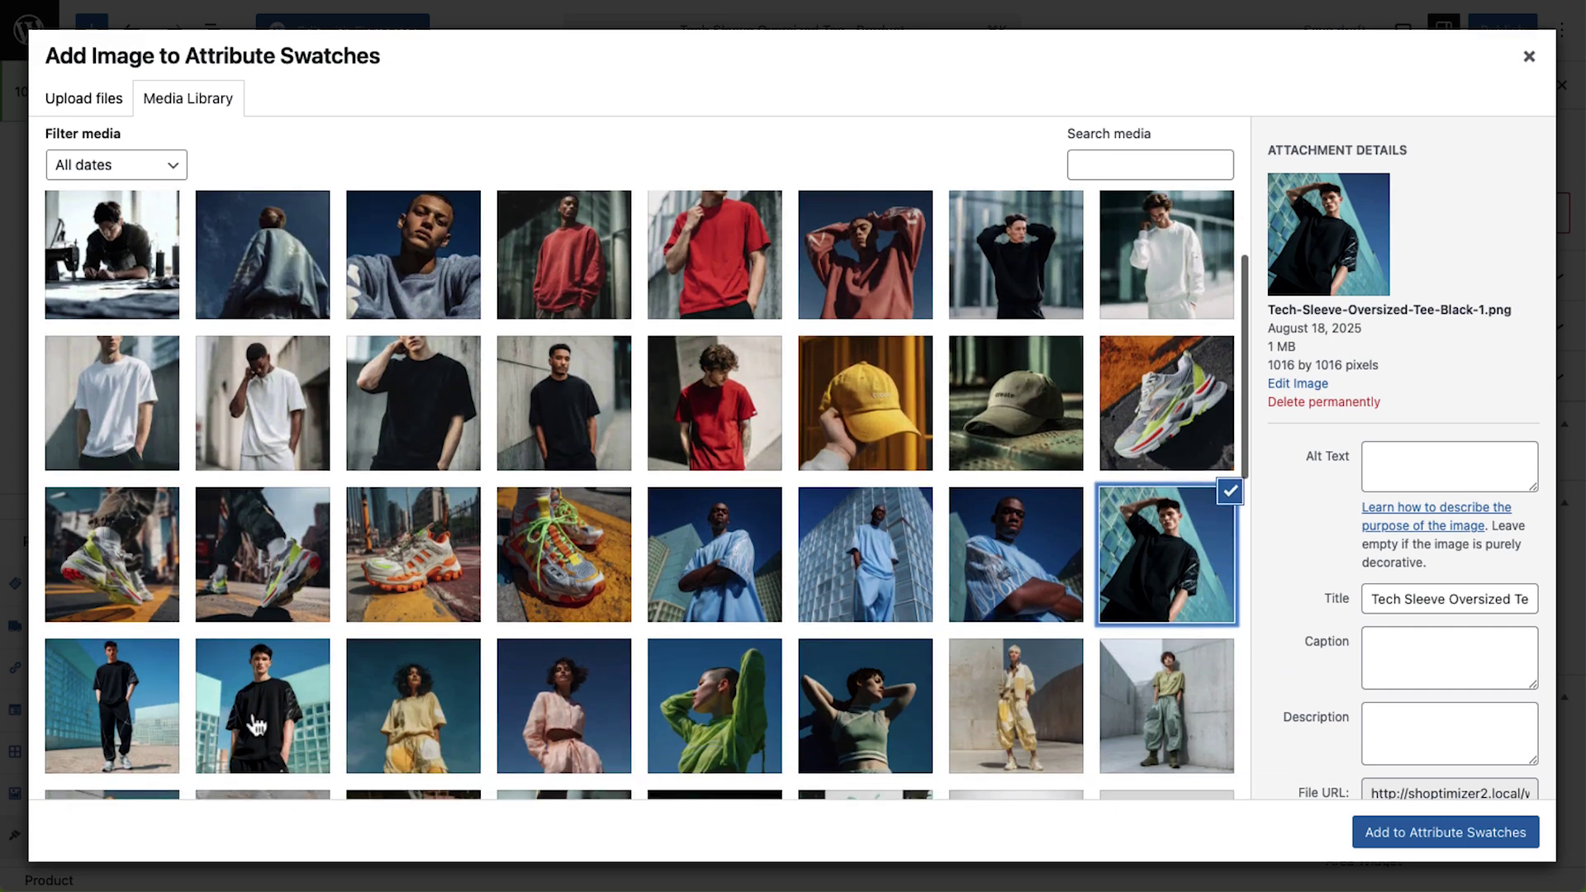
left_click(299, 716)
left_click(1477, 852)
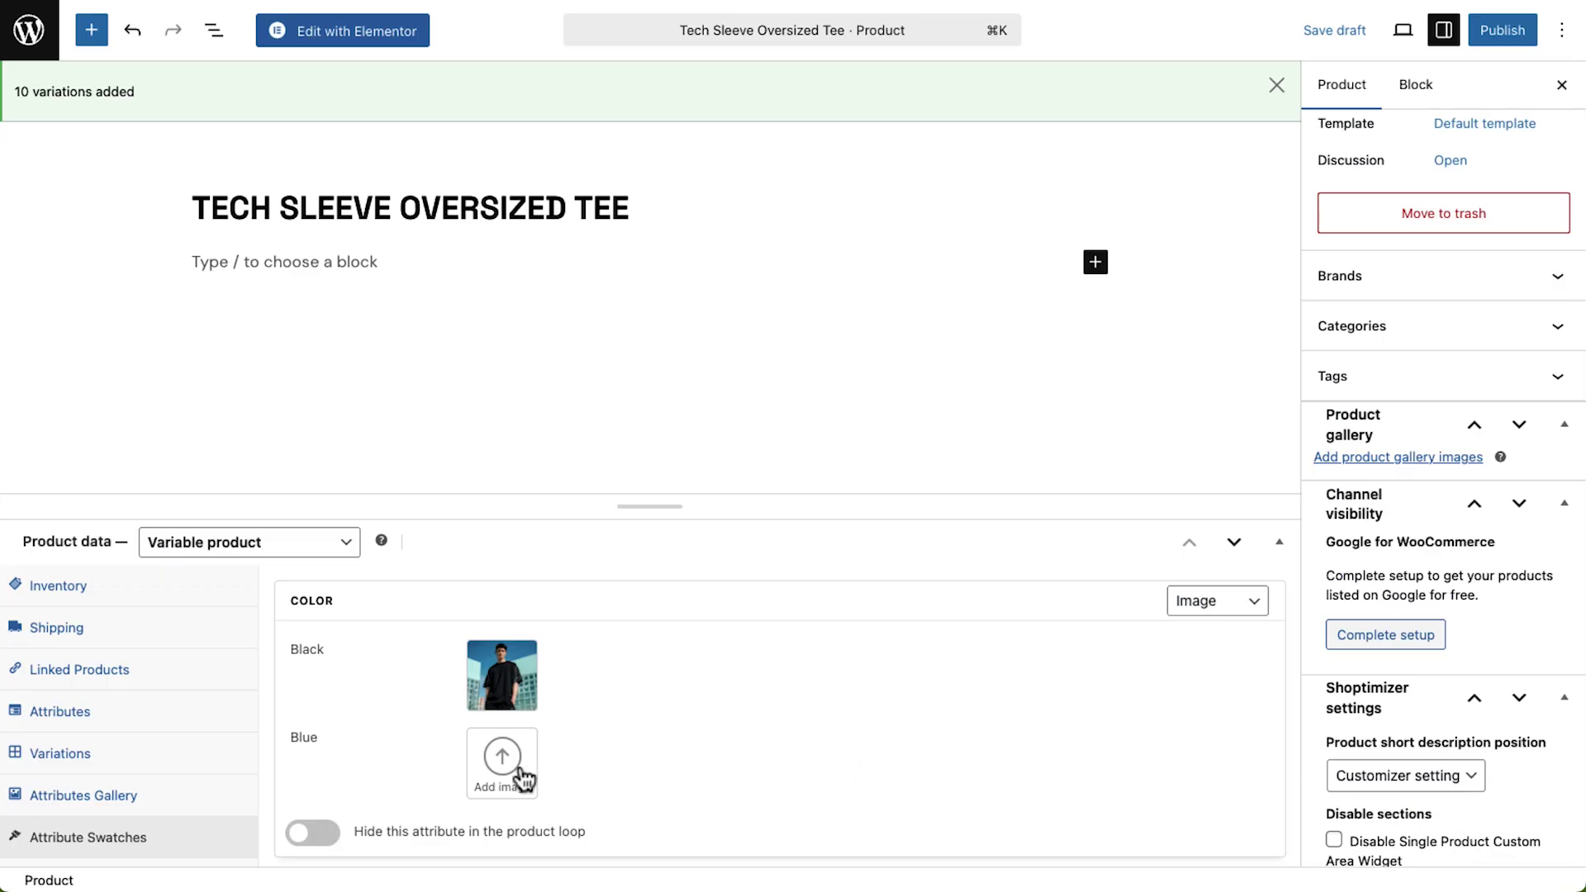
left_click(522, 777)
left_click(988, 742)
left_click(1362, 850)
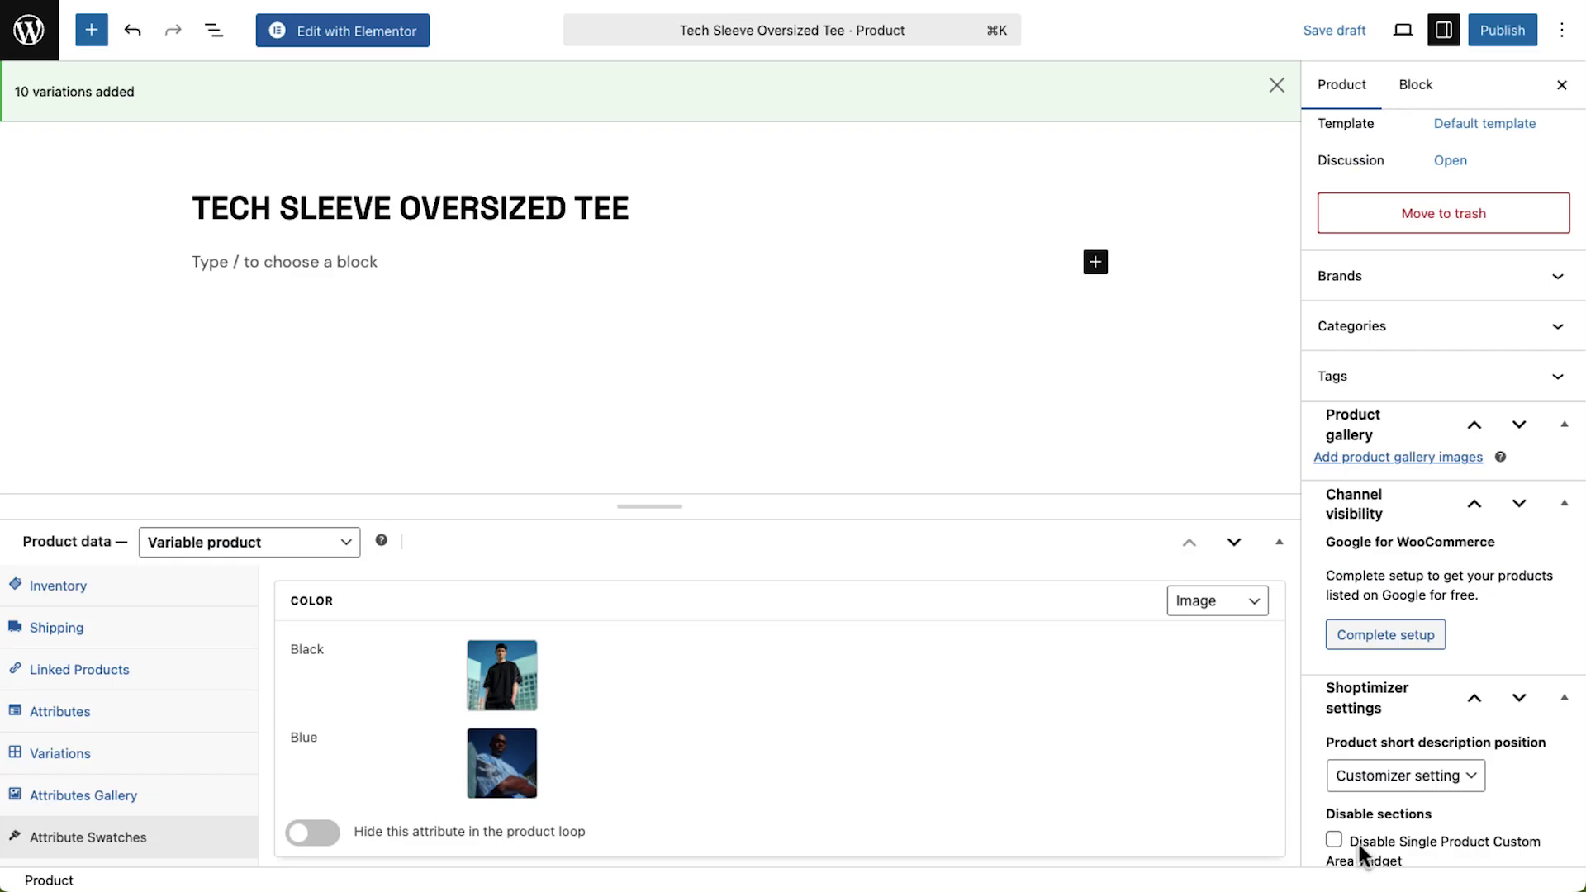
Step: Save the attribute swatch settings
scroll(499, 798, "down", 5)
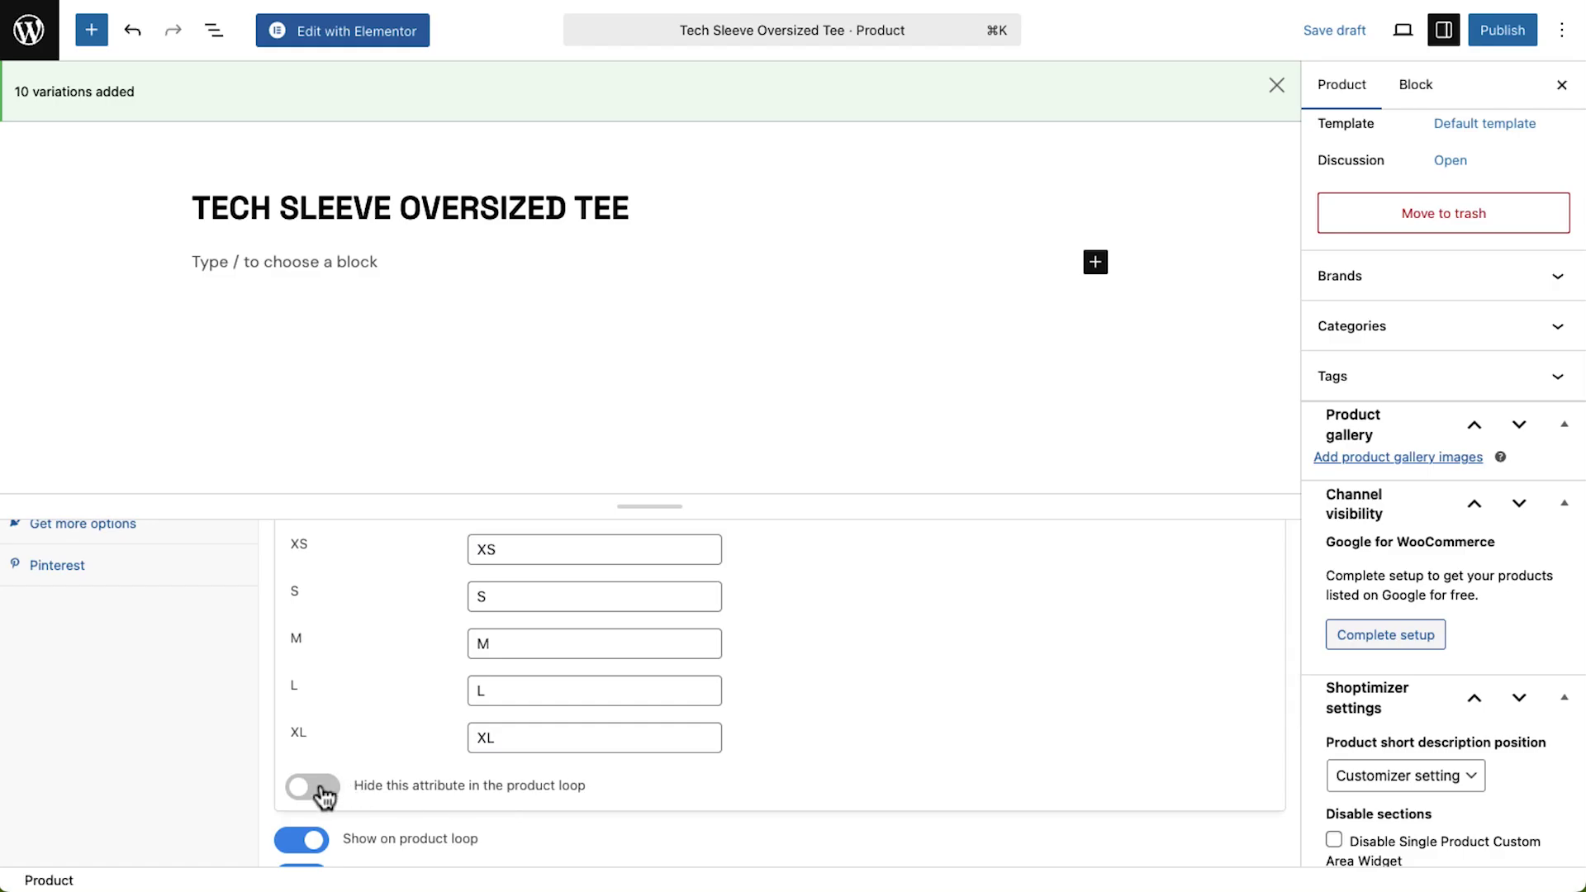
scroll(342, 843, "down", 3)
left_click(341, 808)
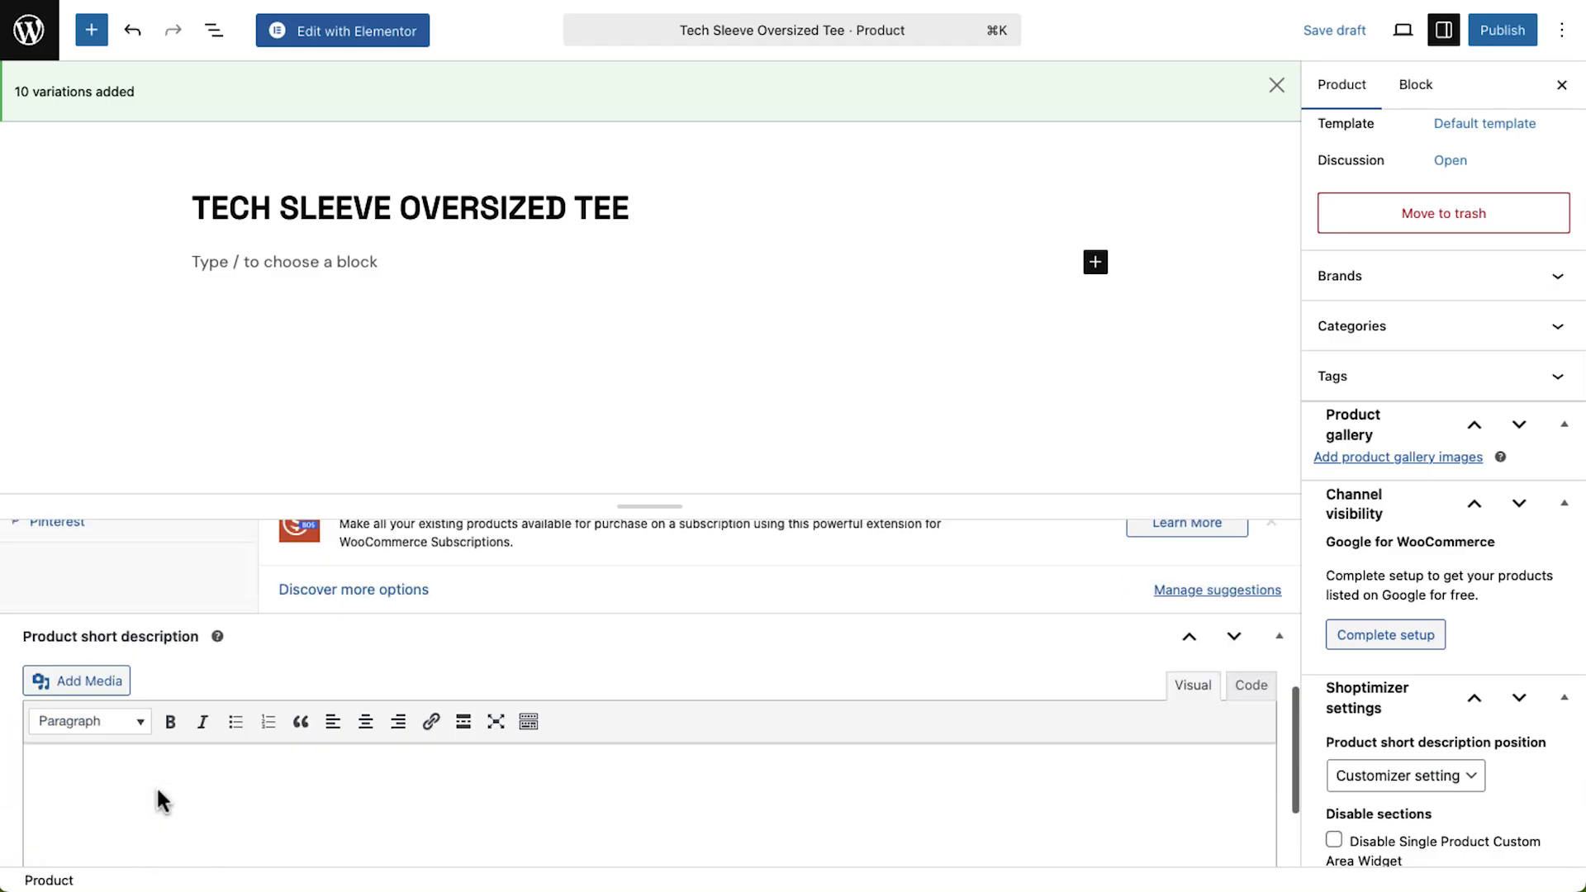
scroll(157, 786, "down", 1)
left_click(147, 714)
scroll(178, 669, "up", 5)
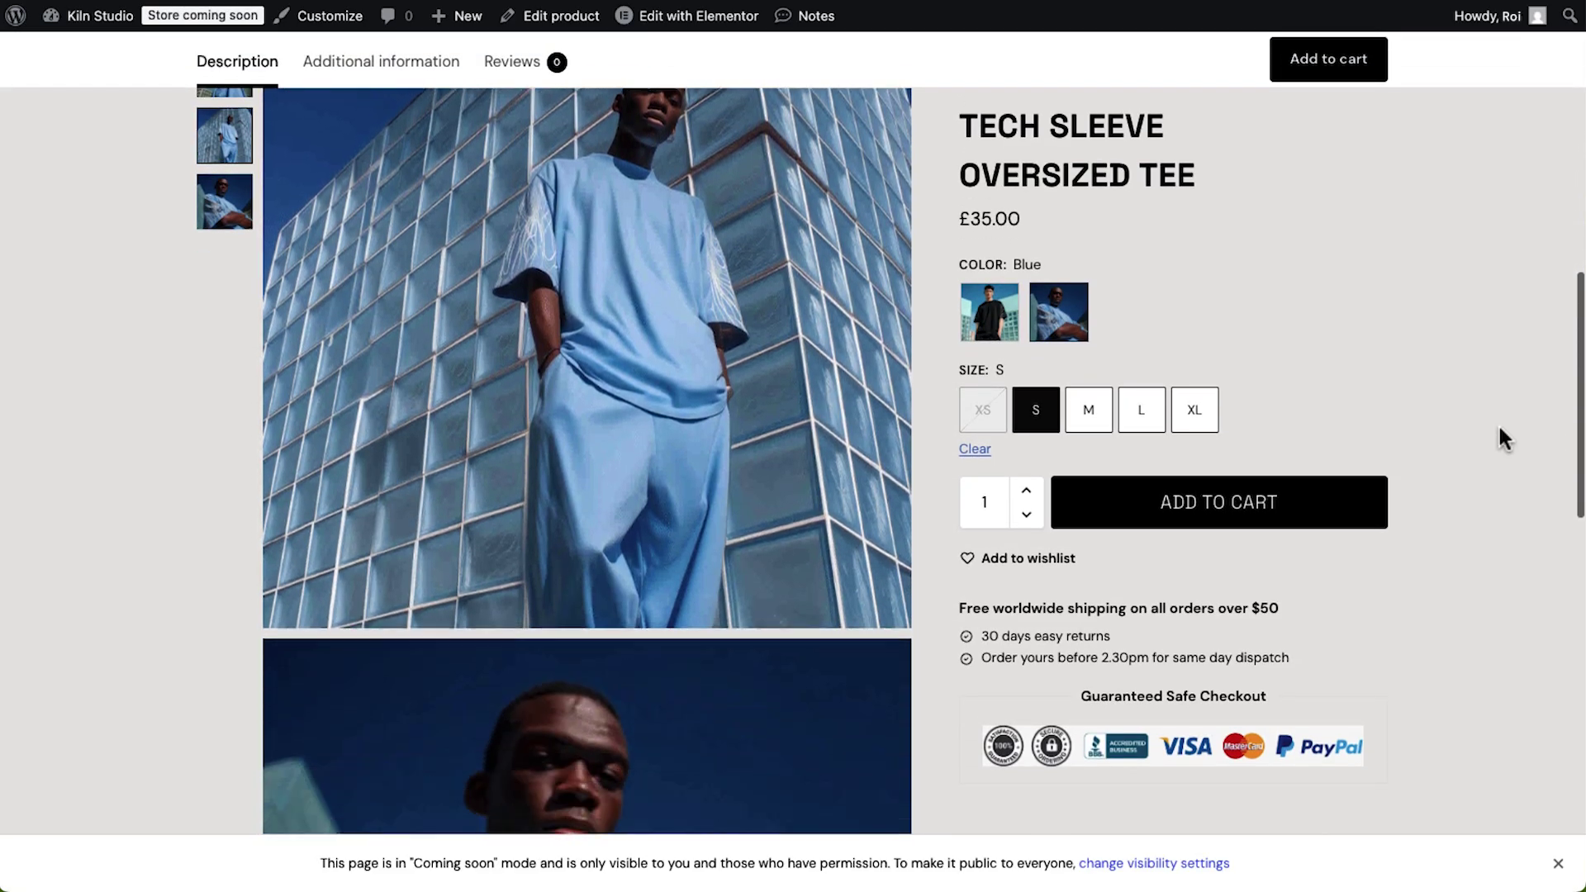
scroll(1500, 428, "down", 5)
Step: Browse the Tech Sleeve Oversized Tee gallery on the storefront and pick the Black colour
scroll(1500, 428, "up", 12)
scroll(1499, 423, "up", 5)
left_click(234, 432)
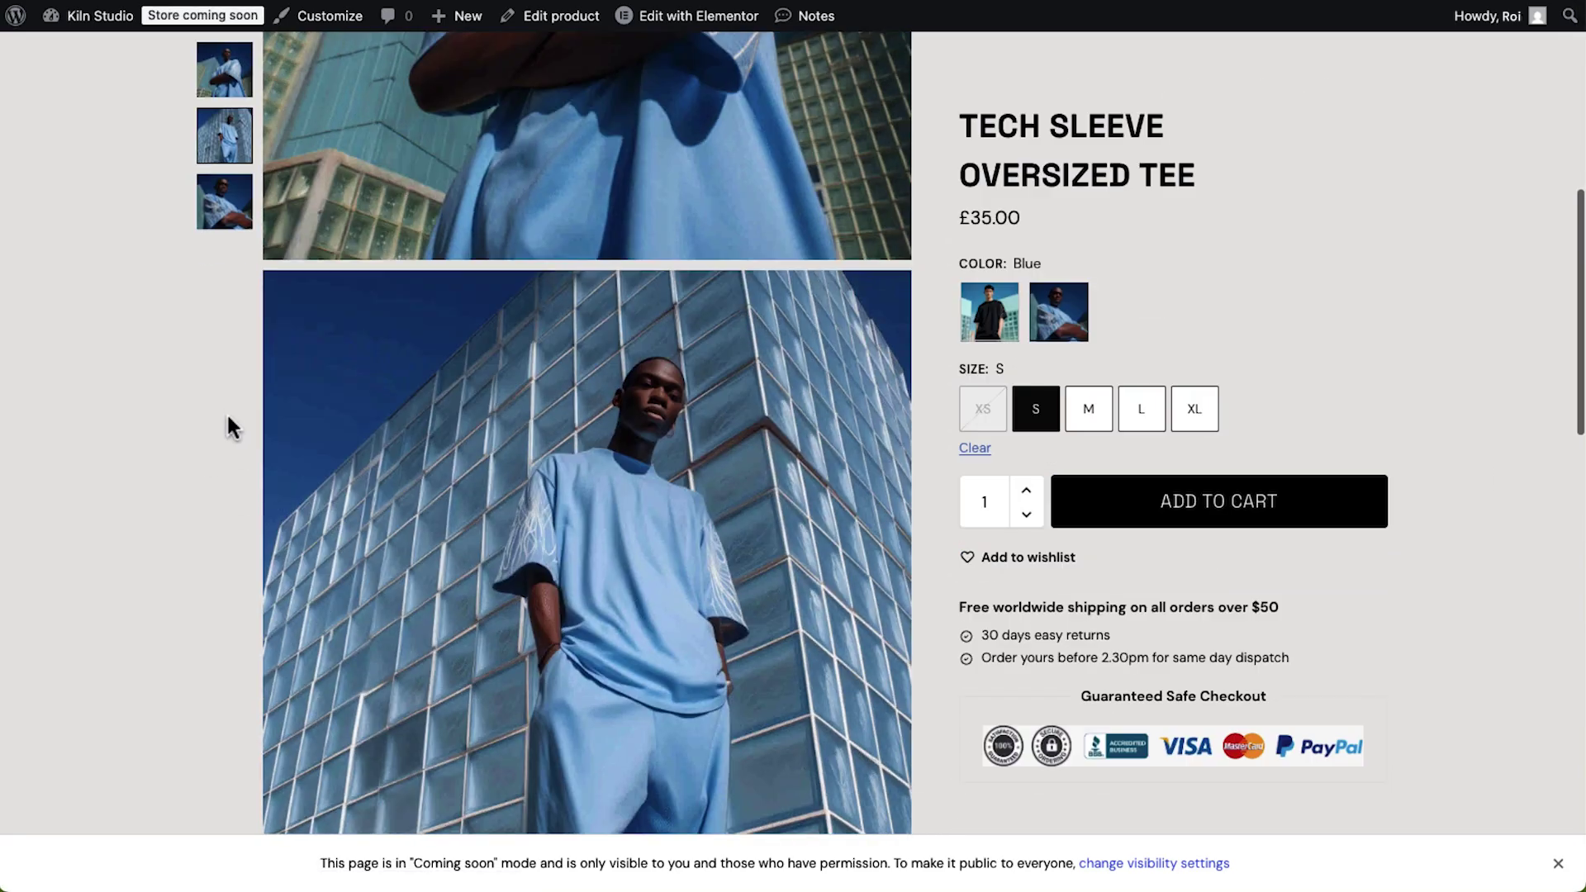
left_click(1003, 321)
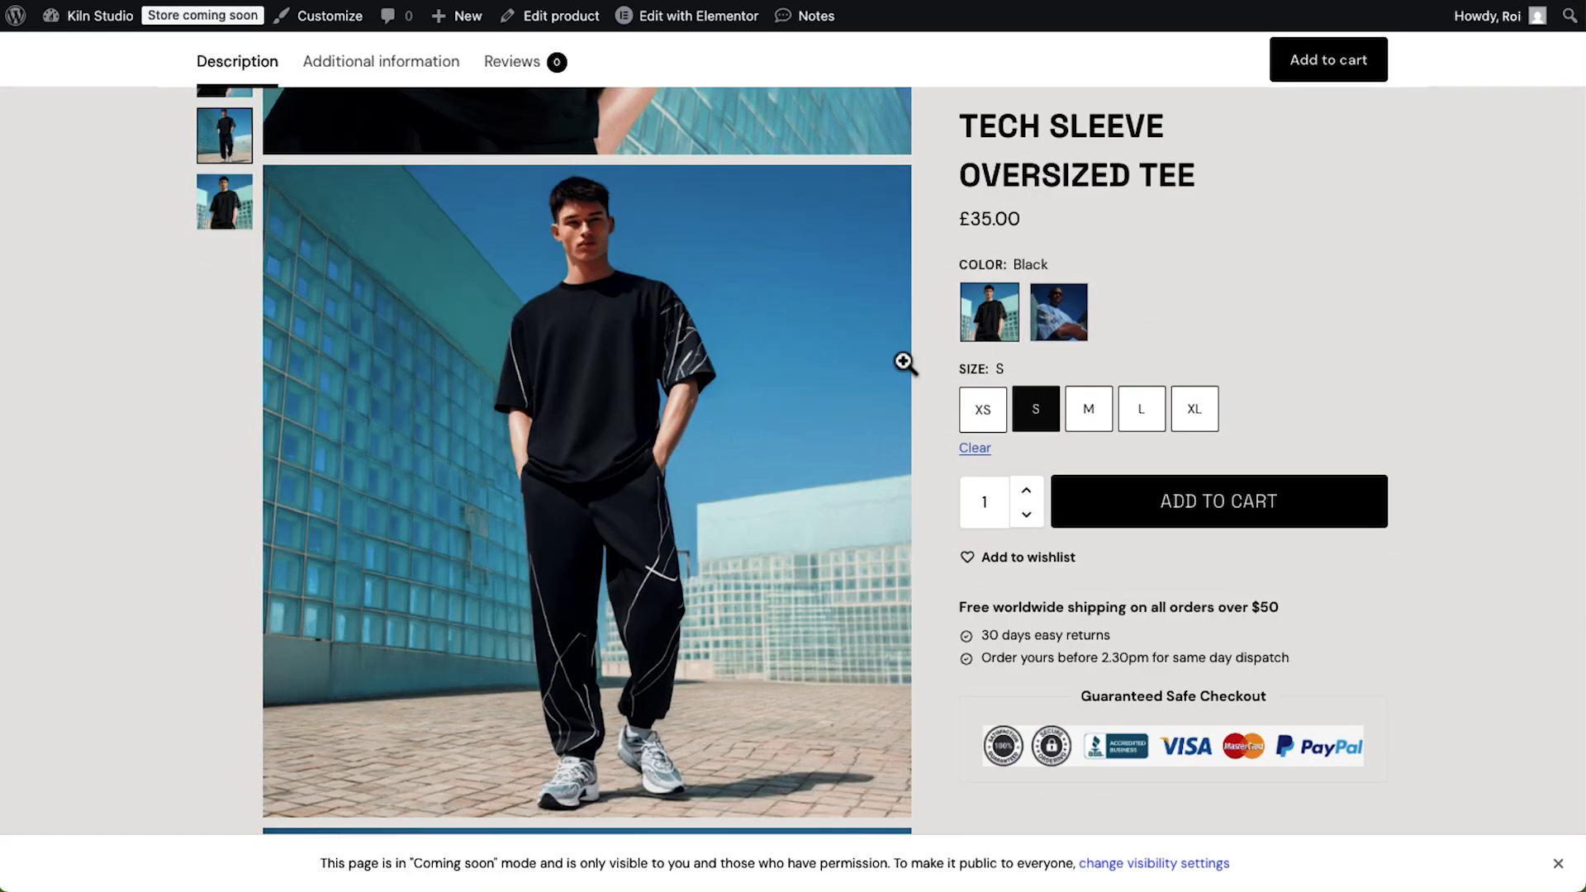
scroll(567, 473, "up", 10)
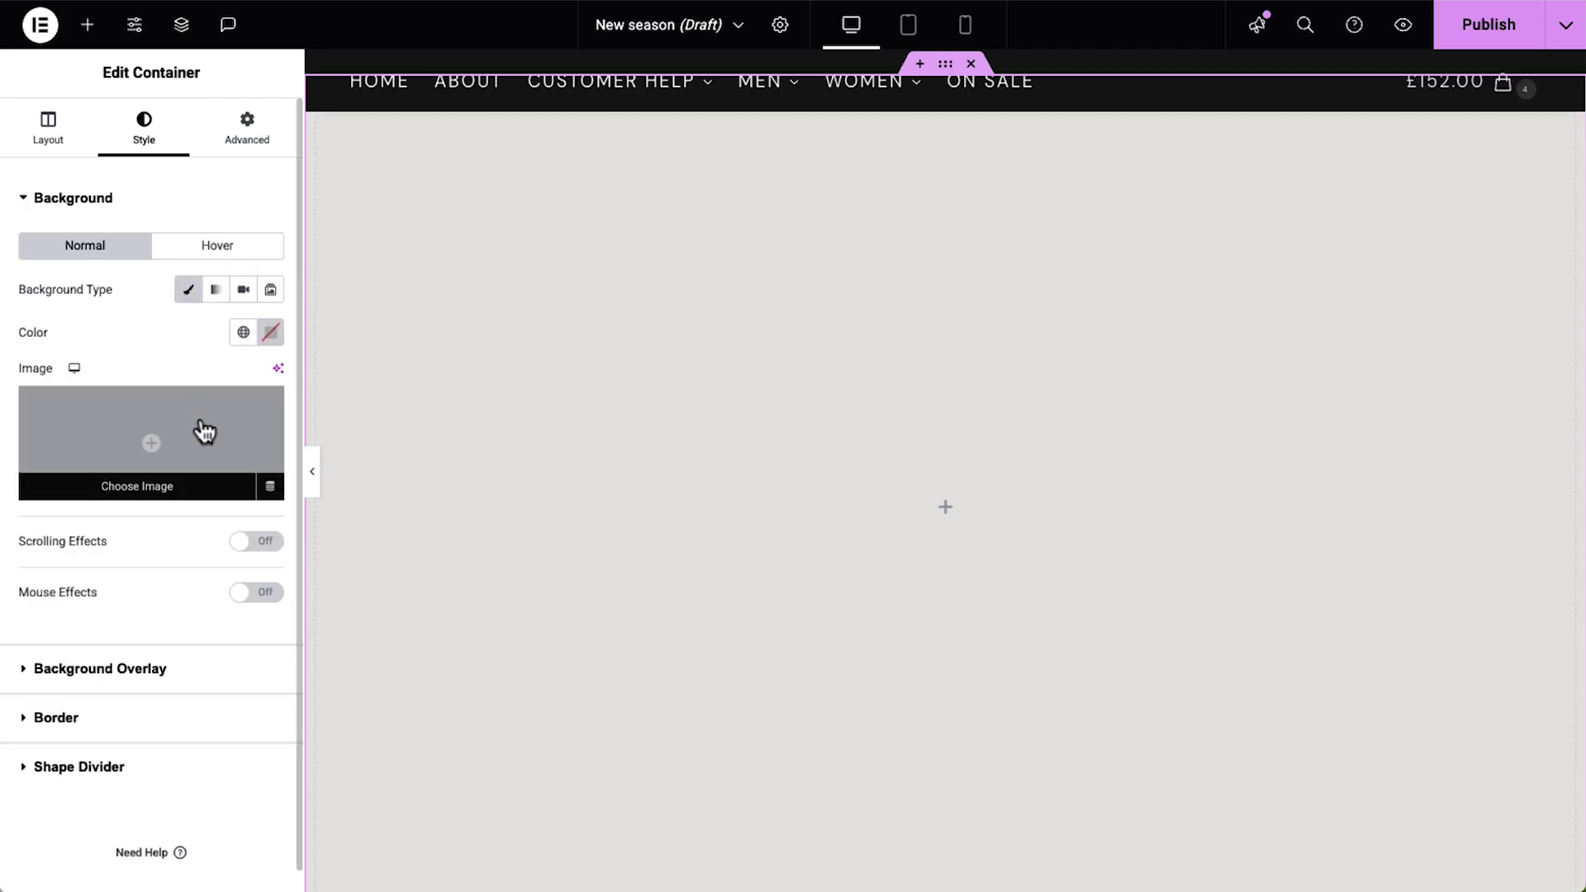
Step: Set the container background to the hero photo from the Media Library, positioned Center Center
left_click(152, 433)
scroll(502, 493, "down", 1)
left_click(581, 342)
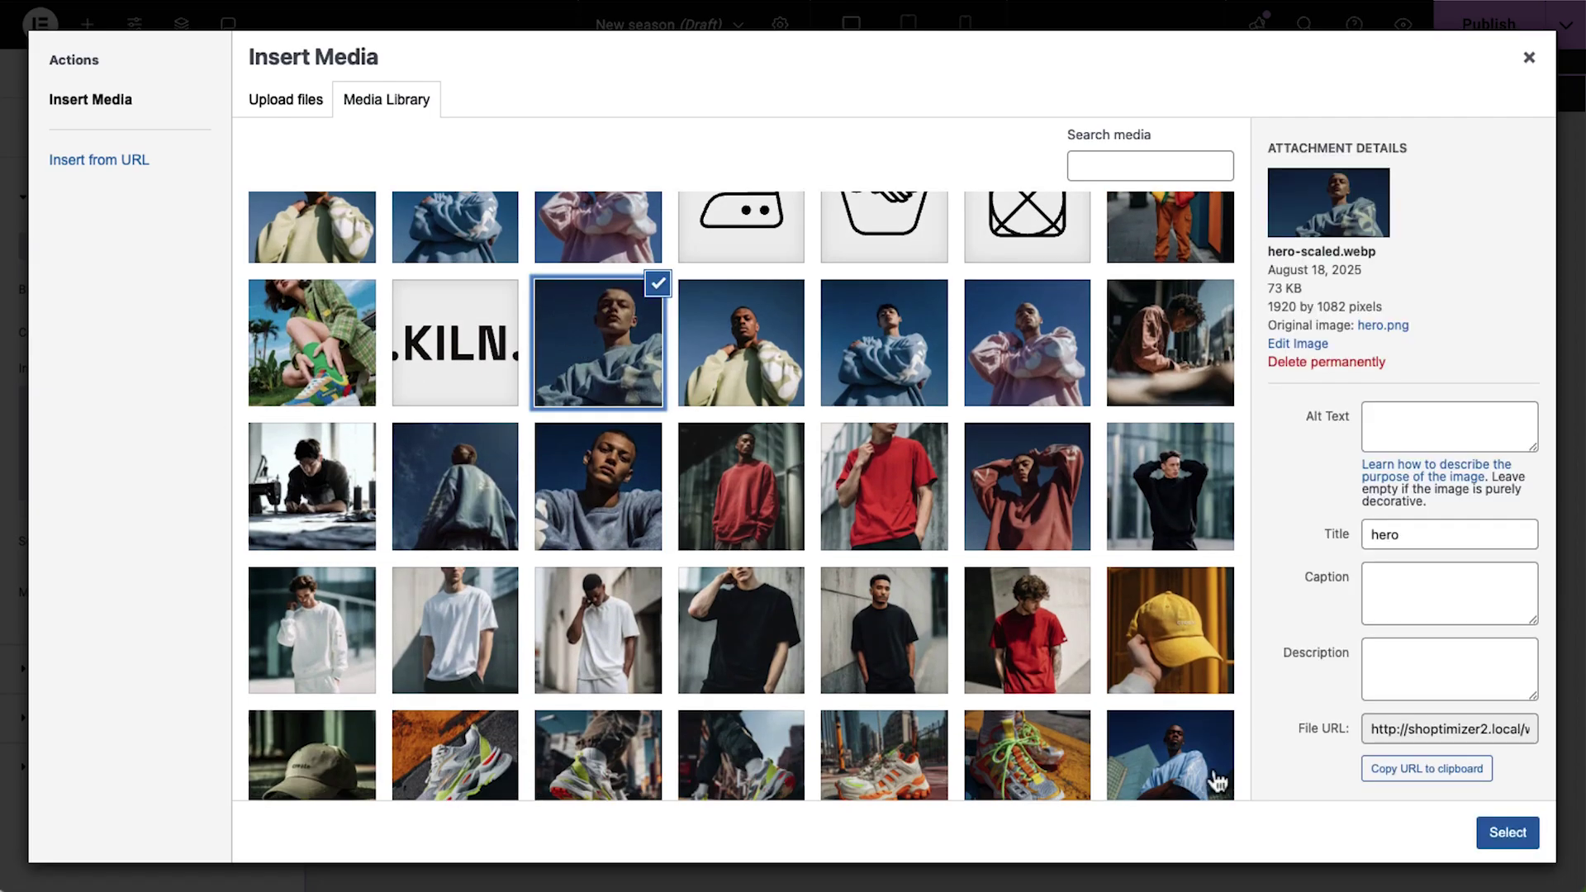
left_click(1508, 832)
left_click(217, 621)
key("Escape")
left_click(224, 650)
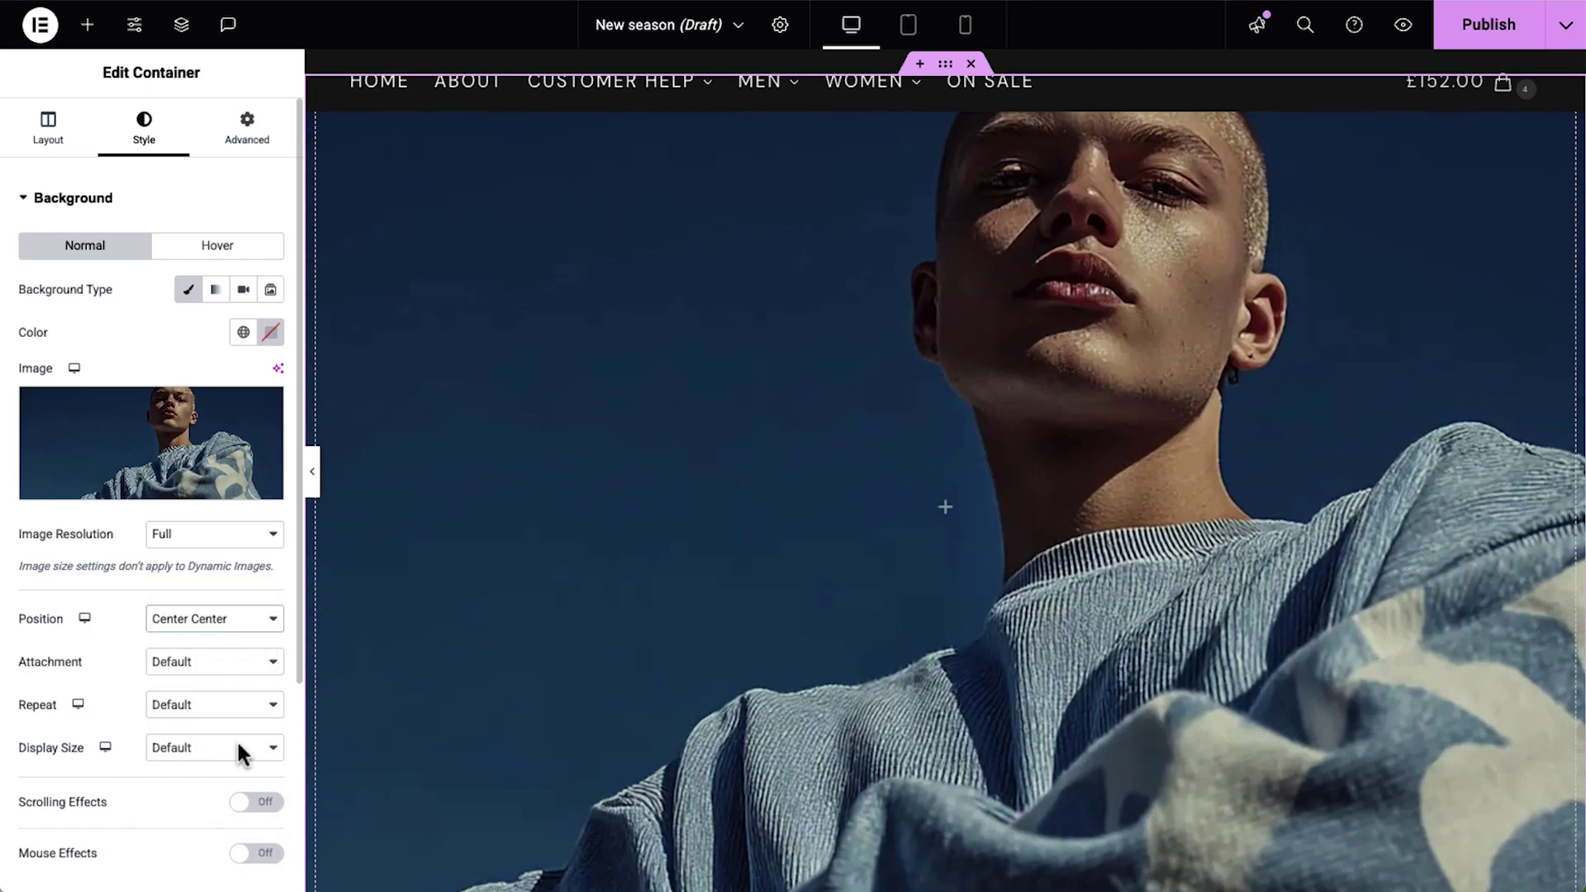
Step: Add a nested container, a WINTER 2025 heading and a shop now button to the hero
left_click(89, 29)
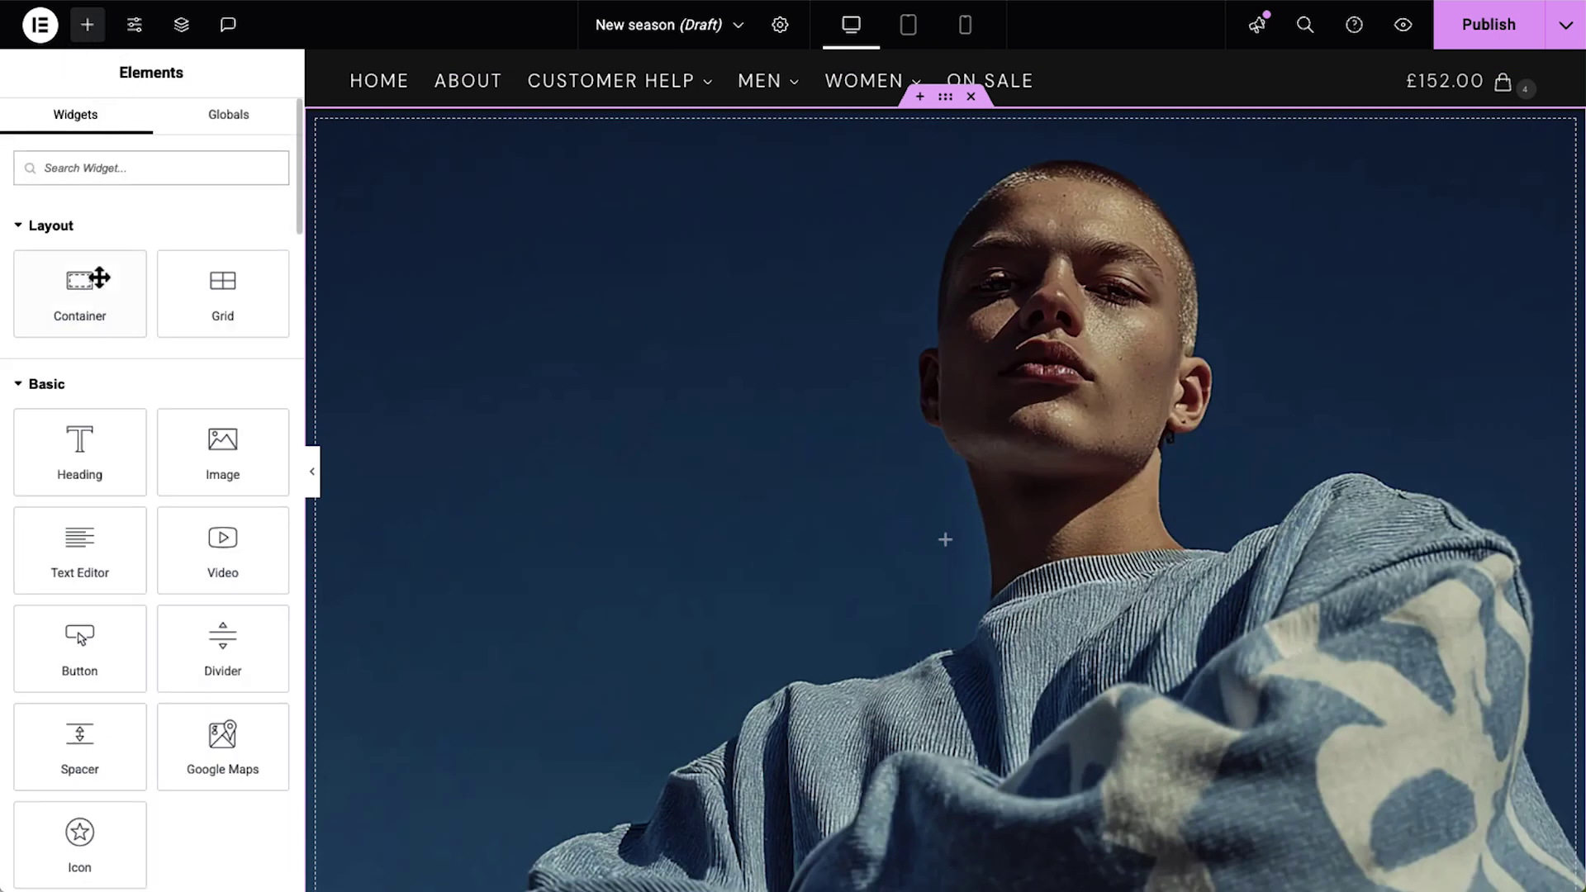
left_click_drag(95, 287, 446, 389)
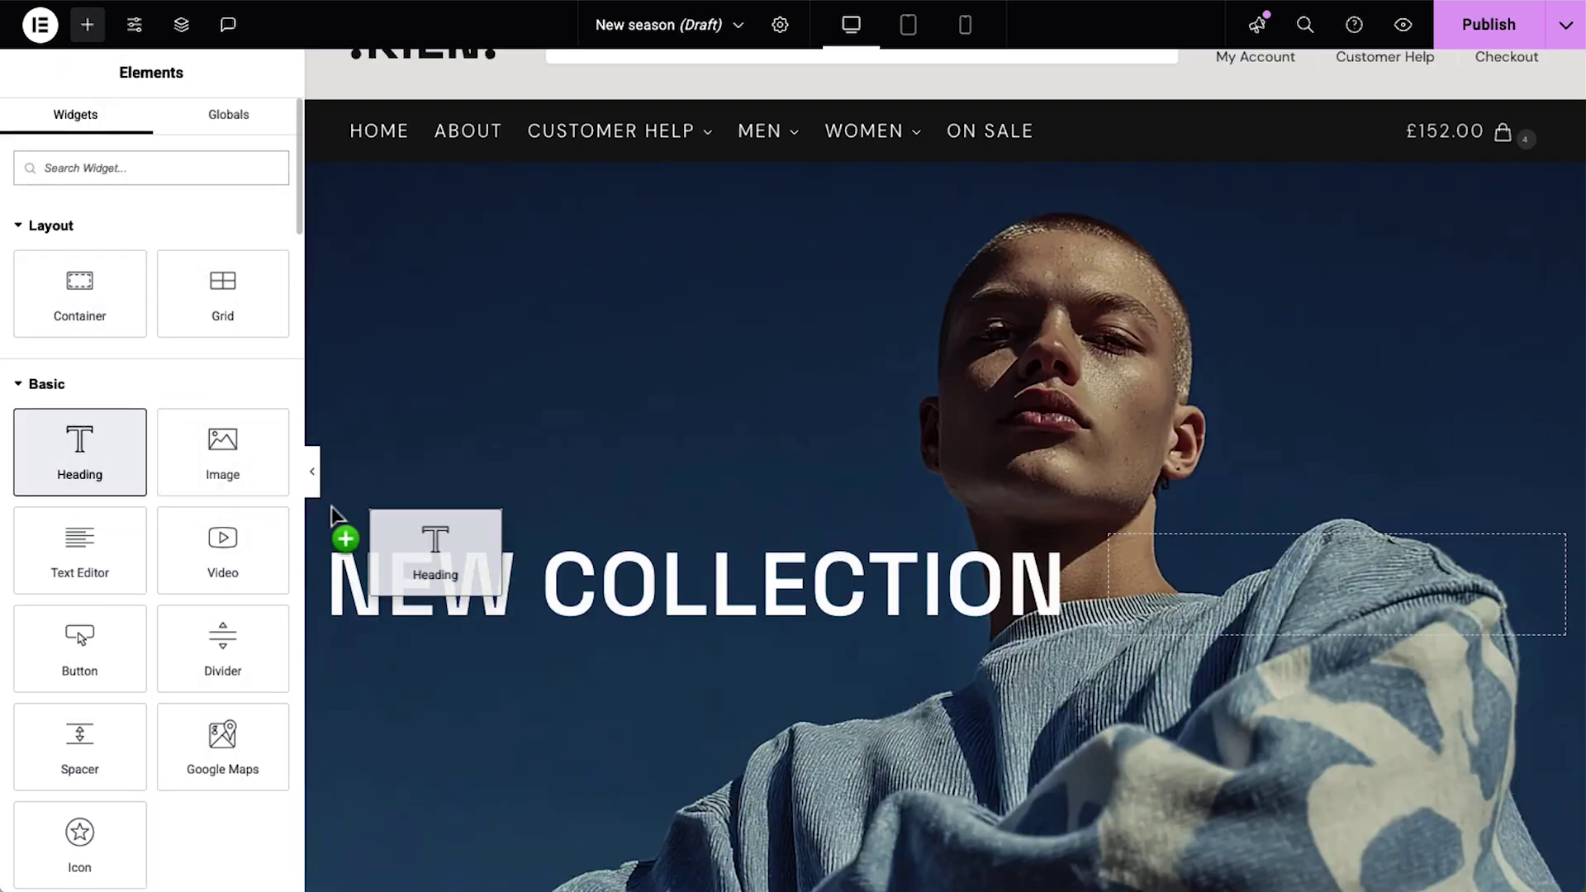
left_click_drag(333, 532, 560, 602)
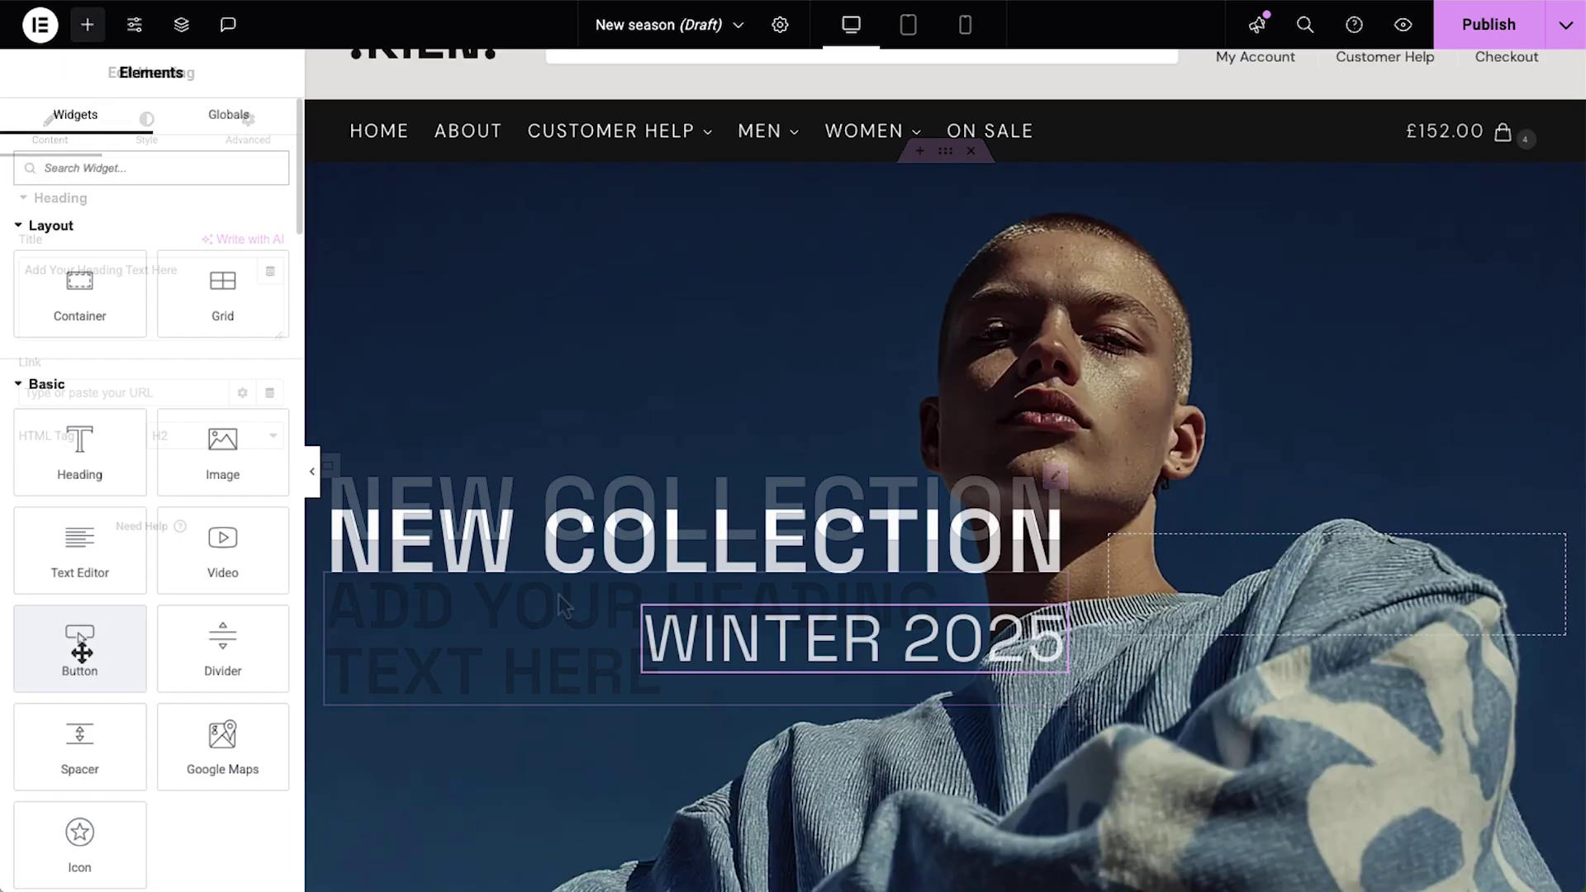
left_click_drag(78, 637, 1140, 586)
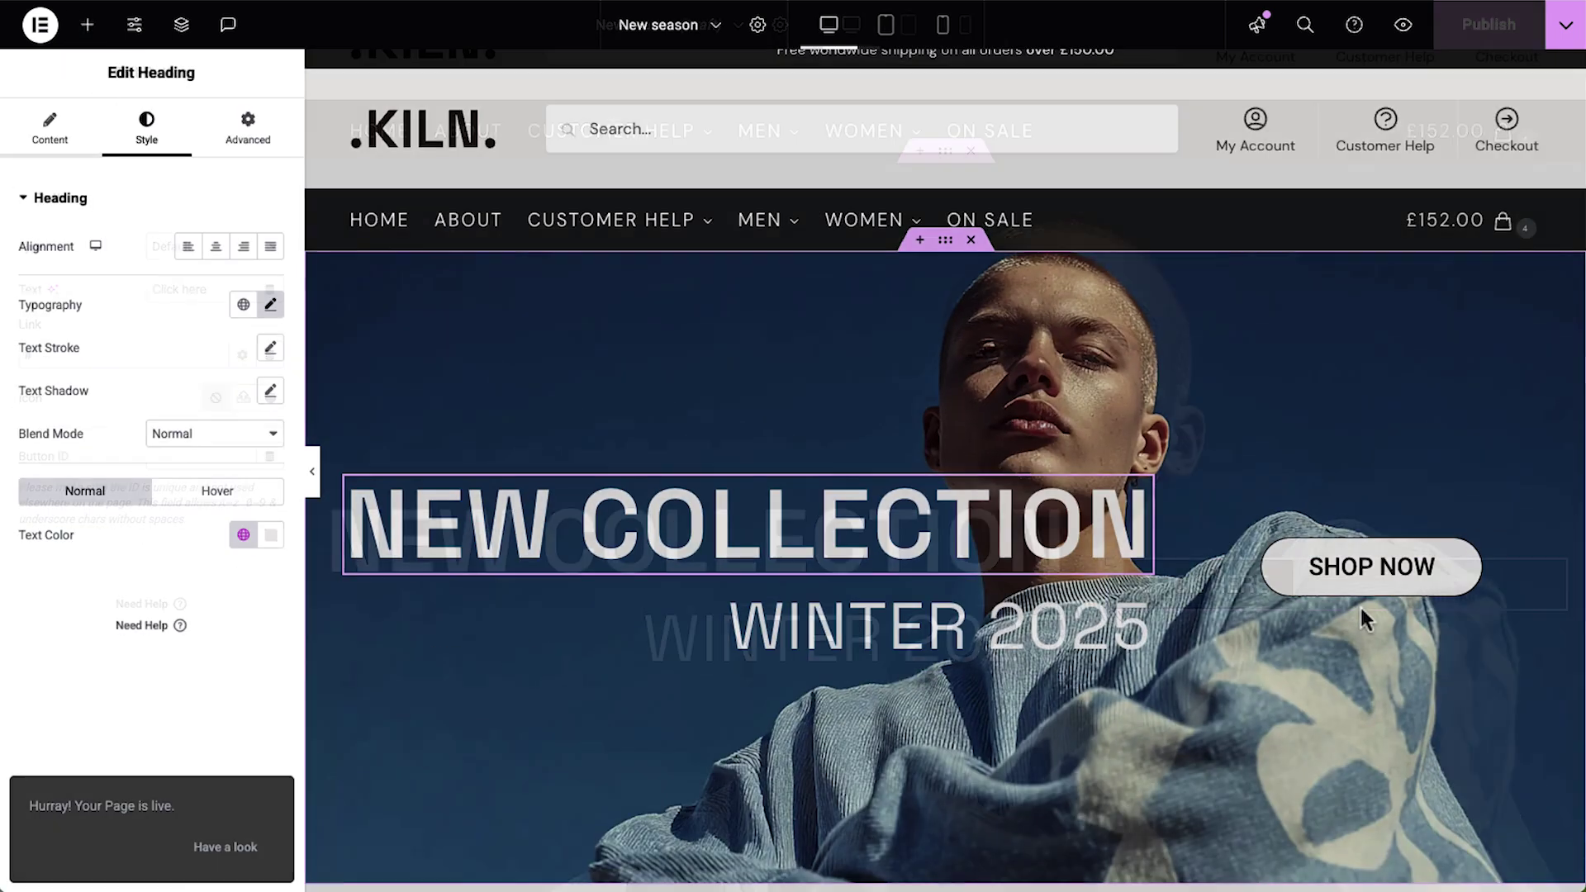
scroll(1360, 605, "down", 5)
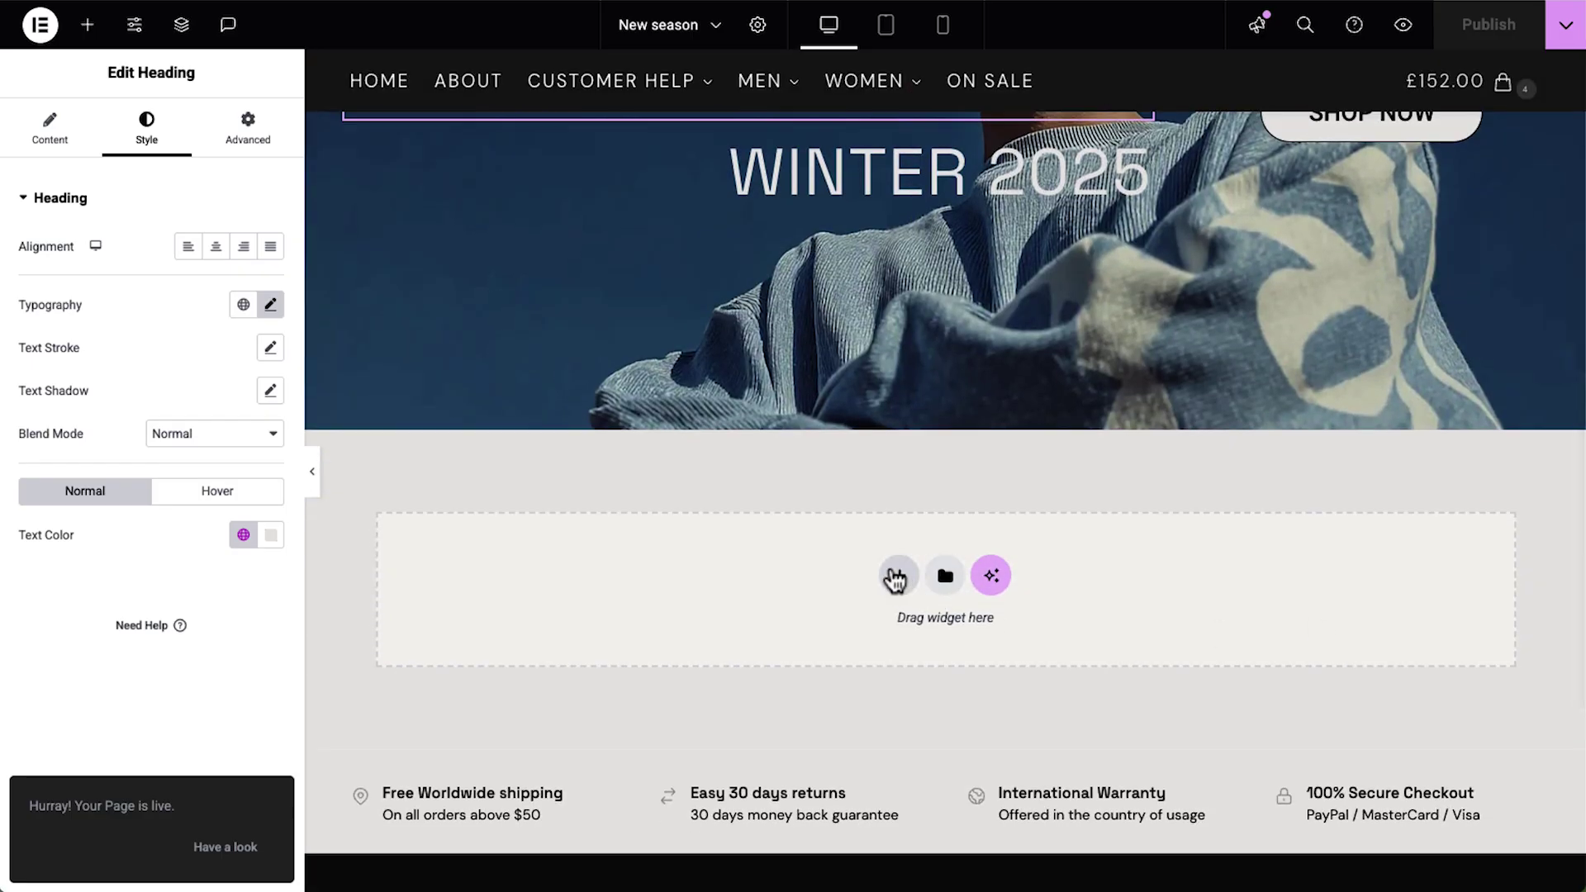
Step: Add a new flexbox section below the hero
left_click(899, 576)
left_click(851, 644)
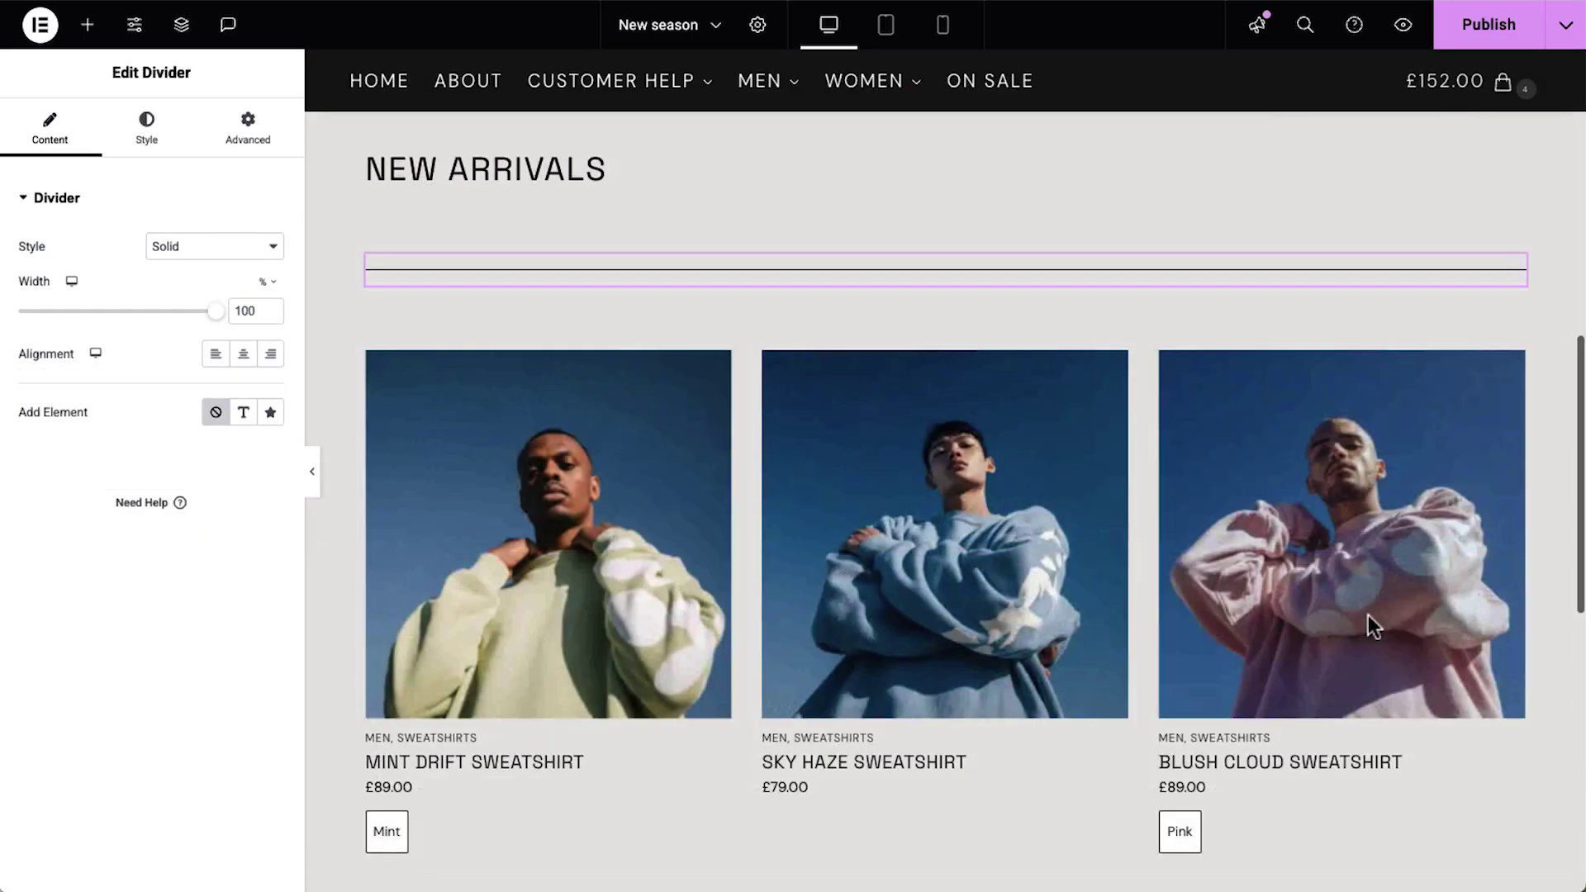
scroll(1369, 615, "down", 3)
scroll(1366, 628, "down", 2)
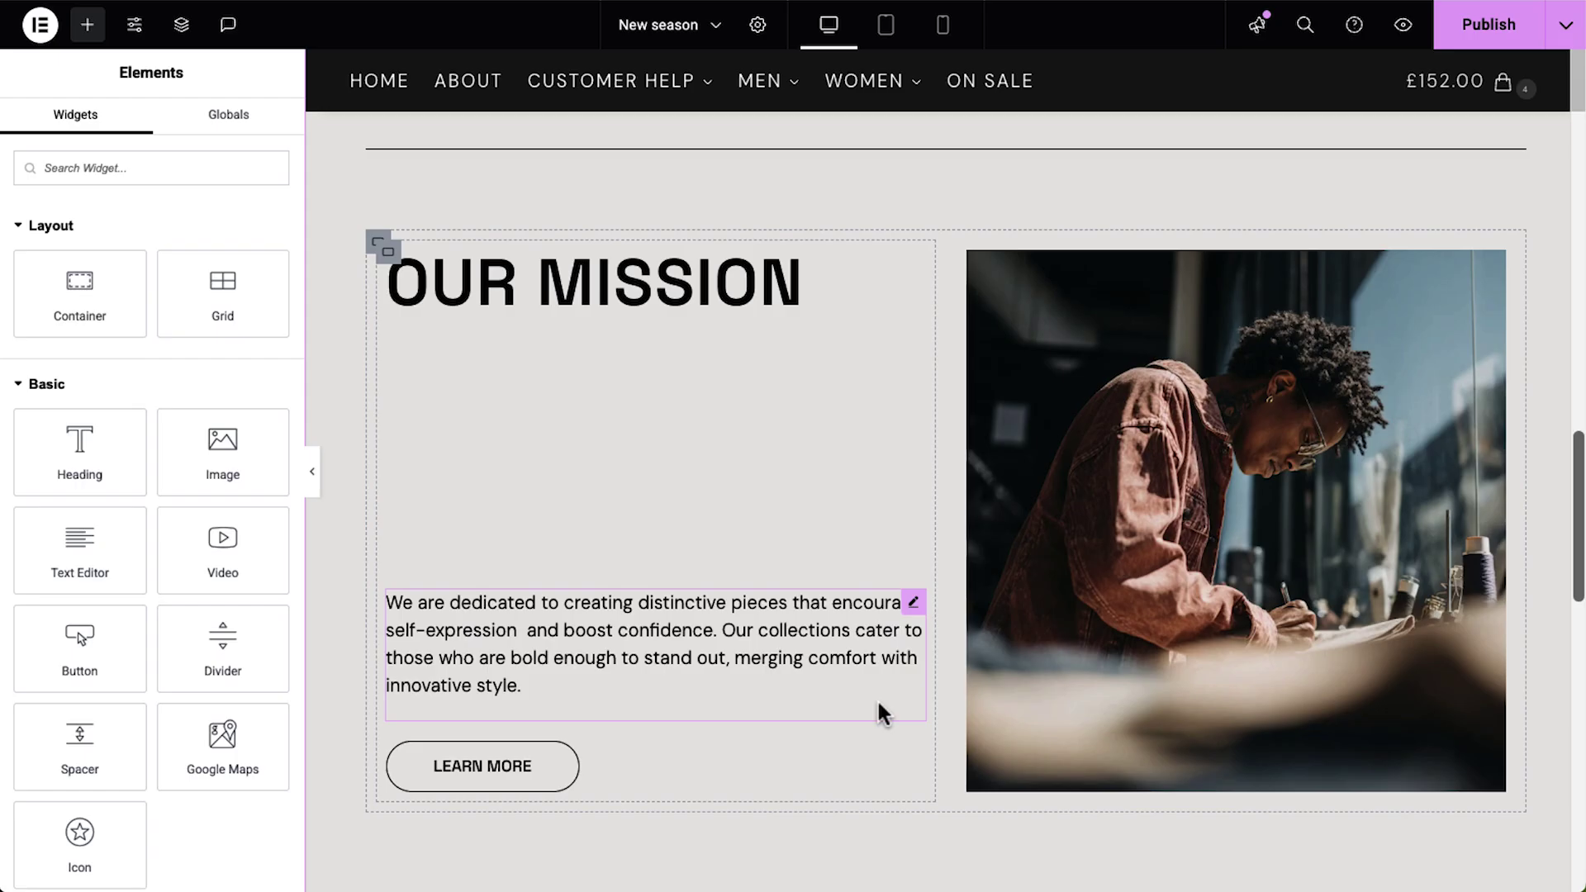
scroll(878, 704, "down", 8)
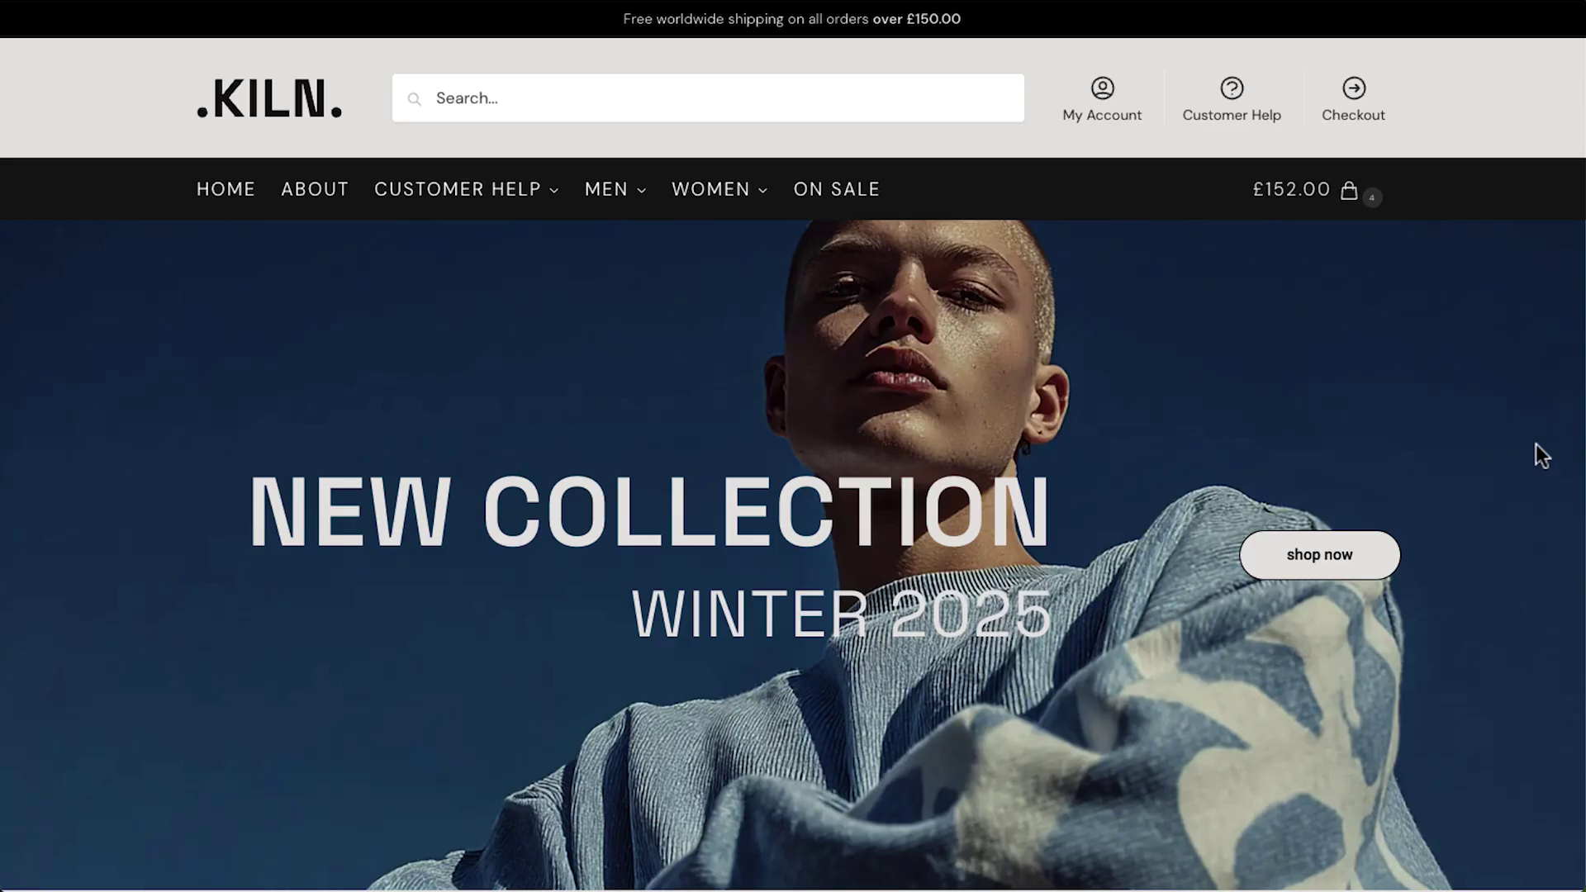
scroll(1535, 444, "down", 8)
scroll(1536, 446, "down", 10)
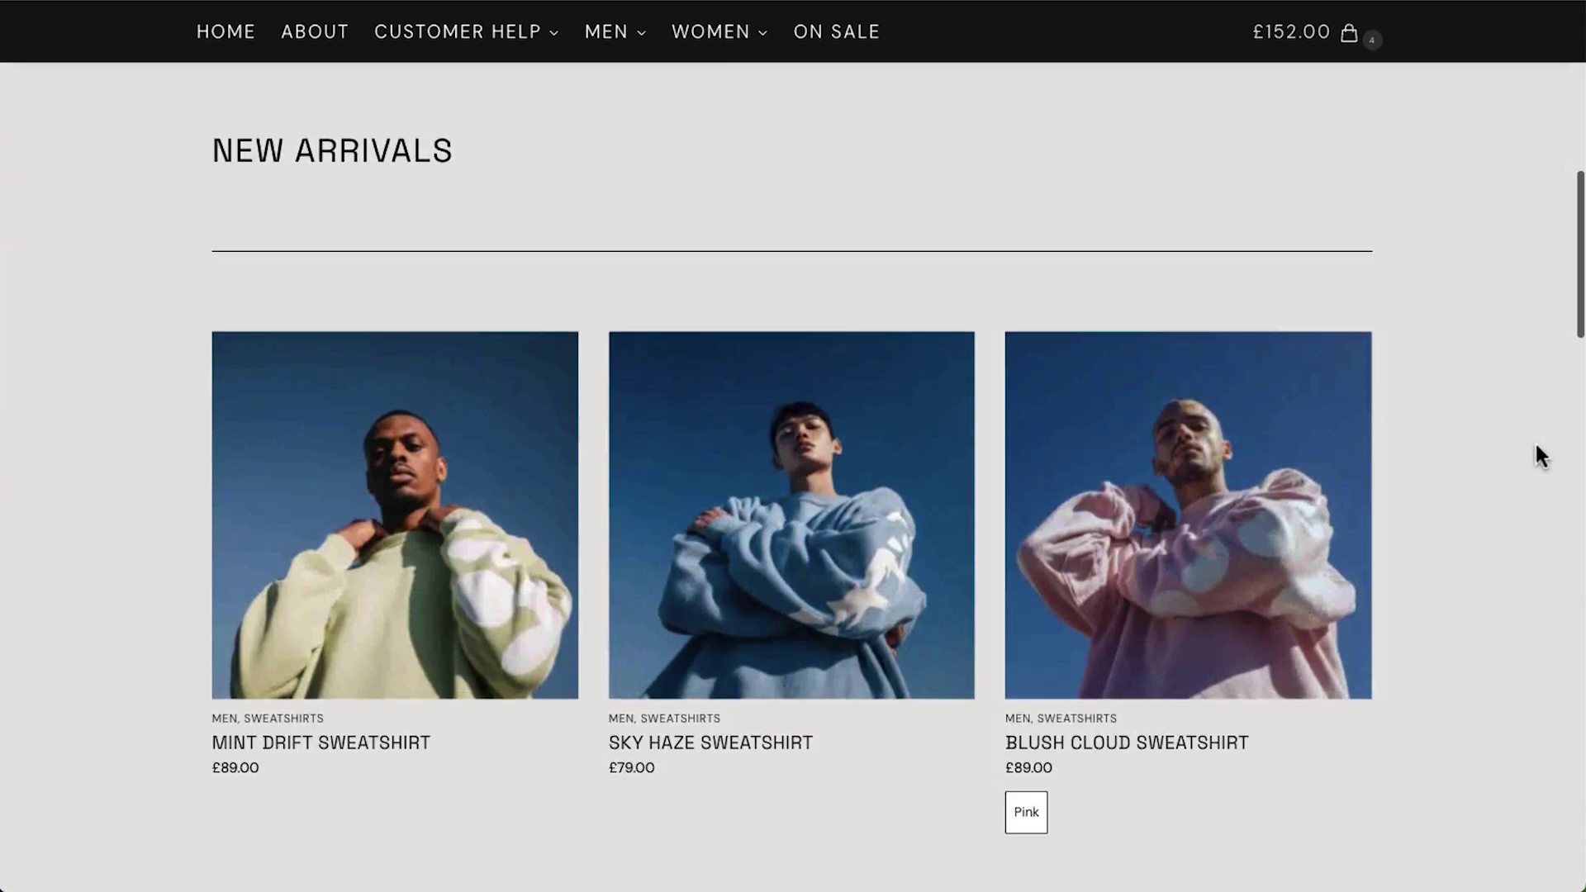
scroll(1535, 445, "down", 10)
scroll(1536, 453, "down", 10)
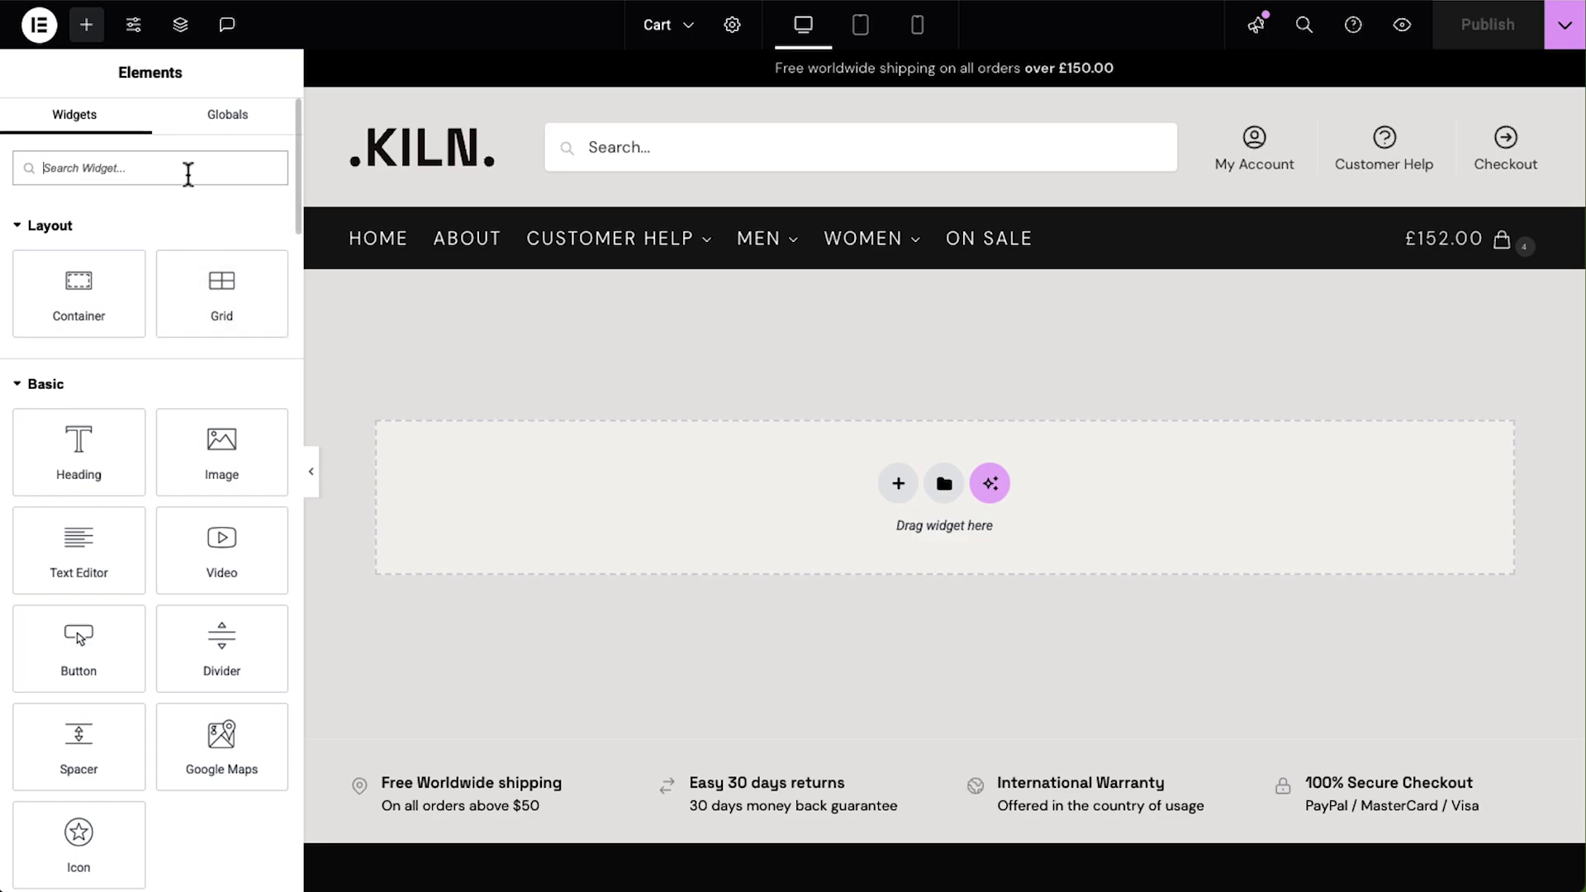
Step: Place the Cart widget on the Cart page, keeping its two-column layout
type("cart")
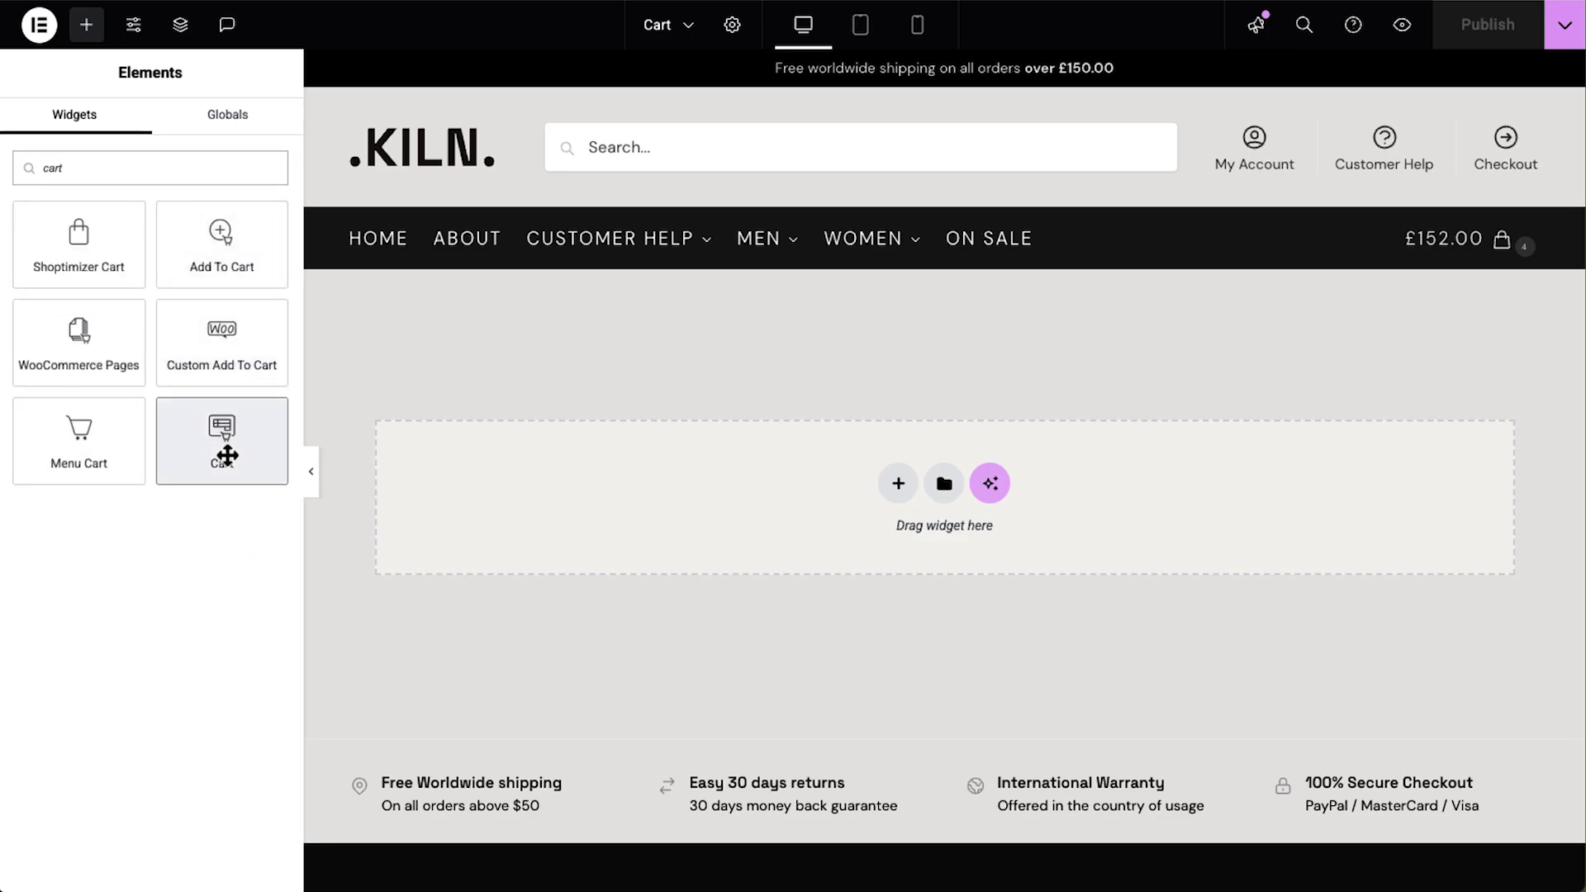
left_click_drag(227, 455, 517, 488)
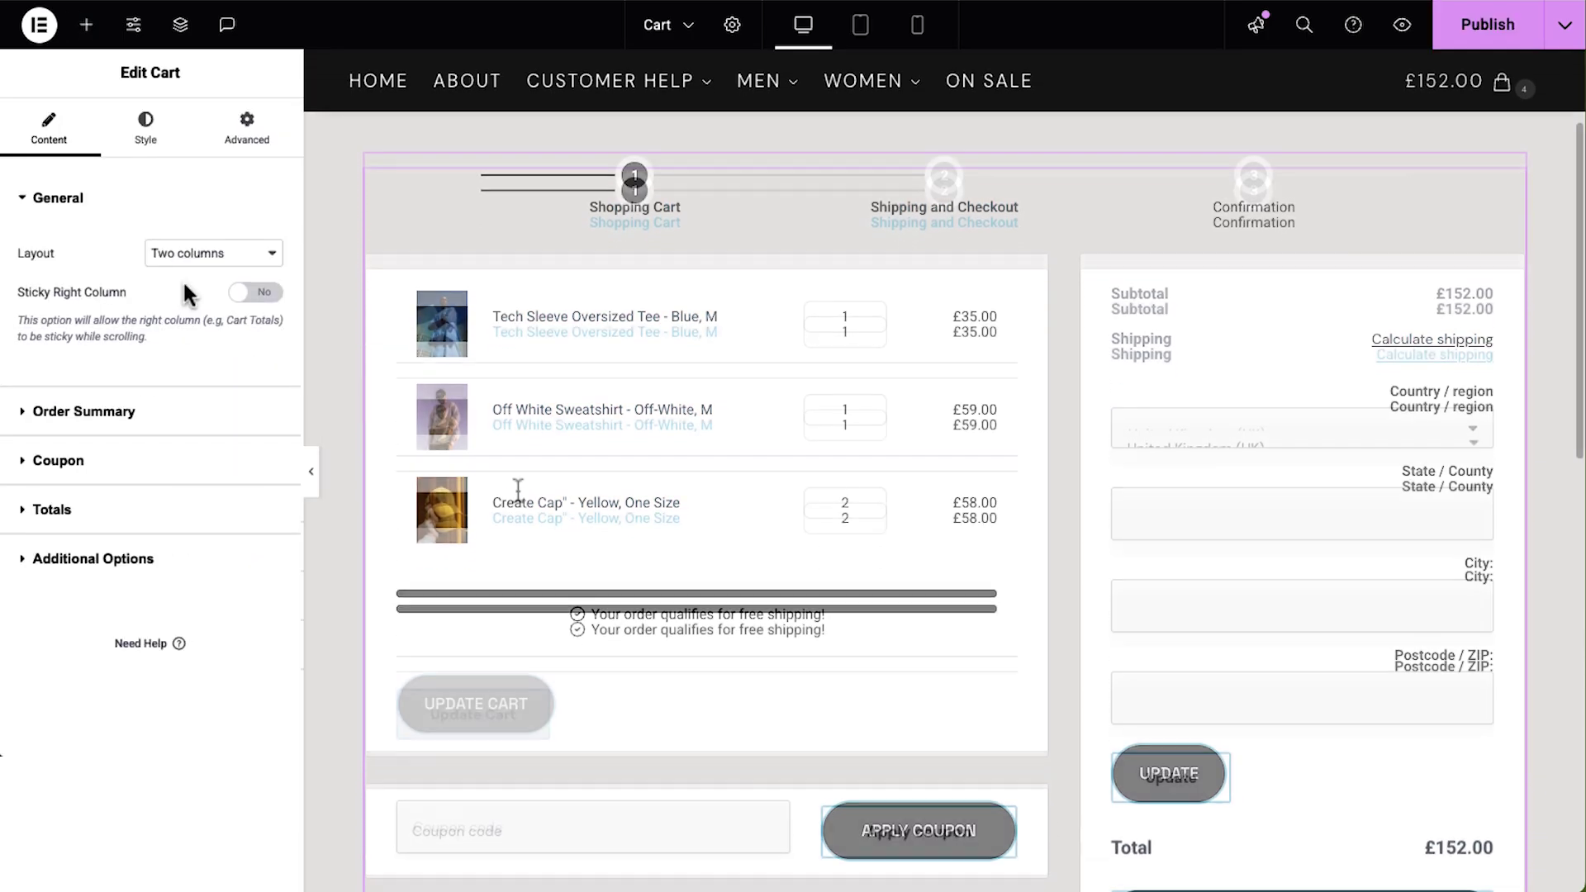
left_click(205, 258)
left_click(206, 273)
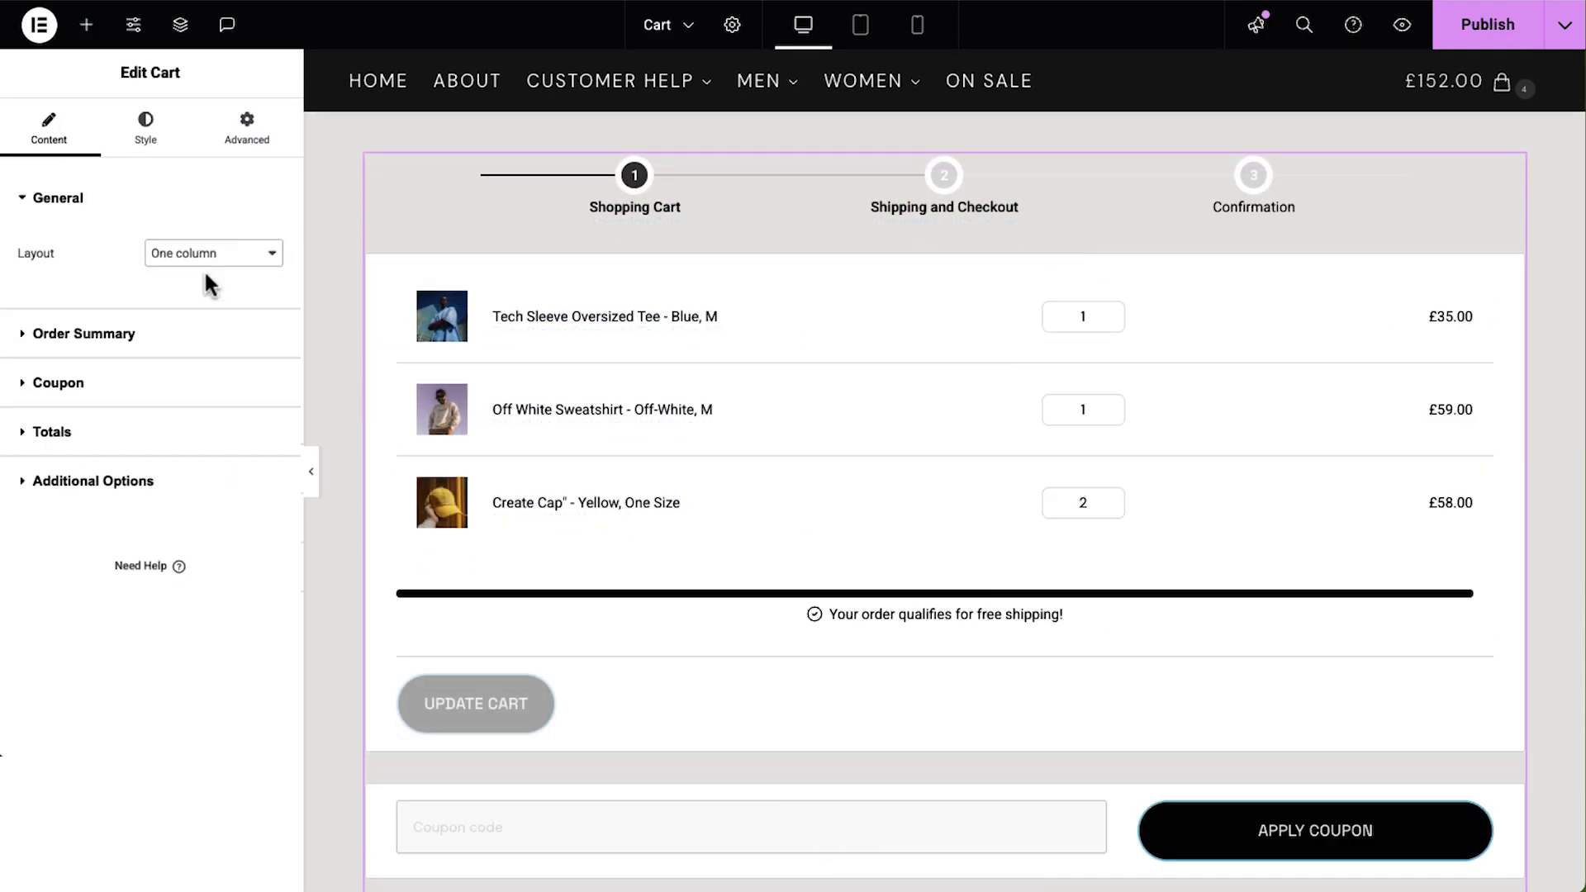
scroll(844, 562, "down", 5)
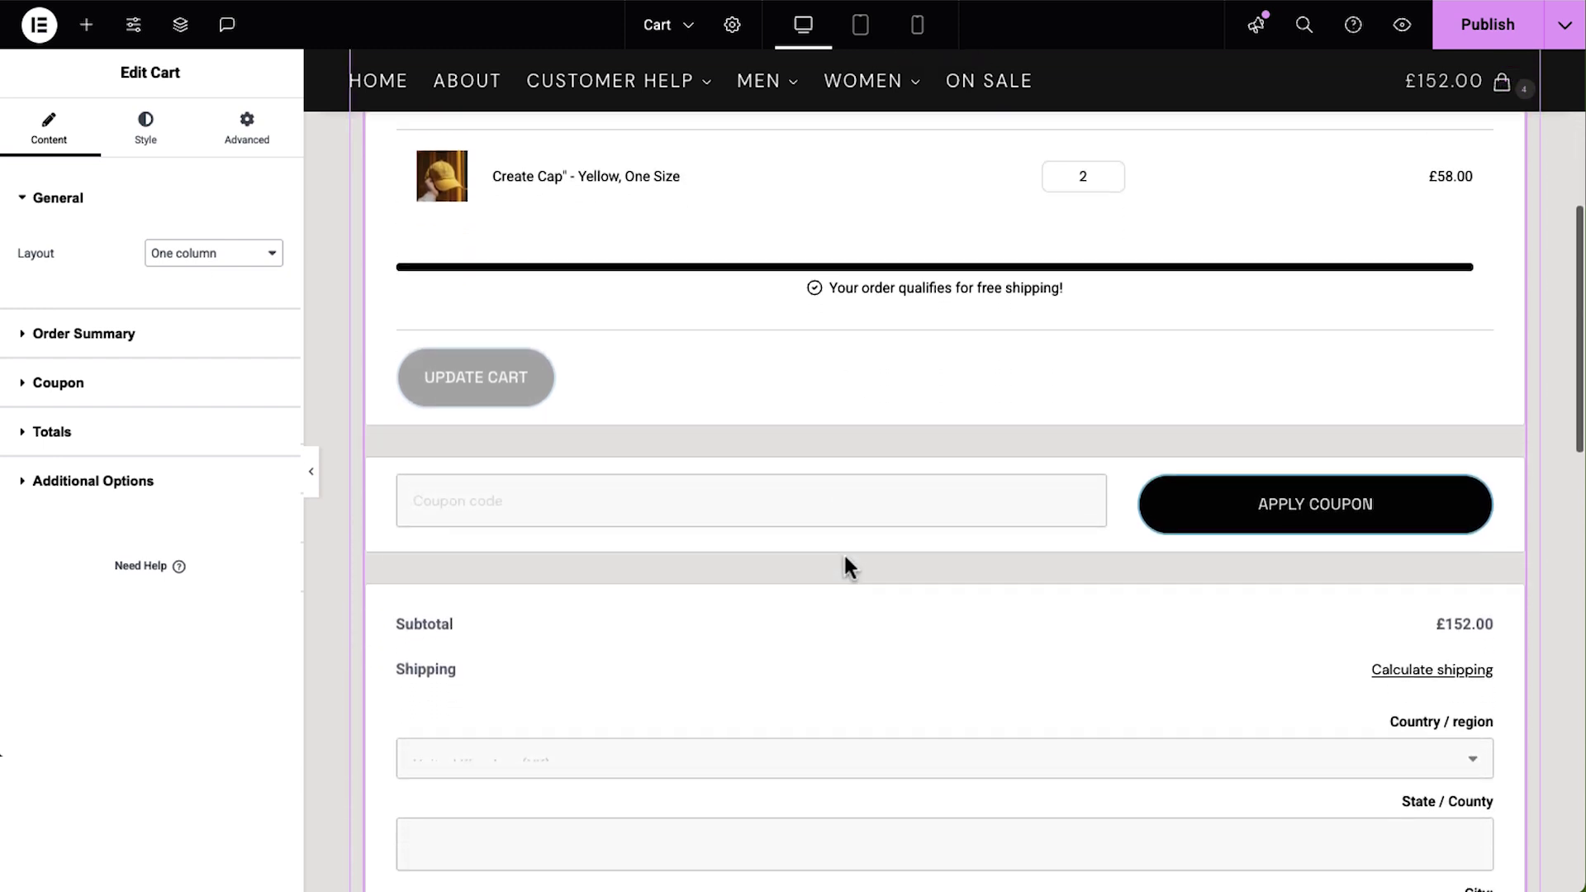
scroll(844, 560, "down", 10)
scroll(844, 560, "up", 7)
scroll(844, 551, "up", 10)
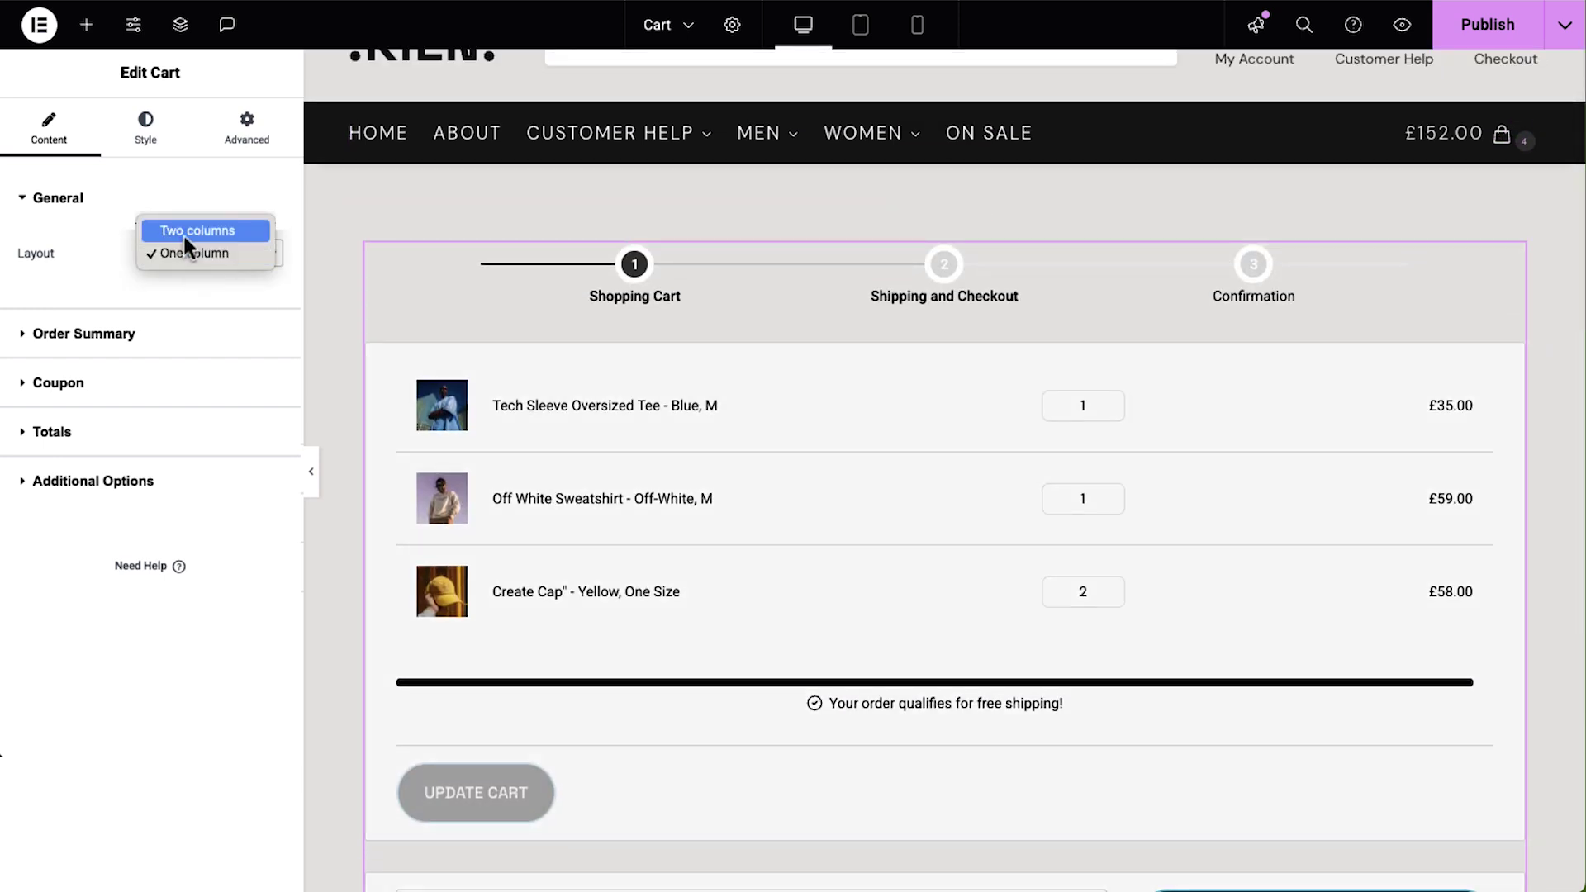
left_click(185, 233)
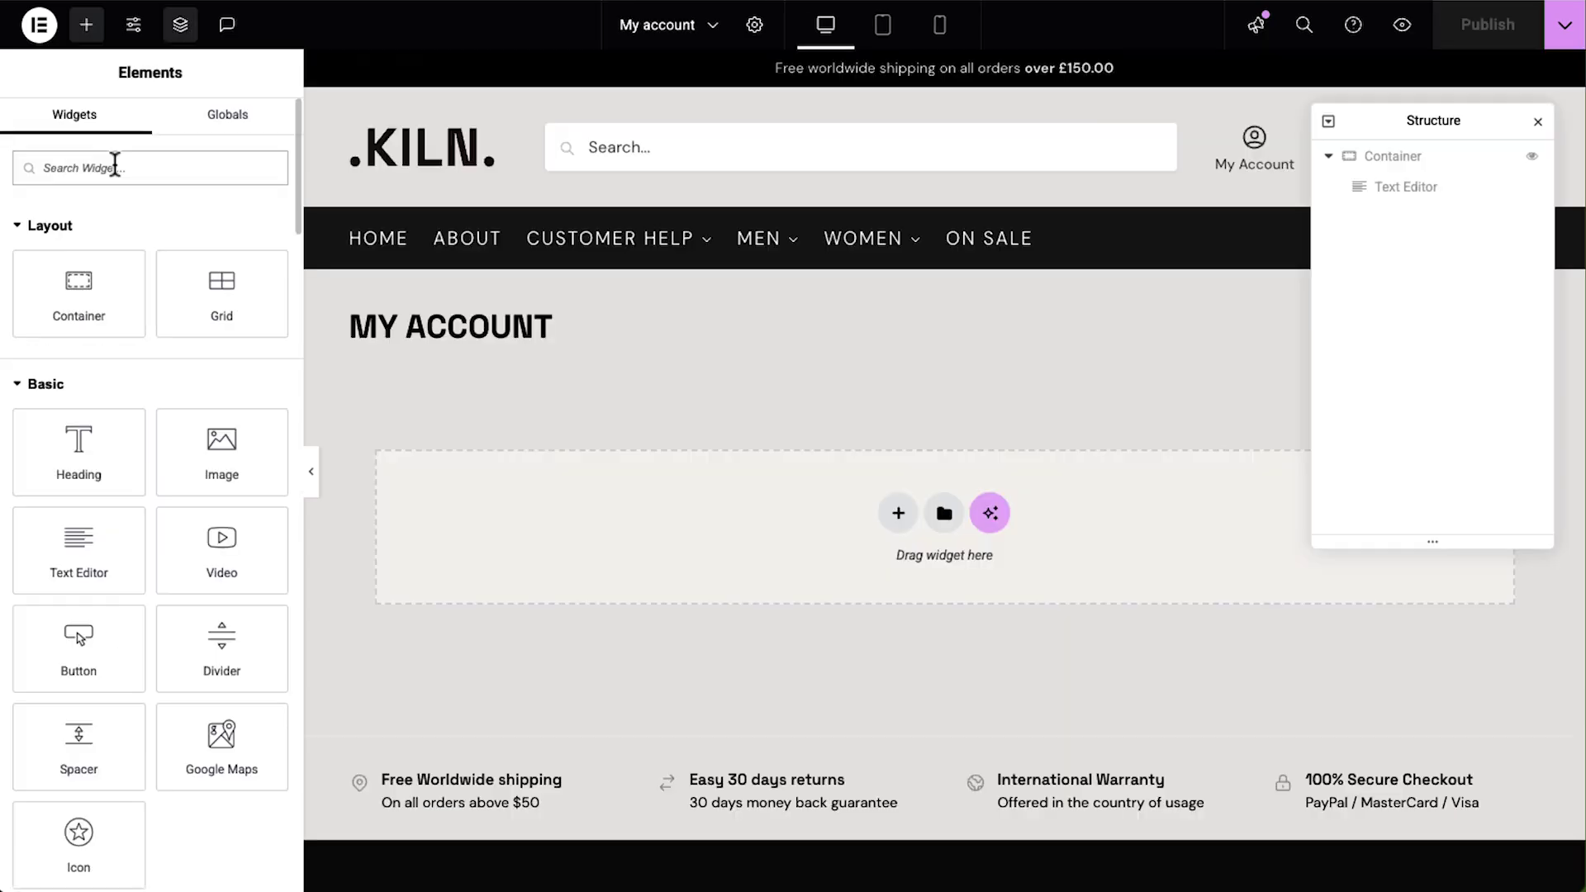
Step: Add the My Account widget to My account and a Checkout form with sticky order summary
type("my")
left_click_drag(210, 386, 512, 487)
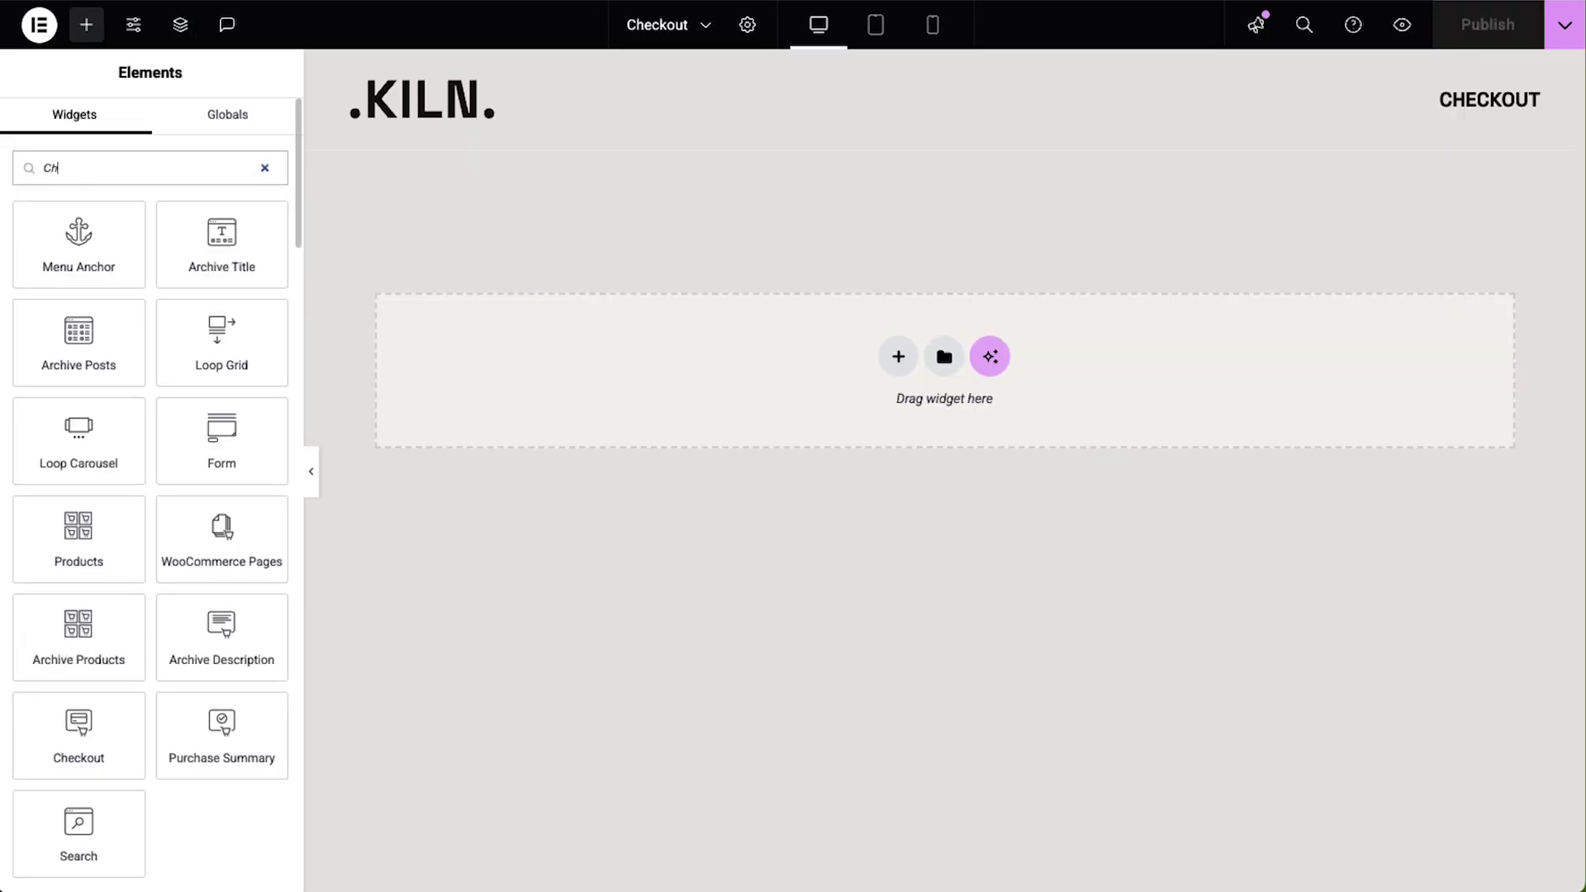
type("e")
left_click_drag(199, 243, 517, 363)
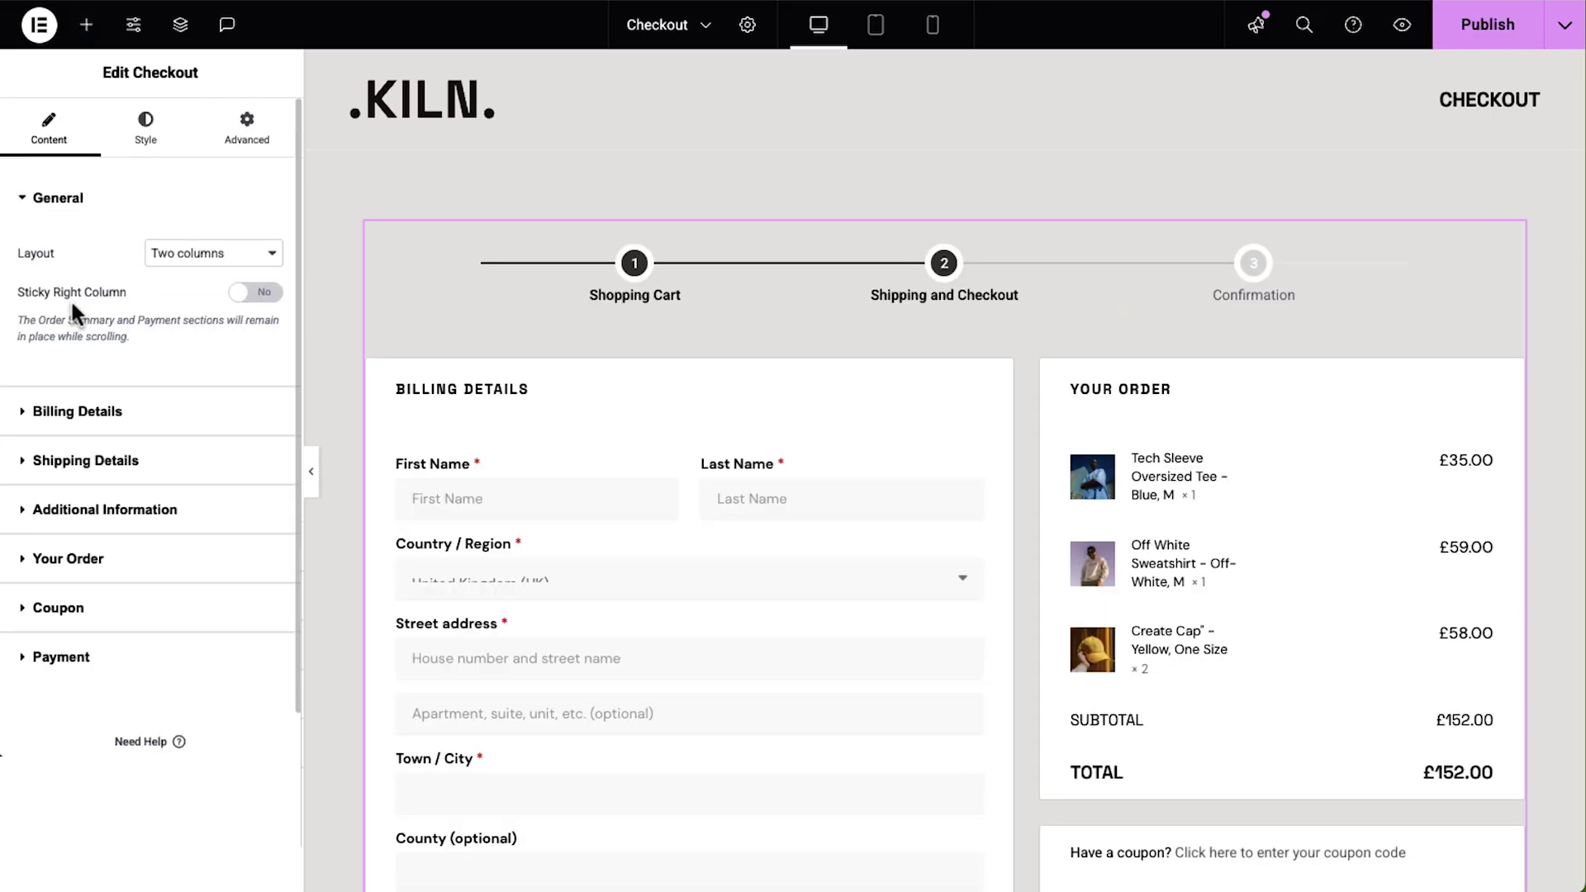
left_click(263, 293)
scroll(638, 618, "down", 10)
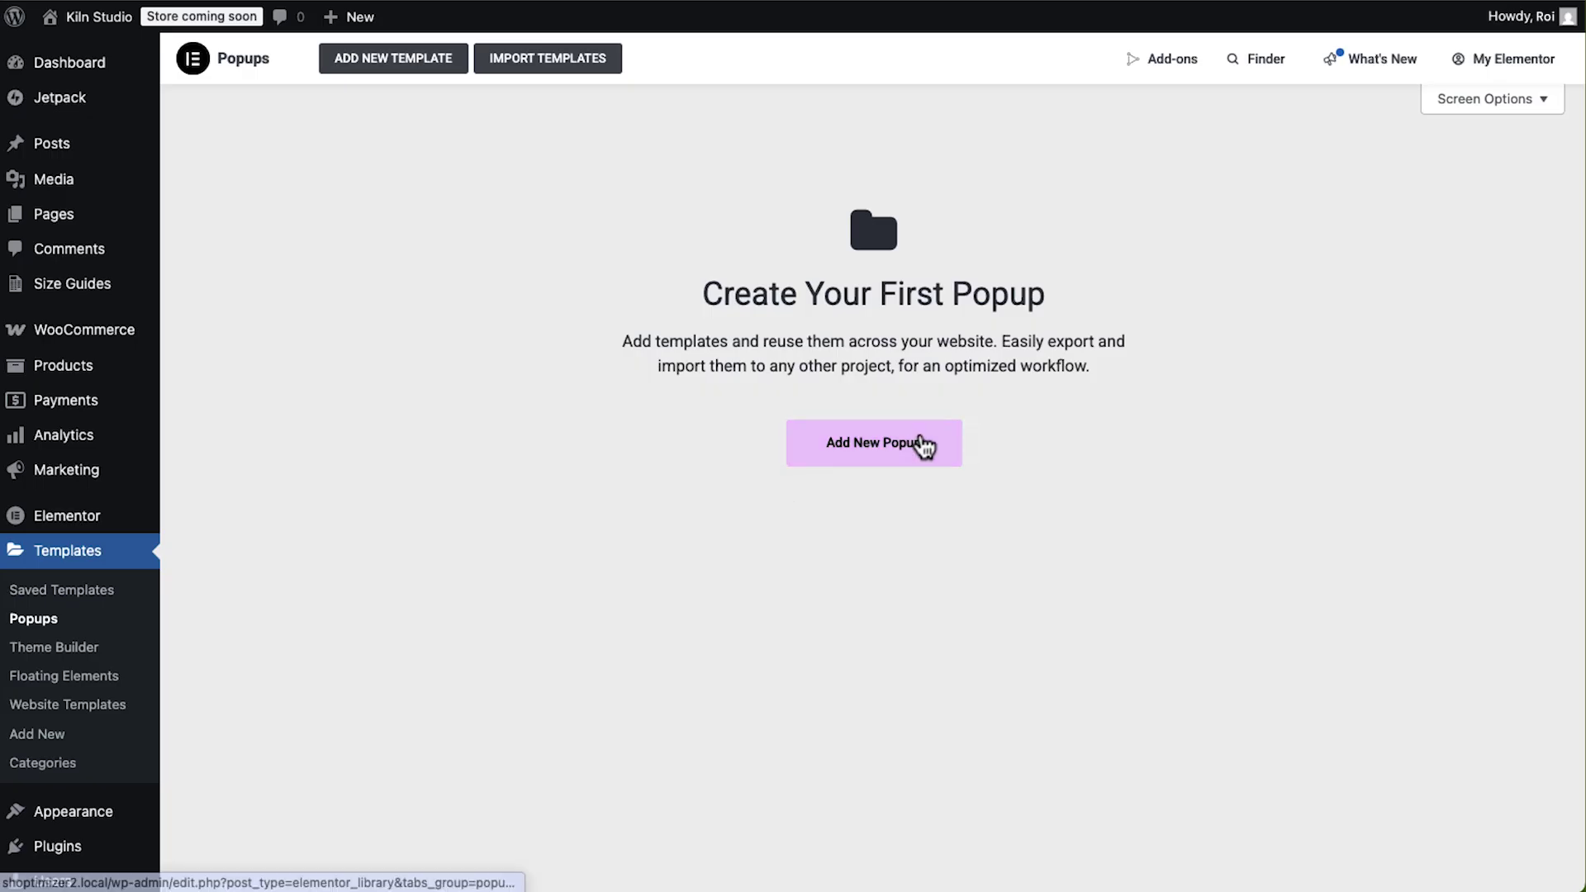
Step: Create the Newsletter SignUp popup with On Scroll and Exit Intent triggers across the entire site
left_click(924, 446)
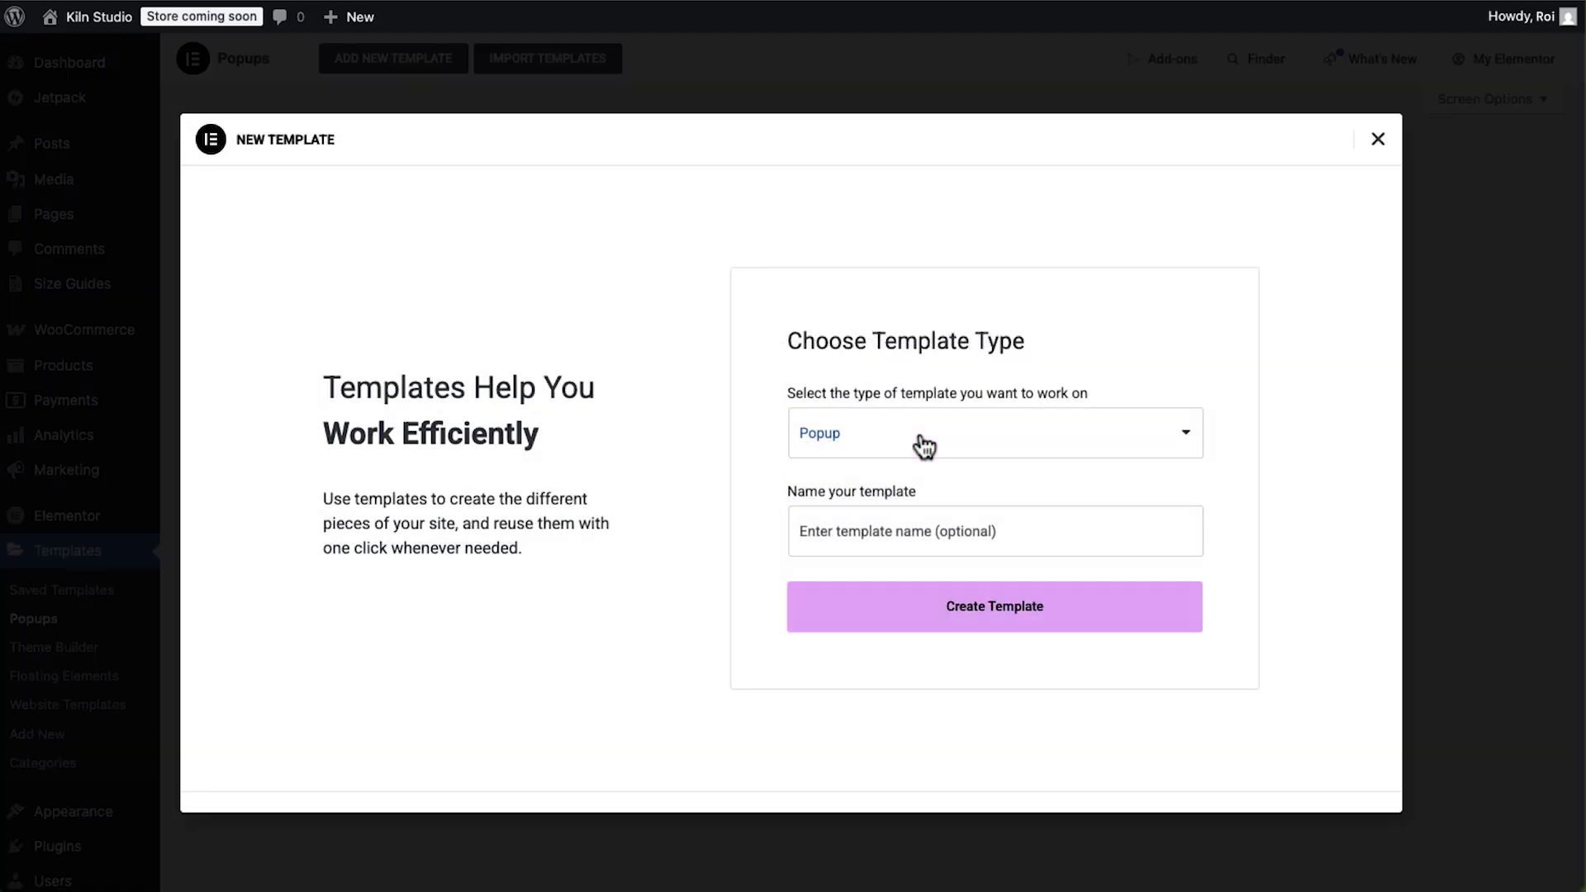
left_click(988, 612)
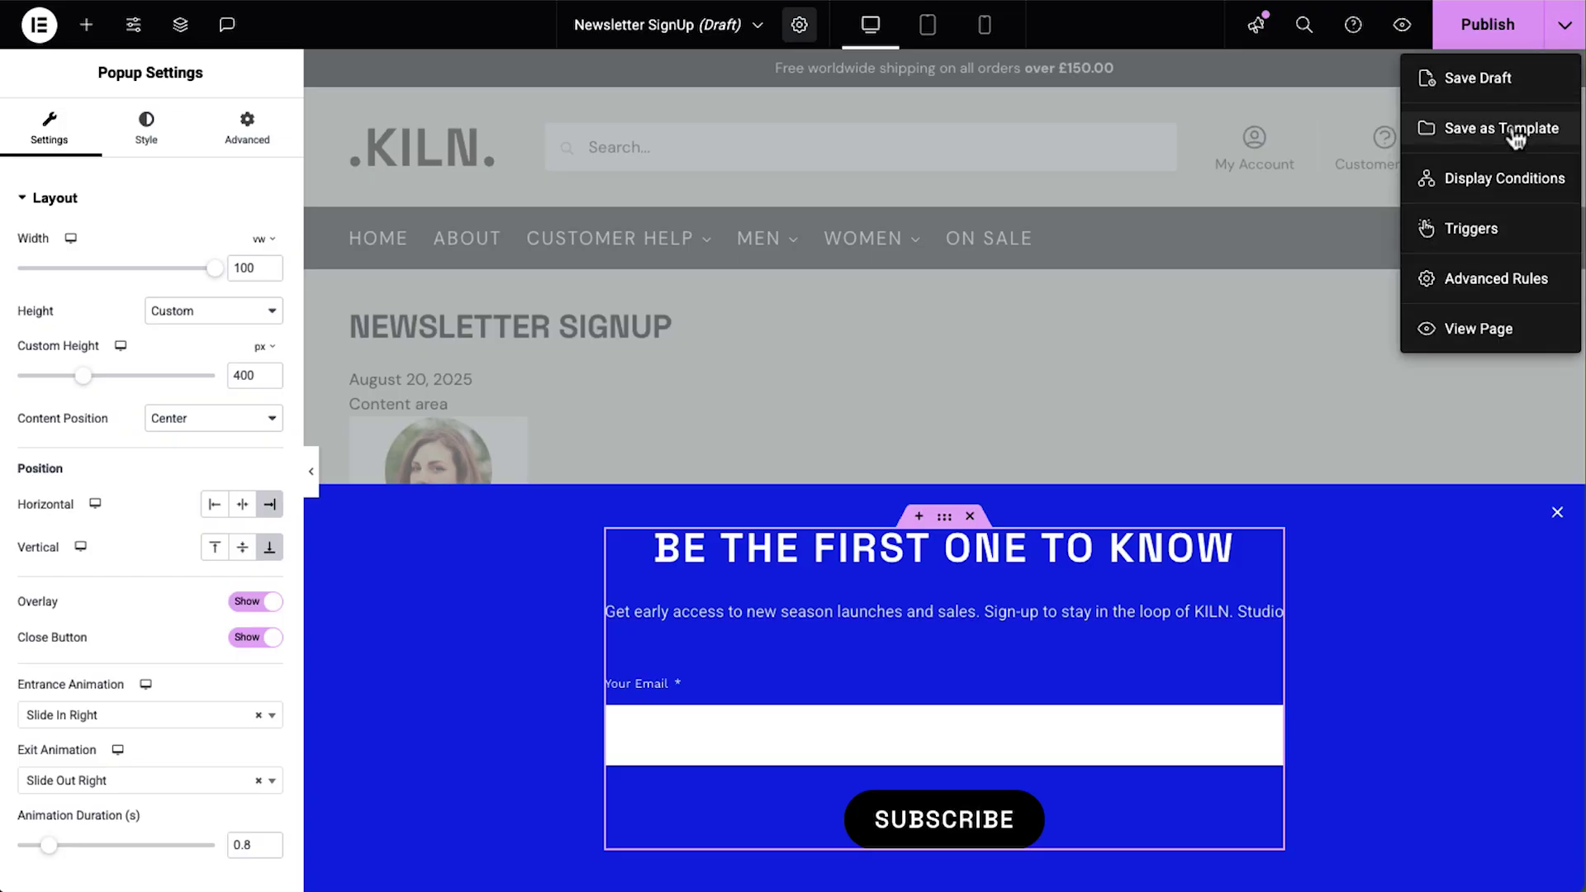
left_click(1478, 230)
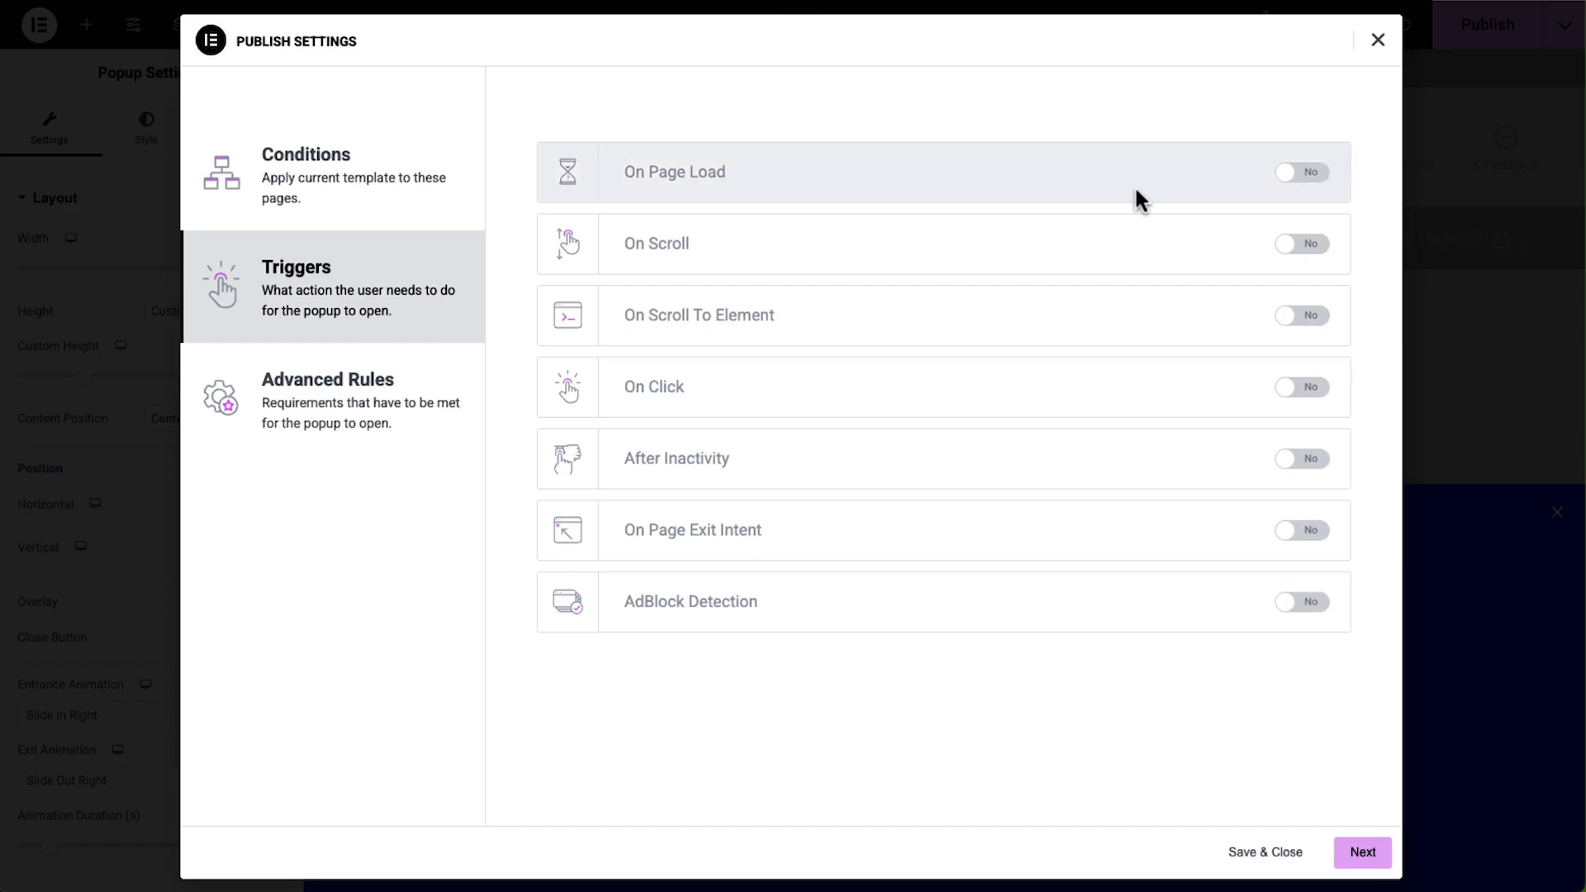
left_click(1303, 244)
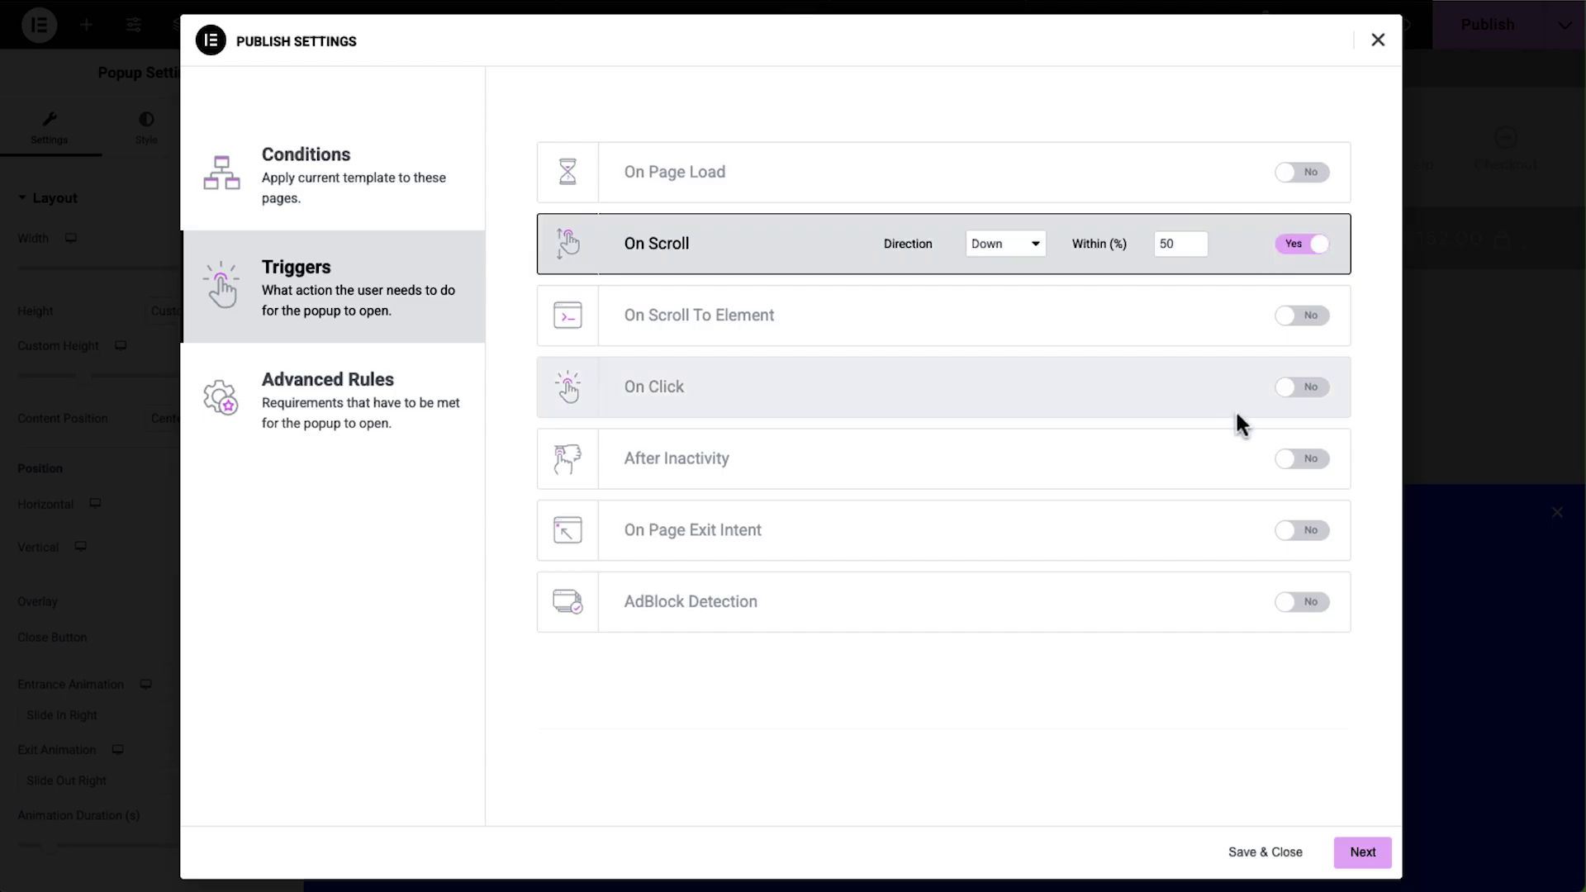
left_click(1310, 531)
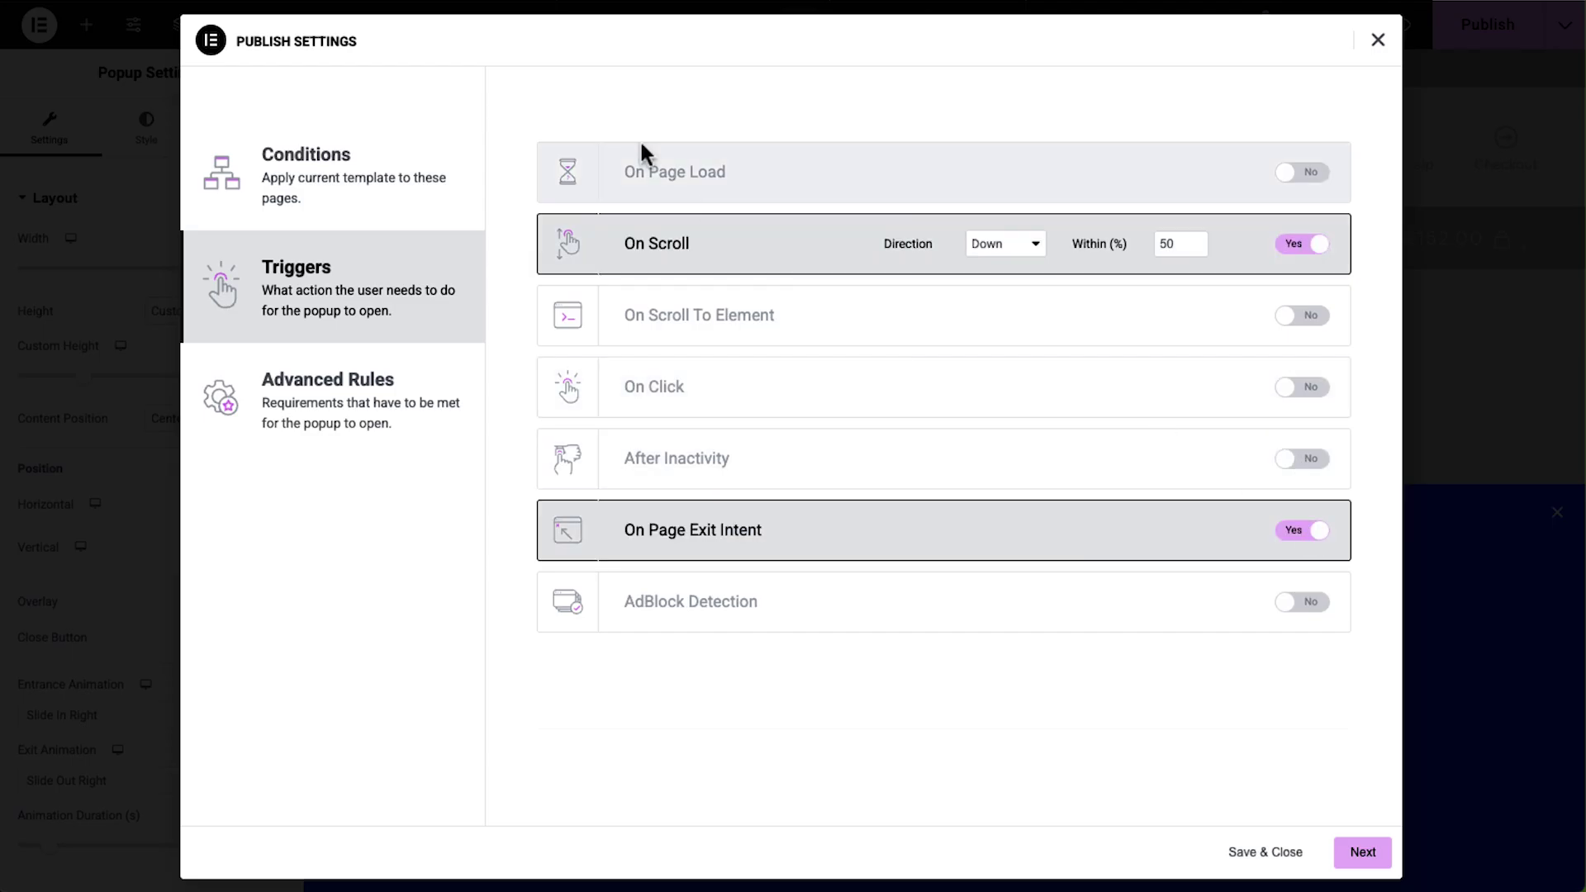
left_click(366, 197)
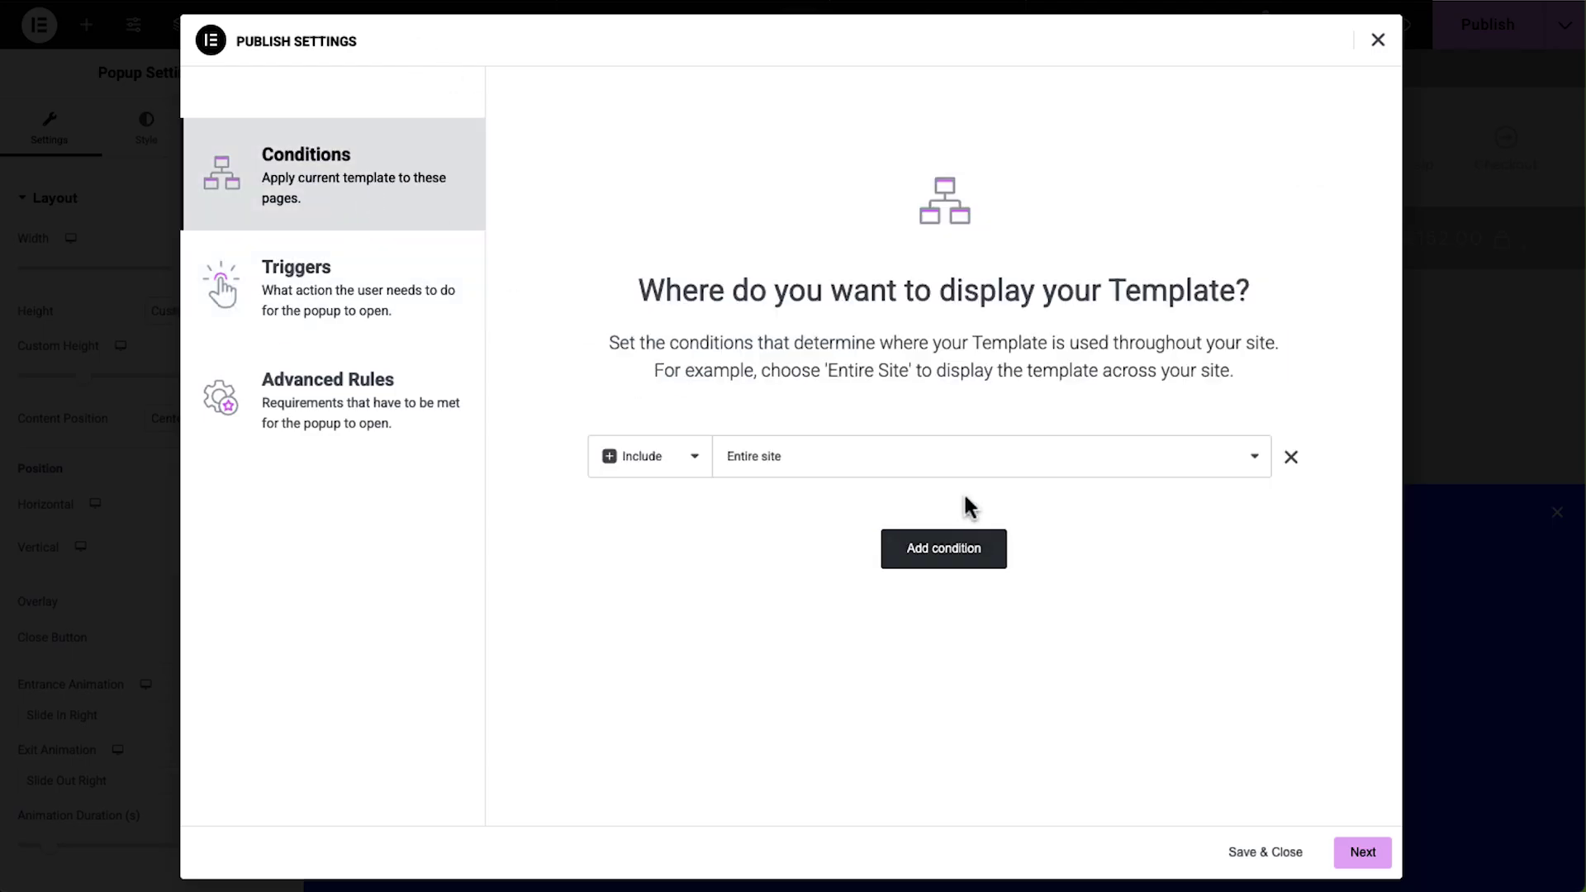
left_click(1291, 874)
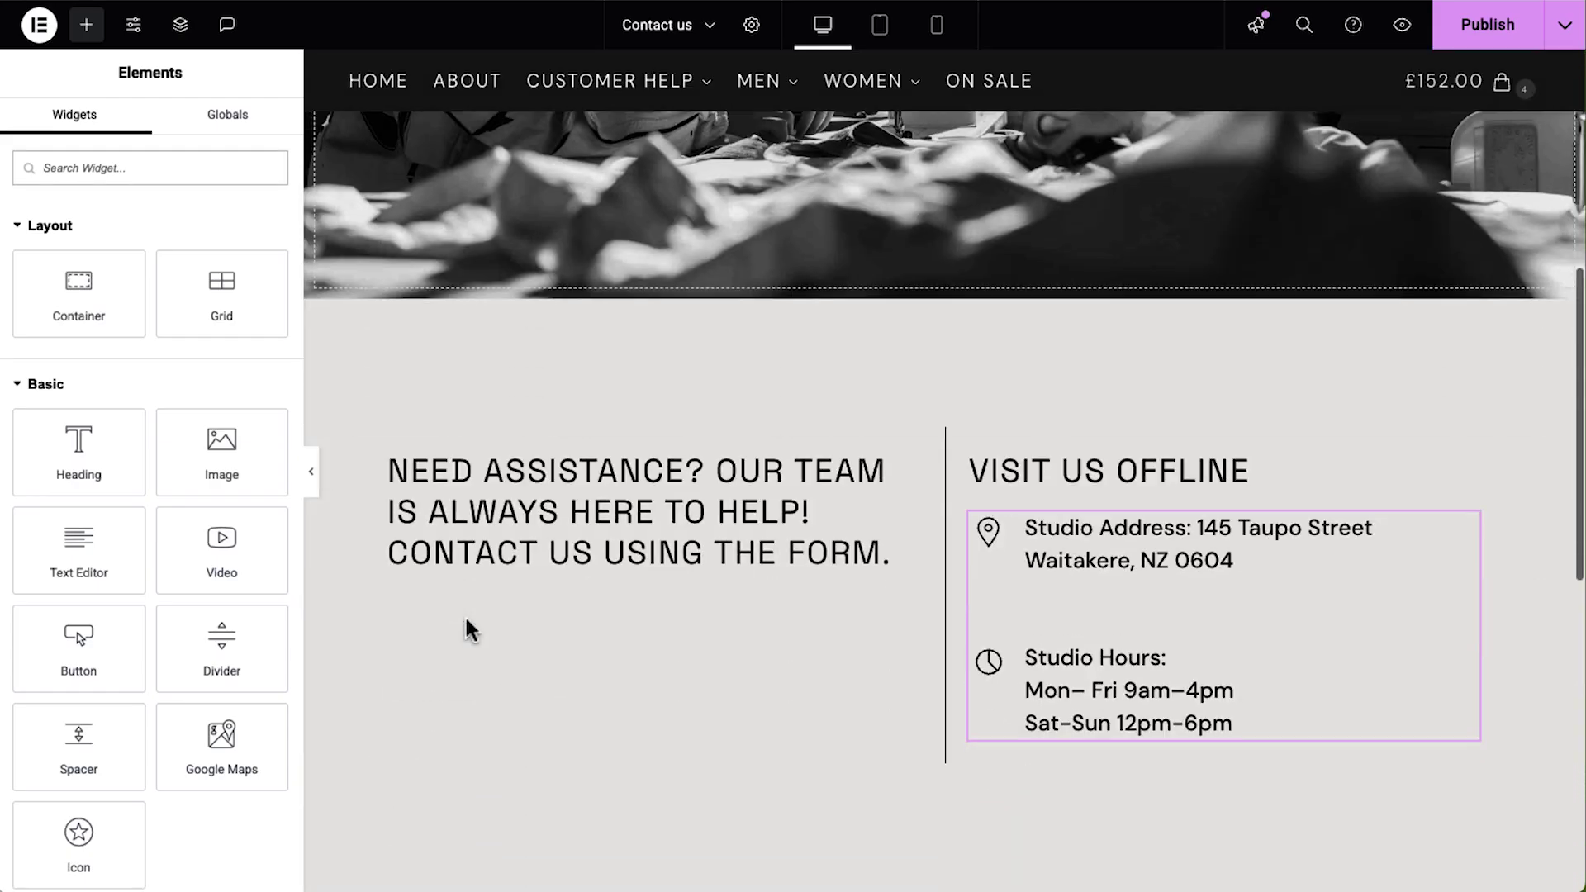
Step: Place a Form widget below the assistance heading on the Contact us page
scroll(468, 630, "down", 1)
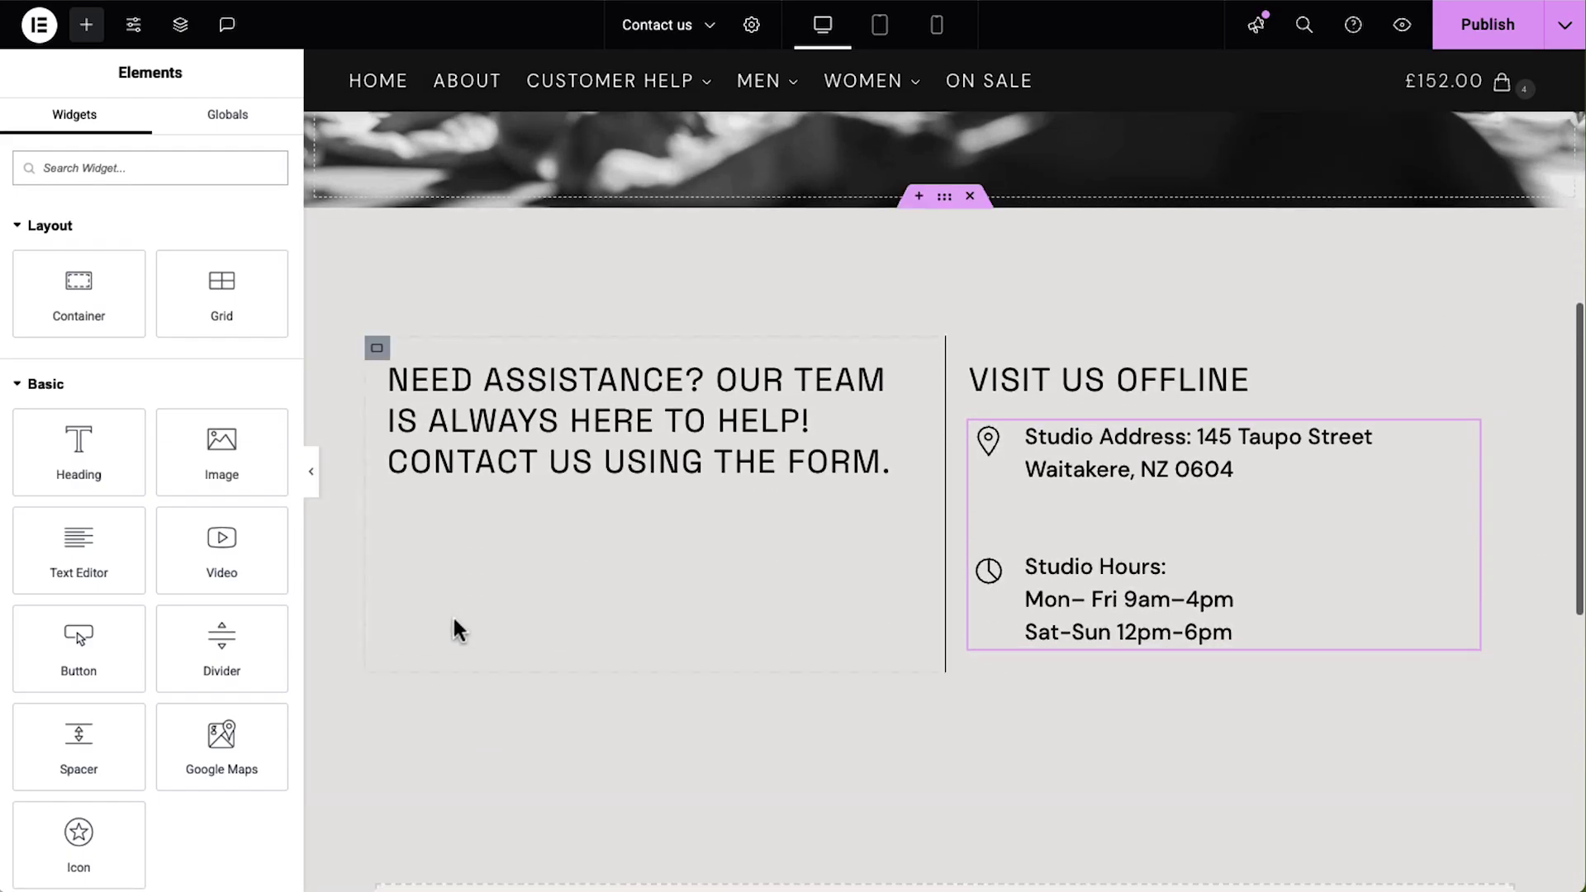
left_click(197, 390)
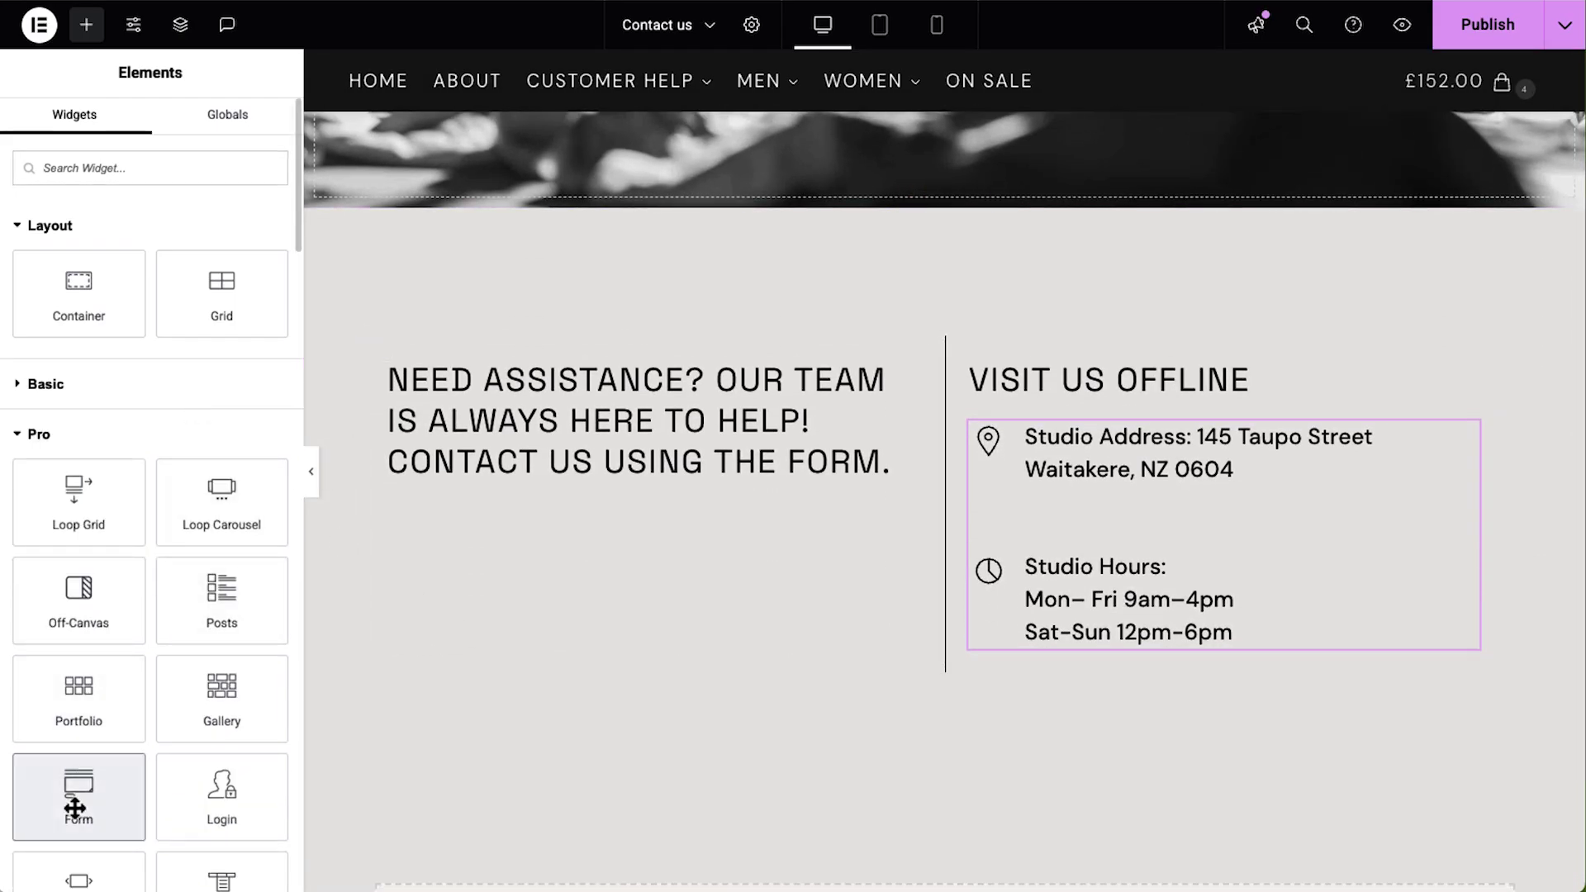
left_click_drag(76, 816, 453, 551)
left_click_drag(497, 478, 497, 476)
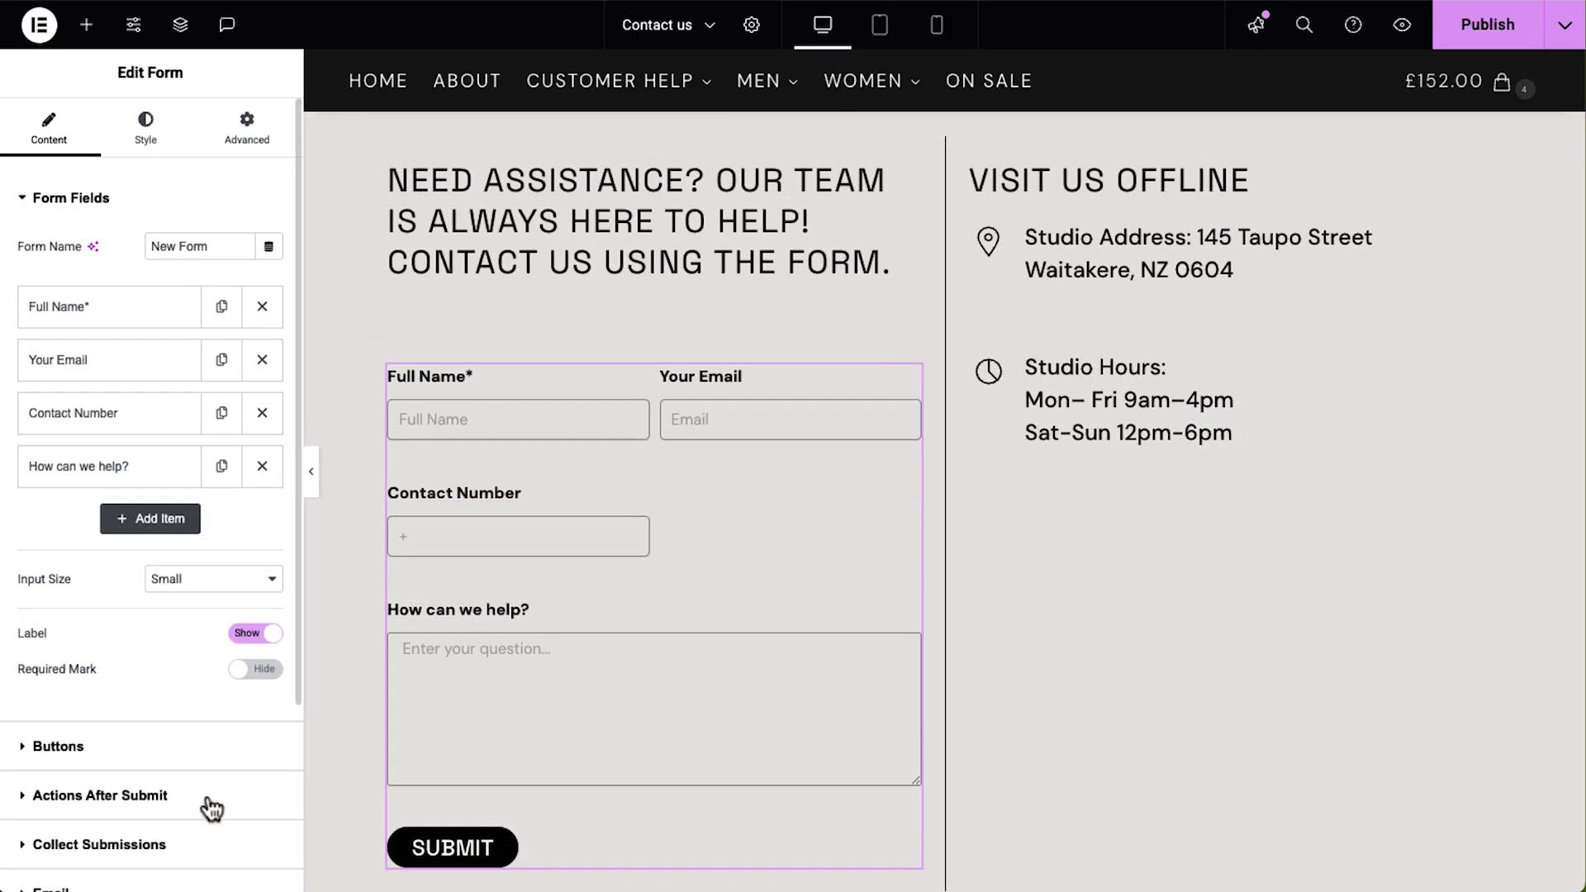
Step: Review the form's Actions After Submit list without adding any action
left_click(211, 806)
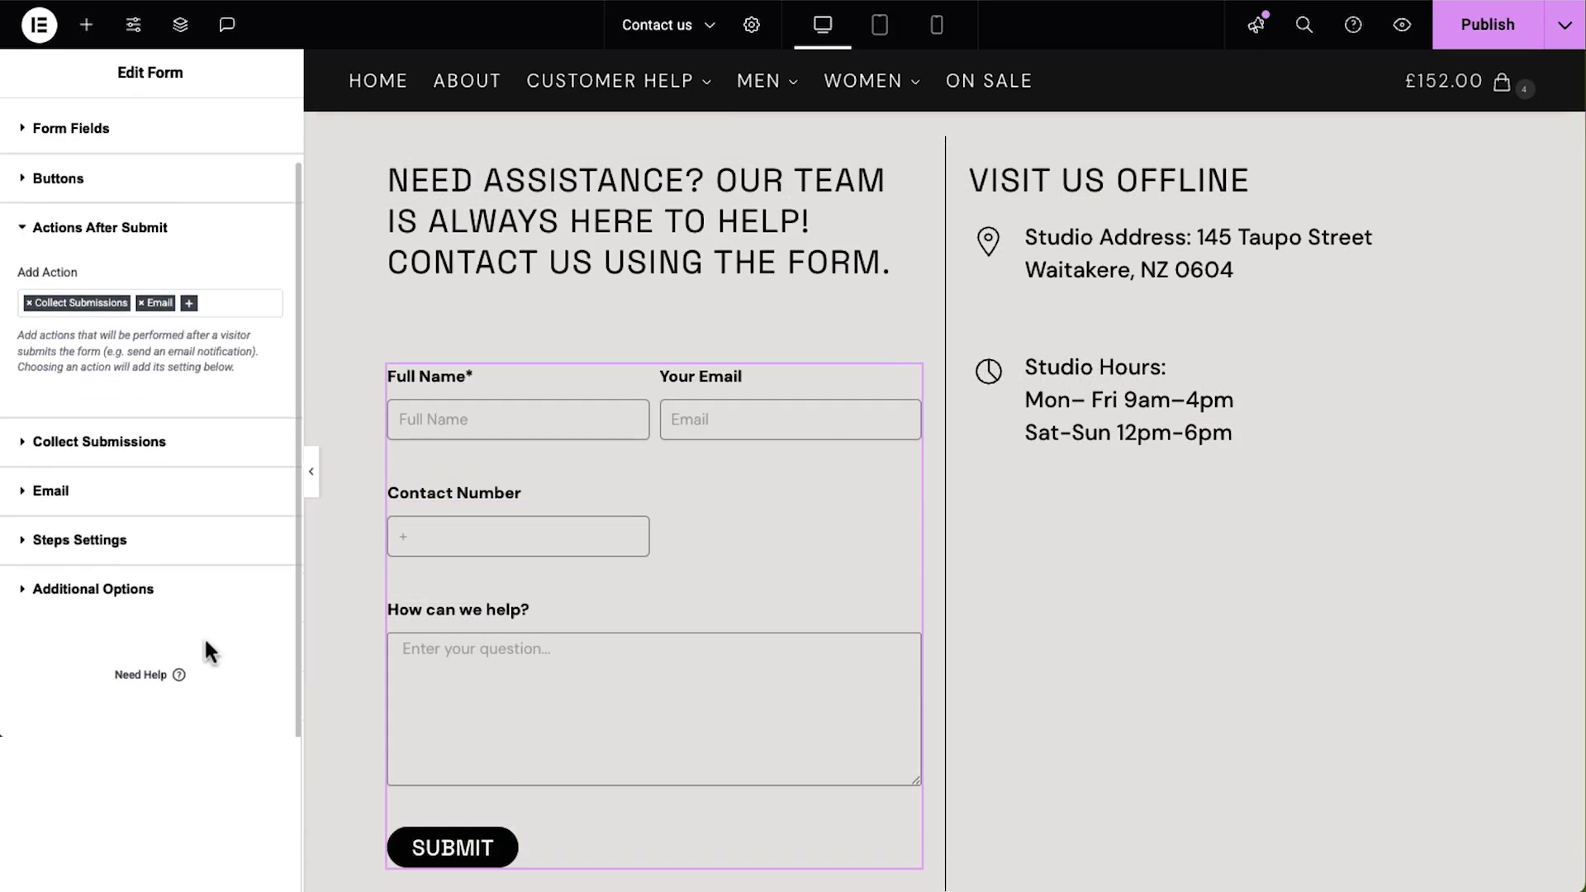
left_click(189, 304)
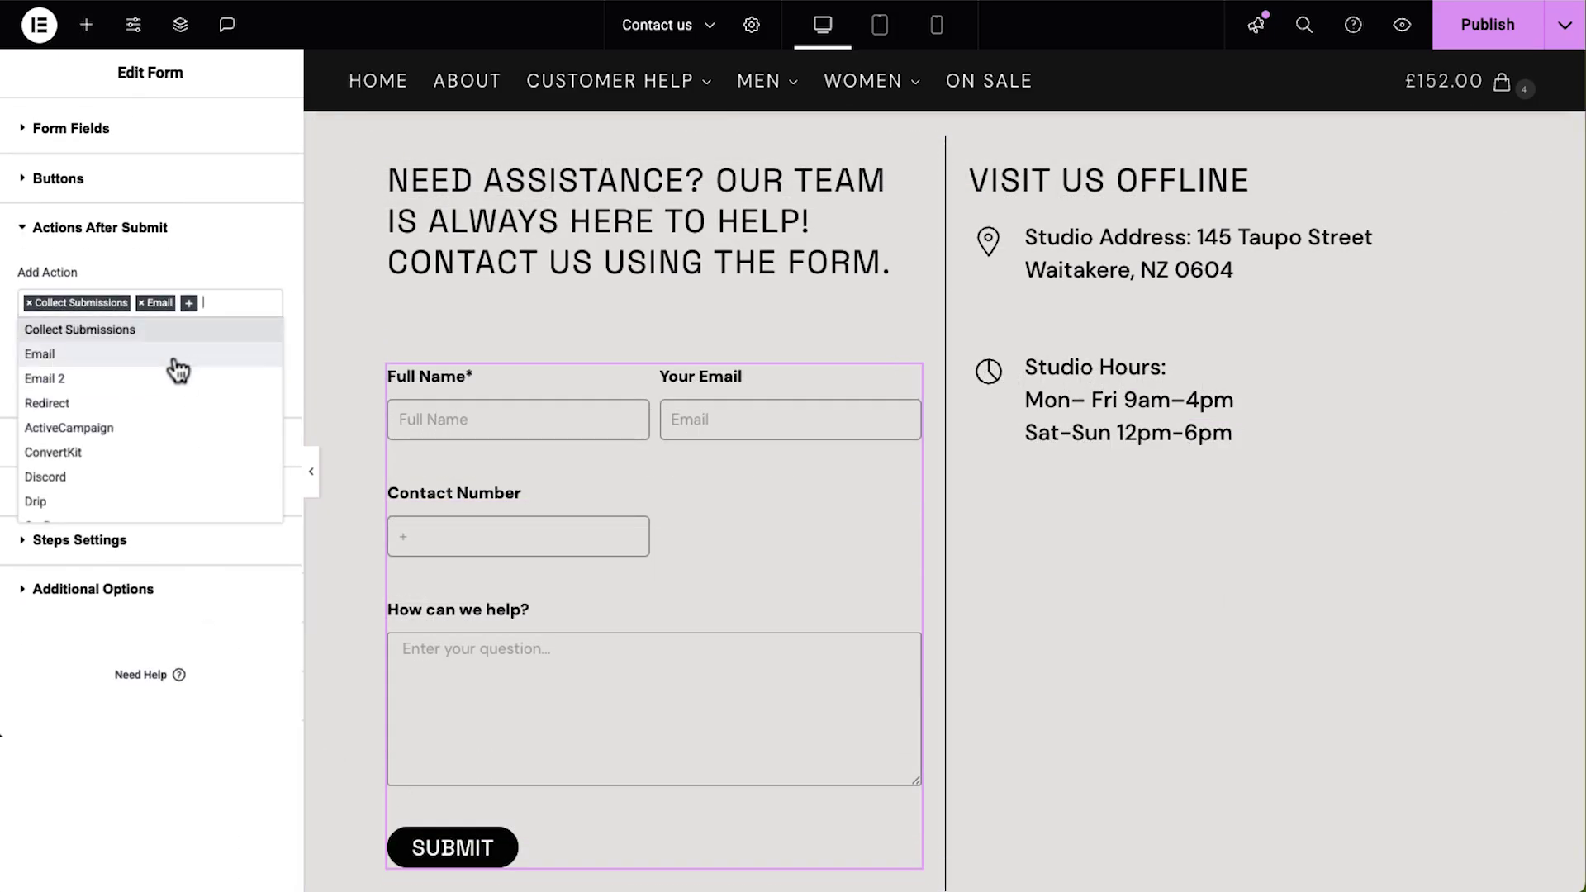
scroll(170, 507, "down", 3)
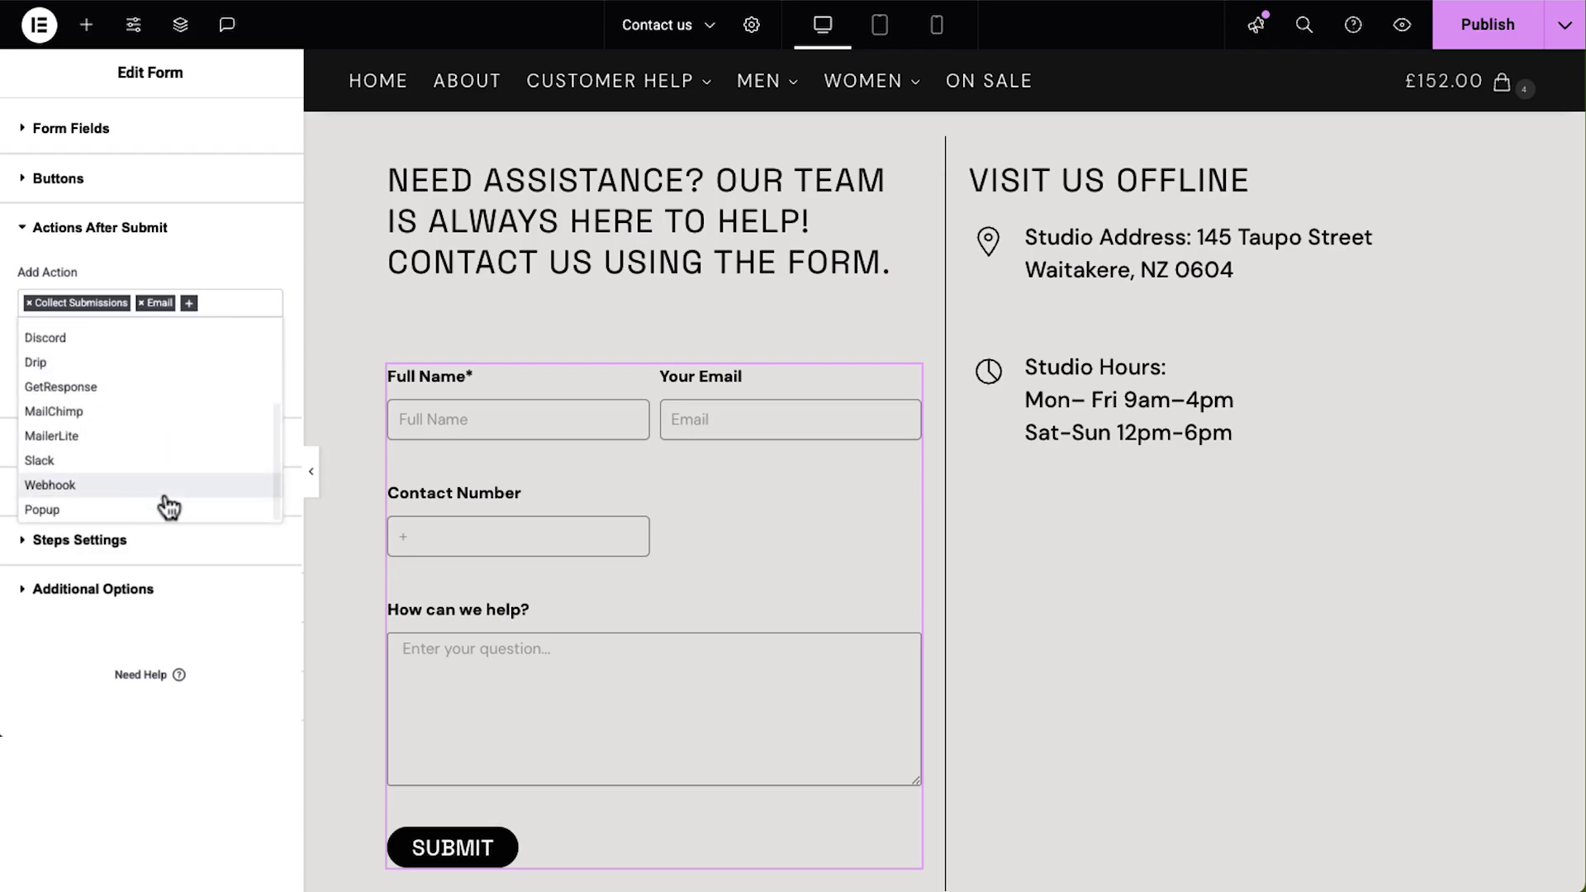
left_click(220, 269)
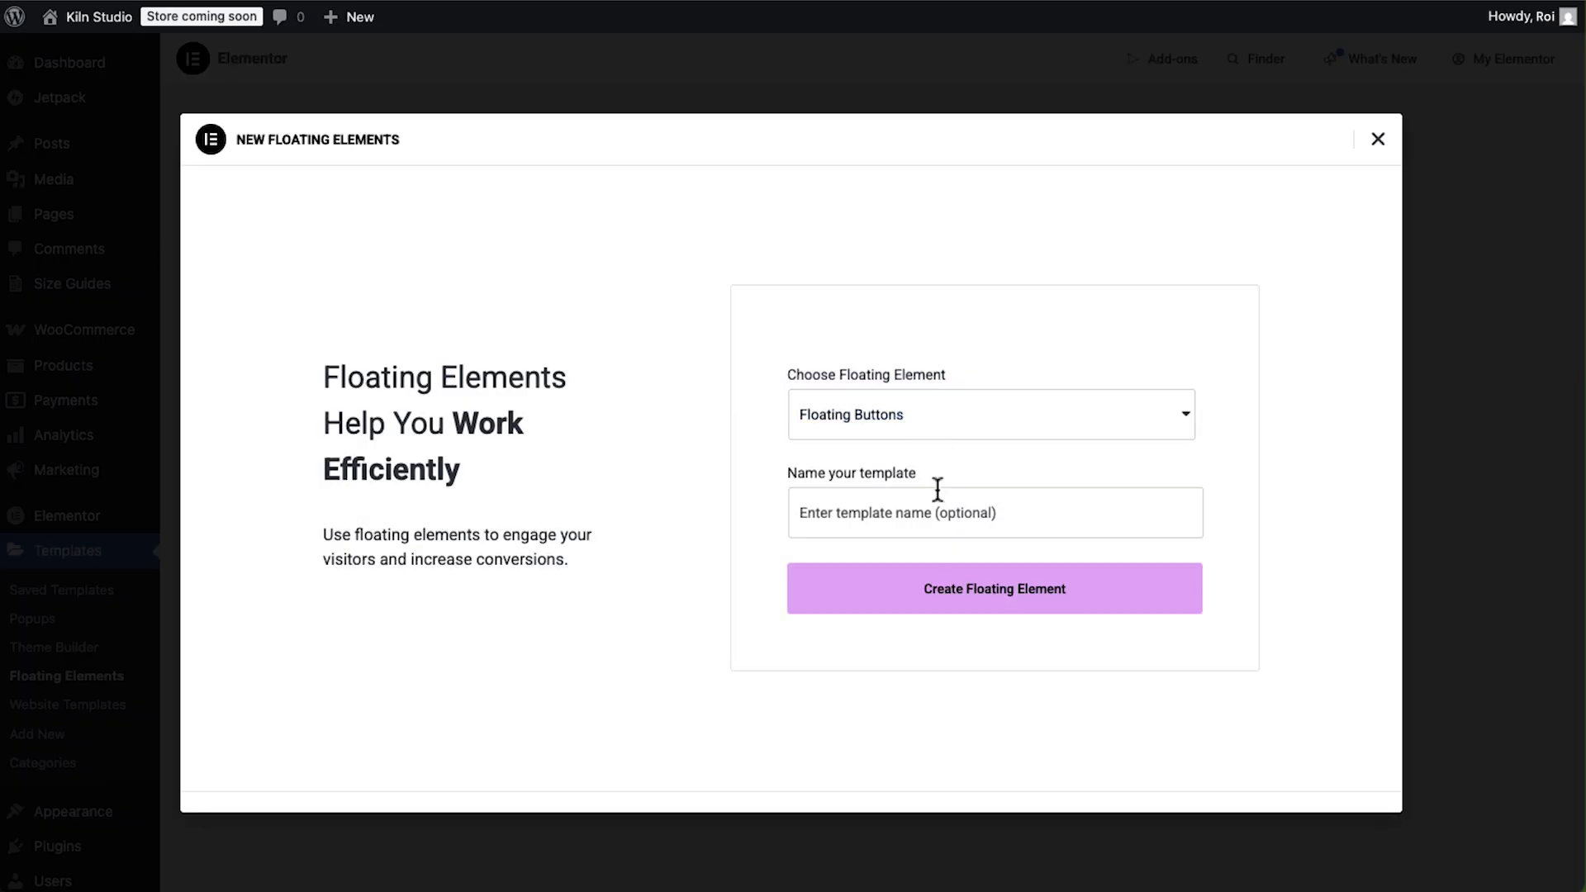
Step: Create the Contact Button floating element from a chat-style library template
left_click(942, 508)
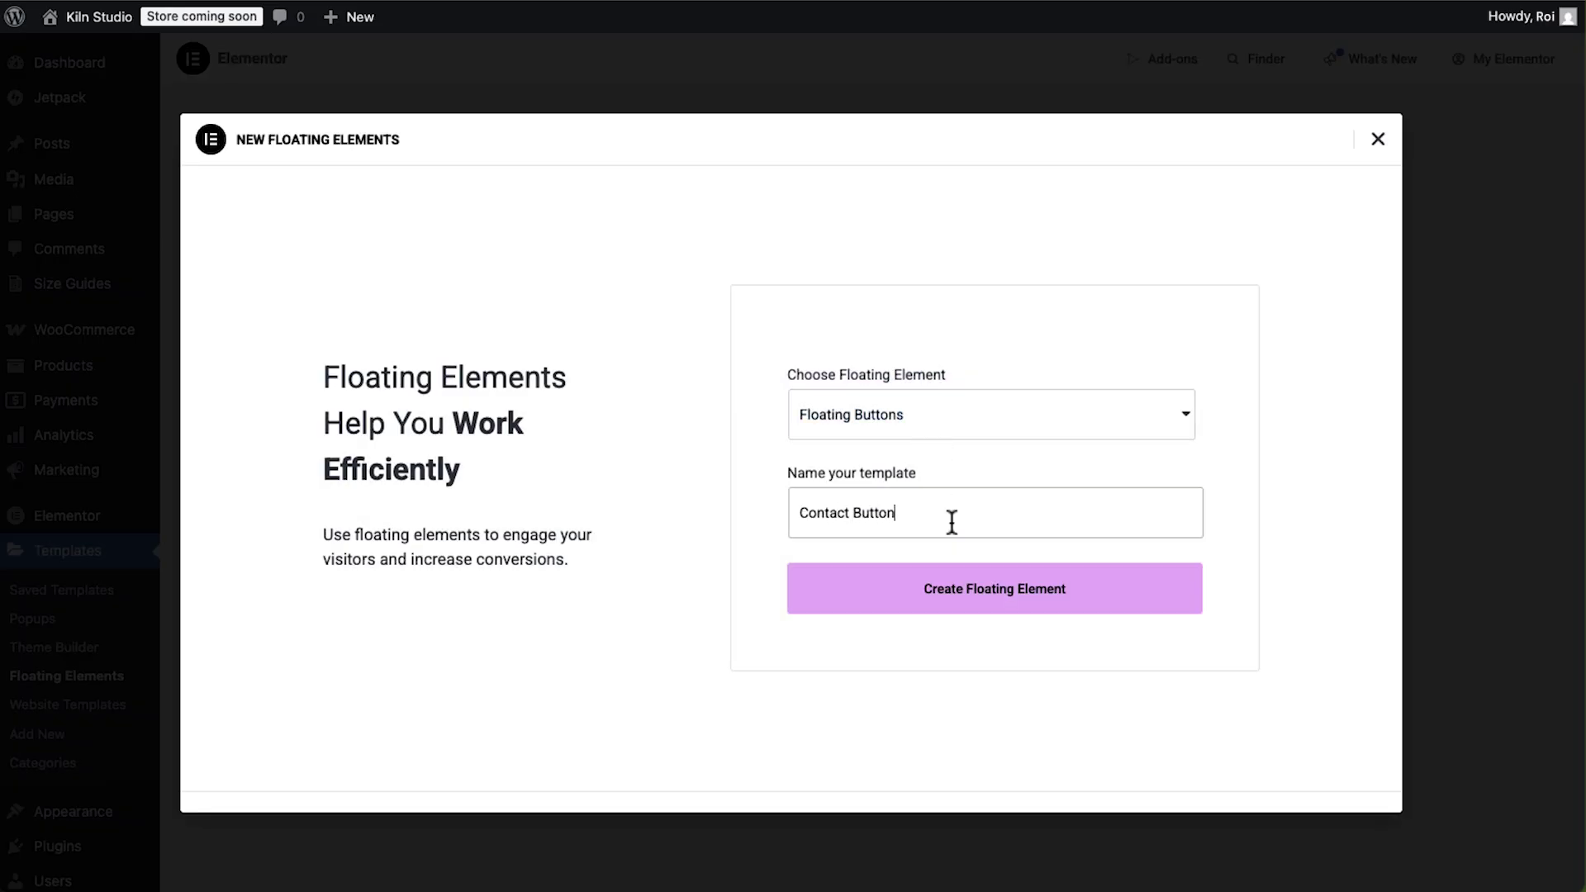
left_click(995, 590)
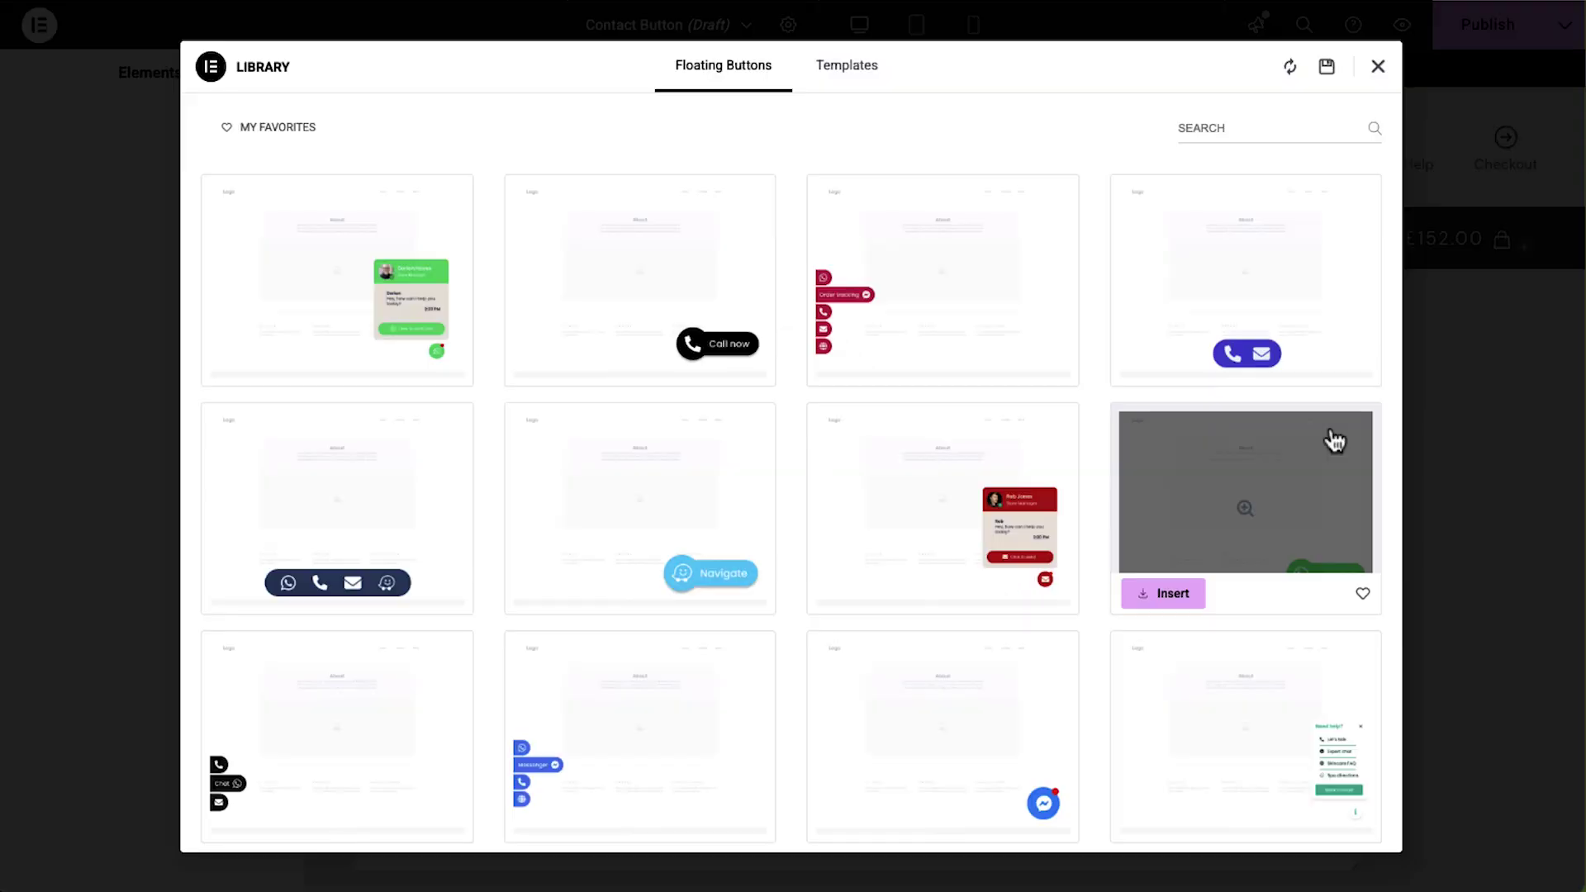
scroll(1331, 442, "down", 8)
scroll(1333, 439, "down", 3)
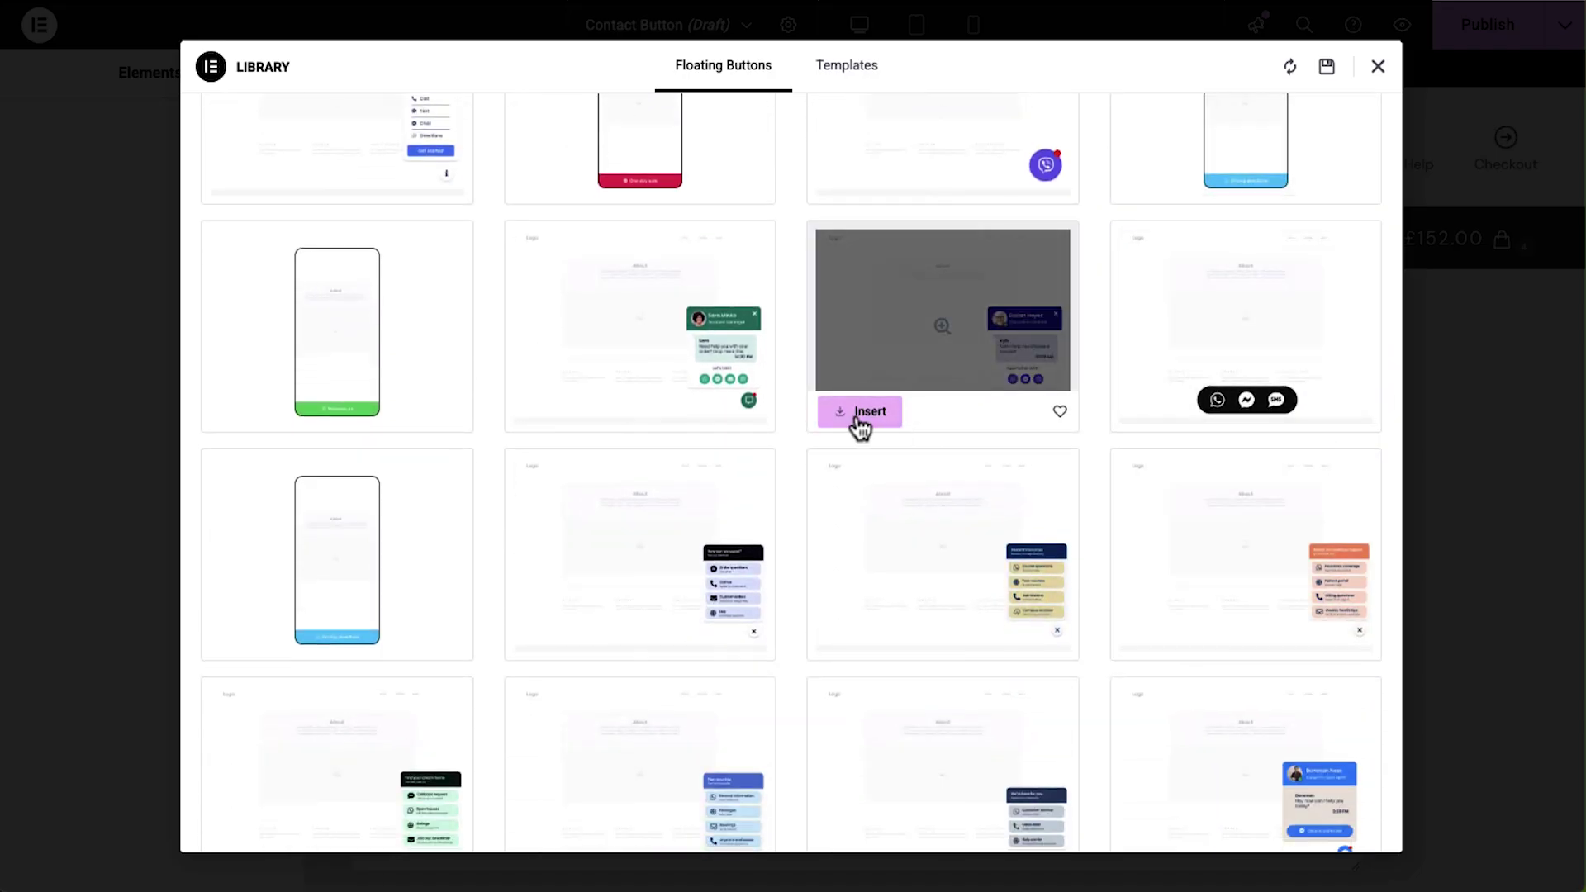
left_click(855, 410)
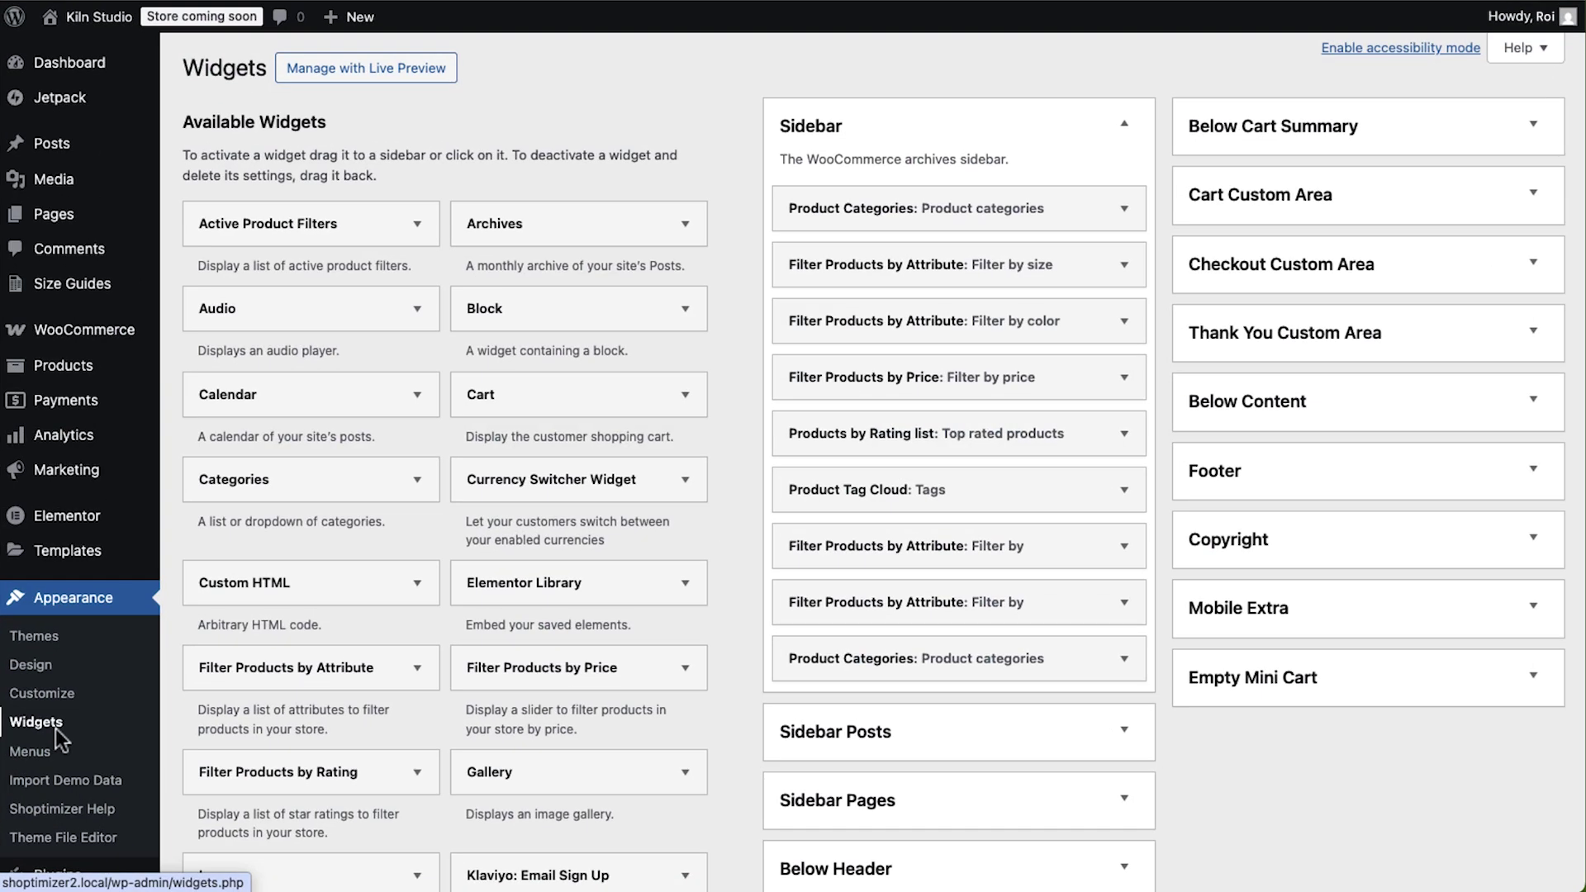
Step: Inspect the Filter by size, Filter by color and Filter by price widget settings
left_click(1124, 265)
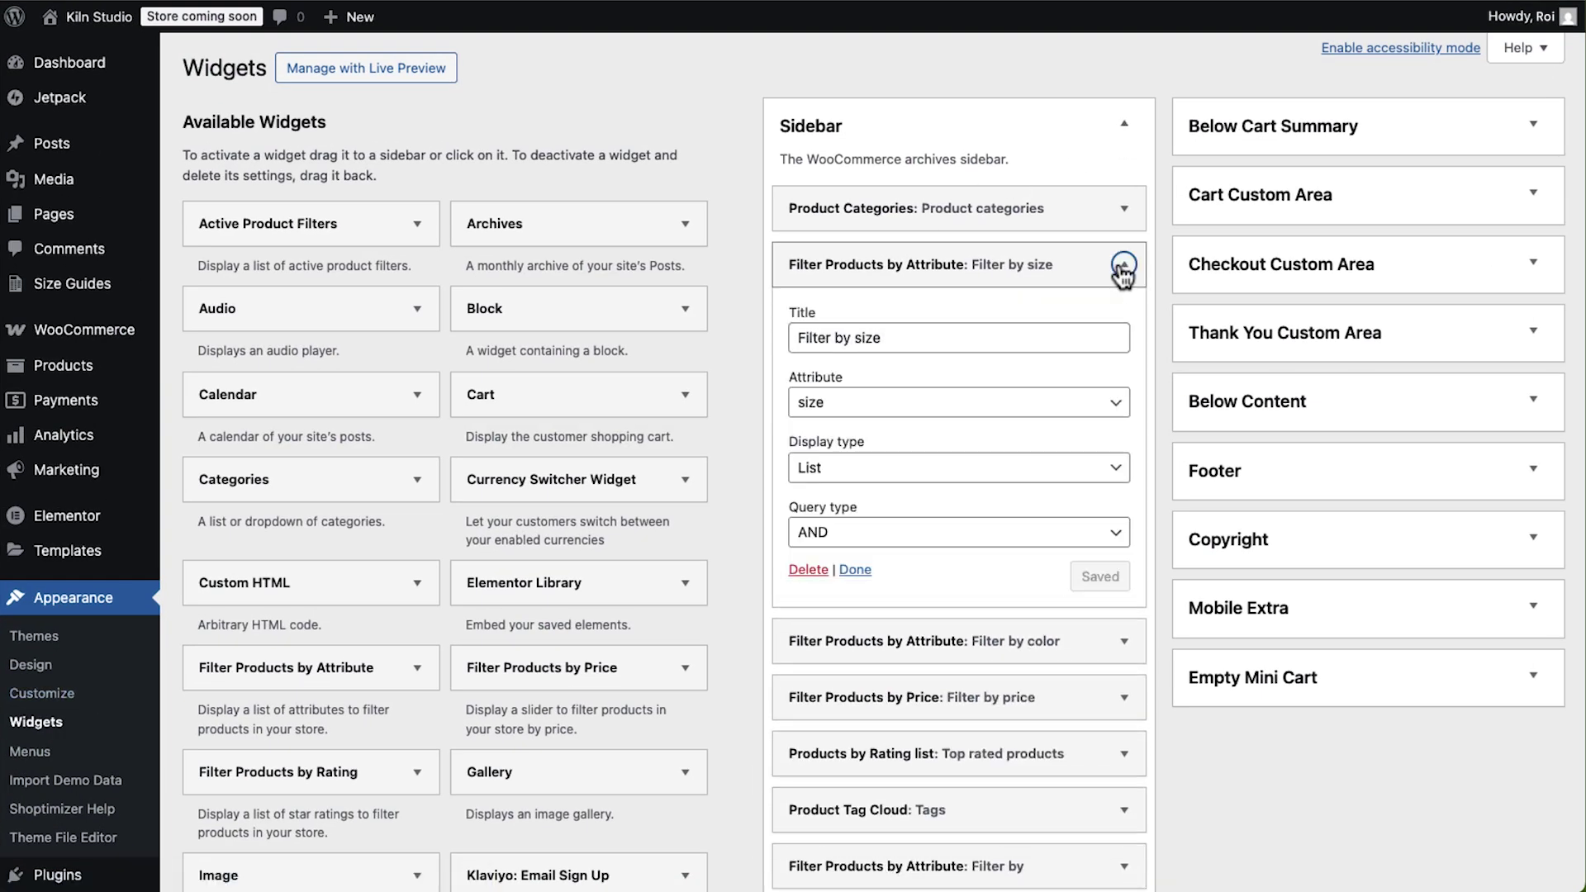
left_click(1123, 266)
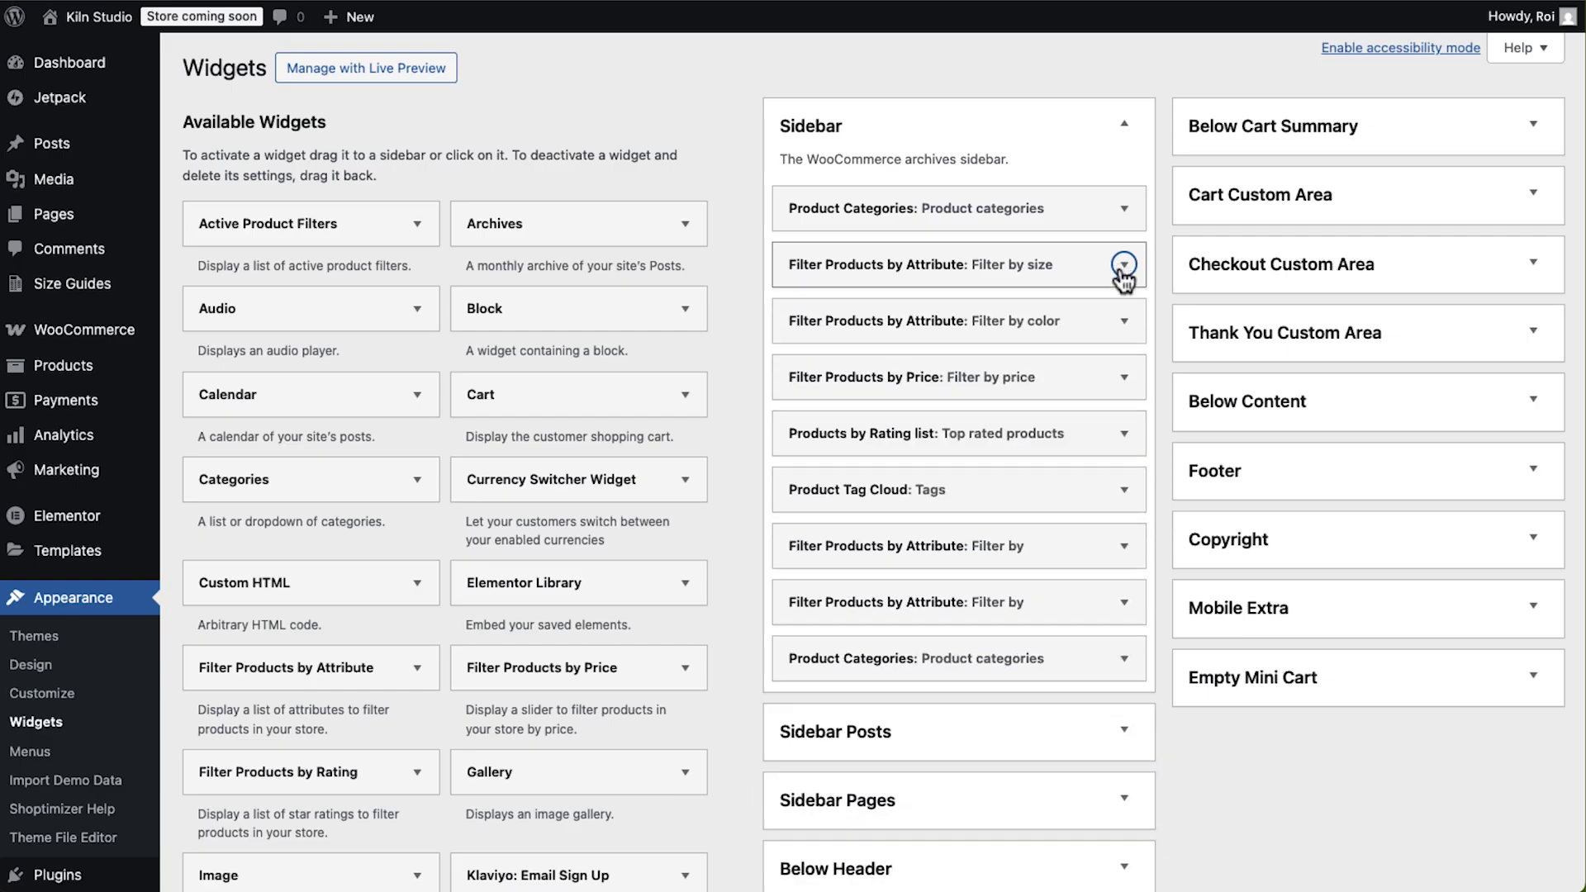
left_click(1123, 322)
left_click(1124, 322)
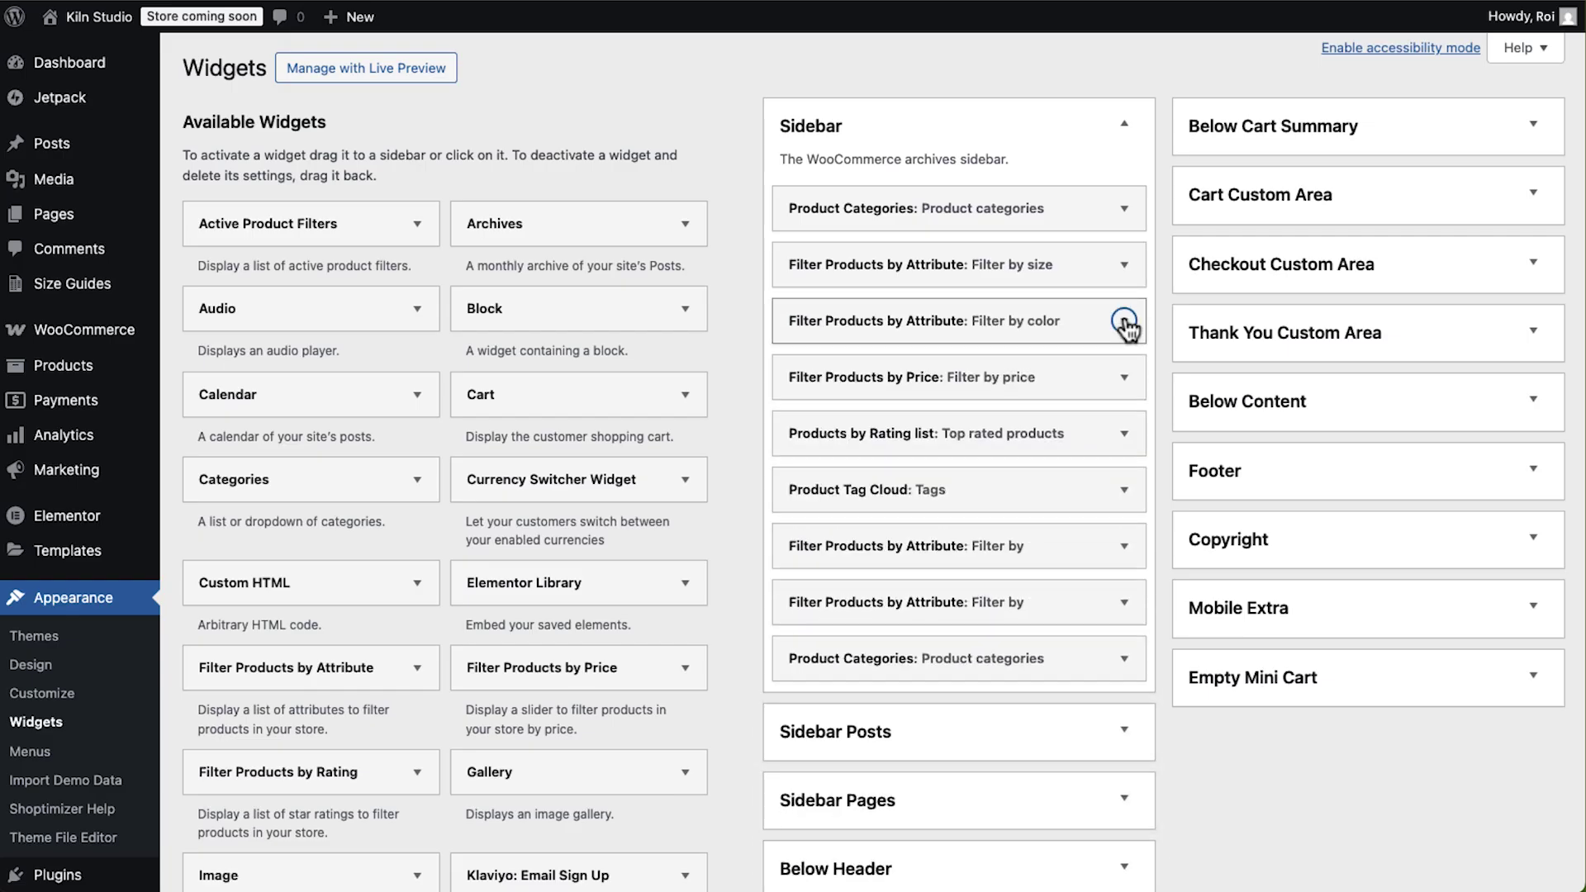
left_click(1125, 379)
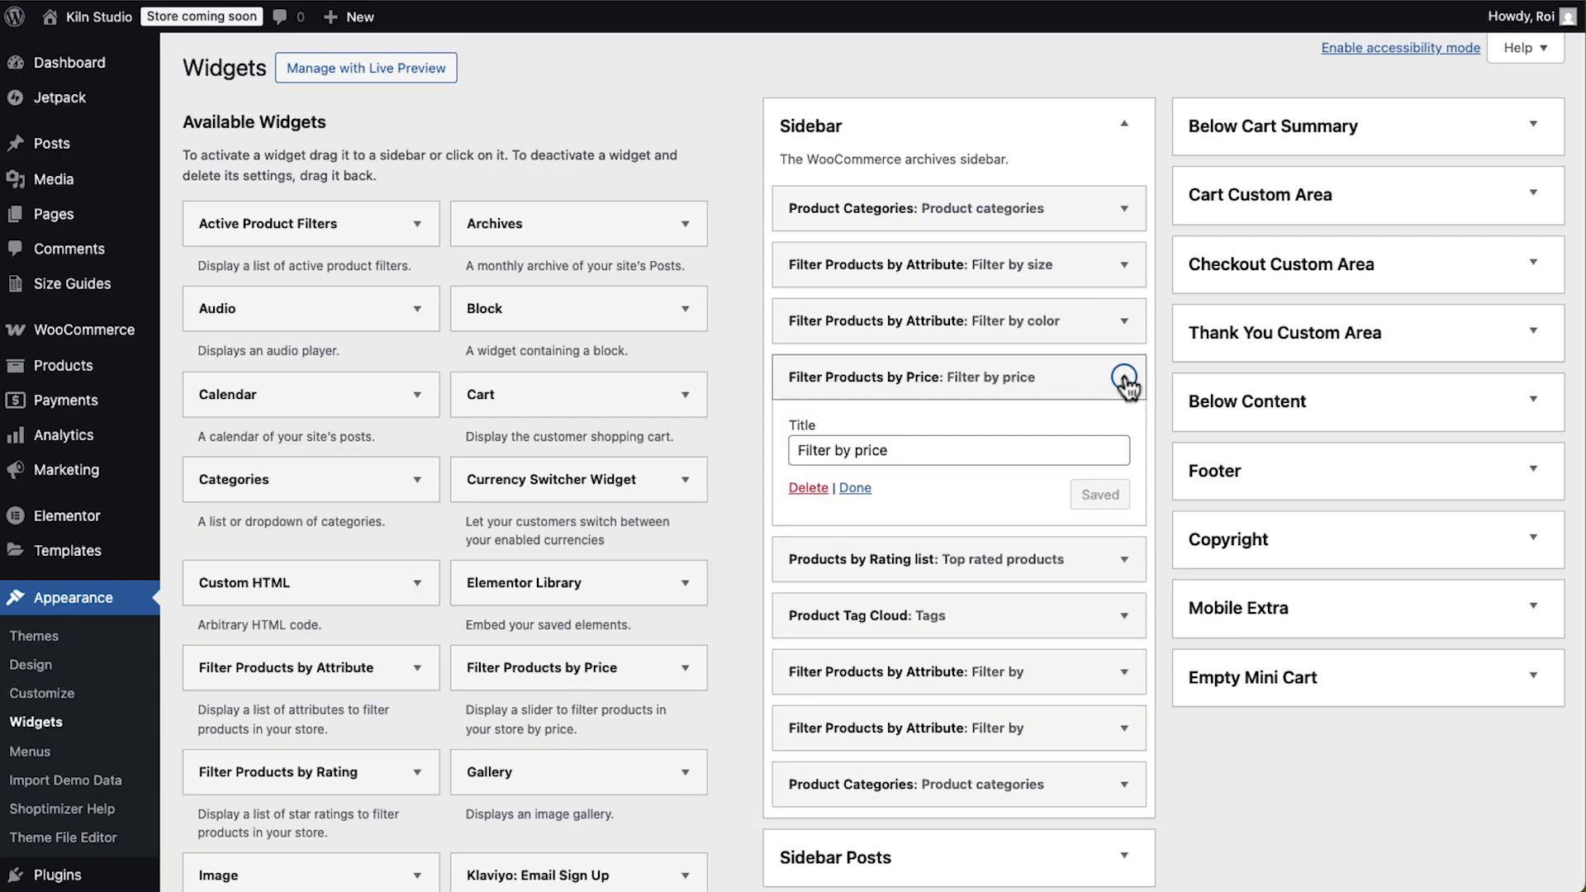
left_click(1125, 380)
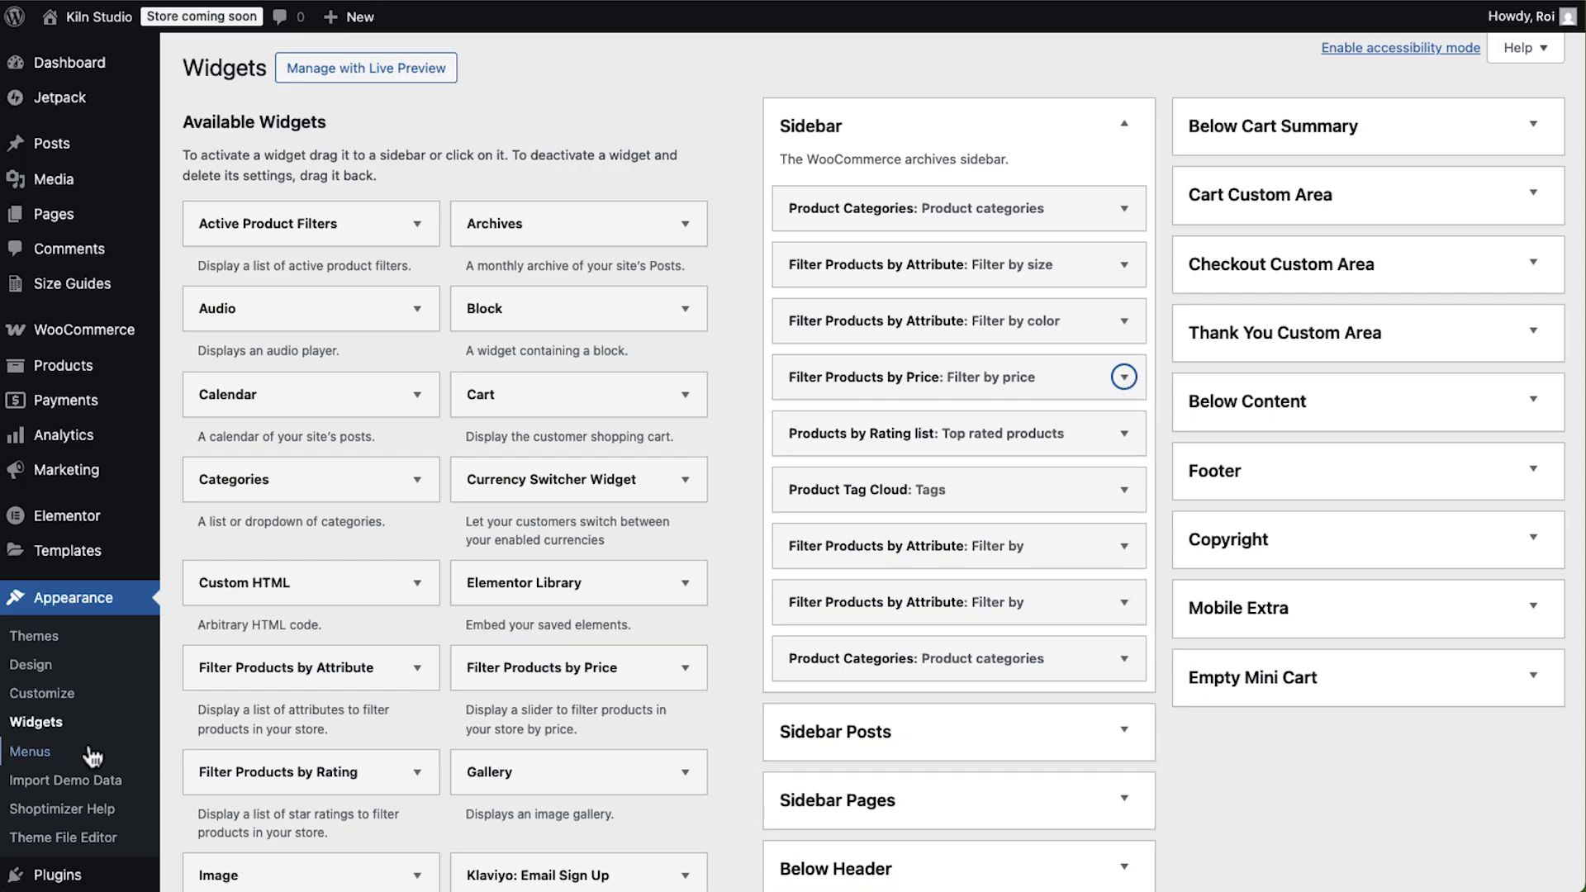
Step: In the Customizer's shop sidebar, remove the two duplicate attribute filter widgets
left_click(78, 696)
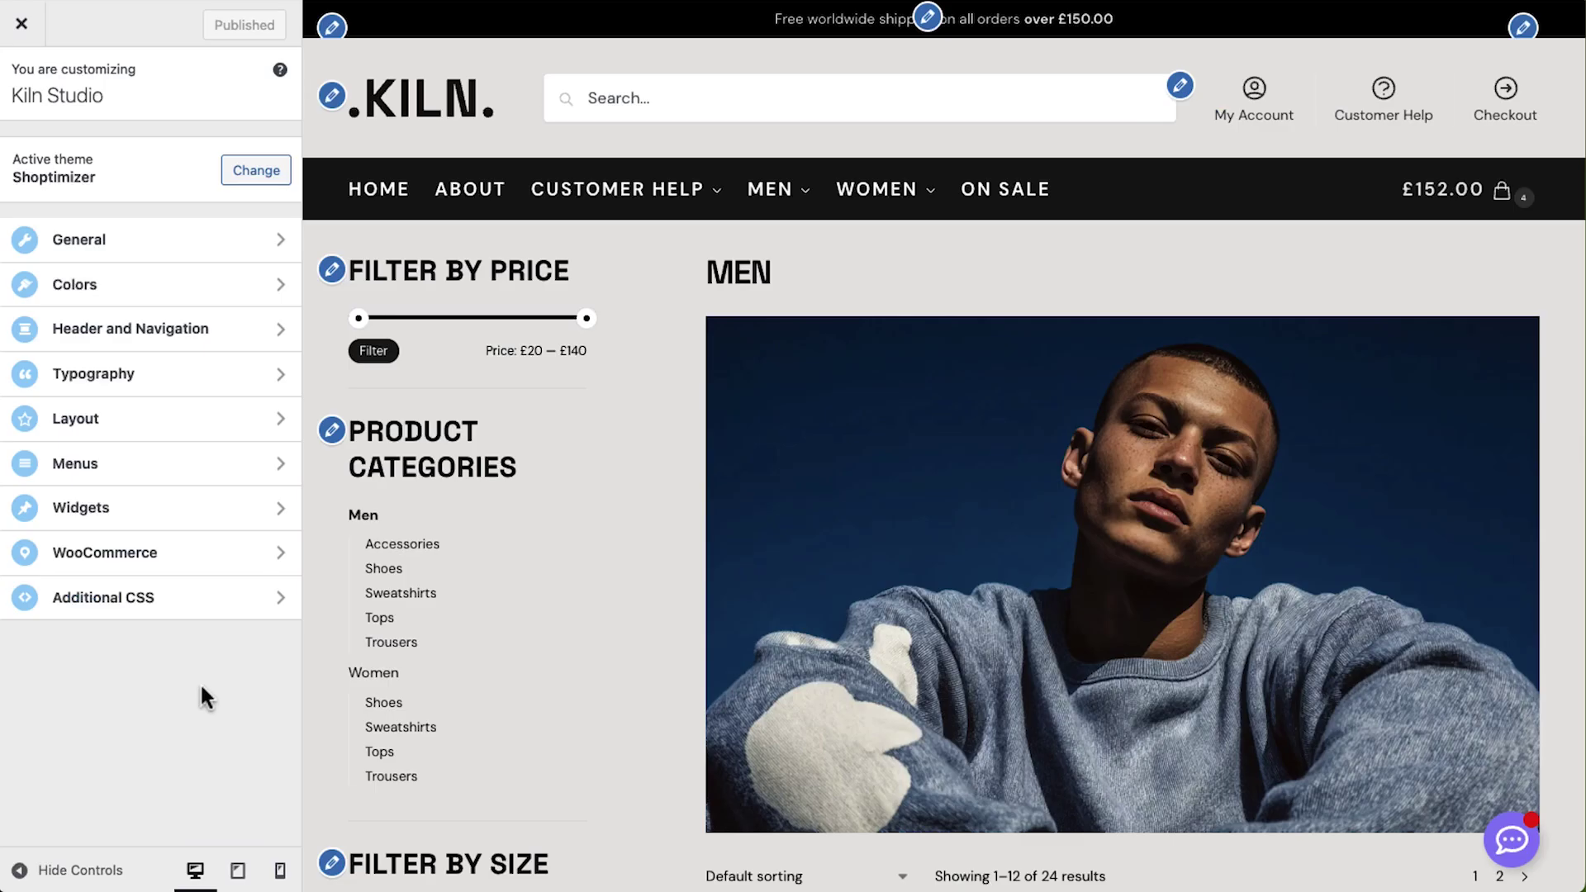
left_click(169, 522)
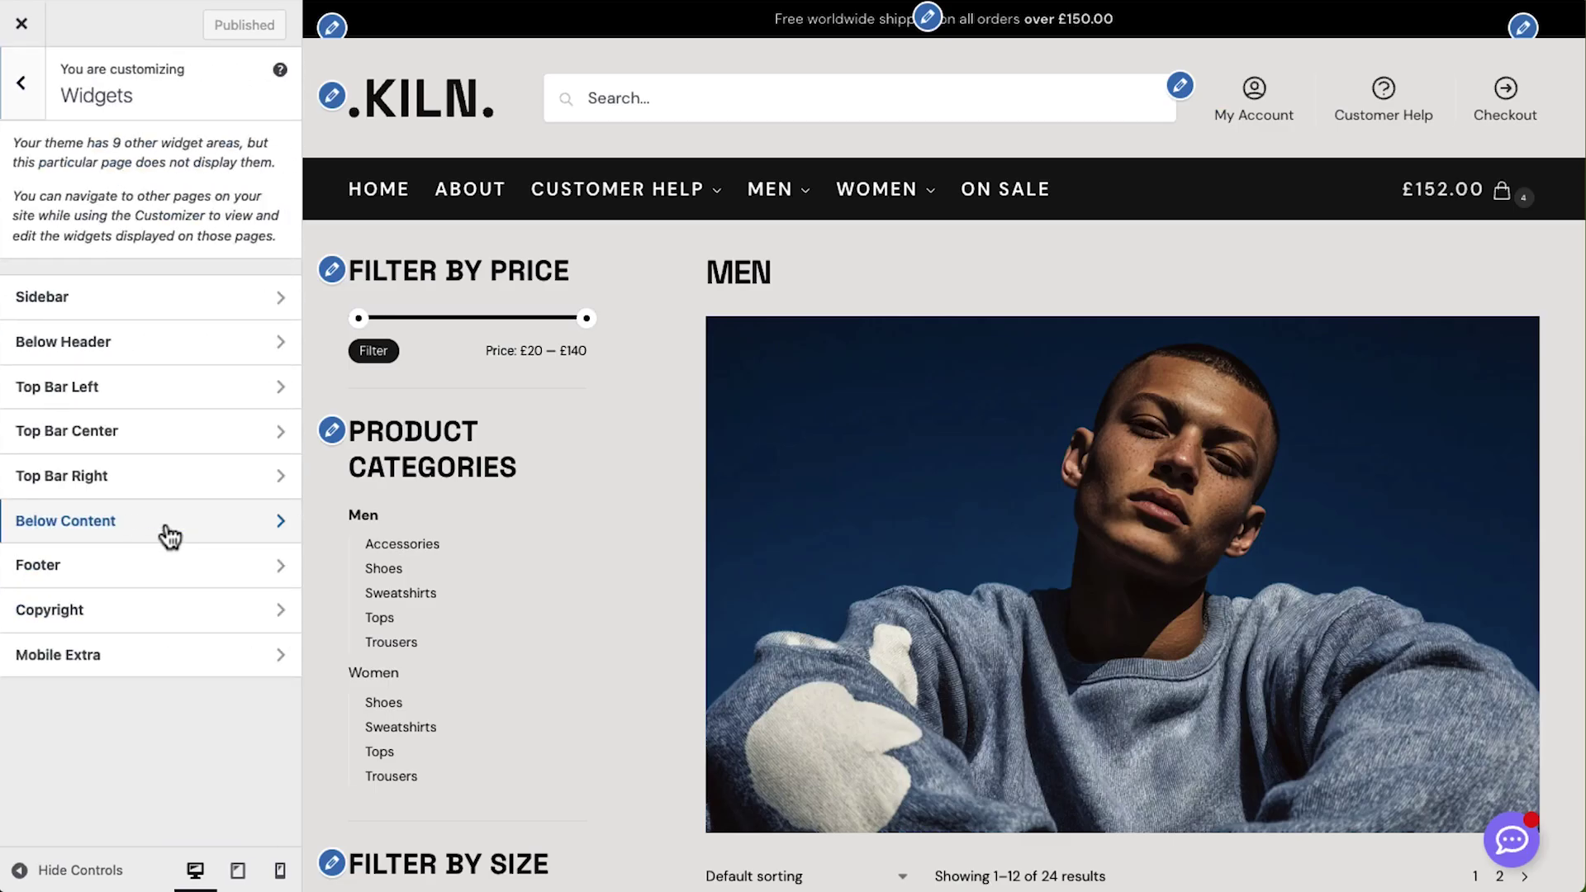
left_click(174, 305)
scroll(444, 808, "down", 8)
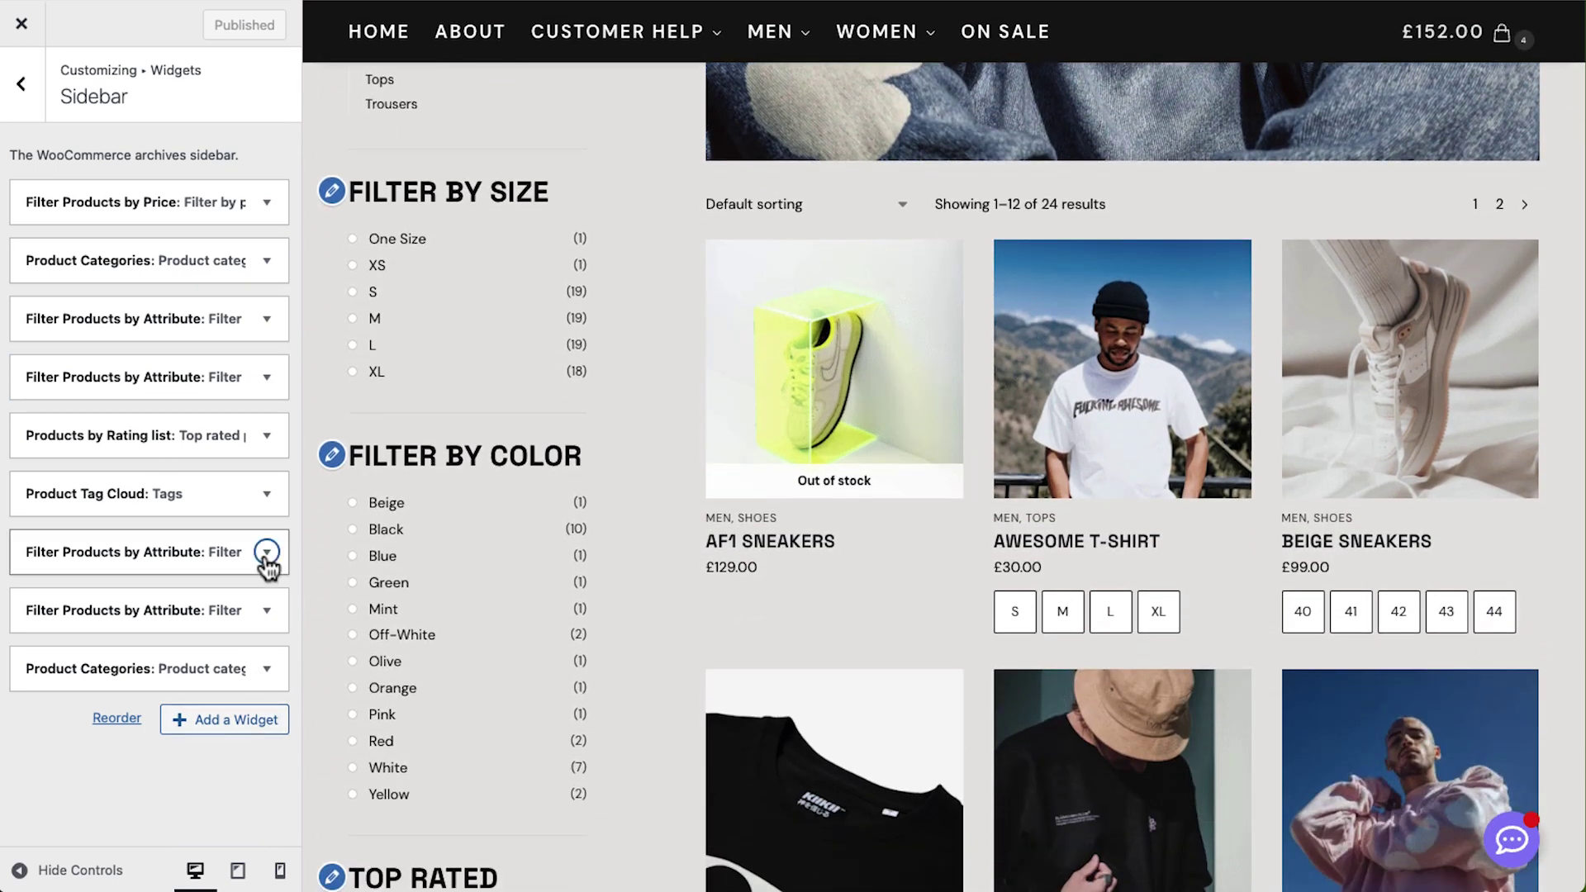
left_click(267, 553)
scroll(205, 707, "down", 3)
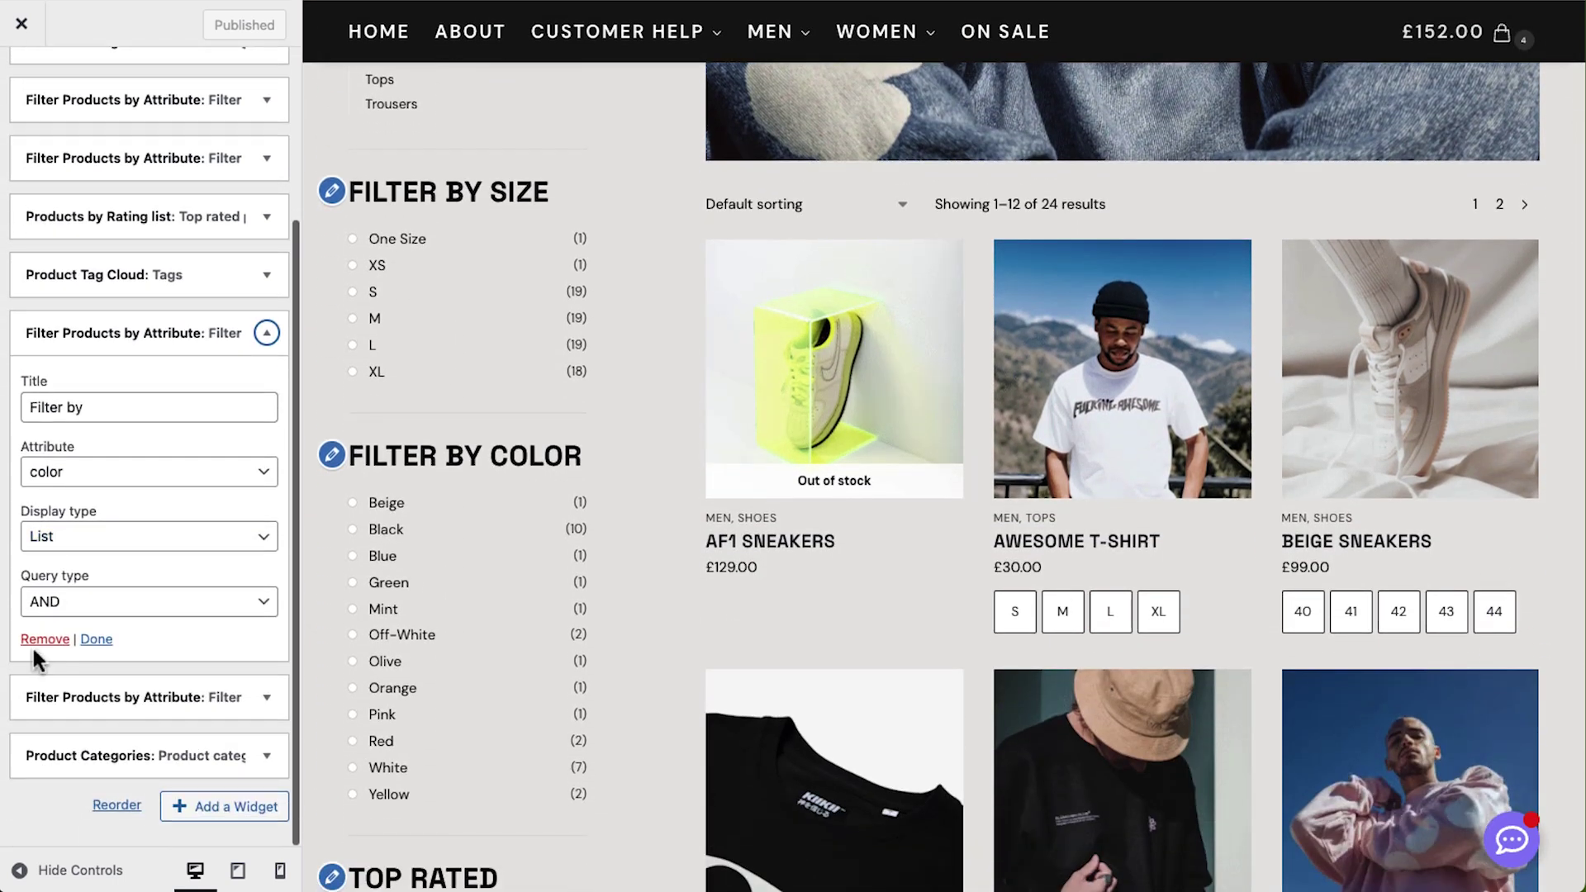
left_click(37, 644)
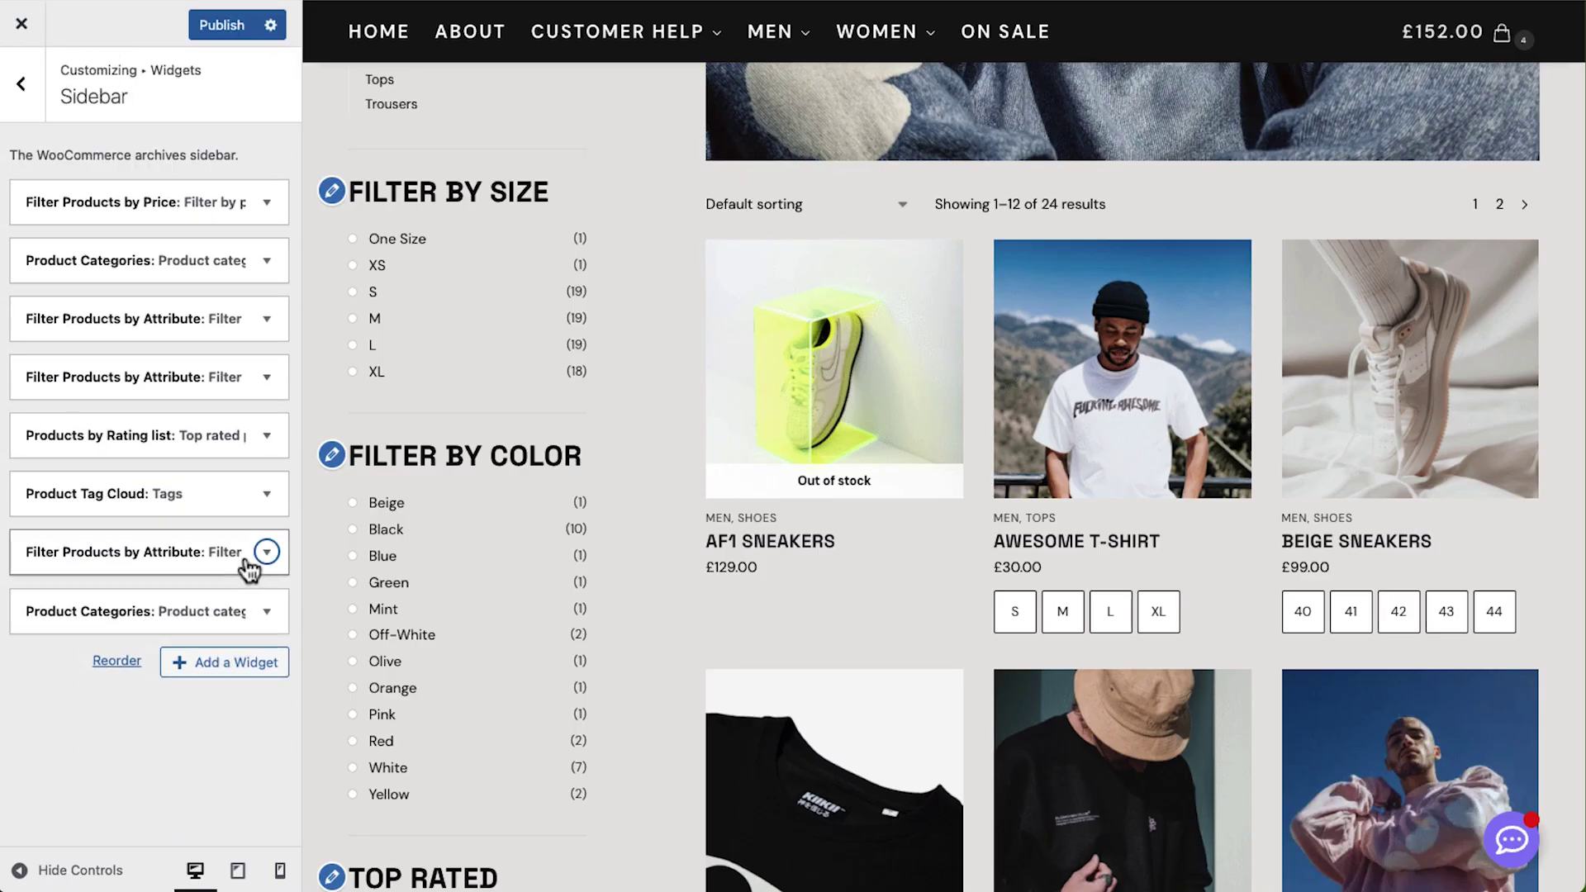
scroll(89, 759, "down", 2)
left_click(41, 698)
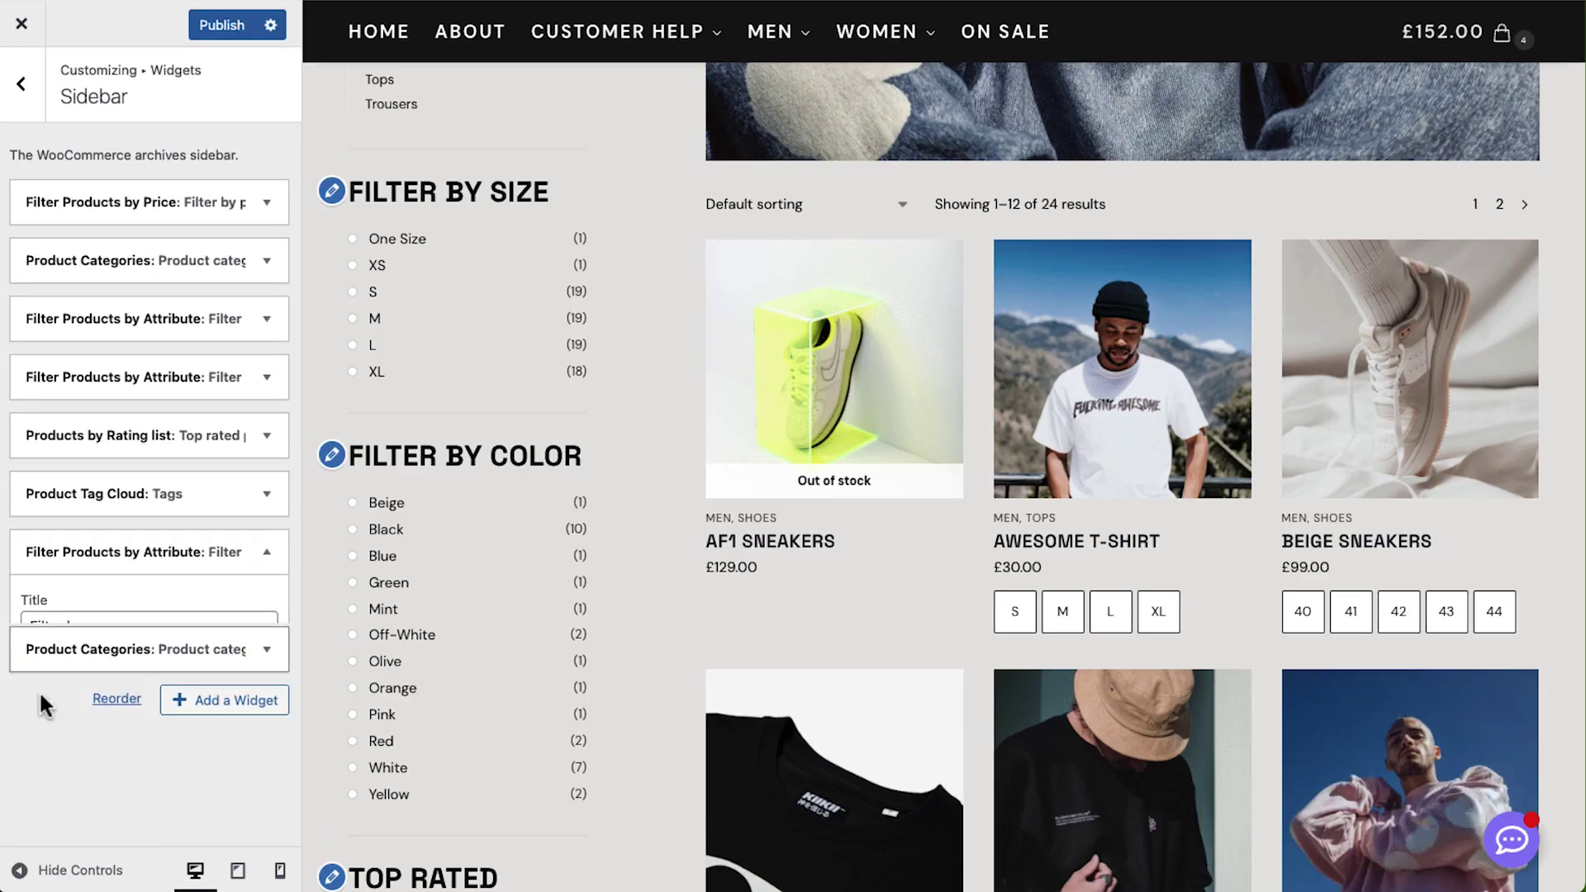
Step: Move Product Categories below the filters and test the sidebar by filtering to Black
scroll(425, 771, "down", 10)
scroll(411, 405, "up", 10)
scroll(414, 409, "up", 2)
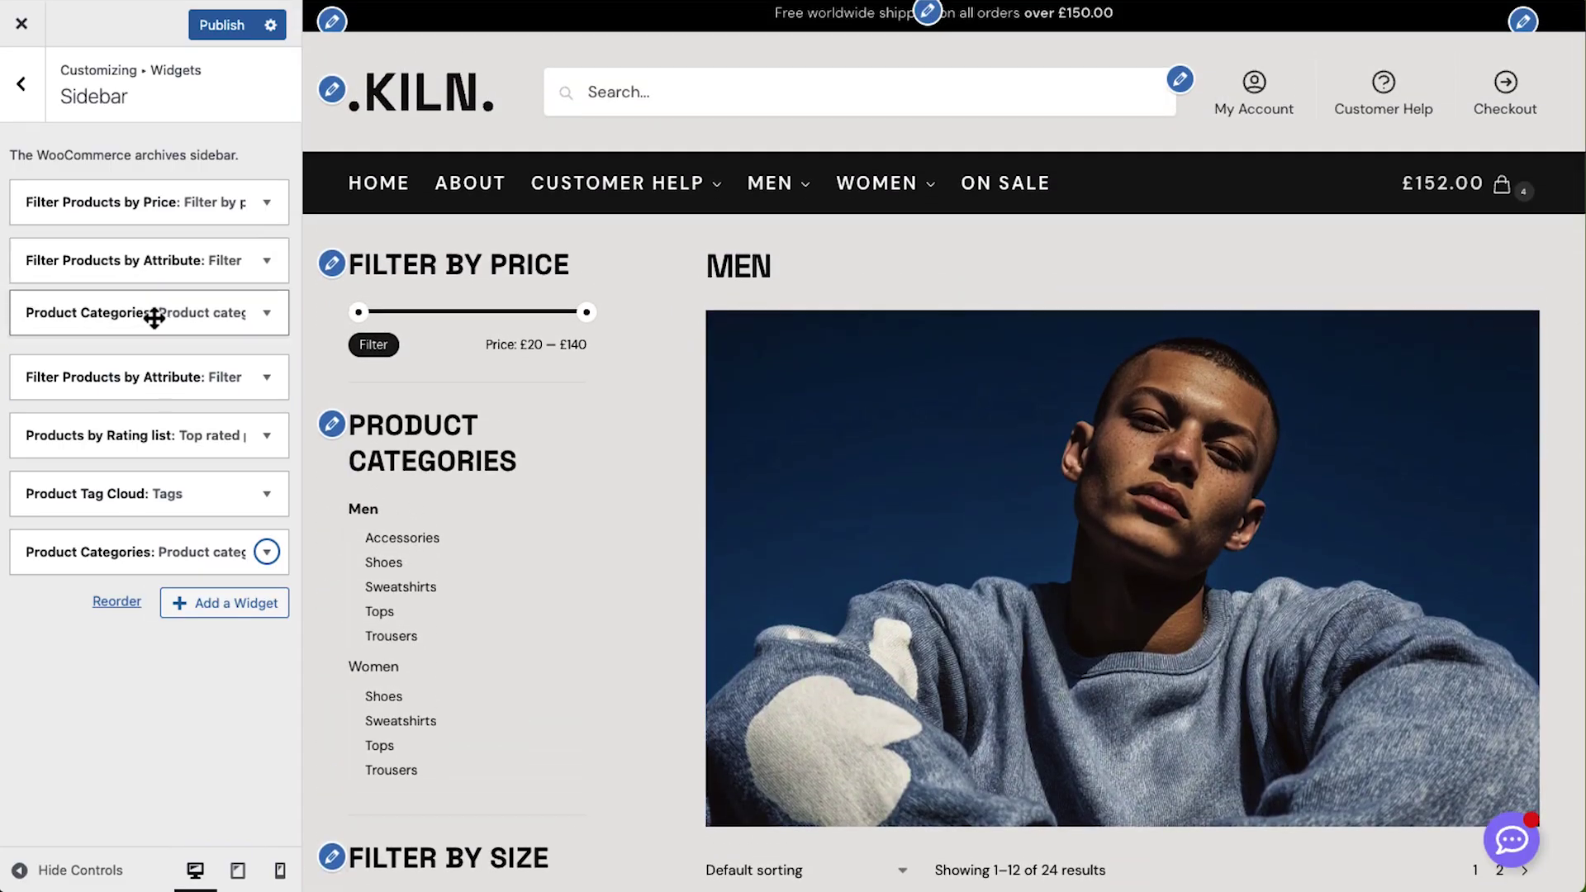
left_click_drag(155, 378, 157, 379)
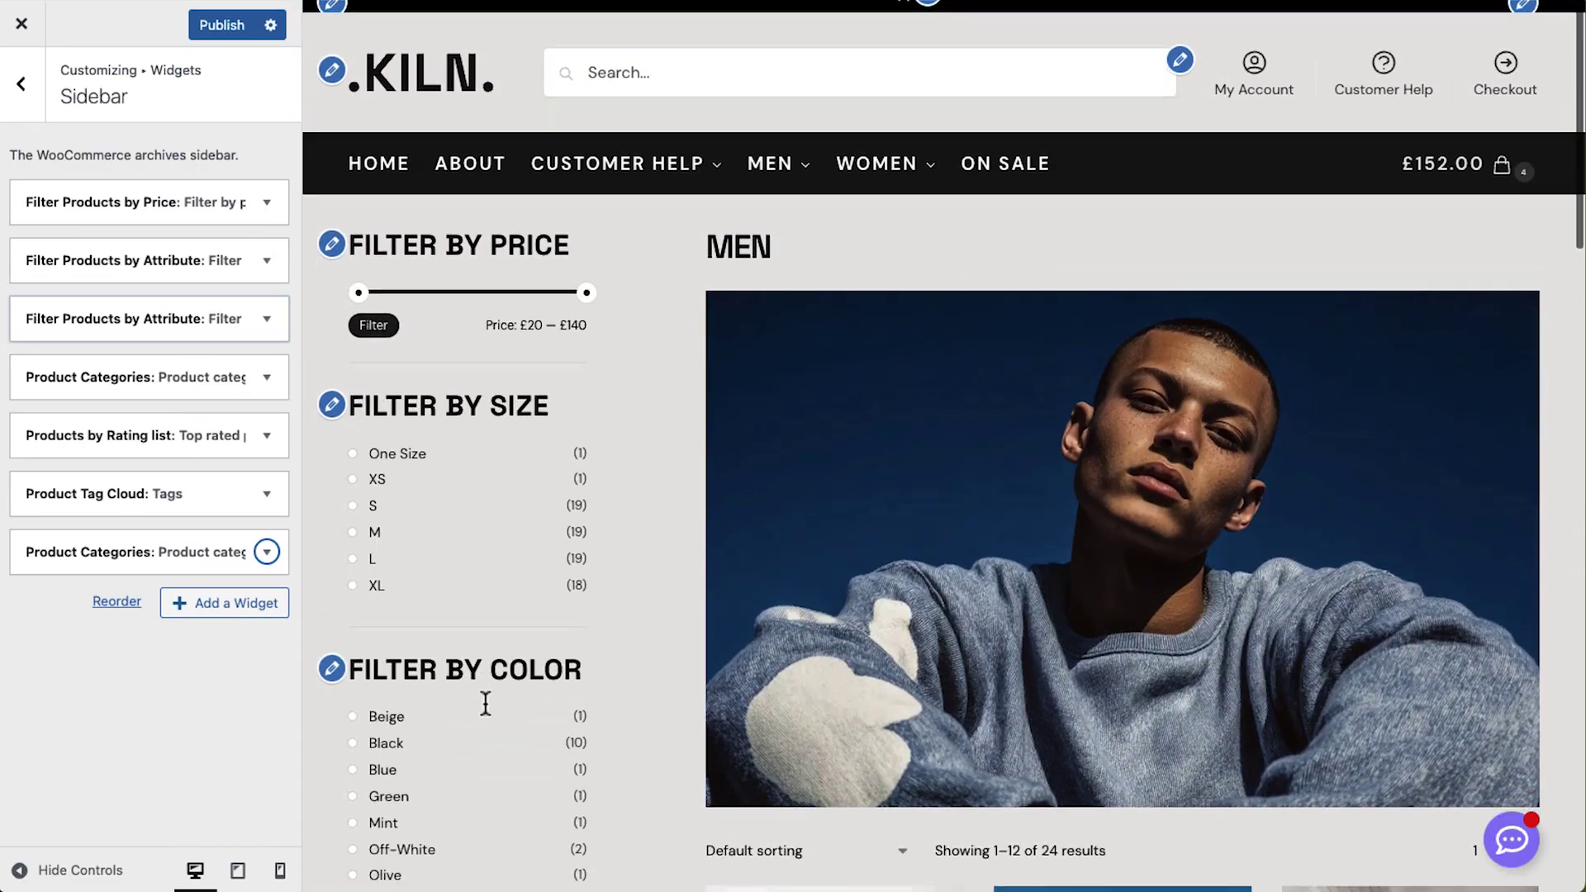
scroll(482, 697, "down", 5)
left_click(383, 457)
scroll(757, 650, "down", 9)
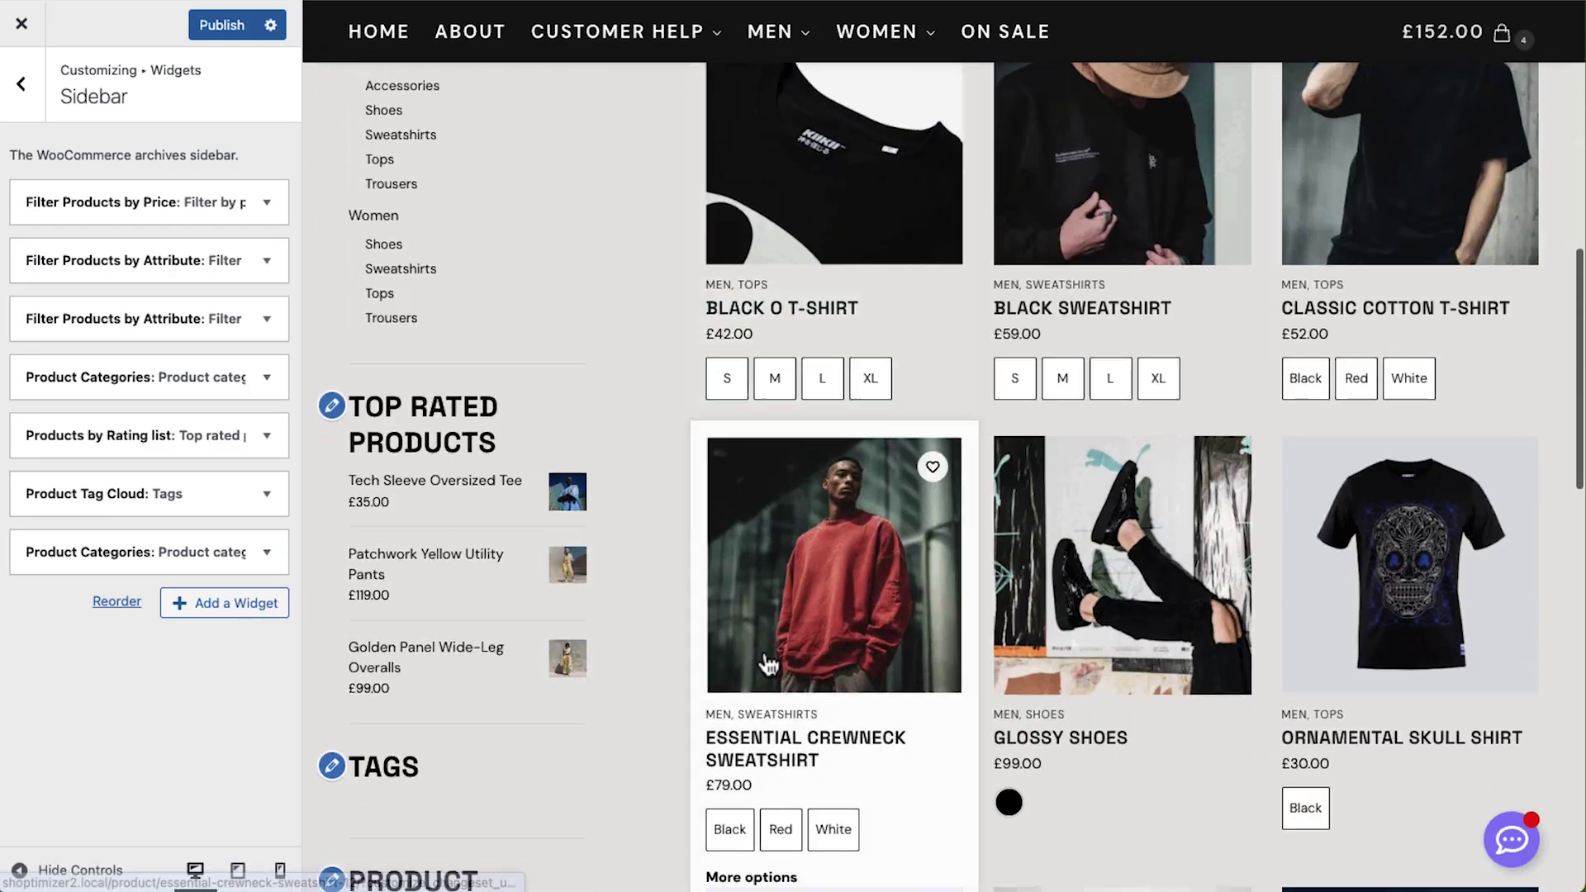